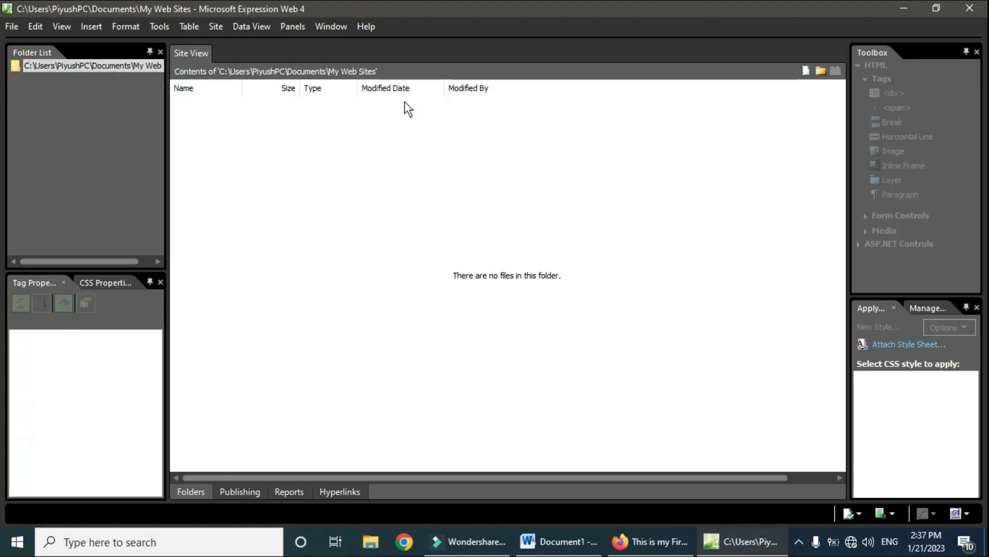
# Step: Display the Standard and Common toolbars
pyautogui.click(66, 29)
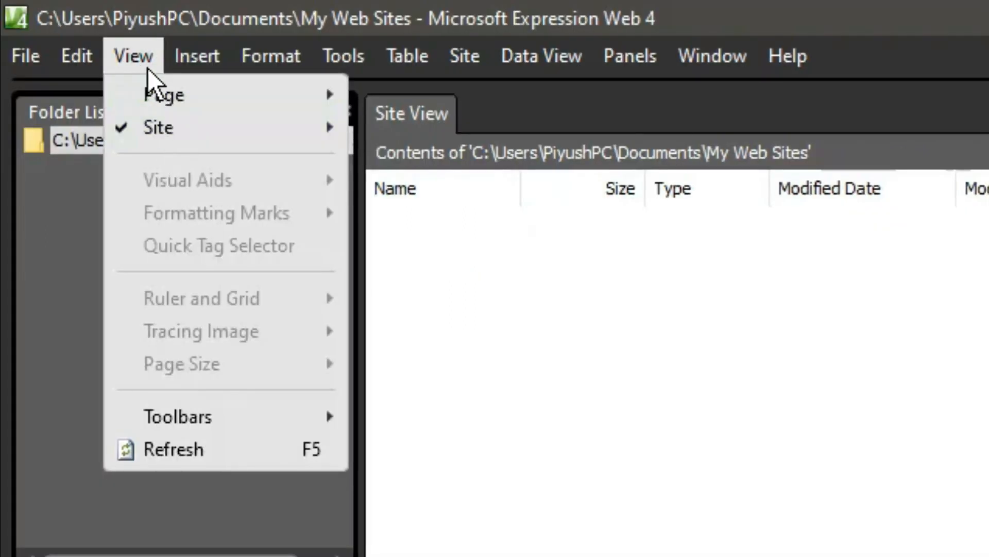
pyautogui.moveTo(250, 419)
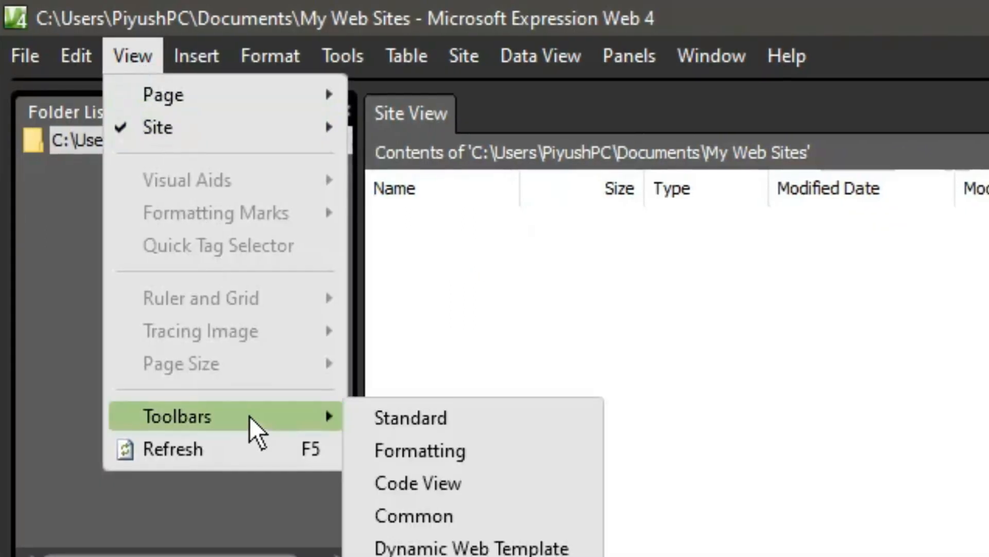
pyautogui.click(368, 426)
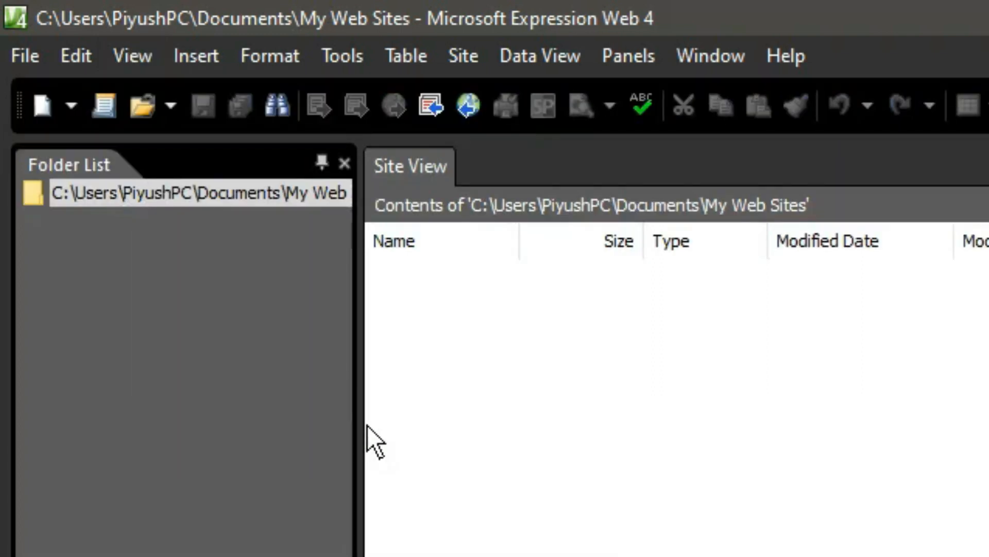
pyautogui.click(148, 66)
pyautogui.moveTo(249, 418)
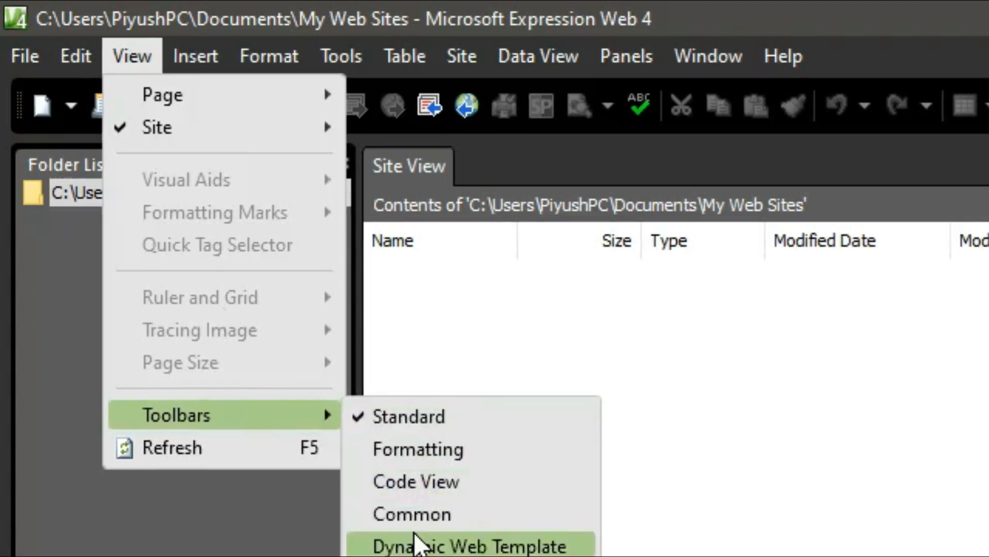
pyautogui.click(412, 538)
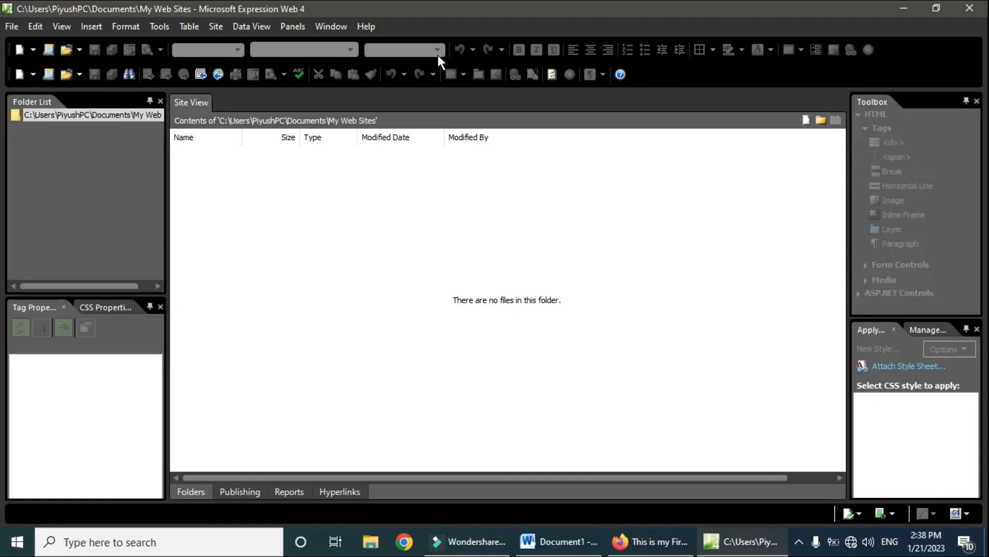
# Step: Turn on the Common toolbar and hide the Standard toolbar
pyautogui.click(62, 26)
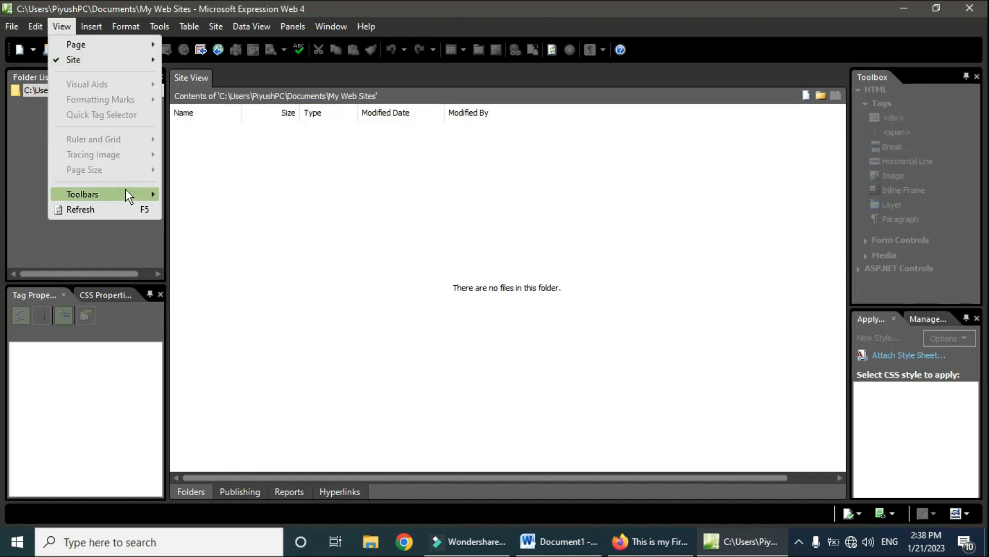
pyautogui.moveTo(126, 191)
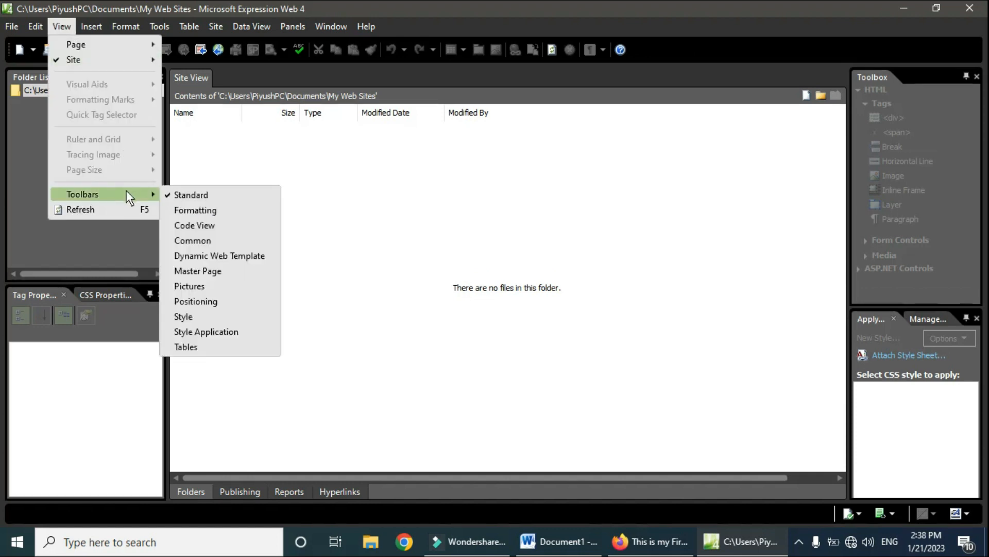
pyautogui.click(169, 241)
pyautogui.click(68, 32)
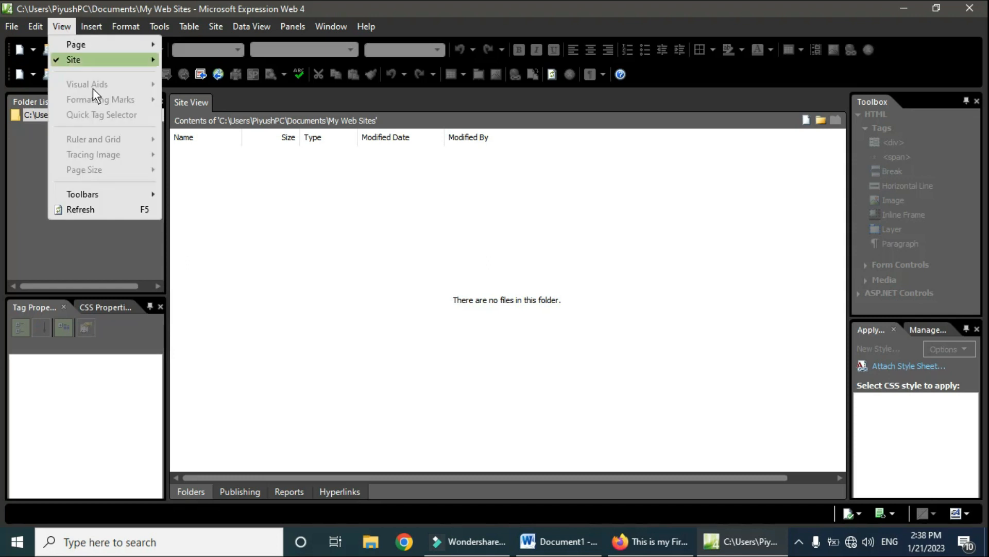
pyautogui.moveTo(131, 190)
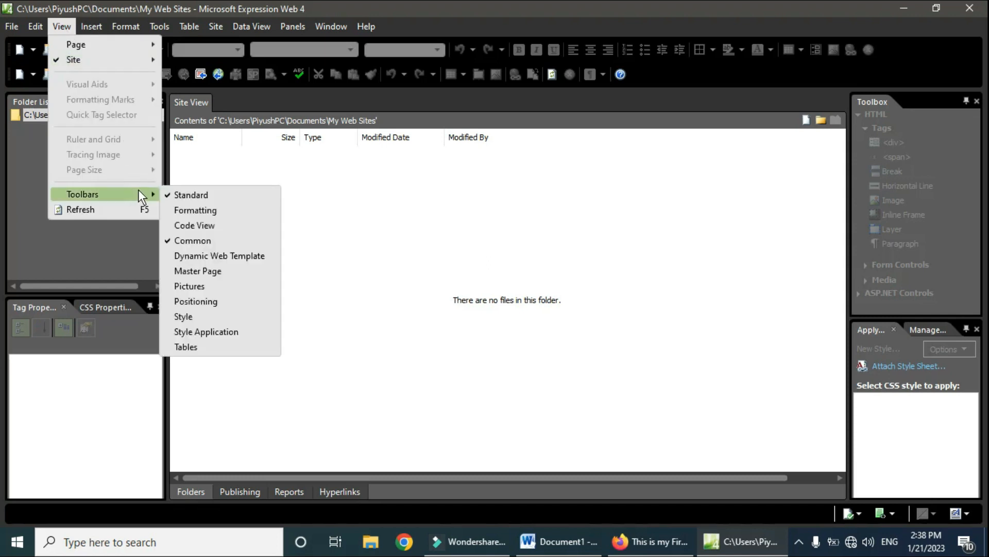
pyautogui.click(169, 196)
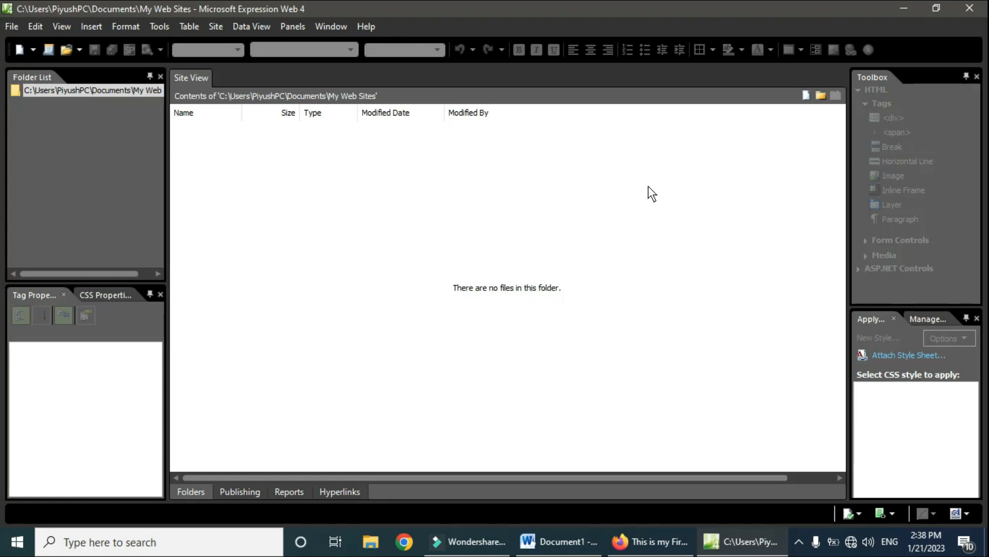
# Step: Create a new blank HTML page from the General page types
pyautogui.click(11, 27)
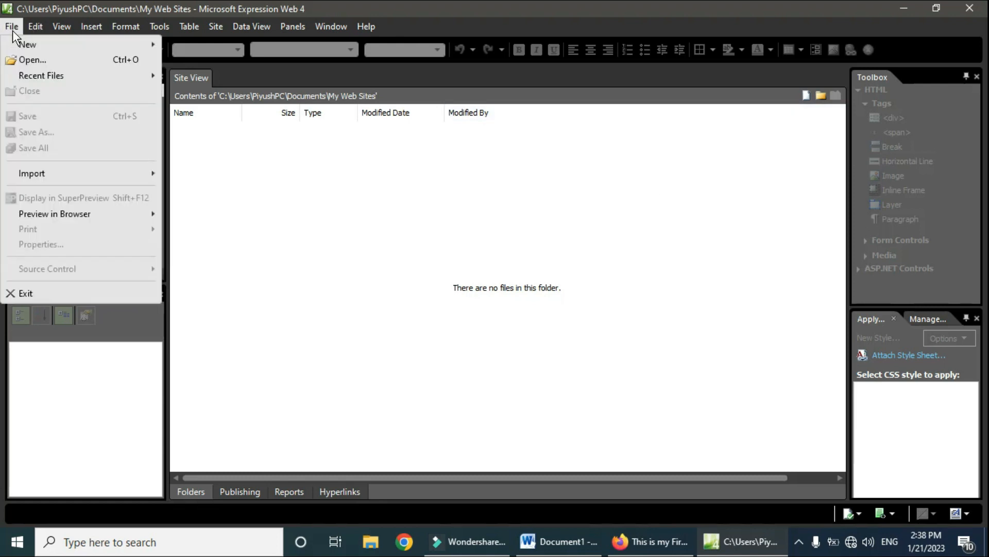
pyautogui.moveTo(32, 46)
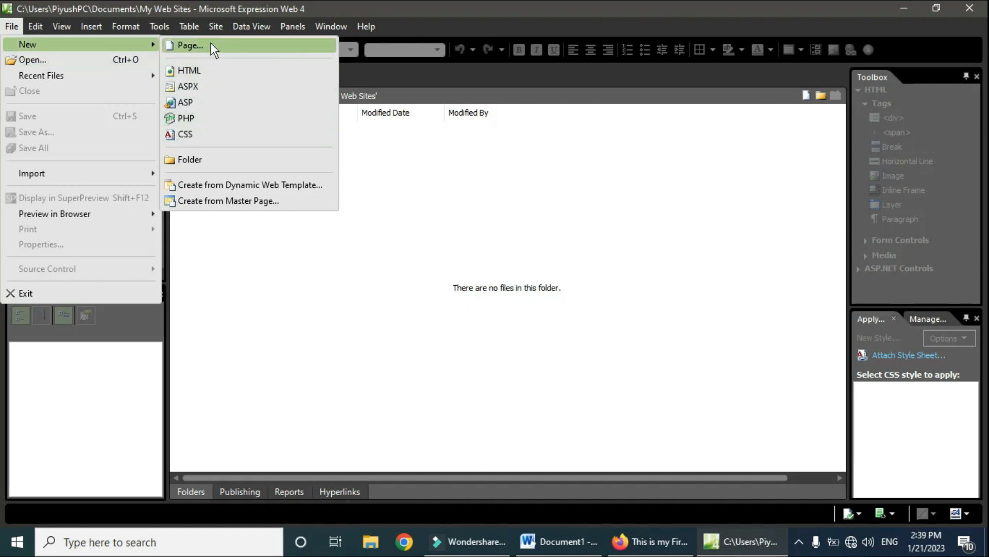
pyautogui.click(242, 44)
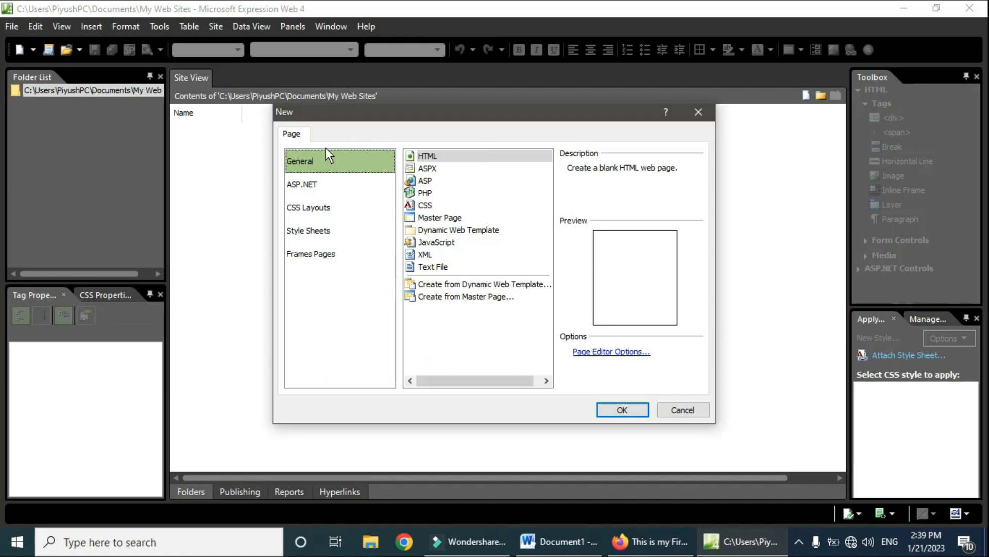
pyautogui.click(443, 159)
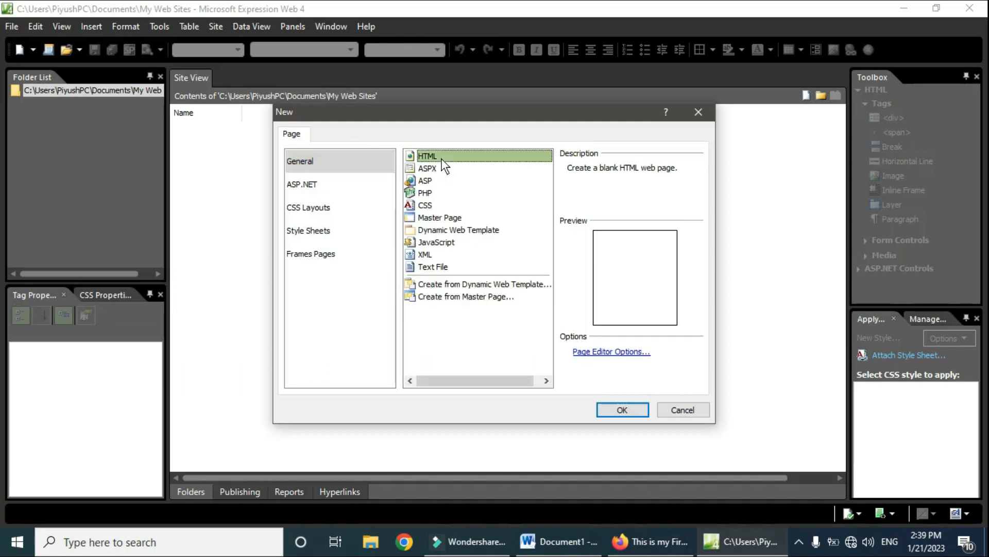
pyautogui.click(629, 410)
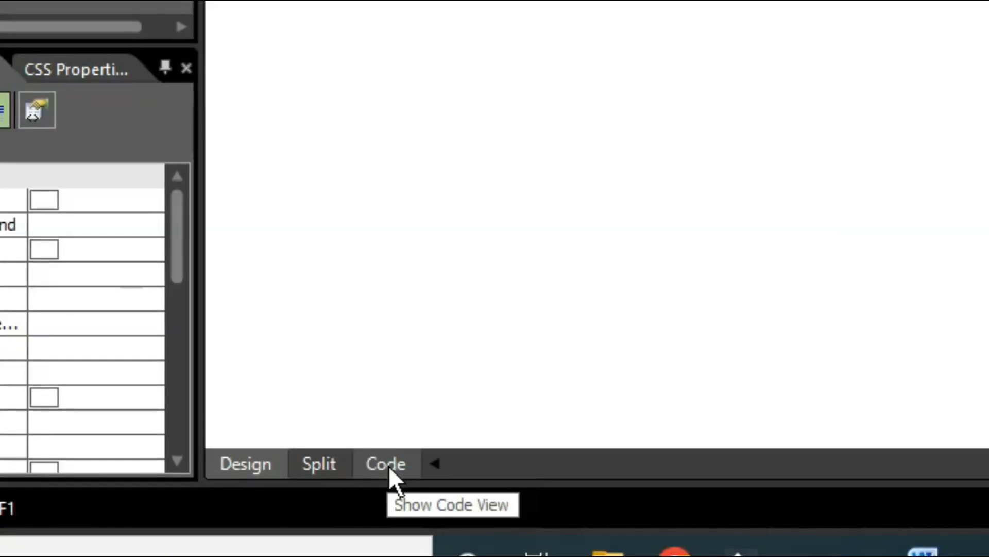
# Step: View the new page in Code and Split views, ending in Design view
pyautogui.click(388, 466)
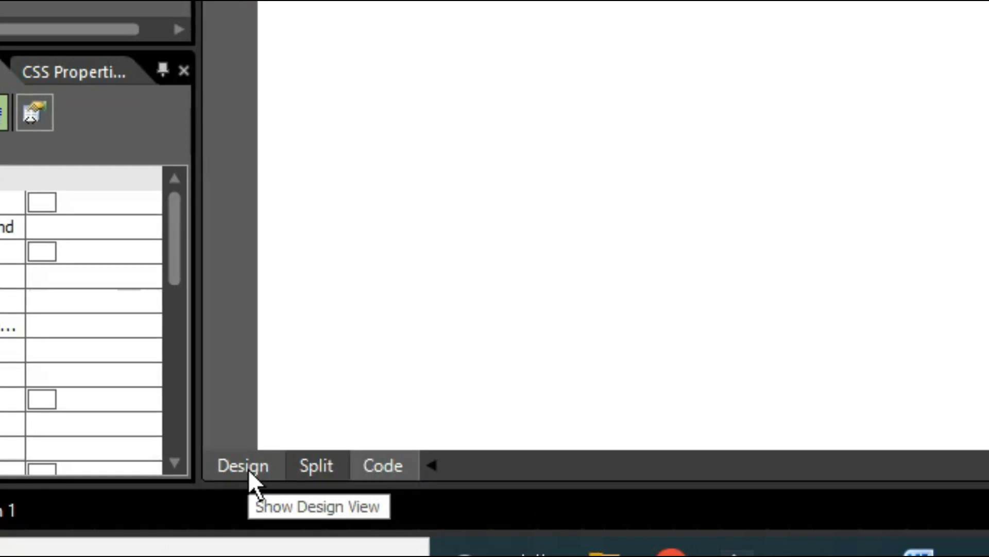
pyautogui.click(314, 467)
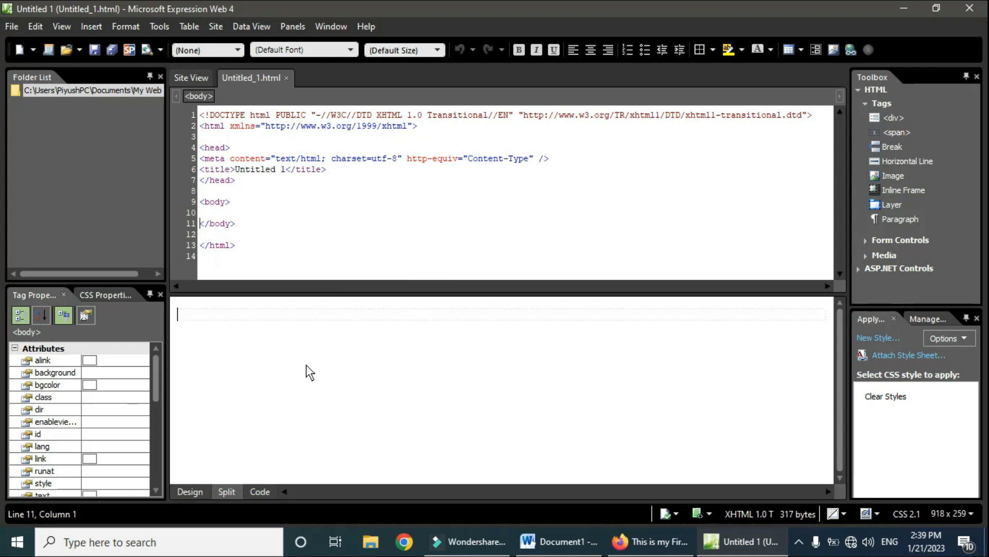
pyautogui.click(190, 492)
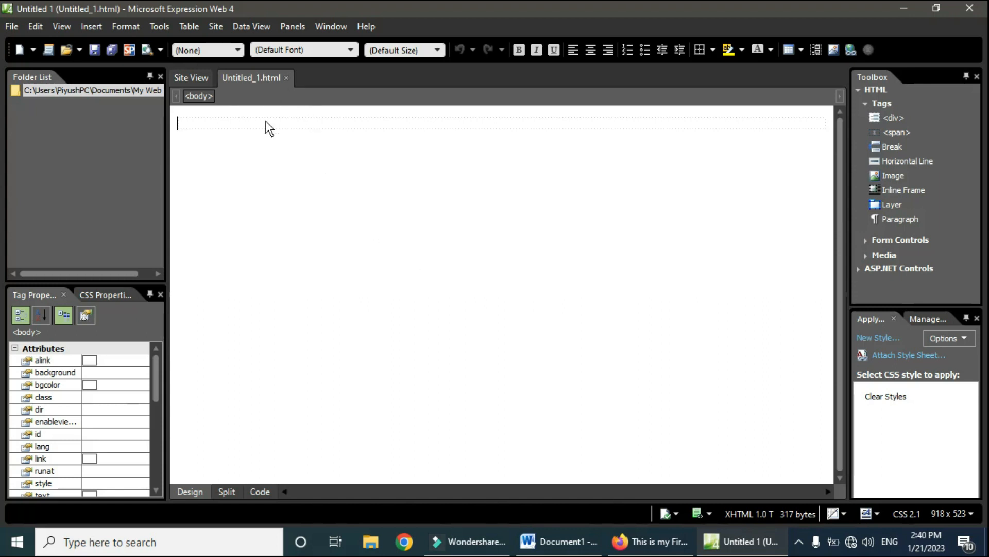
# Step: Save the page as default.html in the My Web Sites folder with the page title MY FIRST WEB PAGE
pyautogui.click(95, 50)
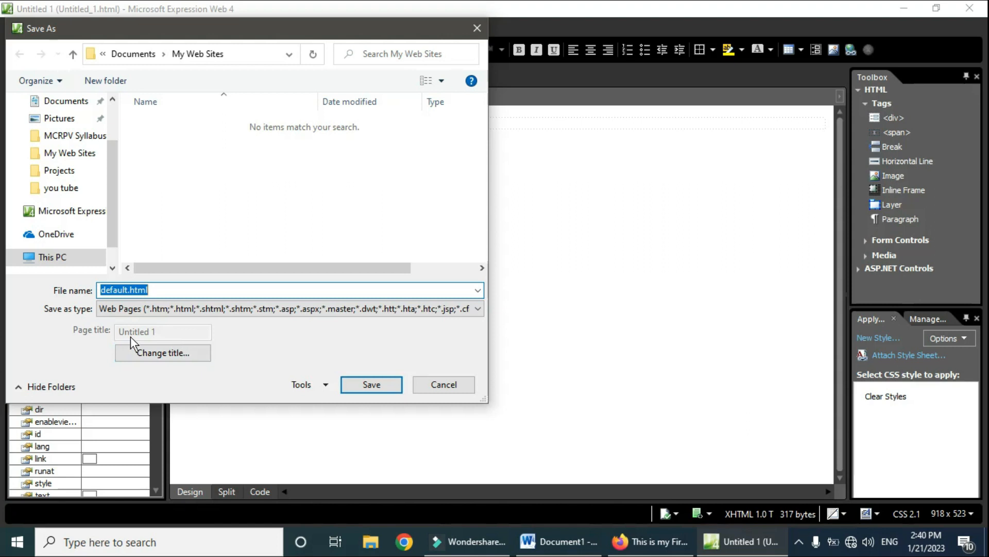
pyautogui.click(169, 353)
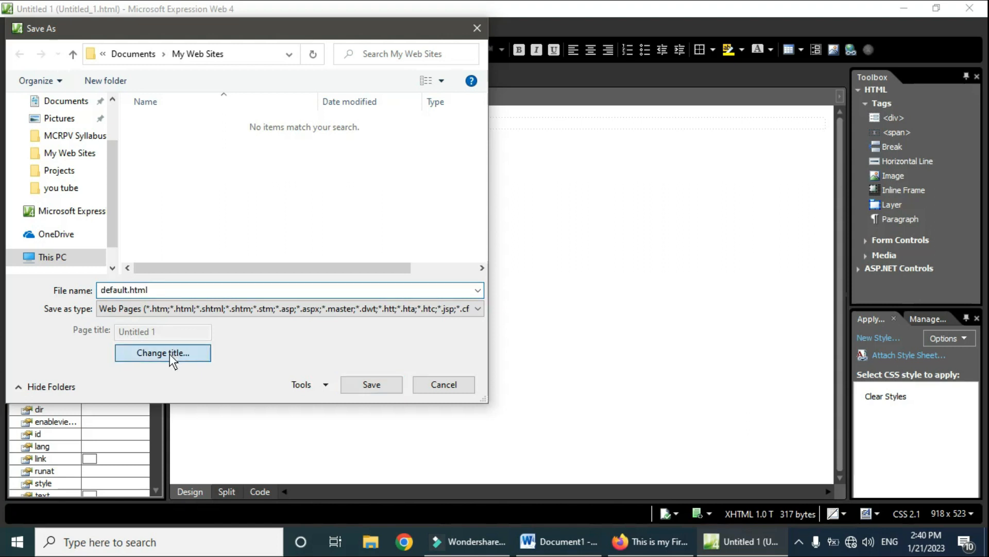
pyautogui.press('BackSpace')
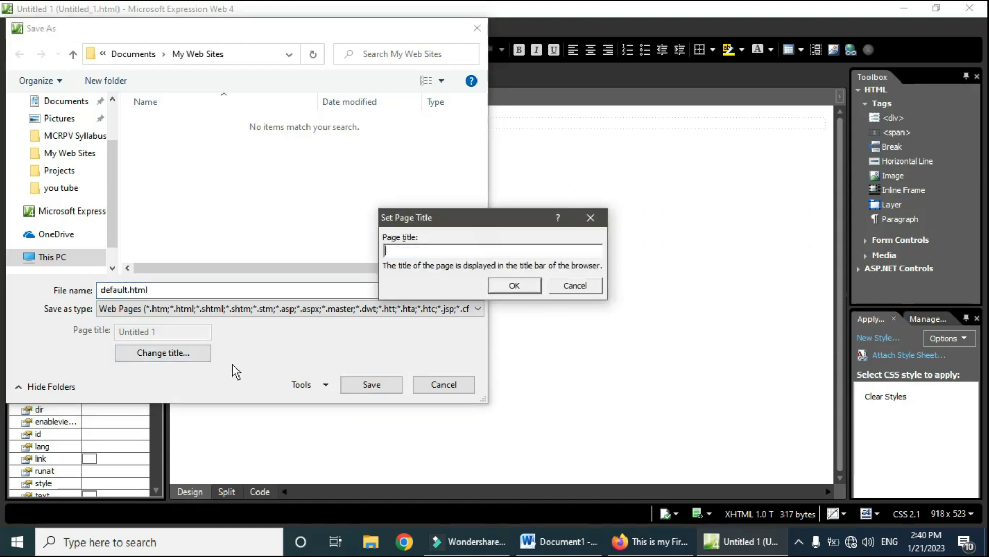
pyautogui.write('t')
pyautogui.press('BackSpace')
pyautogui.write('m')
pyautogui.press('BackSpace')
pyautogui.write('MY FIRST WEB PAGE')
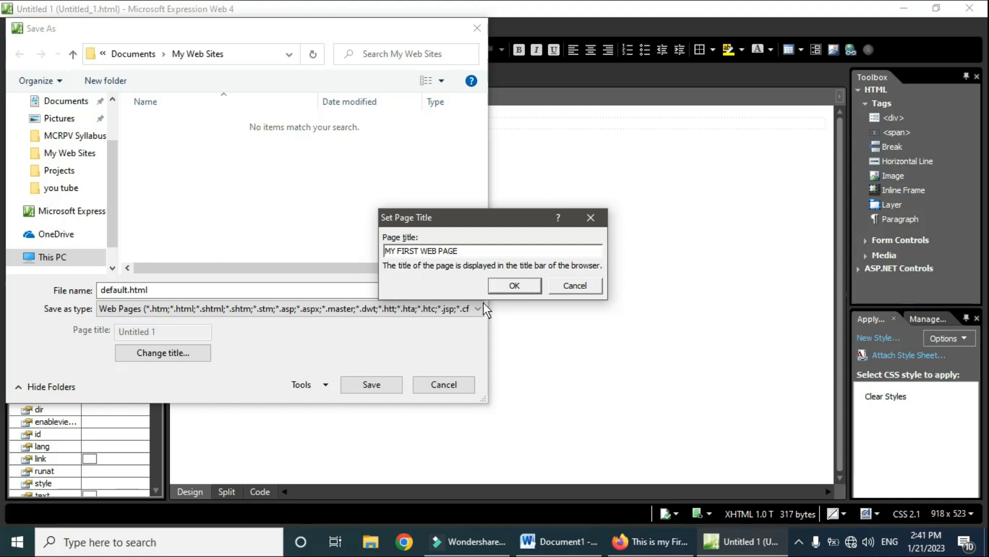
pyautogui.click(515, 287)
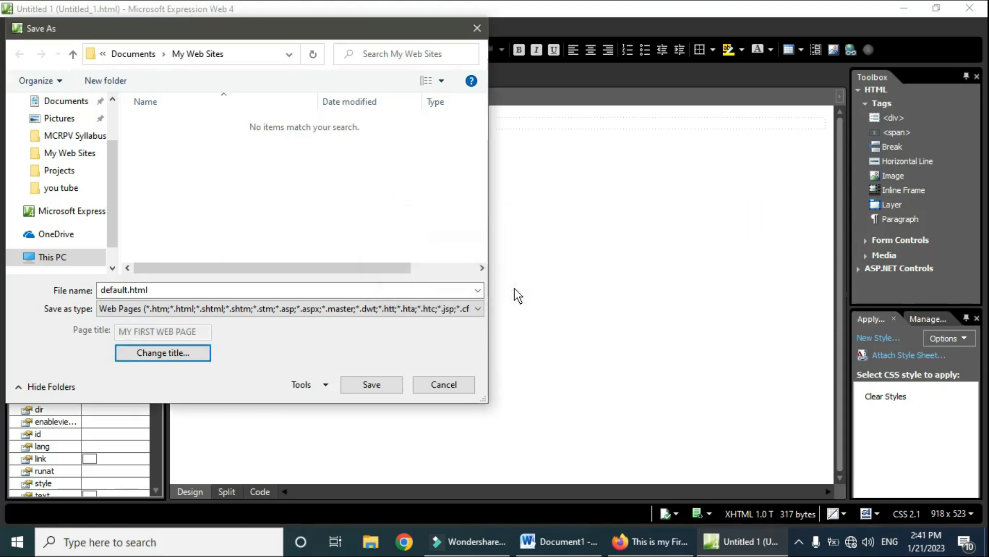
pyautogui.click(378, 384)
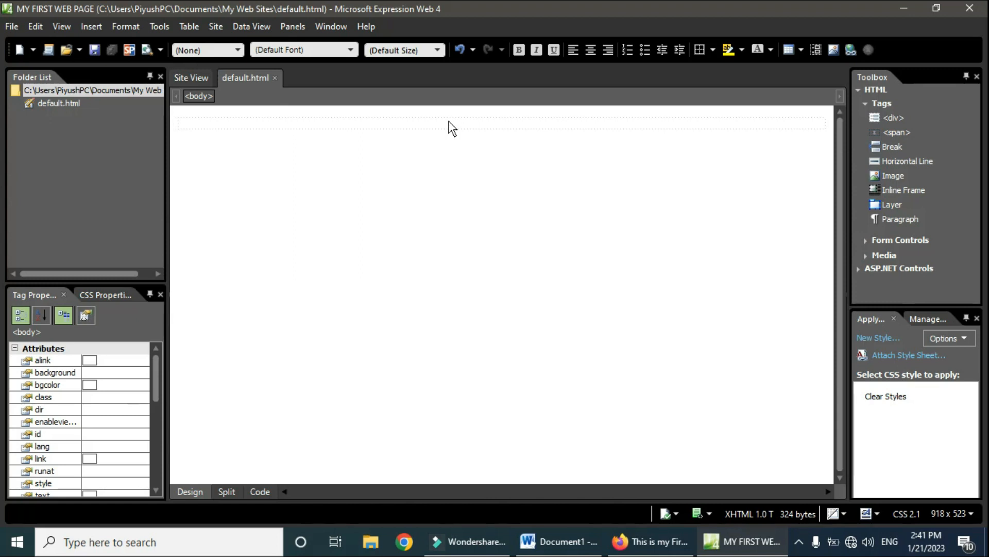
# Step: Enter the text THIS IS MY FIRST WEBPAGE on the page and format it as Heading 1
pyautogui.write('THIS IS MY FIRST WEBPAGE')
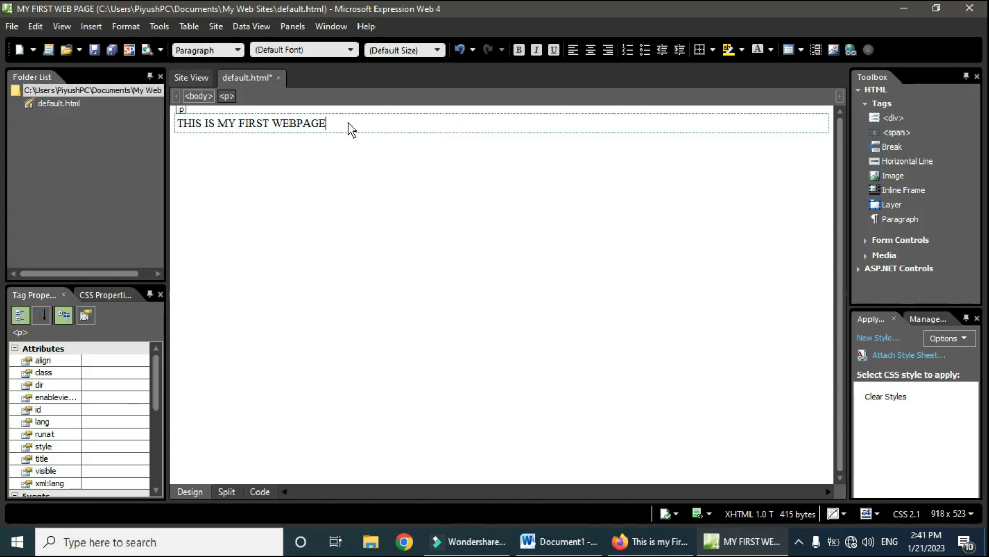
pyautogui.moveTo(326, 126); pyautogui.dragTo(177, 122)
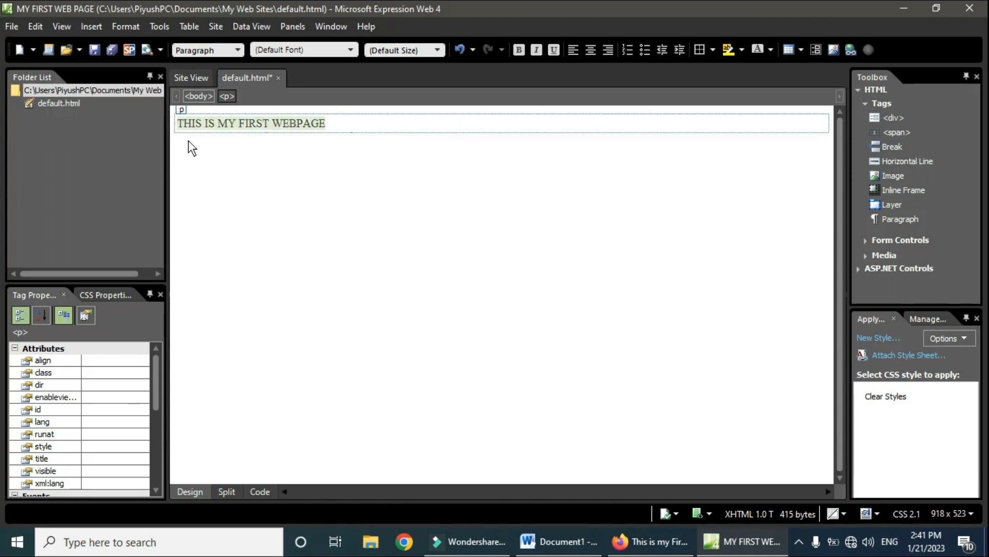
pyautogui.click(182, 111)
pyautogui.click(237, 50)
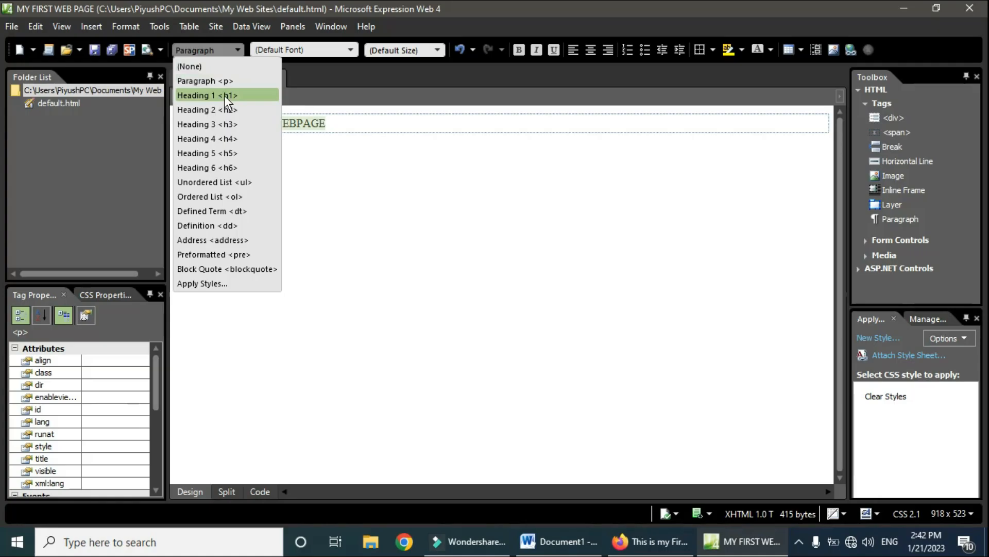
pyautogui.click(454, 180)
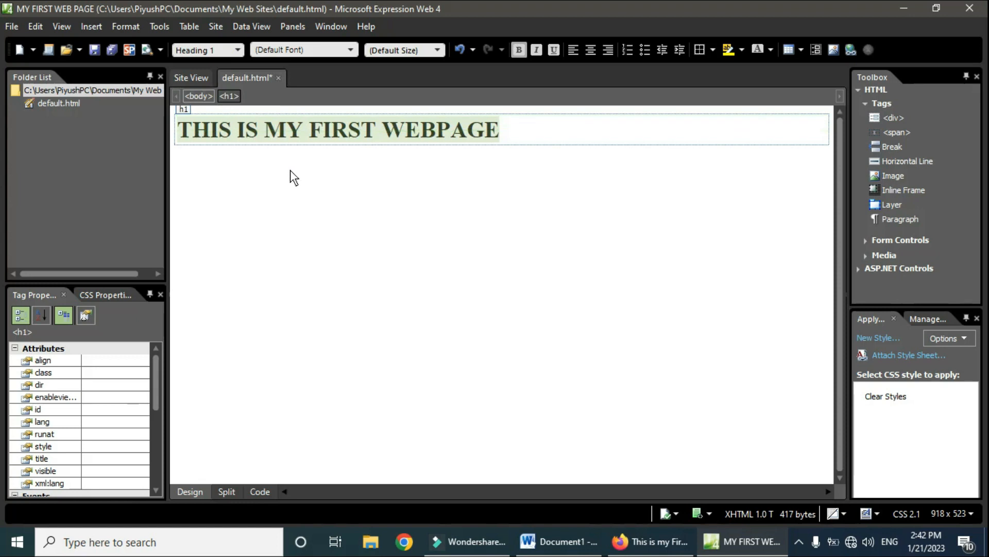
pyautogui.click(320, 174)
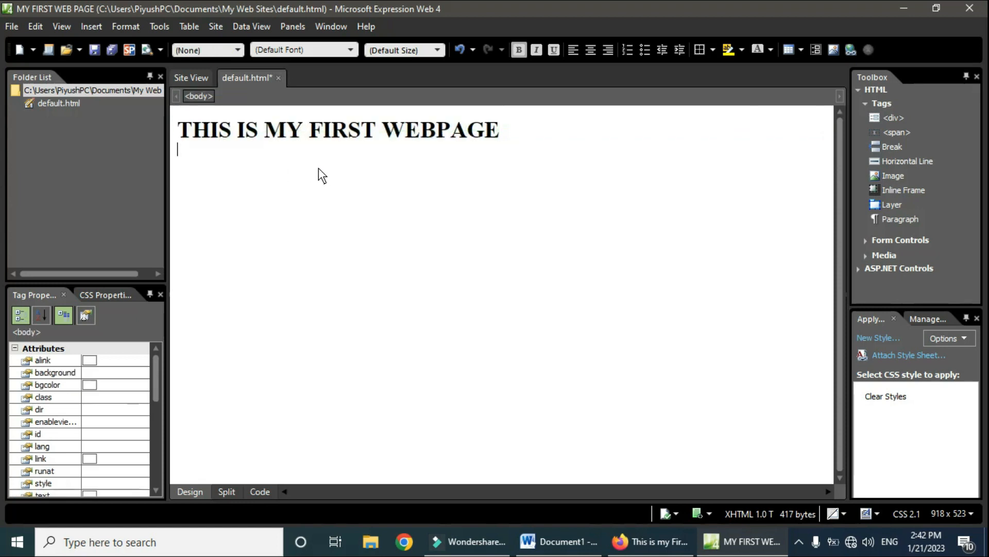
# Step: Center the whole THIS IS MY FIRST WEBPAGE heading on the page
pyautogui.click(287, 133)
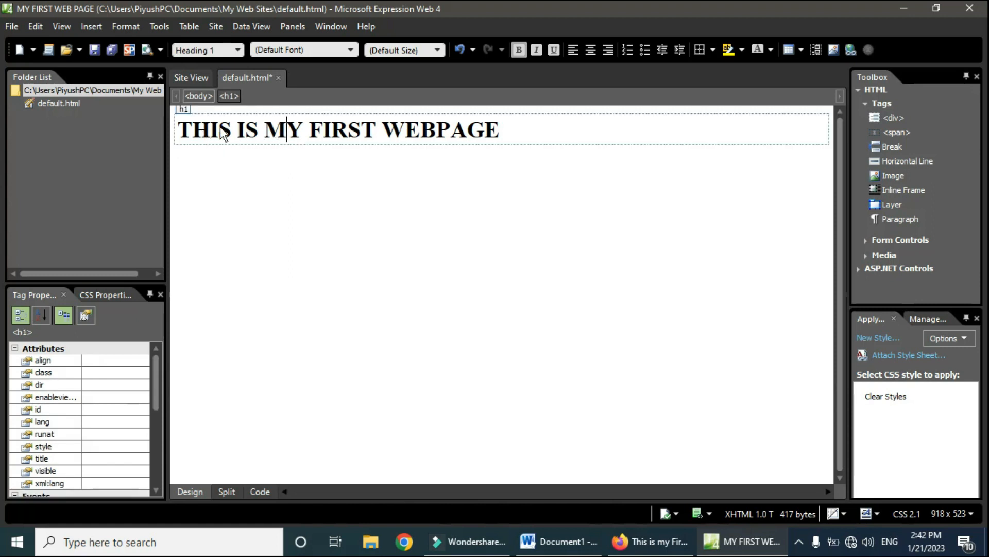
pyautogui.moveTo(180, 132); pyautogui.dragTo(500, 132)
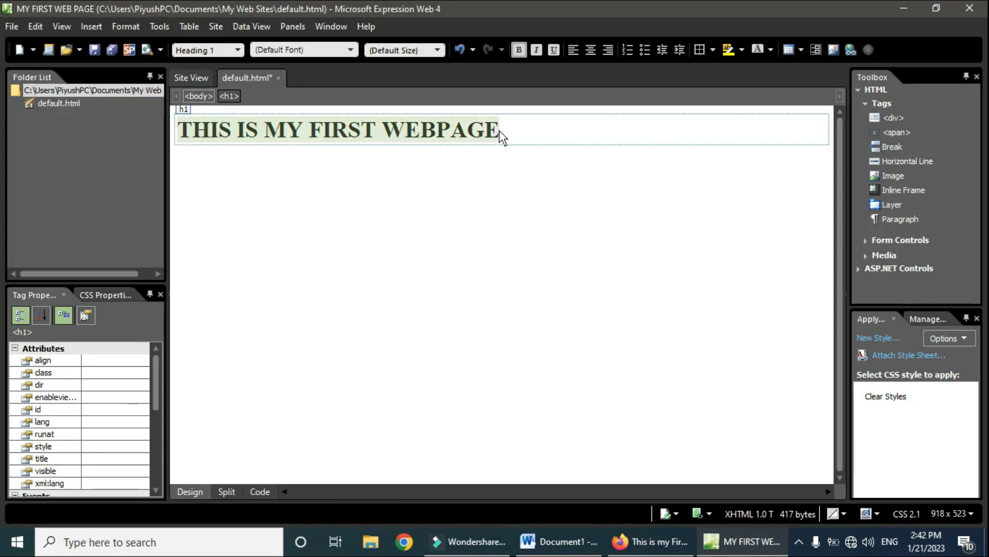
pyautogui.click(591, 52)
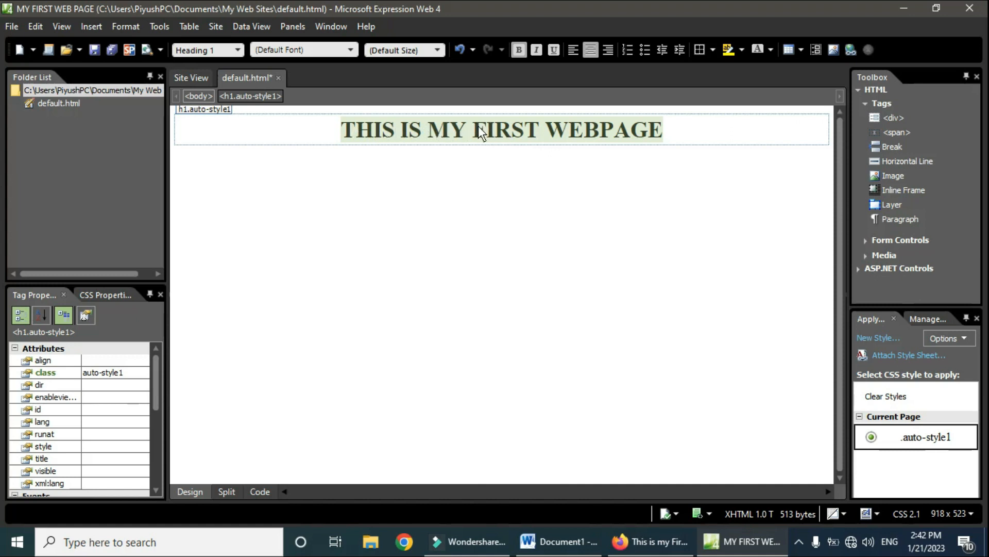
# Step: Set the heading's font to Arial Black and its size to xx-large (36 pt)
pyautogui.click(351, 51)
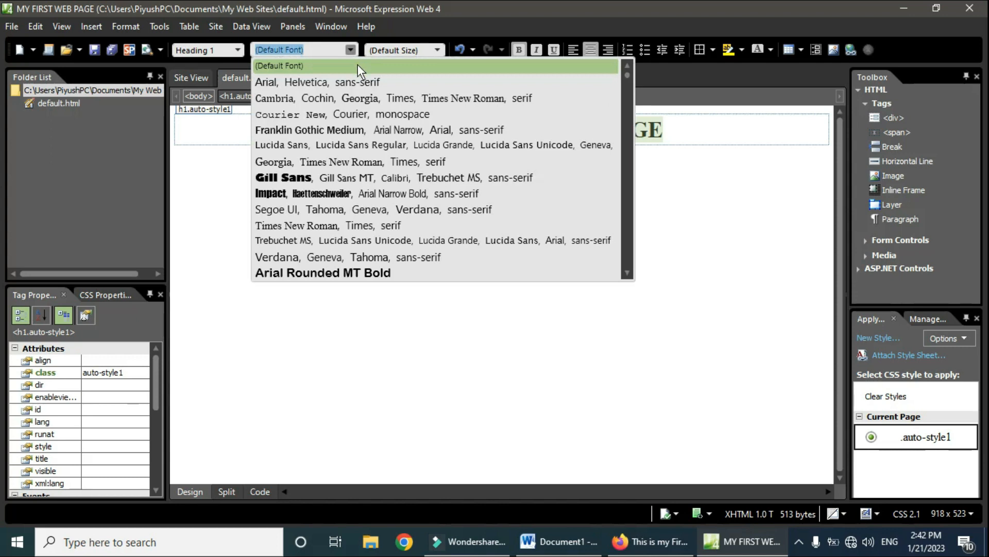
pyautogui.scroll(-10, 429, 104)
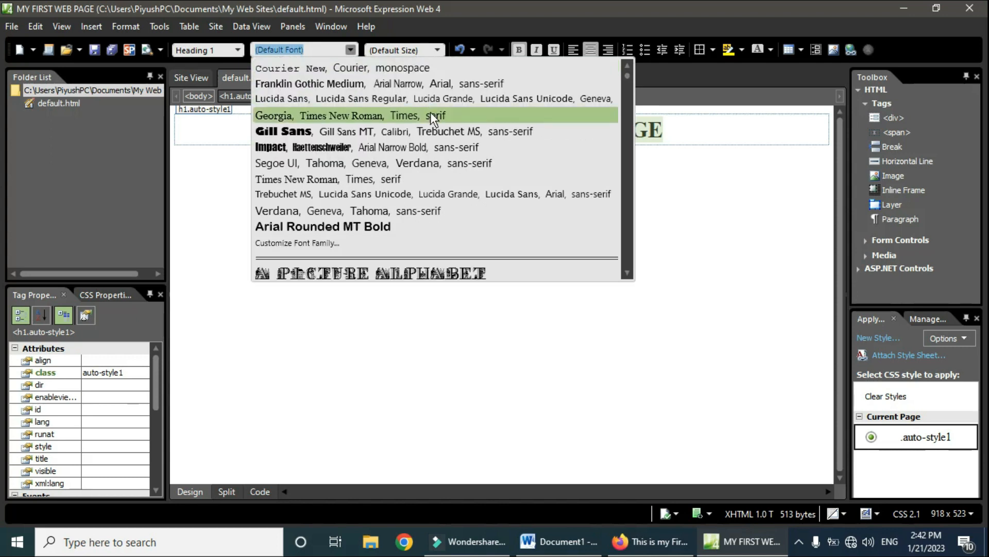
pyautogui.scroll(-8, 437, 133)
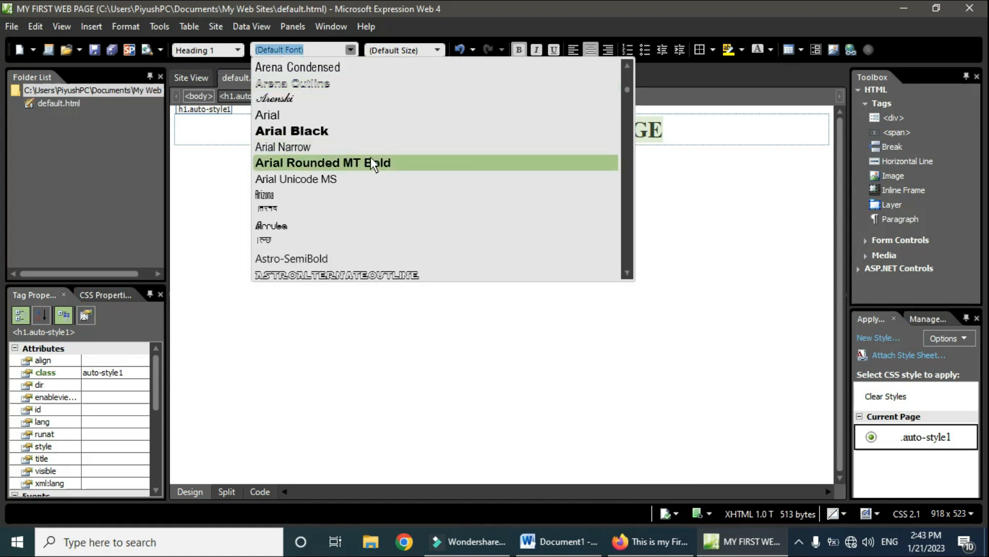
pyautogui.click(332, 131)
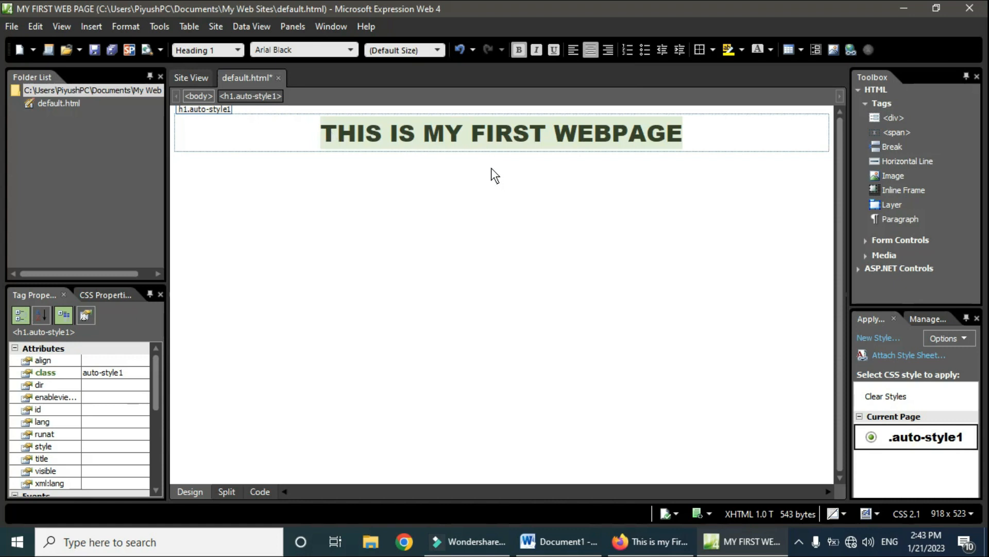
pyautogui.click(438, 53)
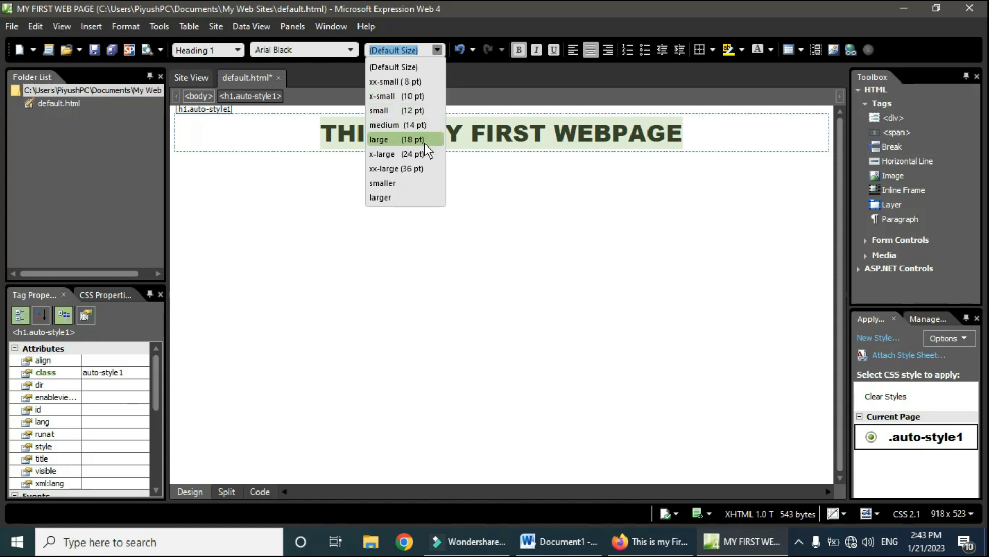
pyautogui.click(422, 169)
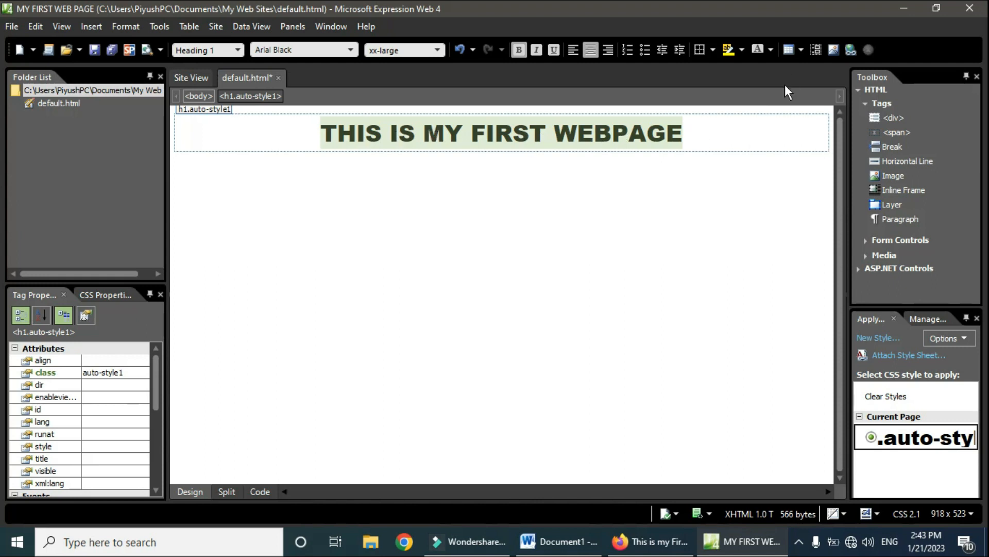
# Step: Change the heading's font color to red #F31111 and deselect it
pyautogui.click(771, 50)
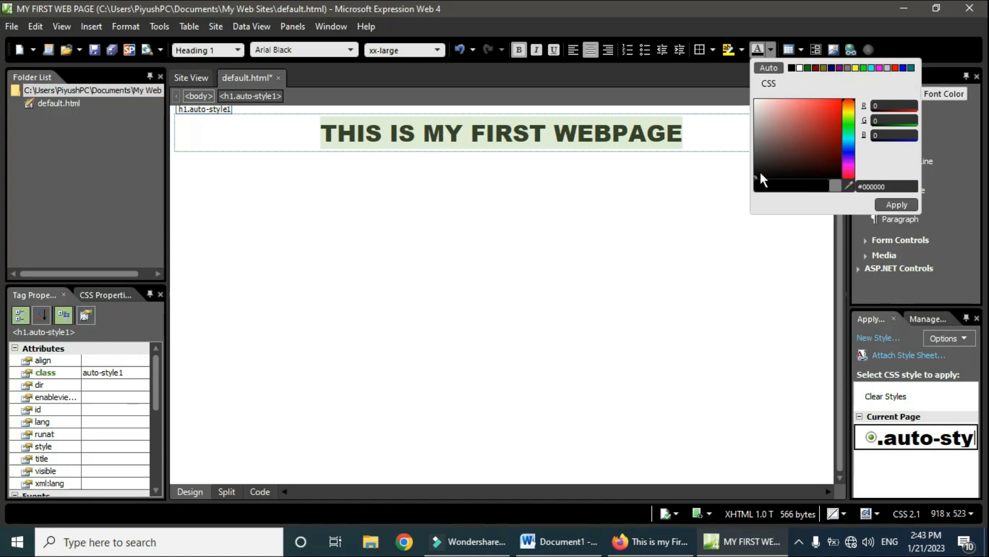
pyautogui.moveTo(754, 175); pyautogui.dragTo(836, 103)
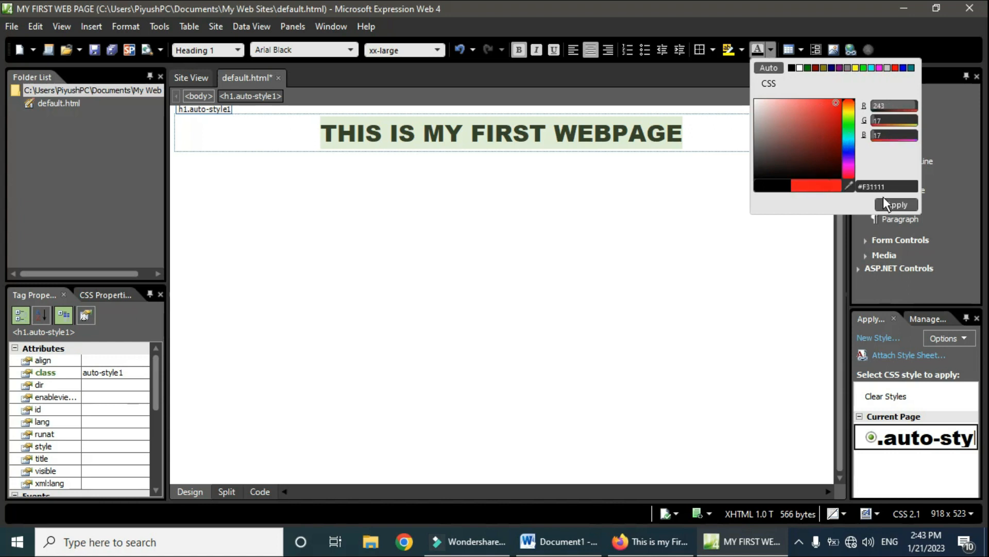
pyautogui.click(894, 205)
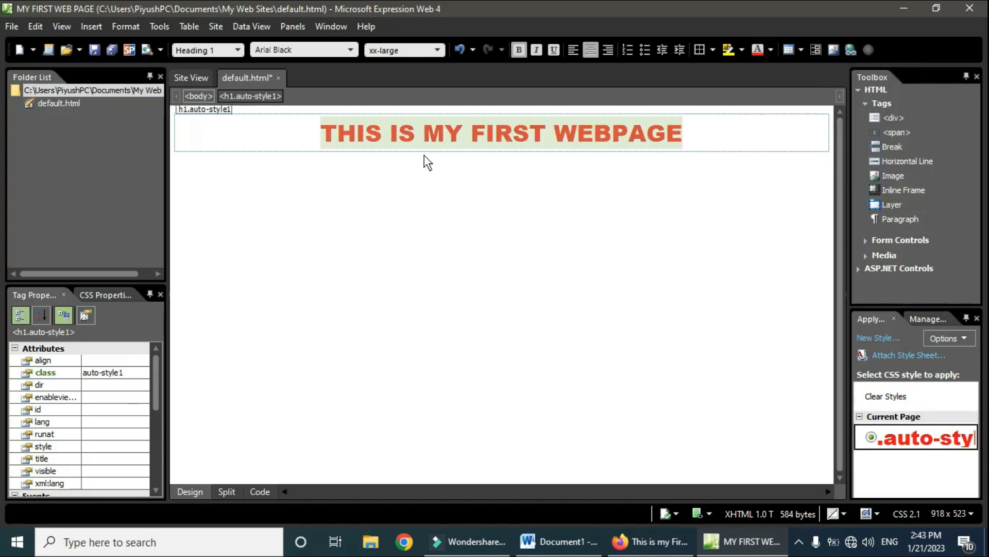
pyautogui.click(639, 170)
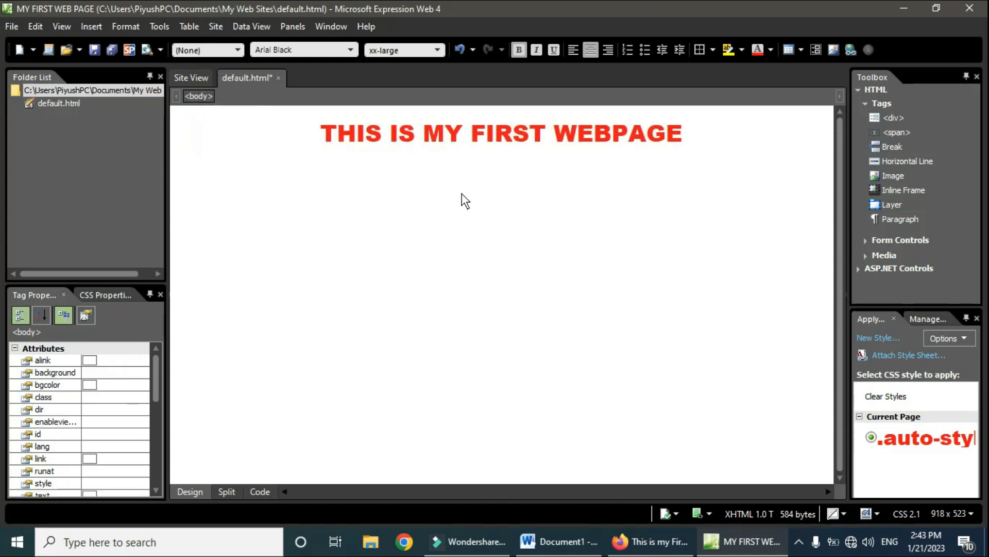
# Step: Apply the yellow highlight color #EAEA20 to the whole THIS IS MY FIRST WEBPAGE heading
pyautogui.moveTo(324, 132); pyautogui.dragTo(604, 138)
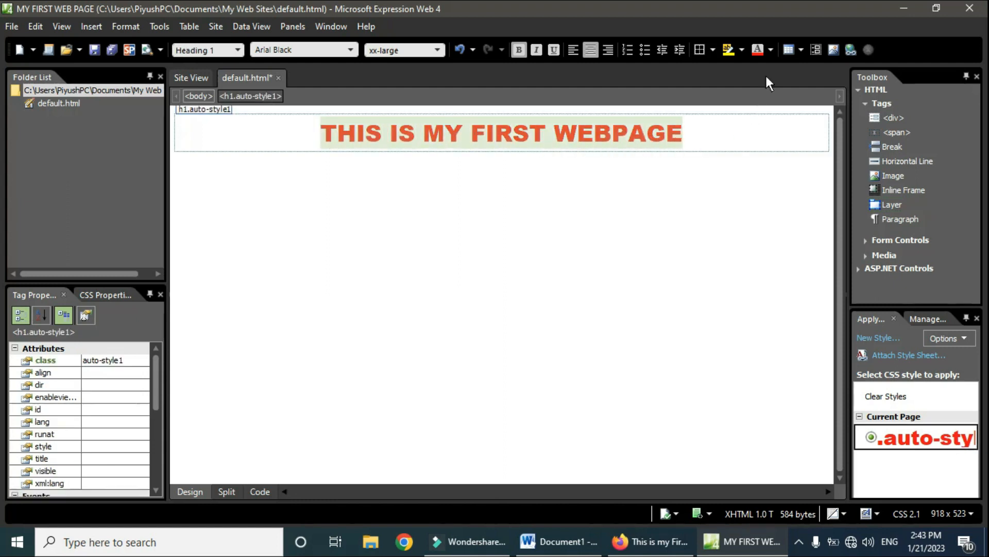
pyautogui.click(742, 52)
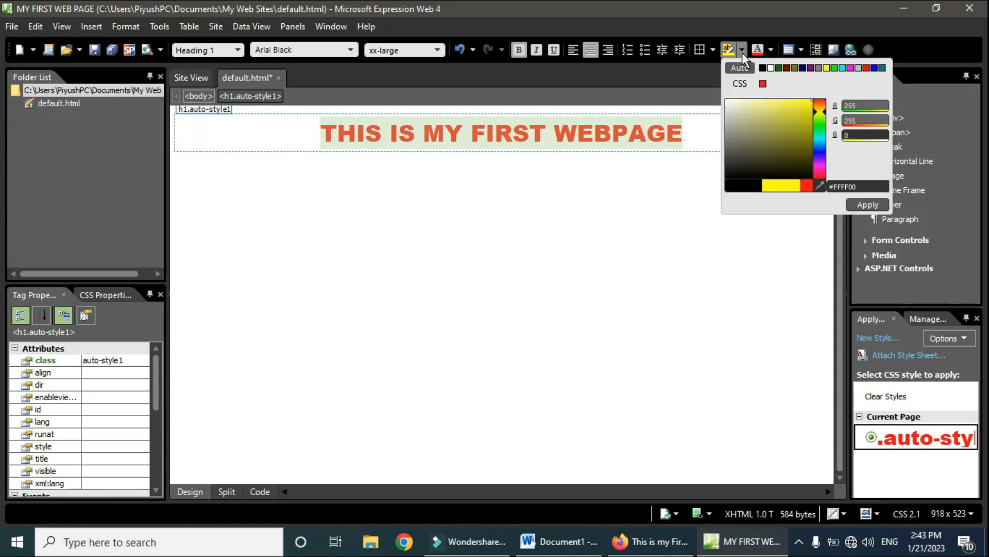
pyautogui.click(801, 106)
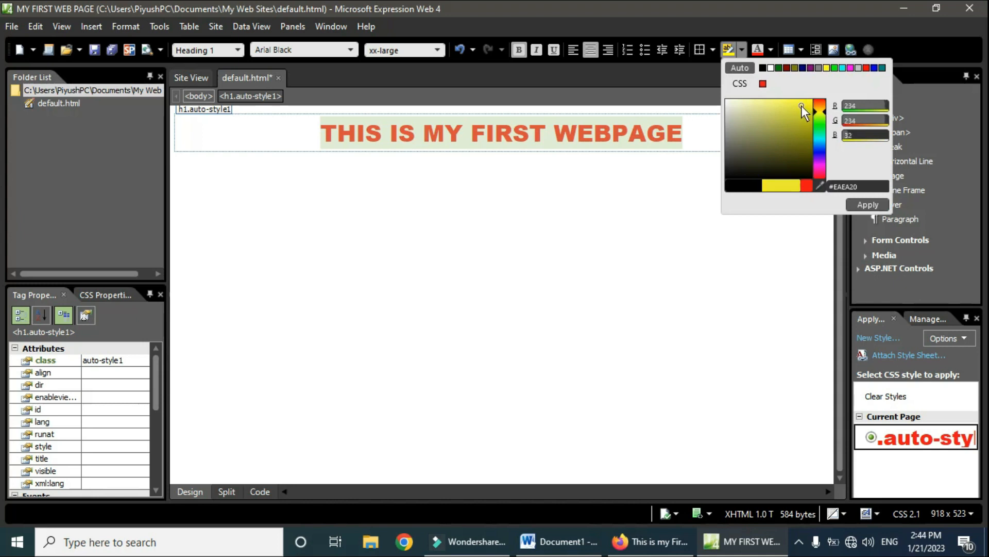
pyautogui.click(868, 205)
pyautogui.click(668, 185)
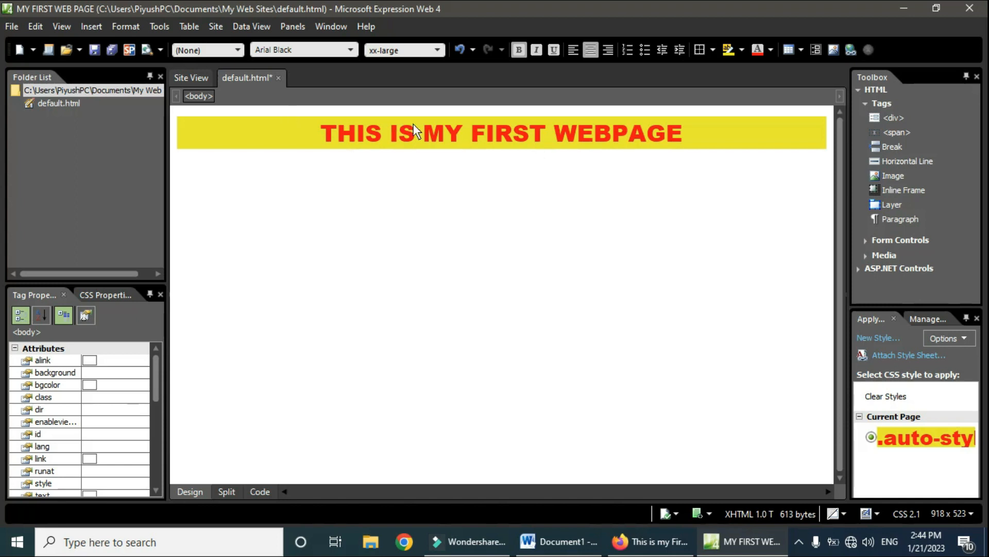
# Step: Paste the three body paragraphs starting with "On the Insert tab, the galleries include items" below the heading
pyautogui.click(578, 154)
pyautogui.click(569, 214)
pyautogui.click(553, 133)
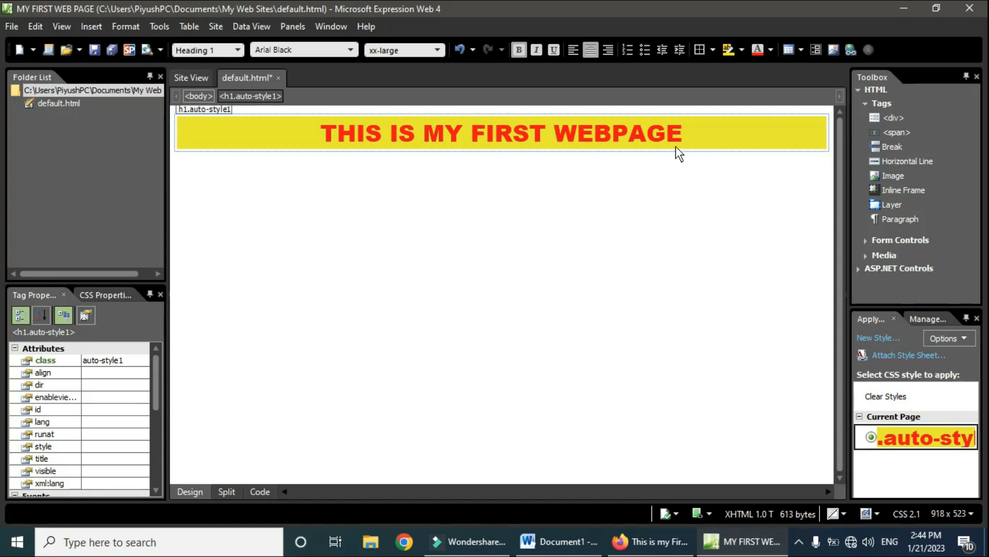
pyautogui.click(684, 192)
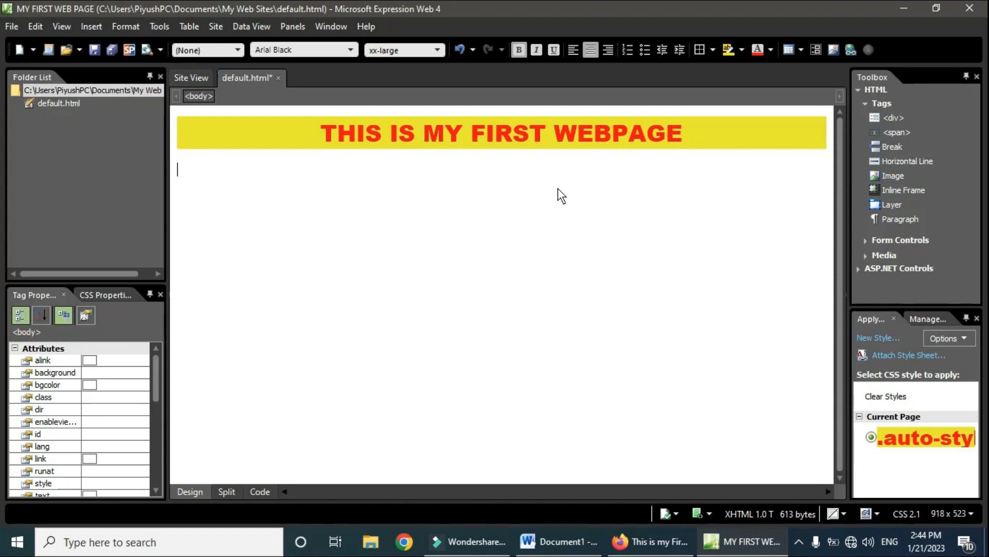
pyautogui.write('On the Insert tab, the galleries include items that are designed to coordinate with the overall look of your document. You can use these galleries to insert tables, headers, footers, lists, cover pages, and other document building blocks. When you create pictures, charts, or diagrams, they also coordinate with your current document look. You can easily change the formatting of selected text in the document text by choosing a look for the selected text from the Quick Styles gallery on the Home tab. You can also format text directly by using the other controls on the Home tab. Most controls offer a choice of using the look from the current theme or using a format that you specify directly. To change the overall look of your document, choose new Theme elements on the Page Layout tab. To change the looks available in the Quick Style gallery, use the Change Current Quick Style Set command. Both the Themes gallery and the Quick Styles gallery provide reset commands so that you can always restore the look of your document to the original contained in your current template.')
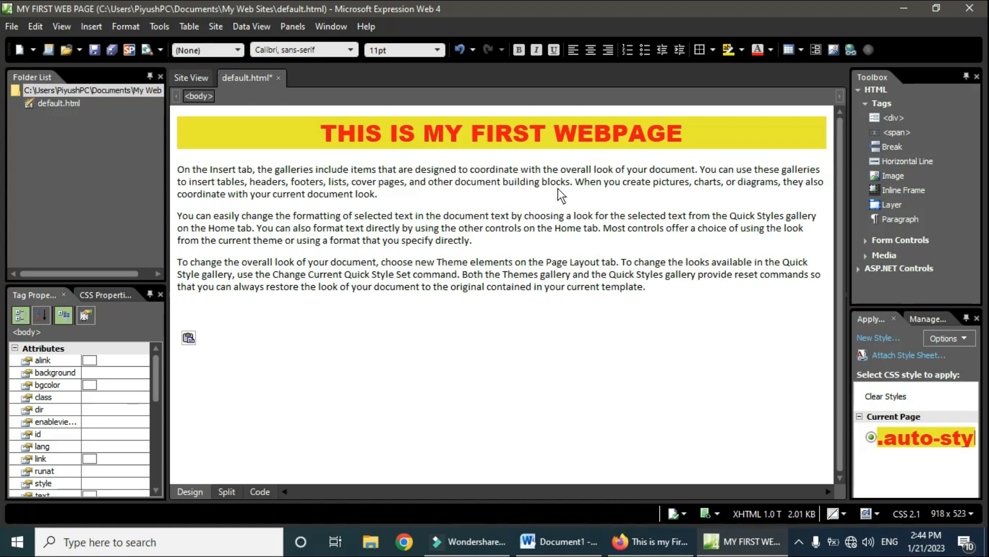
pyautogui.click(550, 246)
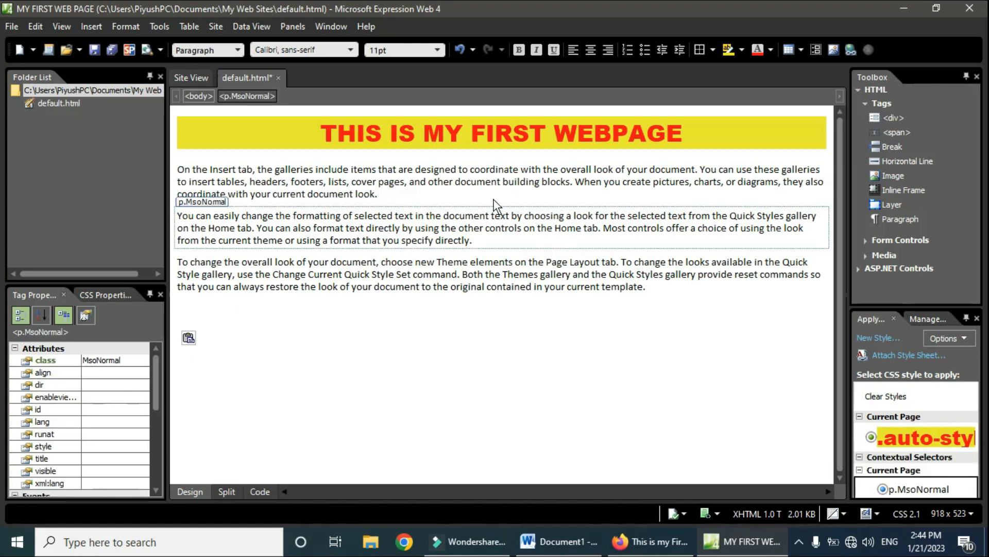
pyautogui.click(395, 184)
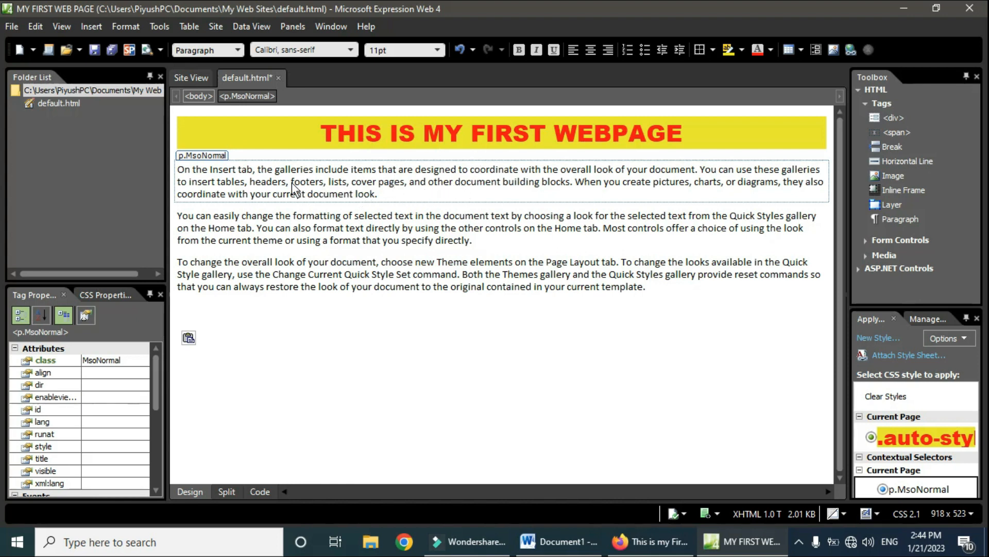
# Step: Set the first body paragraph's font to Arial and its size to x-large (24 pt)
pyautogui.moveTo(180, 173); pyautogui.dragTo(366, 205)
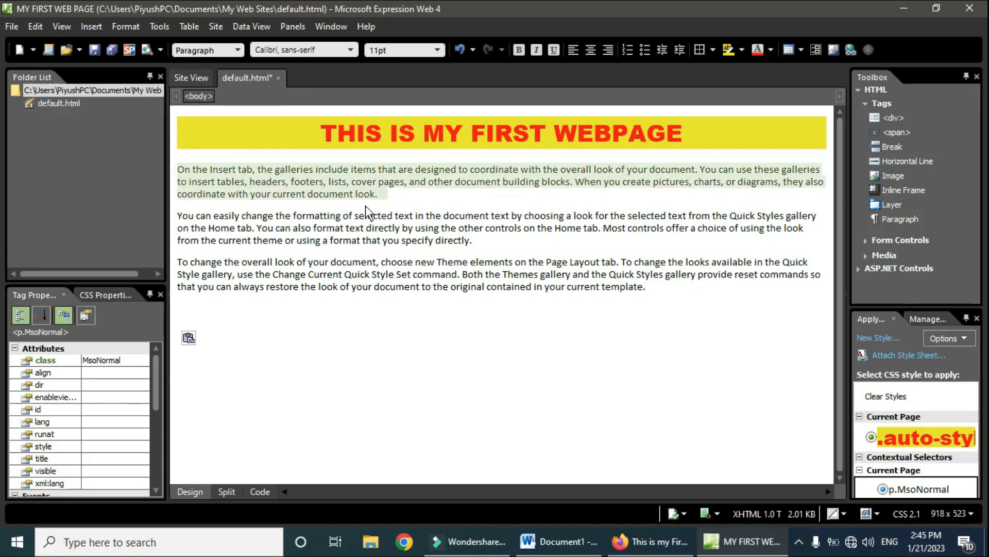
pyautogui.click(351, 53)
pyautogui.click(333, 131)
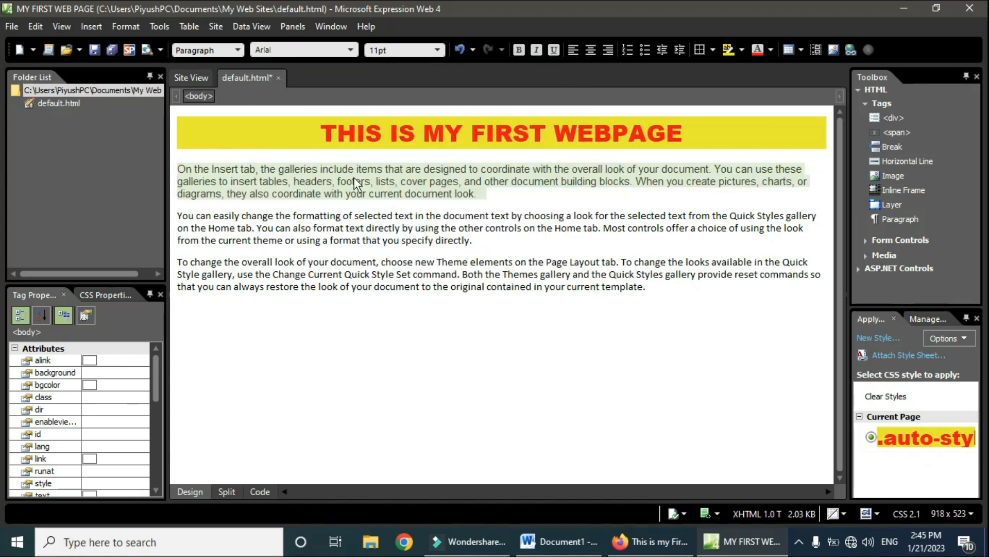
pyautogui.click(435, 52)
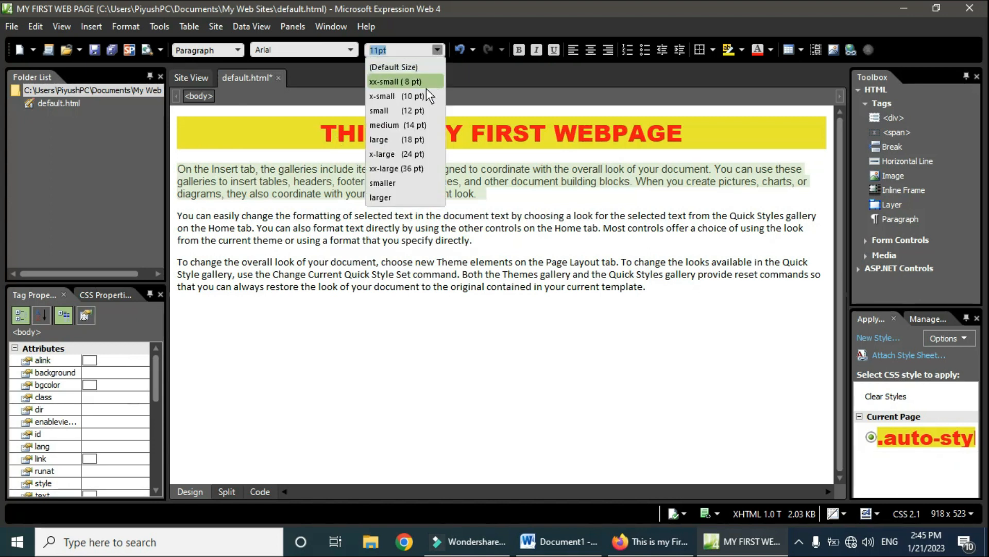
pyautogui.click(413, 153)
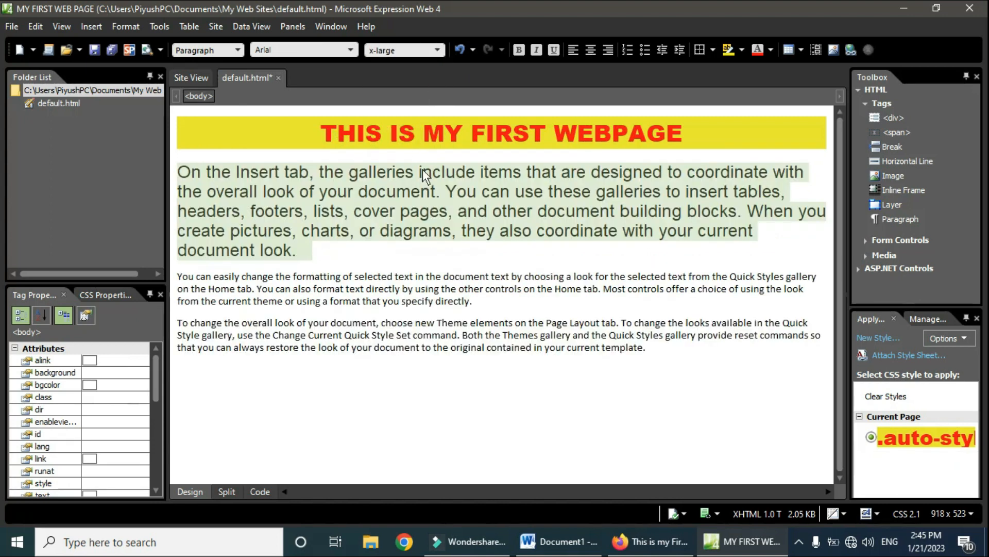
# Step: Make the first body paragraph bold, italic and underlined
pyautogui.click(519, 50)
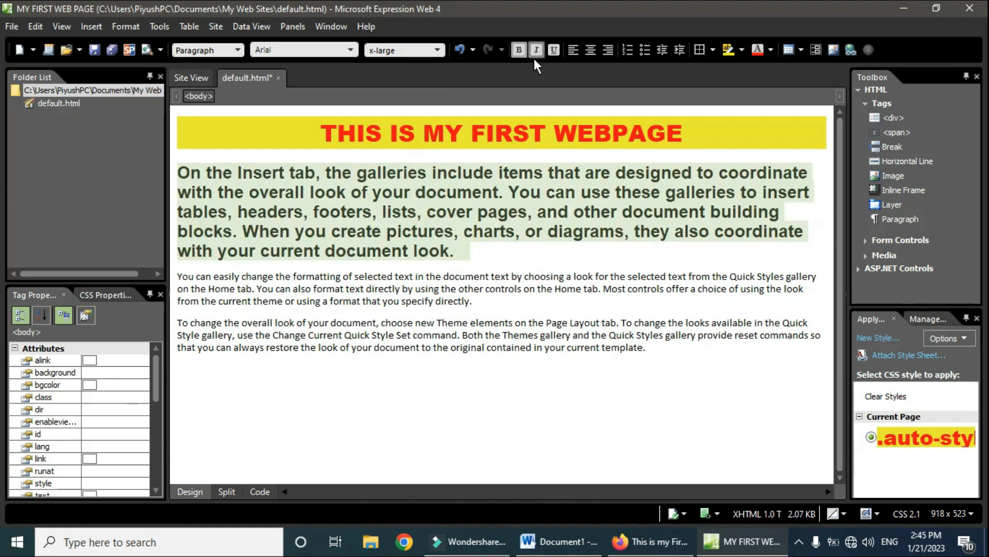
pyautogui.click(536, 56)
pyautogui.click(553, 55)
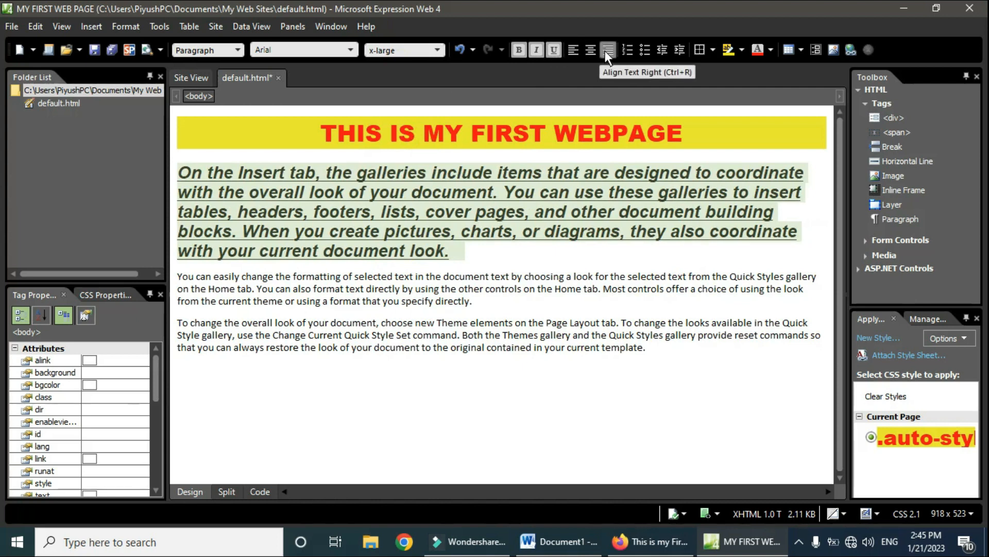
# Step: Add a border around the first body paragraph and its text
pyautogui.click(710, 52)
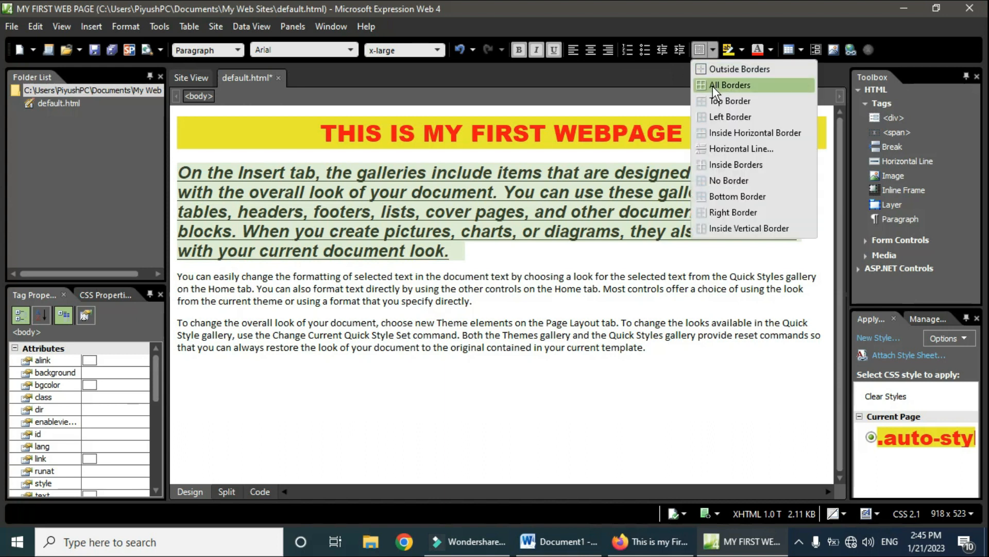
pyautogui.click(569, 192)
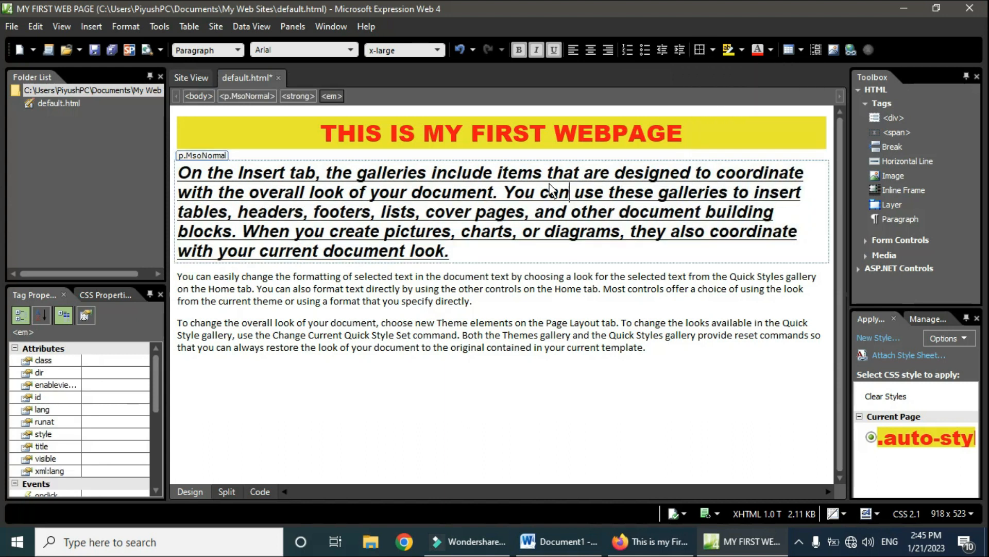
pyautogui.moveTo(181, 177); pyautogui.dragTo(448, 258)
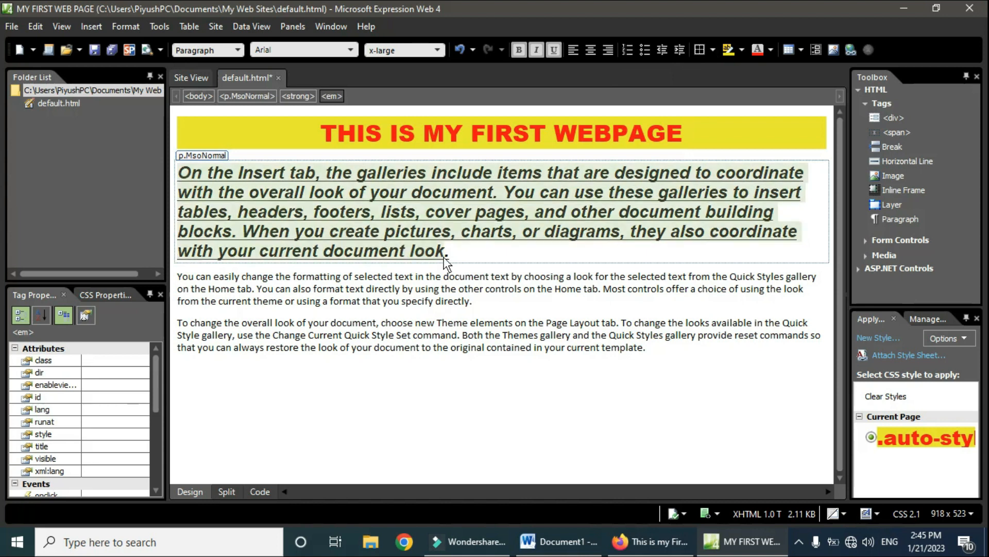
pyautogui.click(702, 52)
pyautogui.click(614, 239)
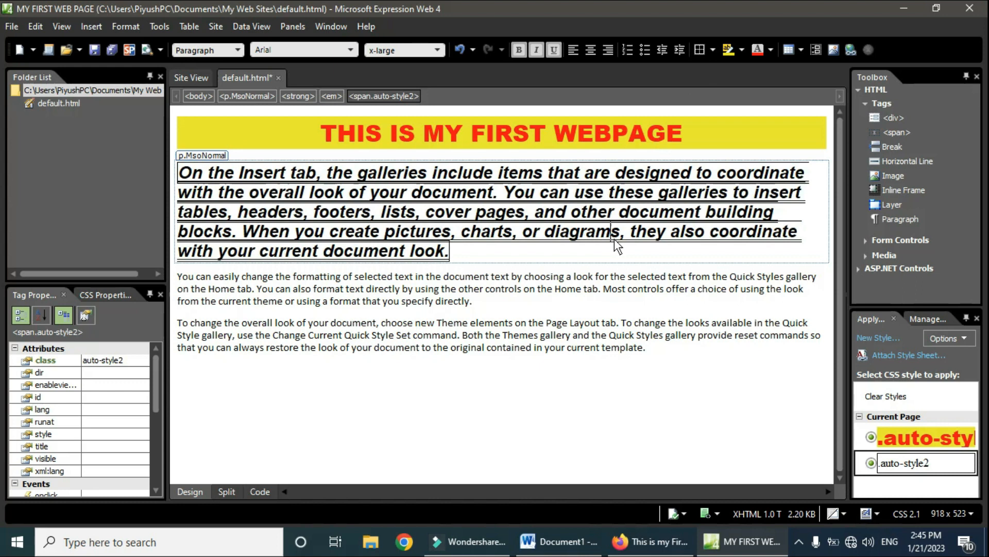
pyautogui.click(648, 264)
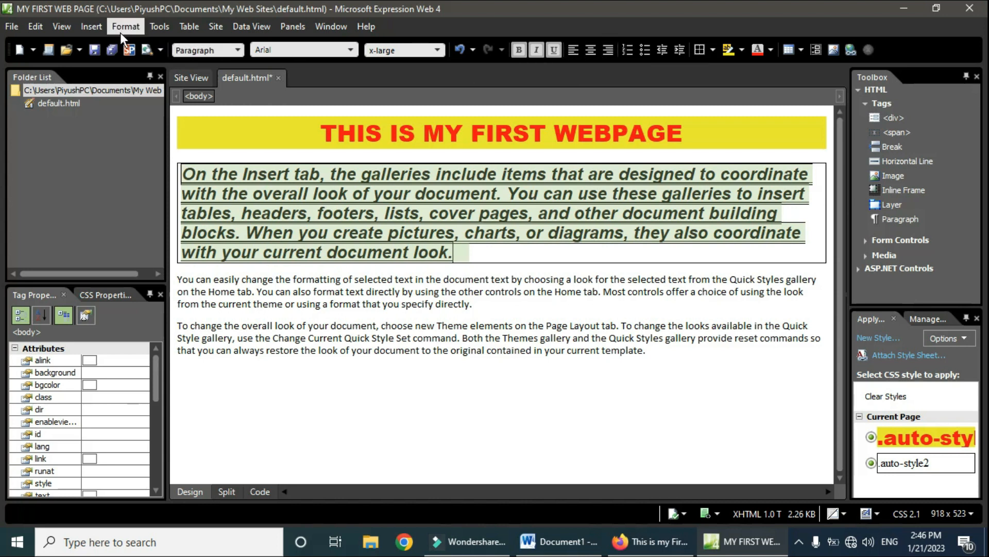
# Step: Show the Formatting toolbar in addition to the Common toolbar
pyautogui.click(70, 32)
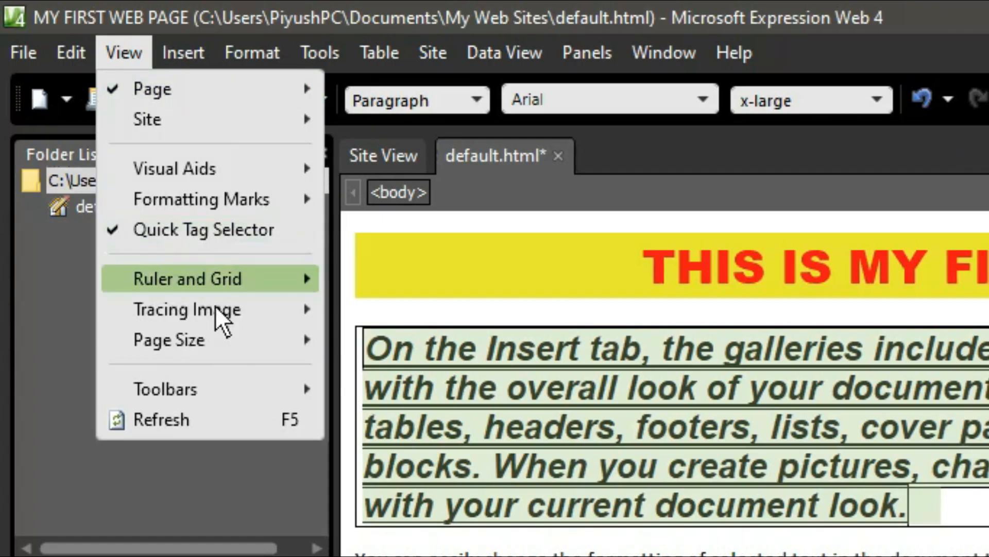
pyautogui.moveTo(245, 381)
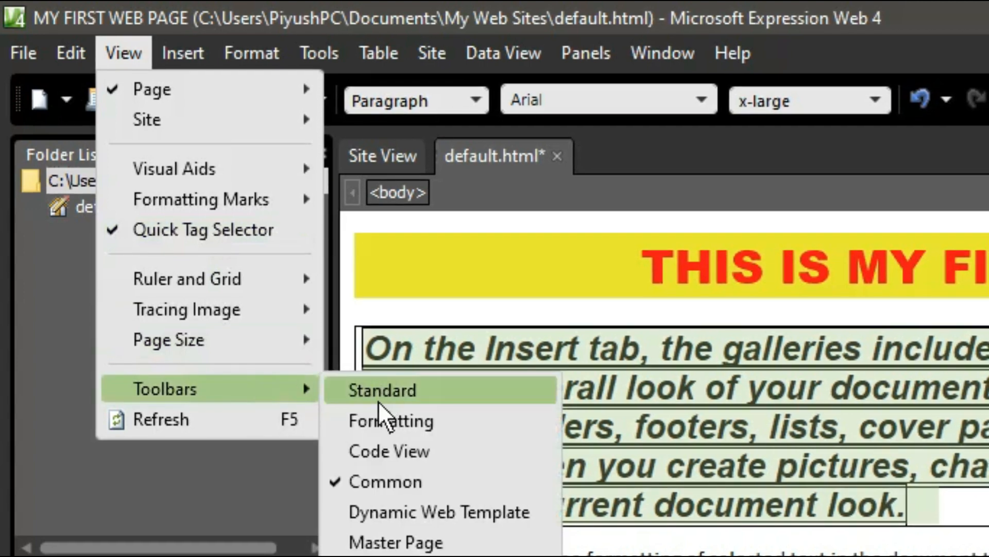
pyautogui.click(380, 420)
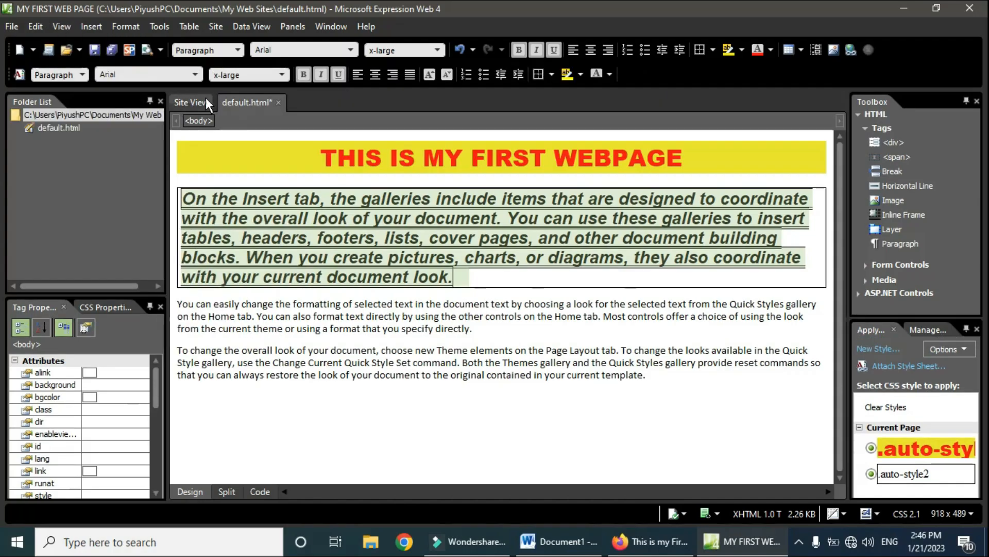
# Step: Justify the text of the bordered first body paragraph
pyautogui.click(186, 199)
pyautogui.moveTo(184, 200); pyautogui.dragTo(466, 282)
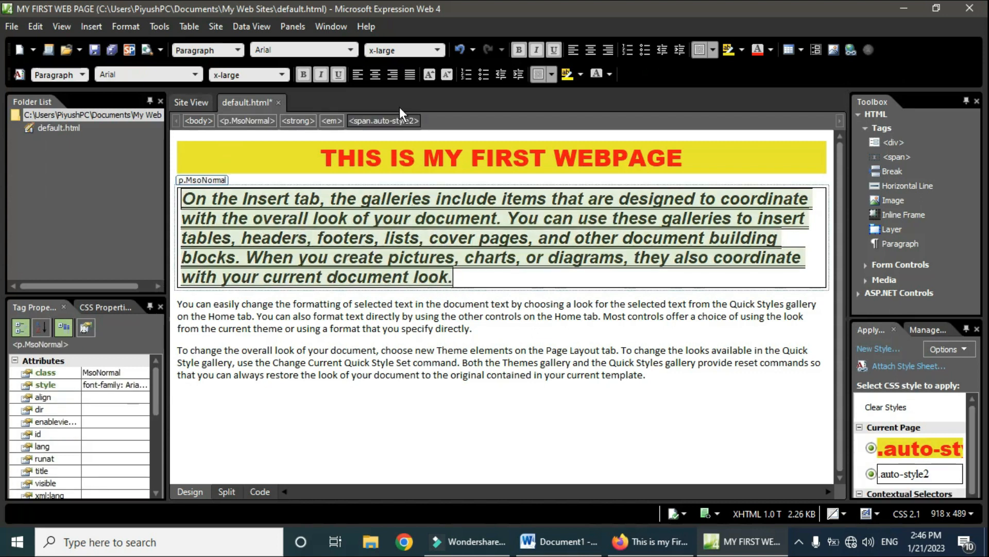
pyautogui.click(406, 76)
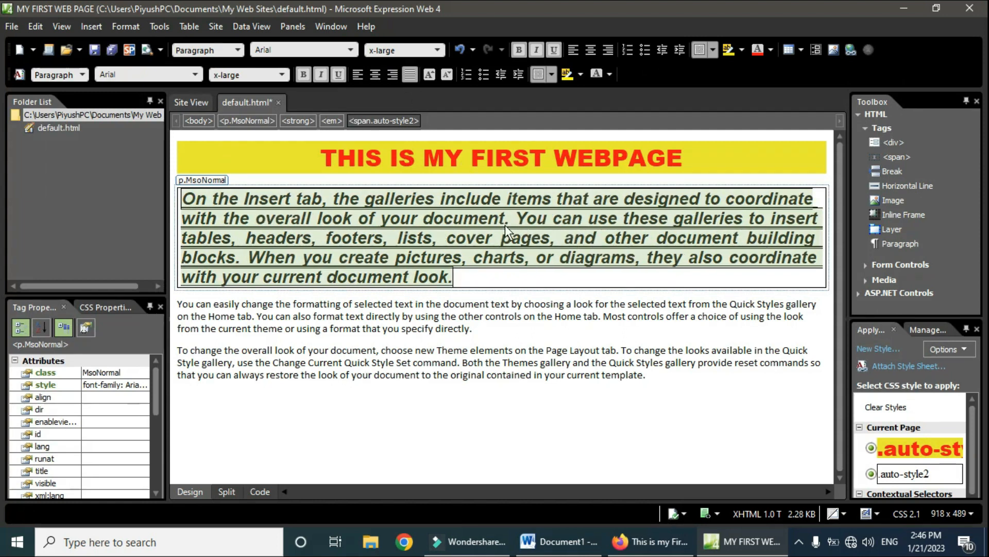
# Step: Increase the first body paragraph's font size to xx-large and reduce it back to x-large
pyautogui.click(428, 76)
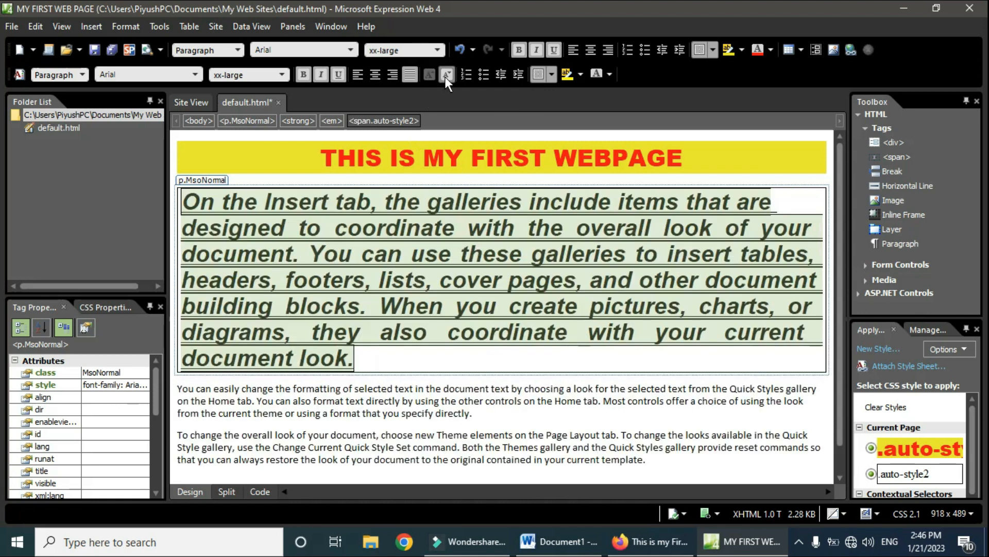
pyautogui.click(444, 77)
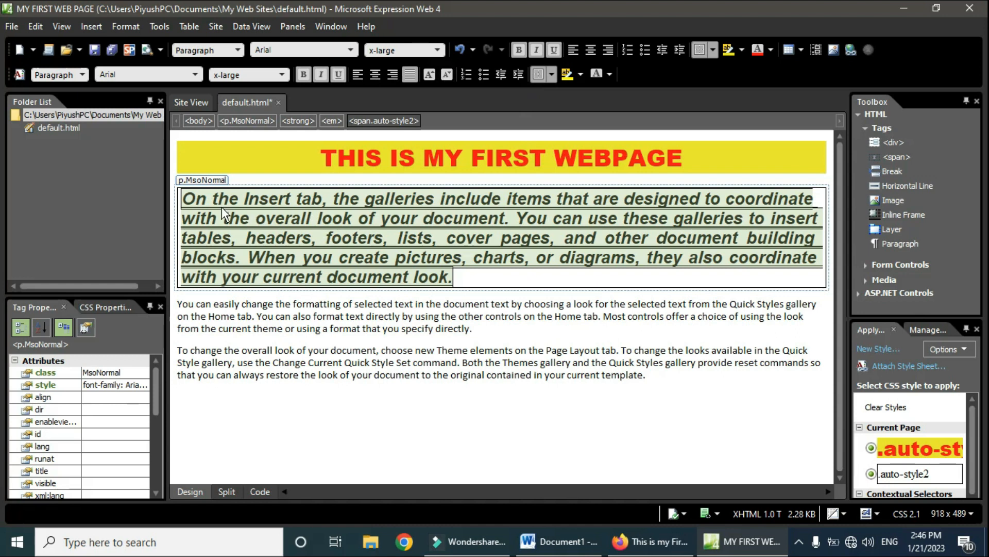
# Step: Indent the start of the first body paragraph by two indent levels
pyautogui.click(185, 200)
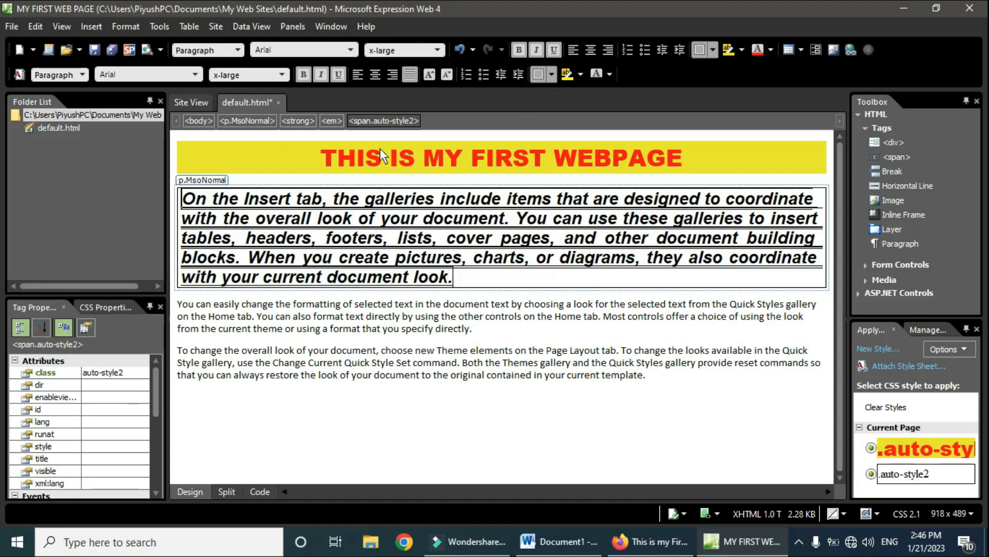
pyautogui.click(517, 77)
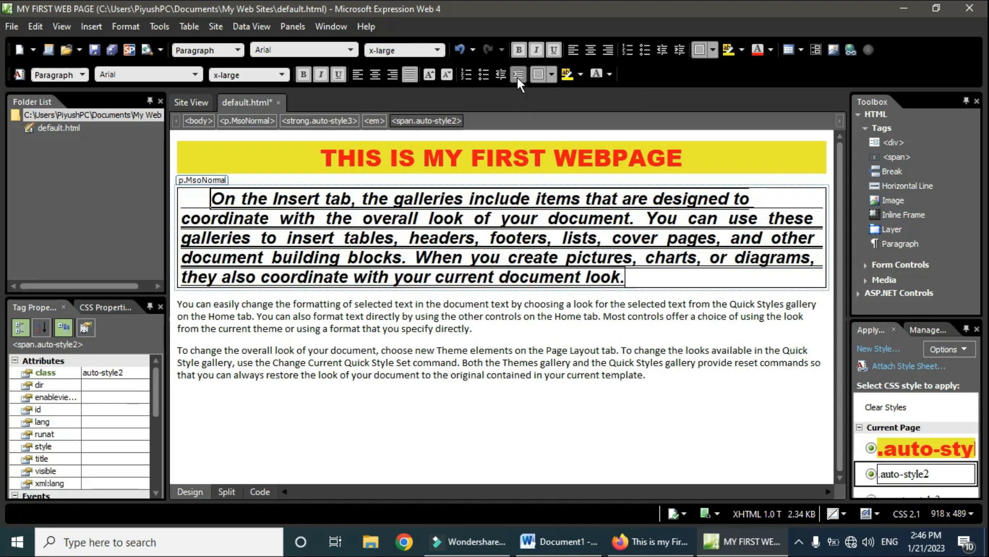
pyautogui.click(517, 77)
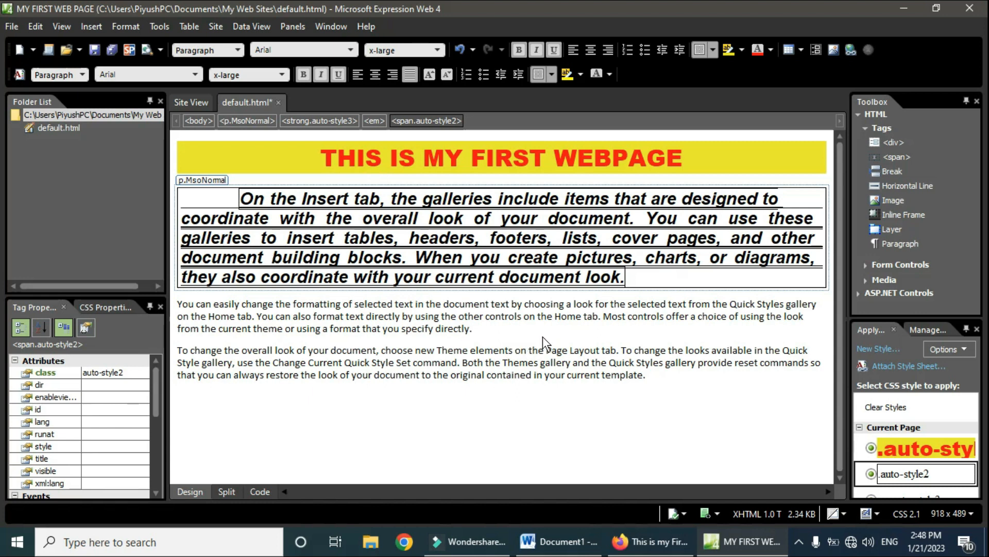
# Step: Add APPLE, MANGO, BANANA and PEACH on separate lines below the last body paragraph
pyautogui.click(660, 380)
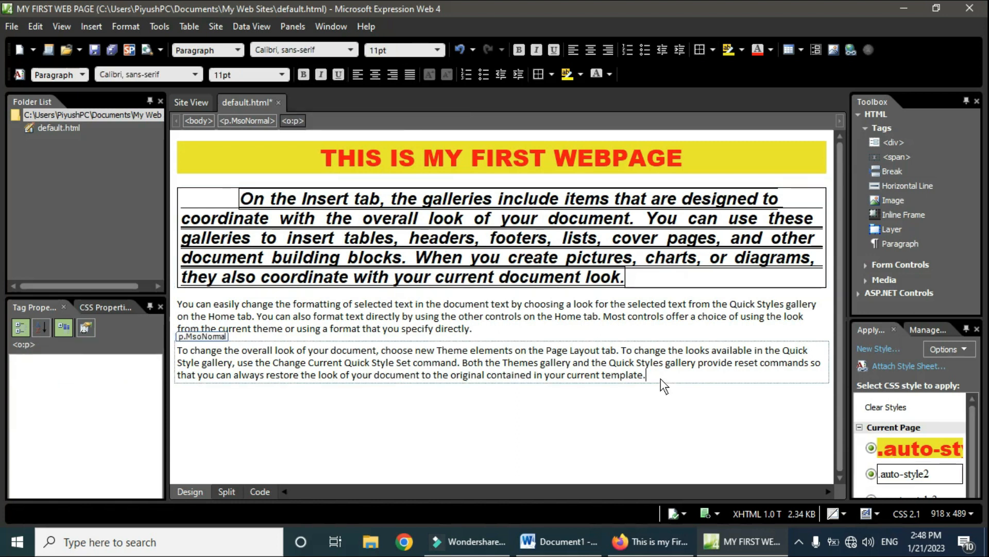
pyautogui.press('Return')
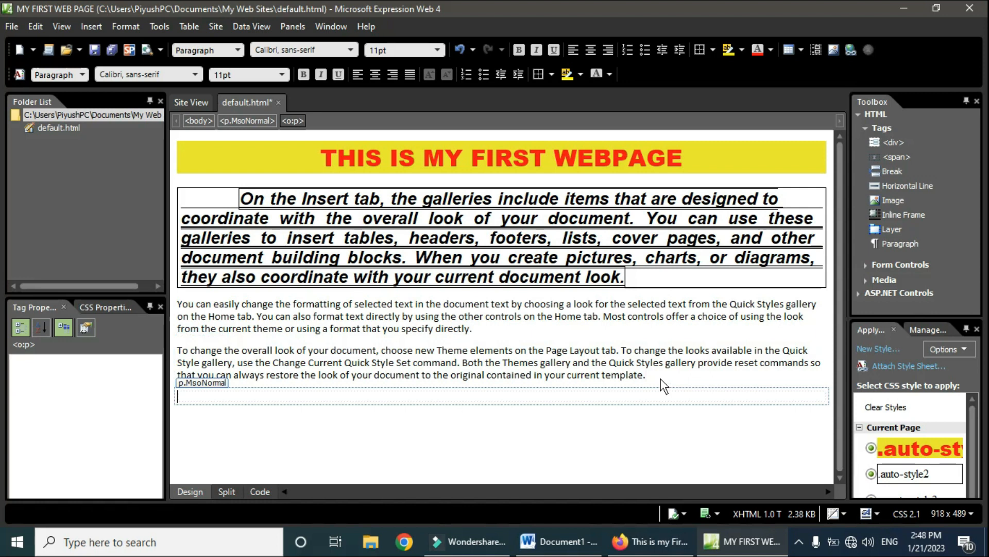
pyautogui.write('aPLE')
pyautogui.press('BackSpace')
pyautogui.press('BackSpace')
pyautogui.press('BackSpace')
pyautogui.press('BackSpace')
pyautogui.write('APPLE MANGO BANANA PEACH')
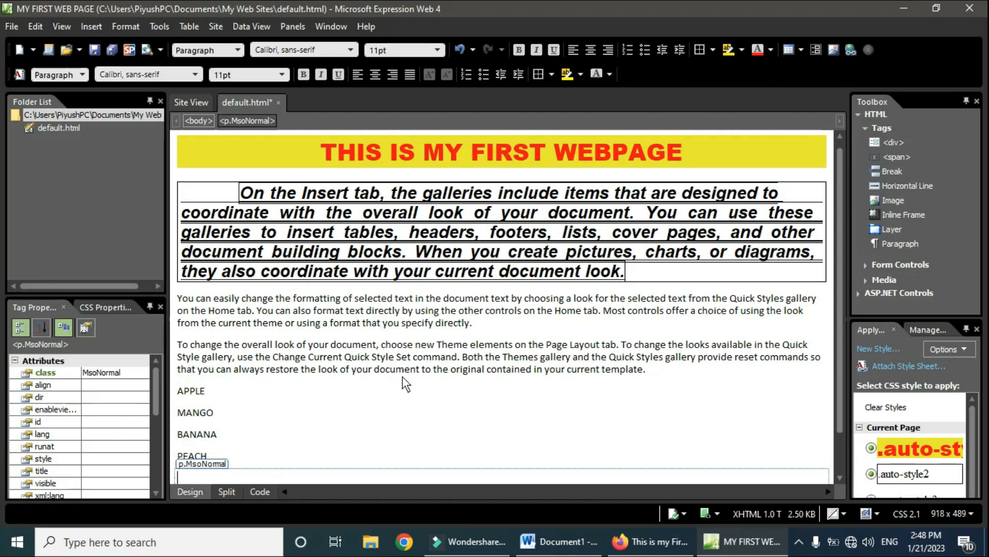
# Step: Format the four fruit lines from APPLE to PEACH as an ordered list
pyautogui.scroll(-2, 707, 380)
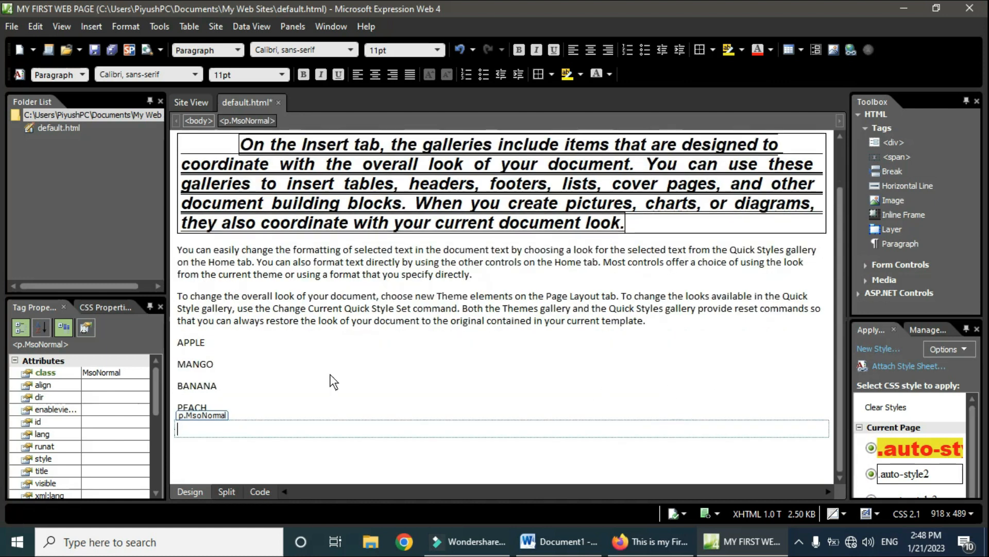
pyautogui.click(177, 343)
pyautogui.moveTo(177, 343); pyautogui.dragTo(224, 411)
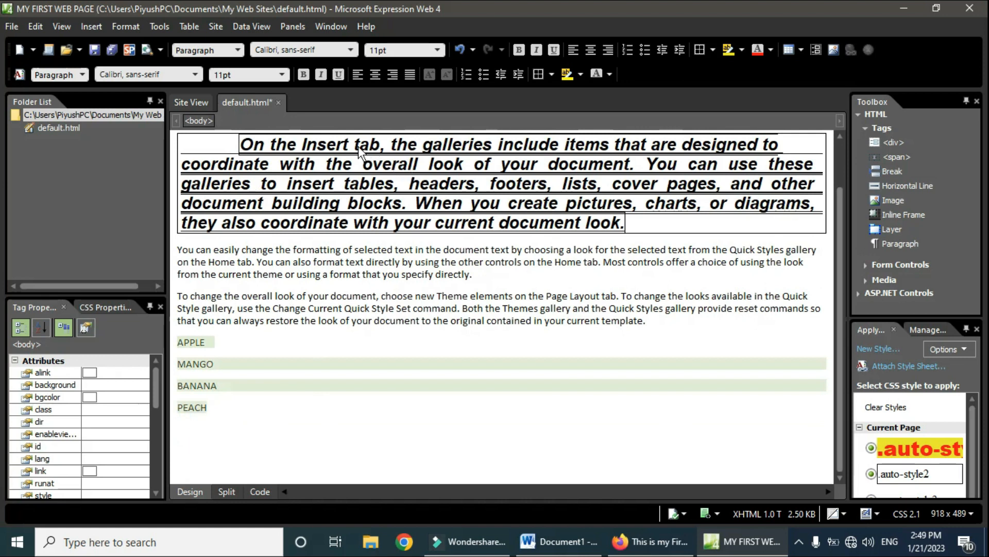
pyautogui.click(238, 50)
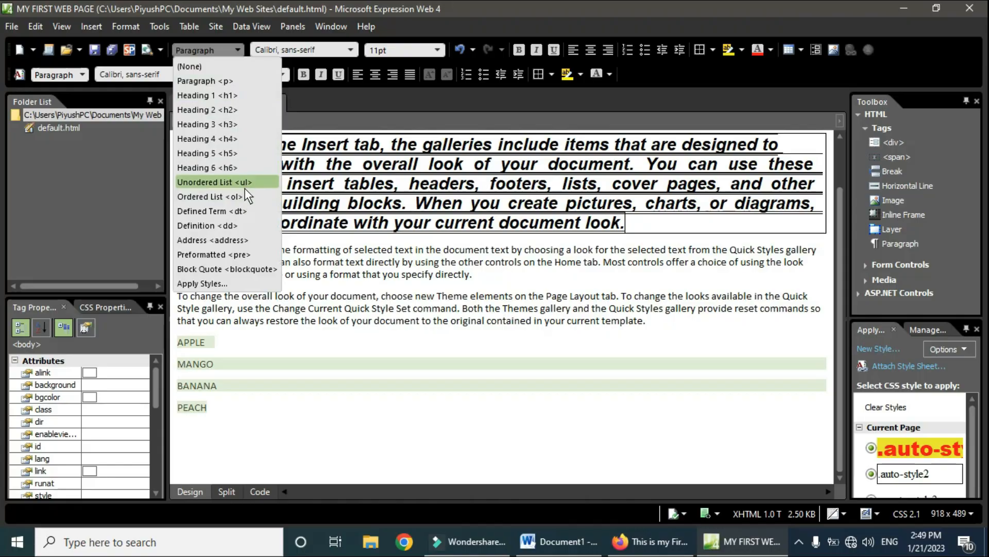
pyautogui.click(243, 196)
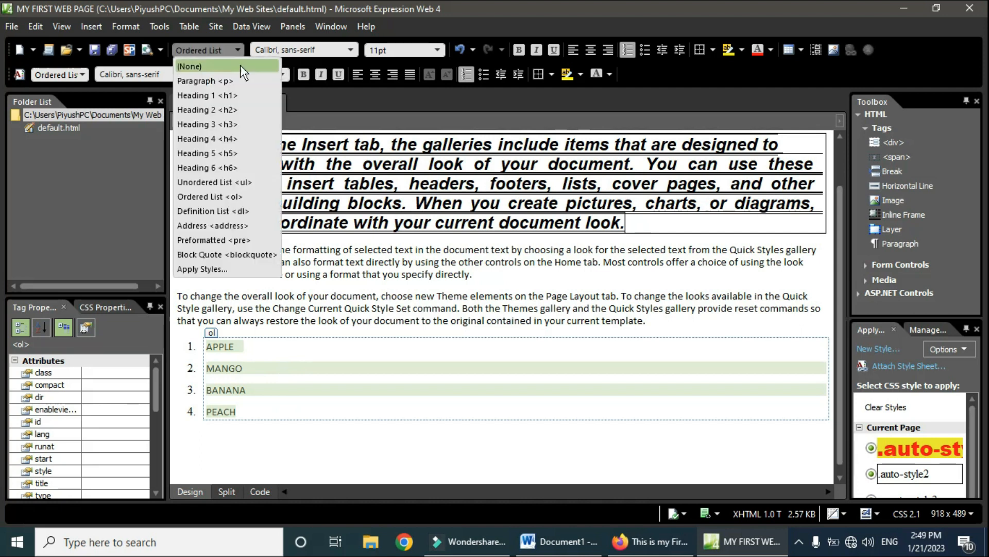
pyautogui.click(236, 196)
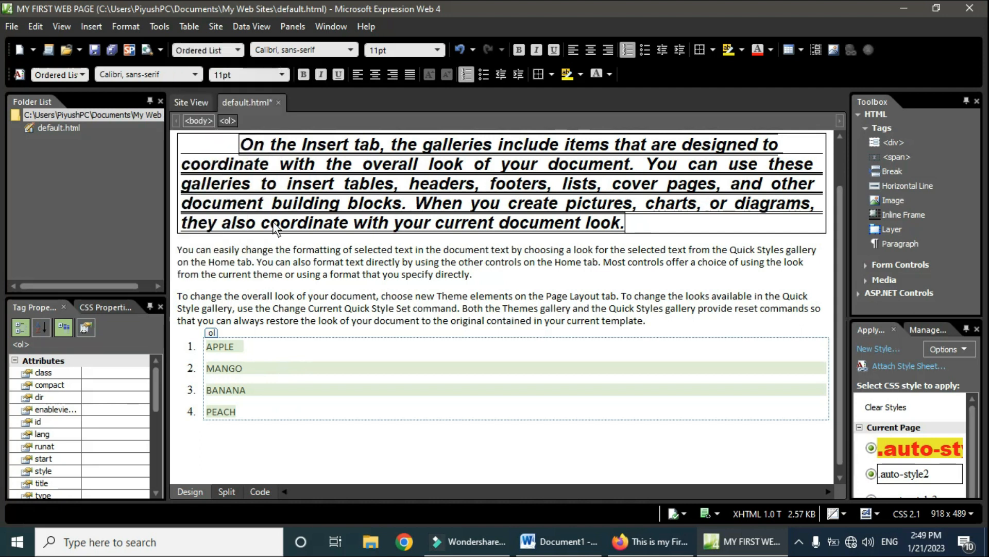
# Step: Change the numbered fruit list to an unordered list
pyautogui.click(250, 350)
pyautogui.moveTo(208, 348); pyautogui.dragTo(267, 420)
pyautogui.click(236, 50)
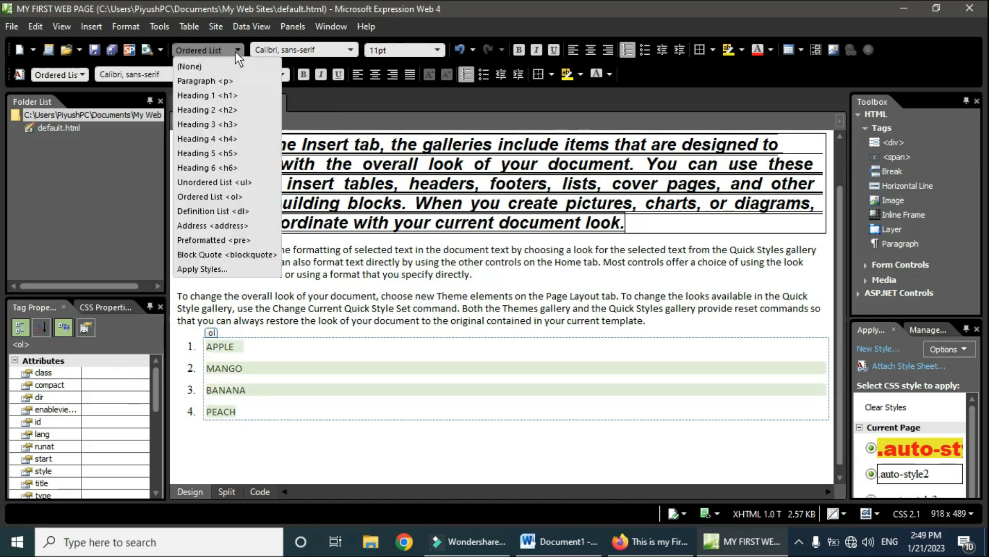
pyautogui.click(239, 182)
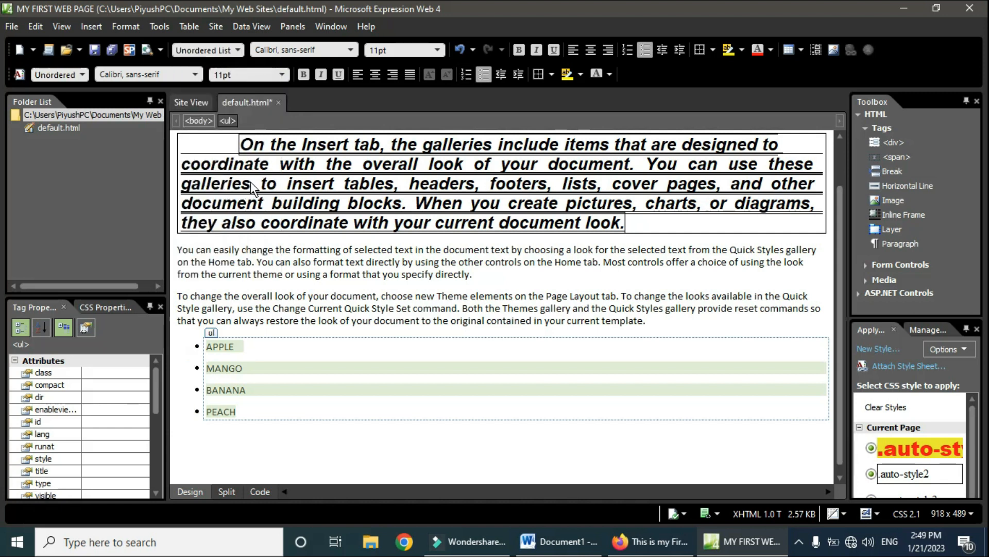
# Step: Change the bulleted fruit list to an ordered list numbered with lowercase Roman numerals (i, ii, iii)
pyautogui.click(237, 52)
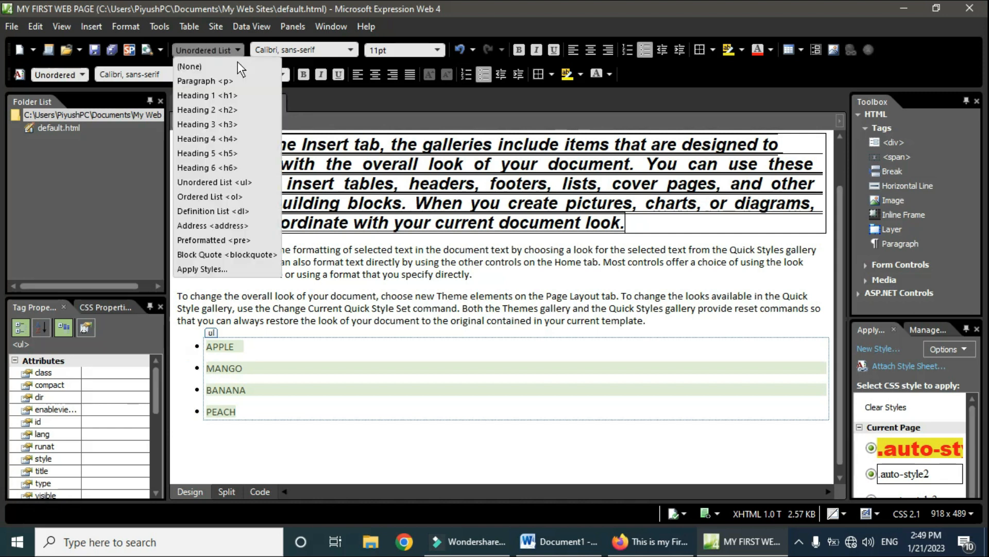
pyautogui.click(237, 198)
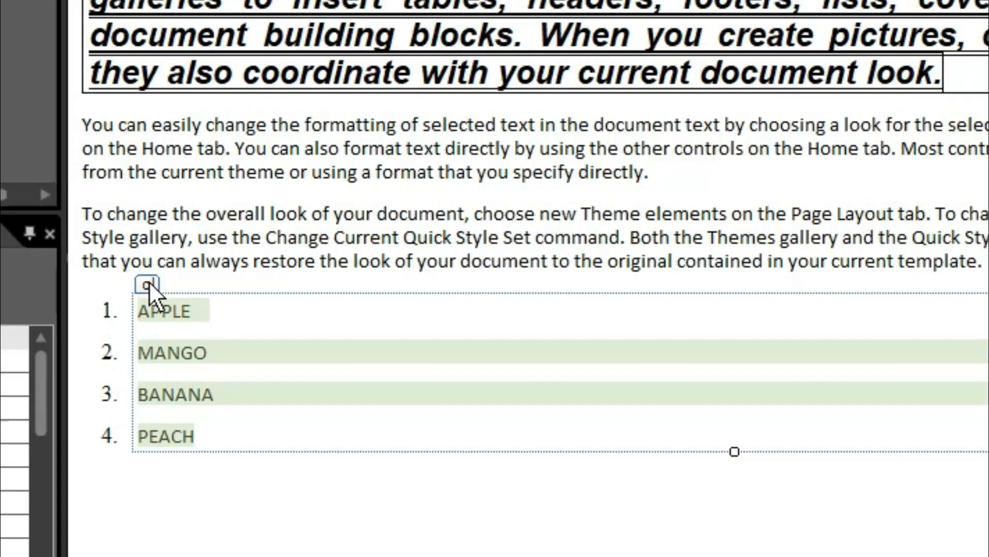
pyautogui.doubleClick(150, 285)
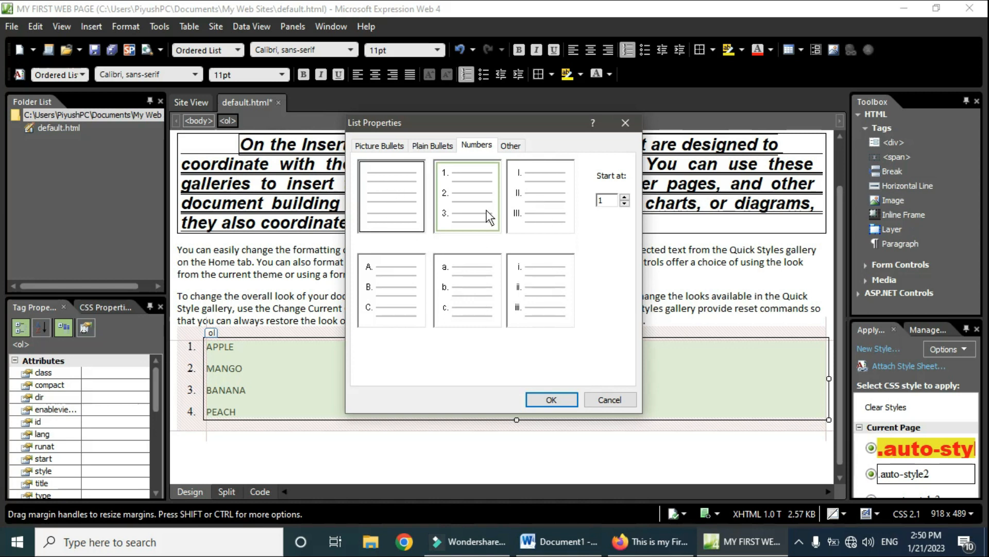
pyautogui.click(539, 214)
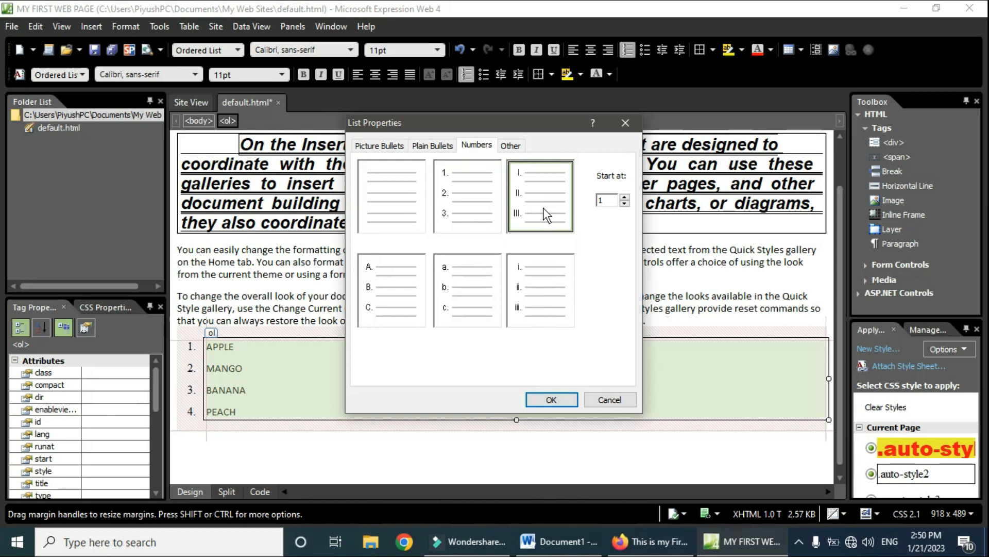
pyautogui.click(547, 302)
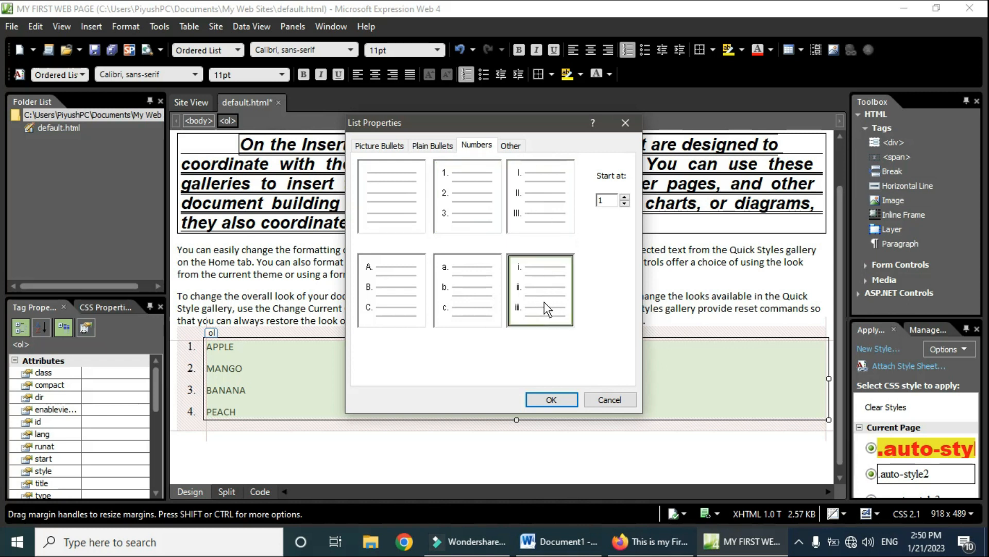
pyautogui.click(398, 301)
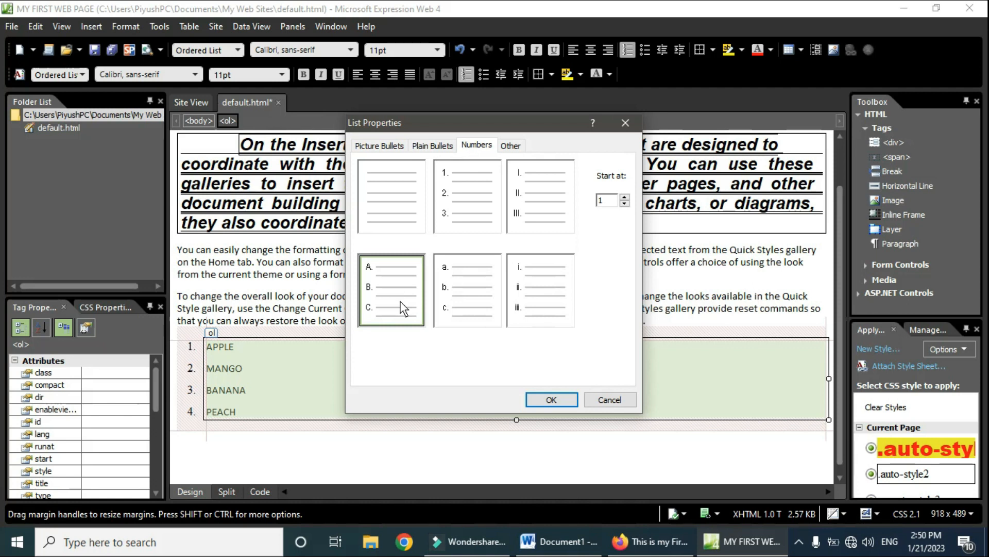
pyautogui.click(473, 311)
pyautogui.click(401, 298)
pyautogui.click(481, 306)
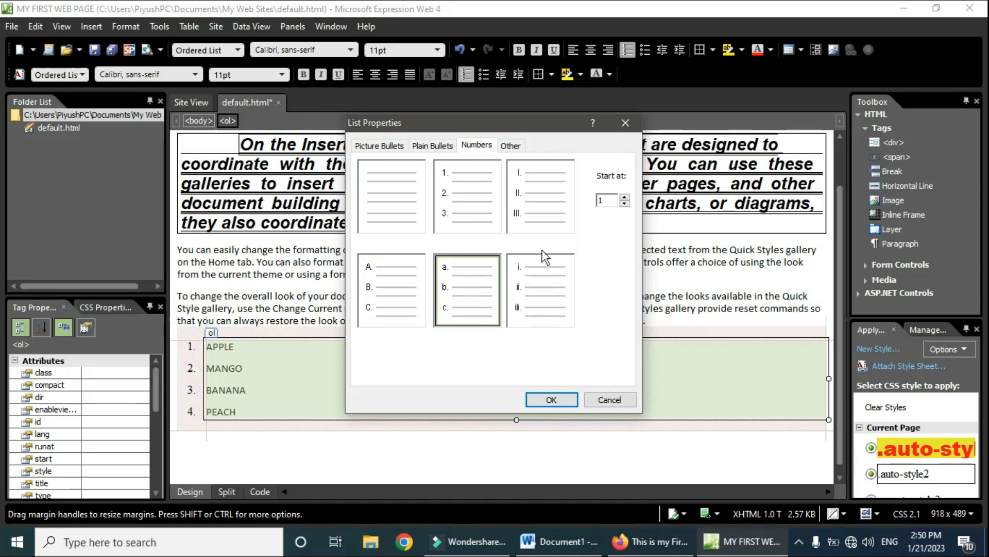
pyautogui.click(544, 286)
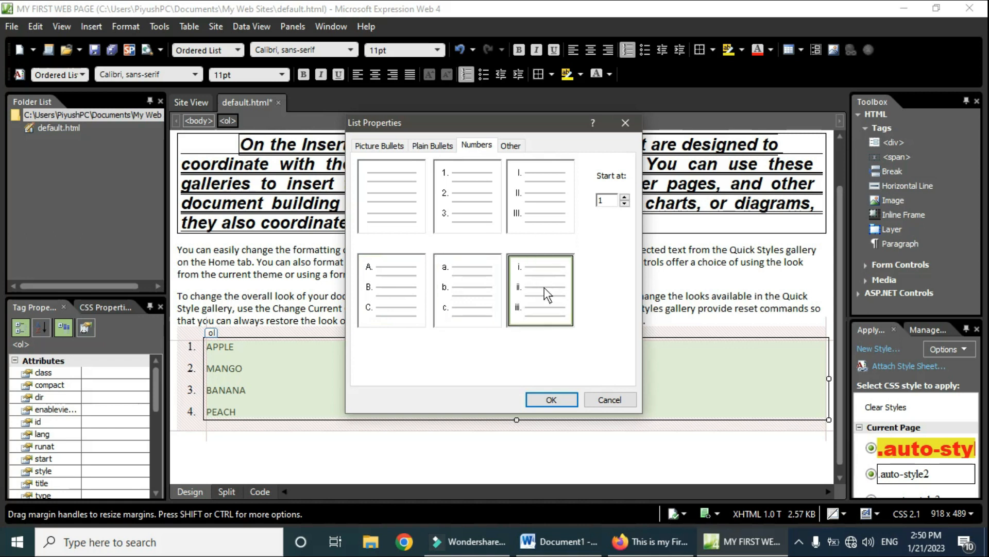
pyautogui.click(562, 403)
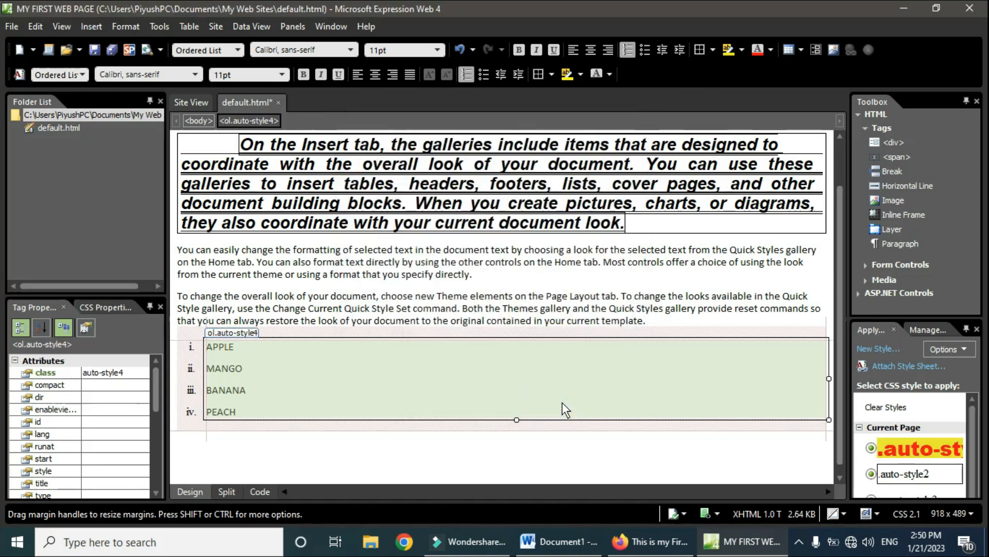
# Step: Set the Roman-numbered fruit list to start at 2
pyautogui.doubleClick(210, 339)
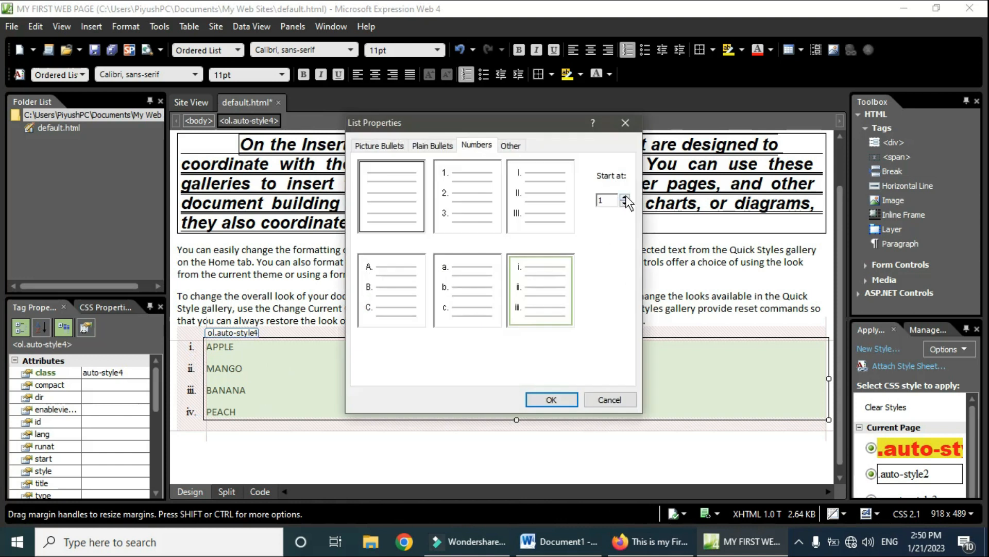
pyautogui.click(557, 397)
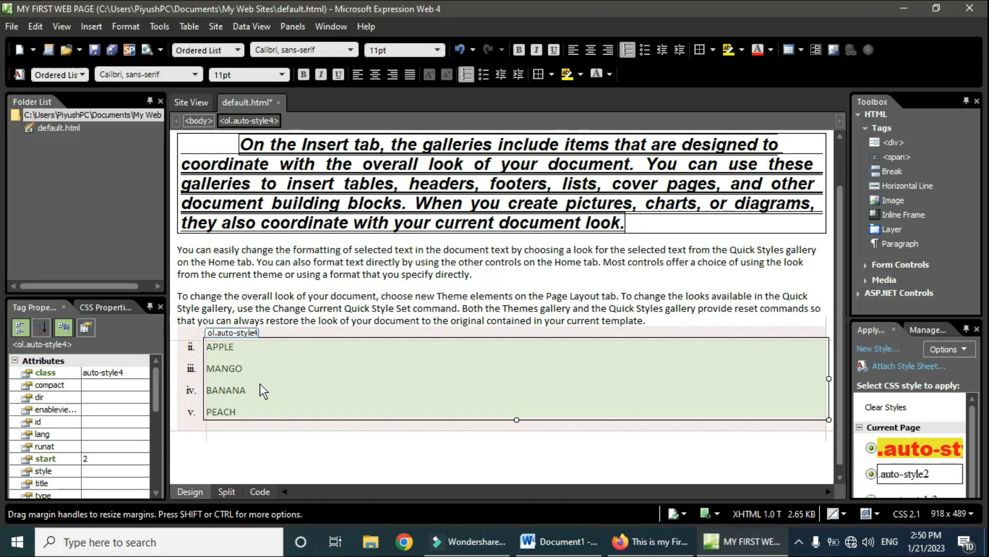
# Step: Convert the Roman-numbered fruit list to an unordered list
pyautogui.click(310, 367)
pyautogui.moveTo(213, 354); pyautogui.dragTo(251, 413)
pyautogui.click(213, 333)
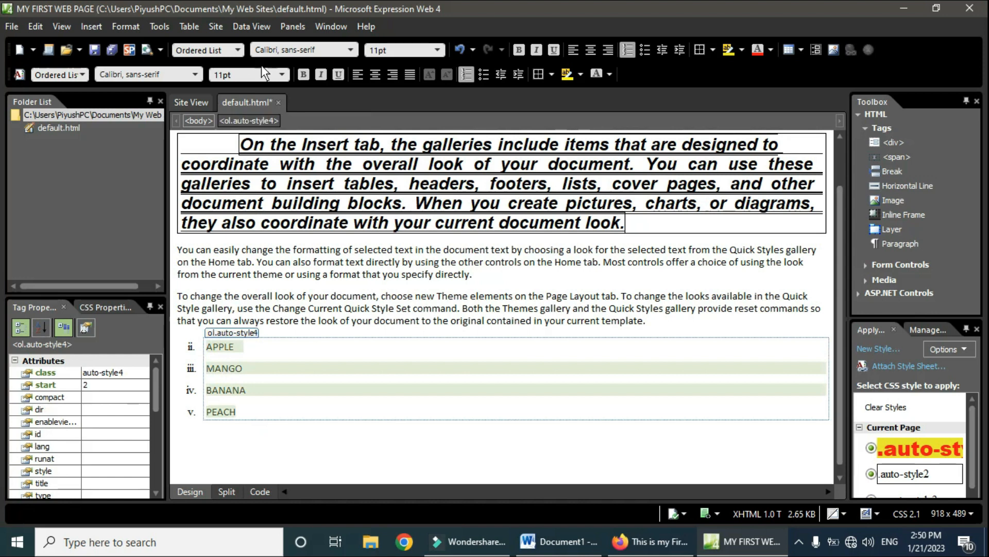
pyautogui.click(238, 49)
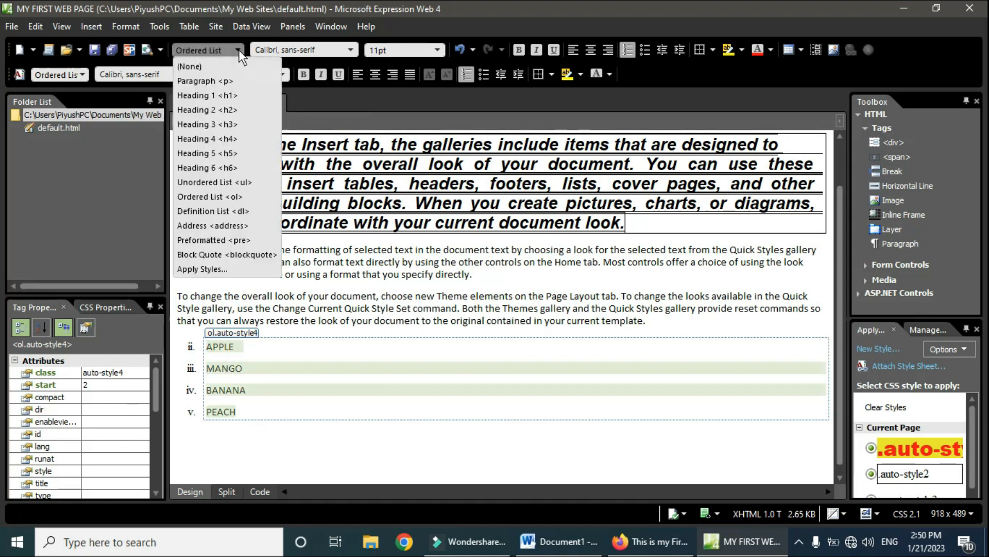
pyautogui.click(225, 178)
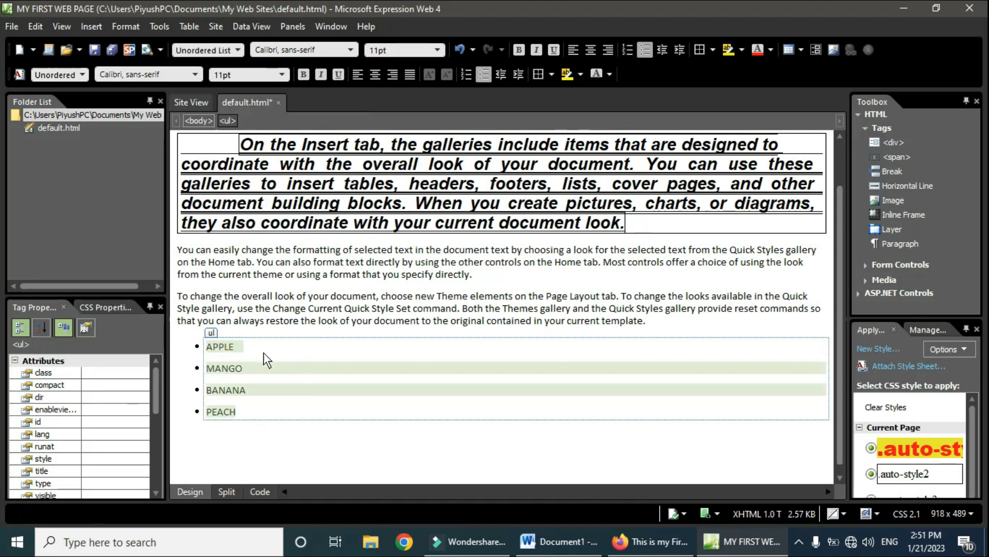
# Step: Set the fruit list's bullet style to plain solid squares in its list properties
pyautogui.click(212, 333)
pyautogui.doubleClick(212, 333)
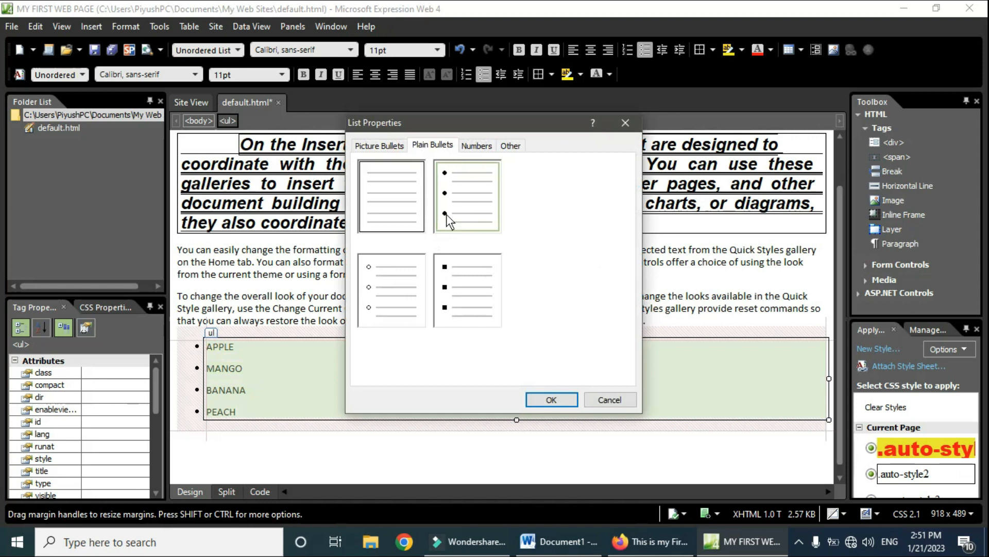
pyautogui.click(411, 296)
pyautogui.click(477, 212)
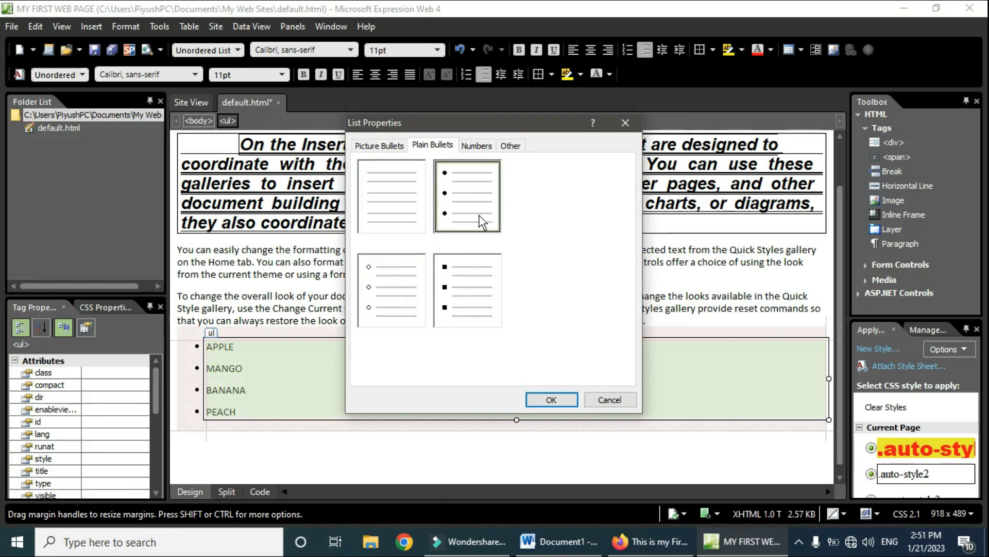
pyautogui.click(478, 283)
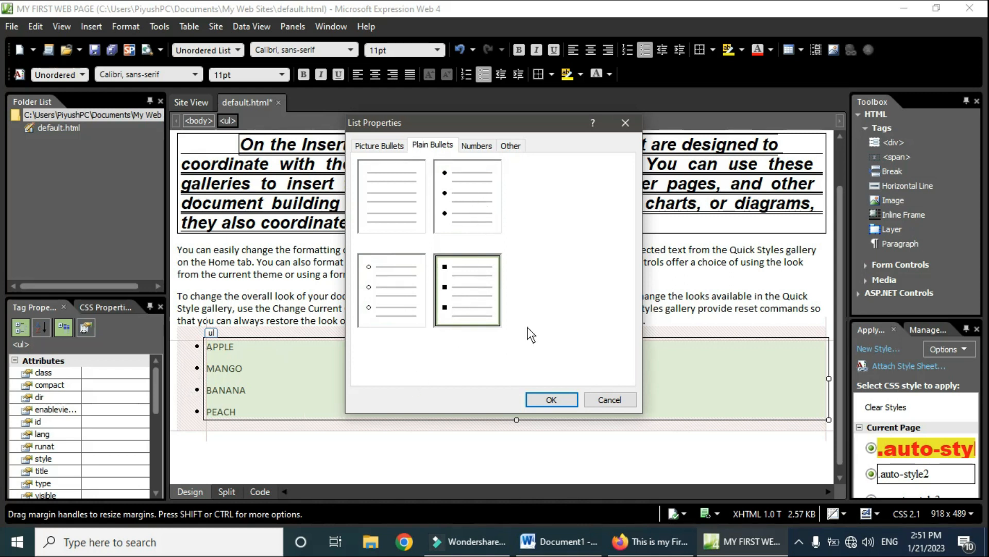
pyautogui.click(552, 400)
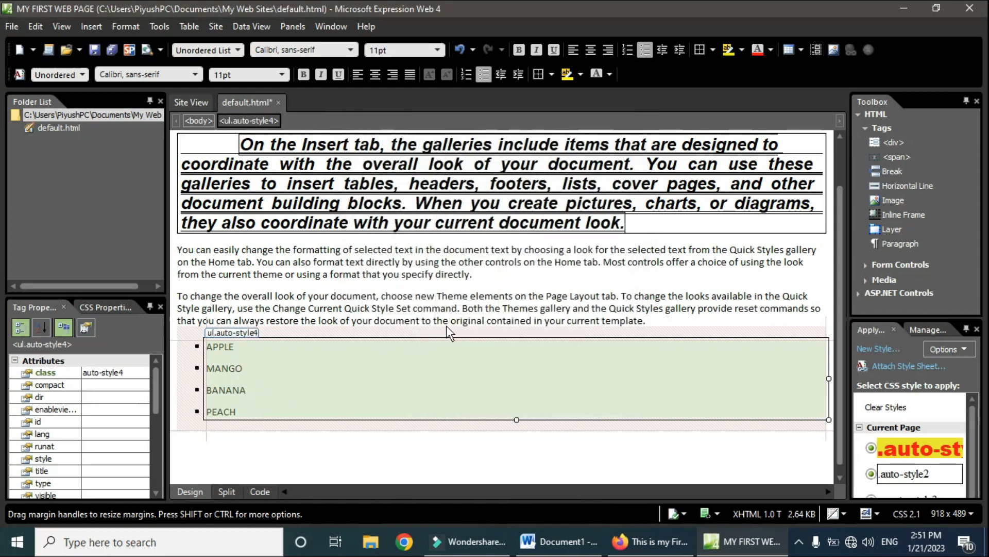
pyautogui.scroll(2, 524, 322)
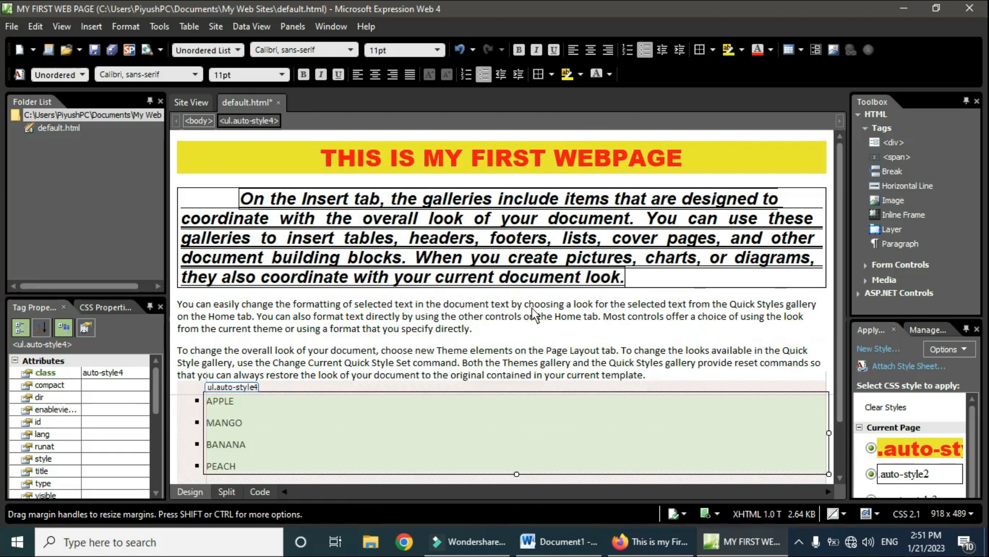
pyautogui.scroll(-2, 566, 293)
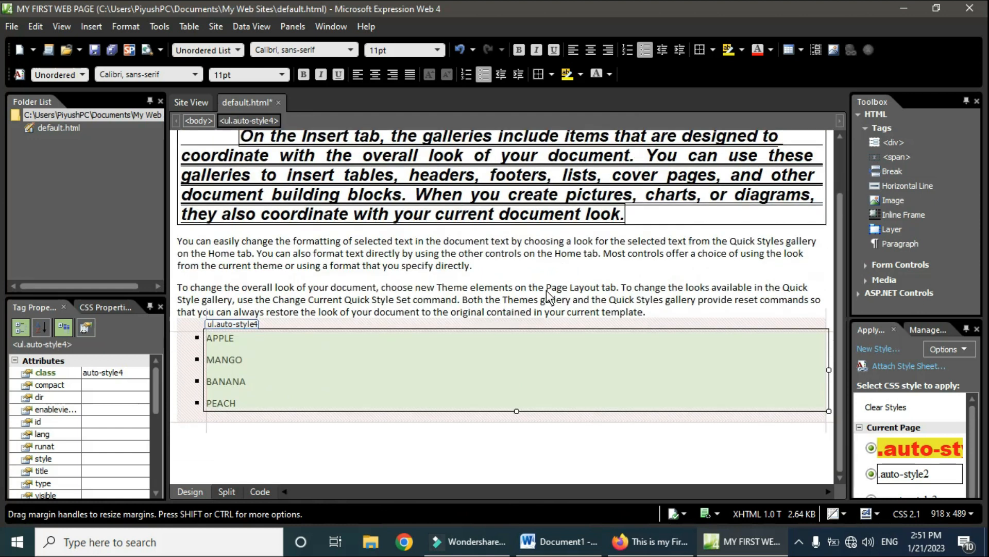
# Step: Insert the picture file342.png from the Desktop folder into the empty paragraph below the fruit list
pyautogui.click(505, 436)
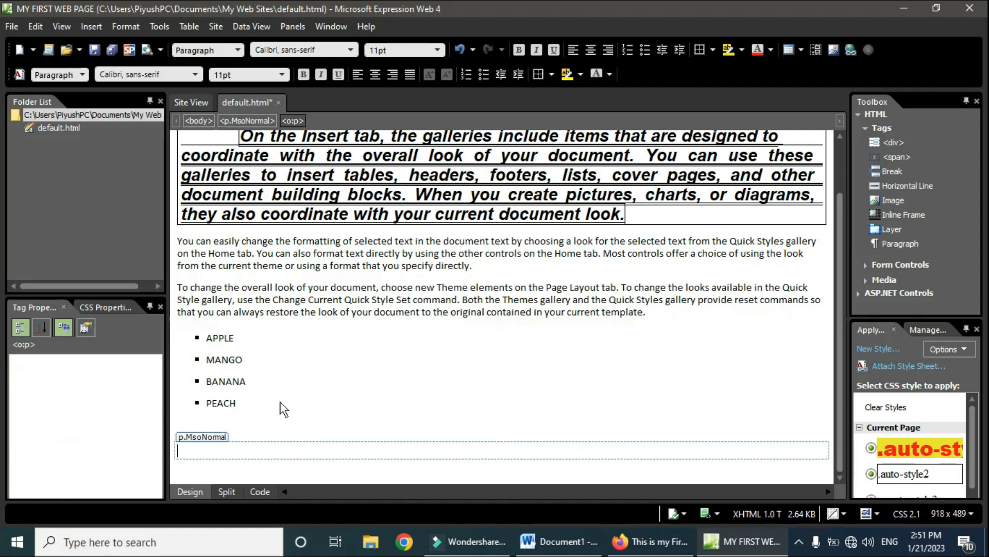
pyautogui.click(249, 413)
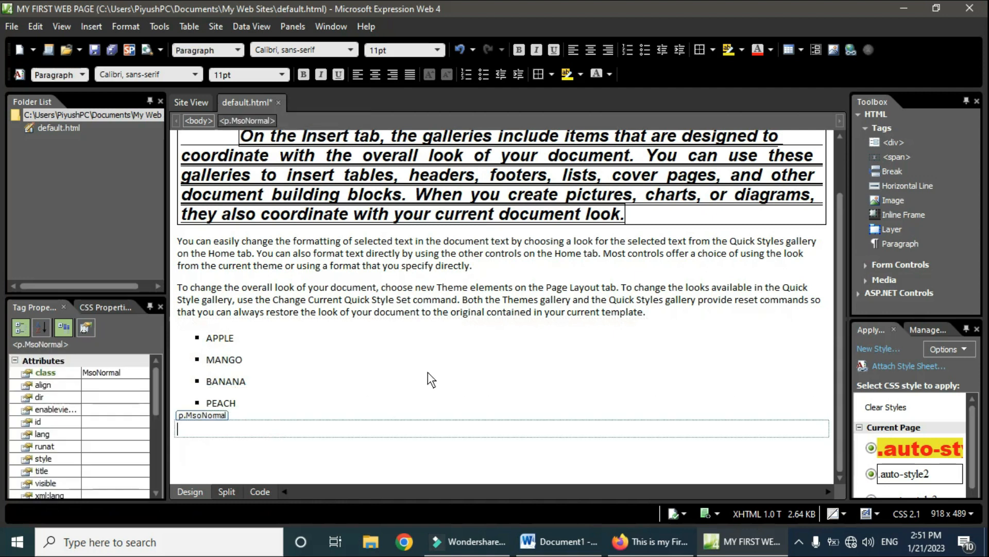
pyautogui.click(91, 27)
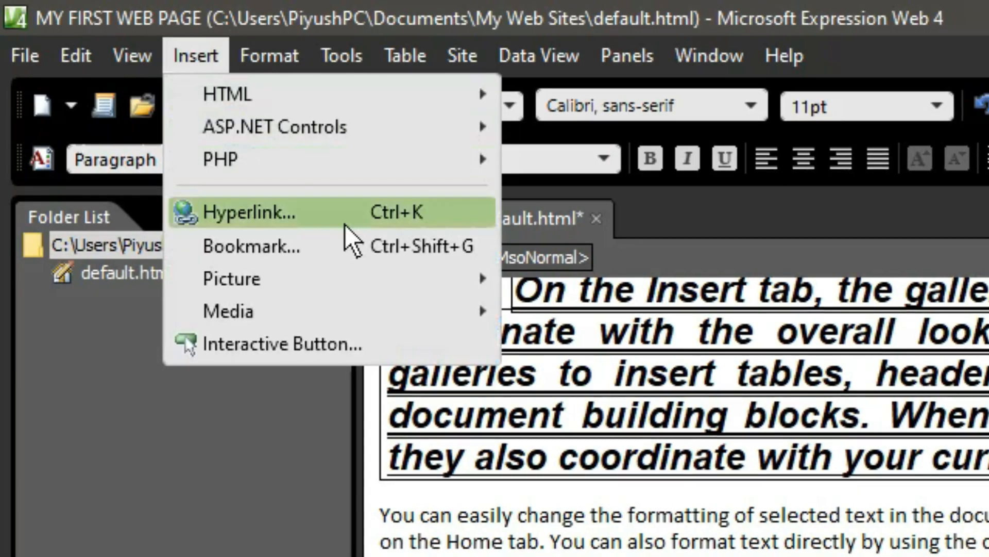
pyautogui.moveTo(172, 129)
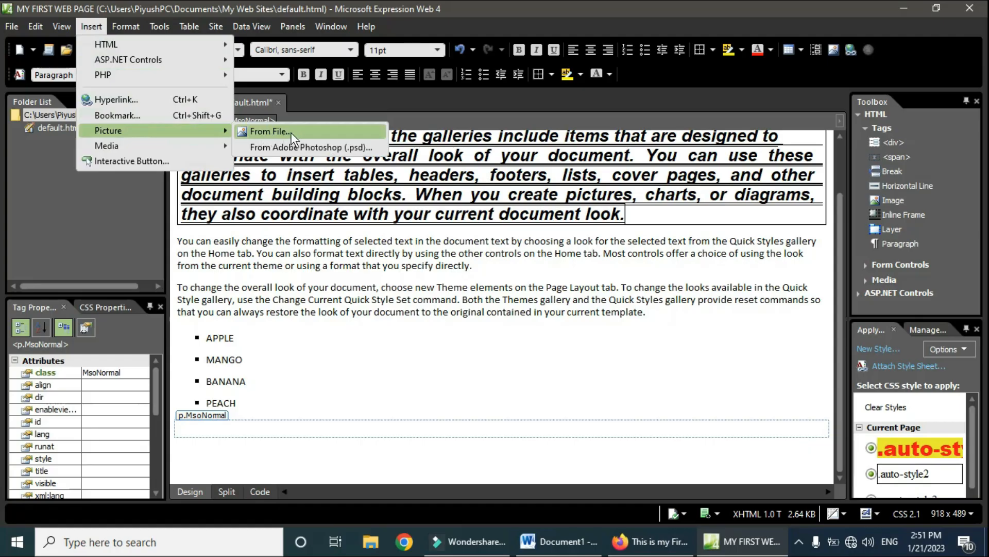
pyautogui.click(294, 131)
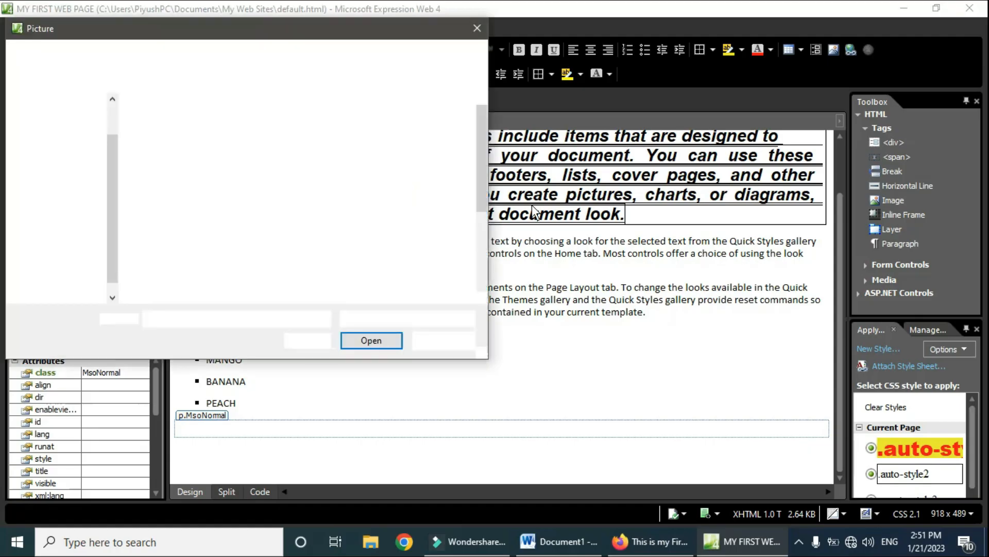
pyautogui.moveTo(286, 26); pyautogui.dragTo(562, 46)
pyautogui.moveTo(754, 185); pyautogui.dragTo(752, 248)
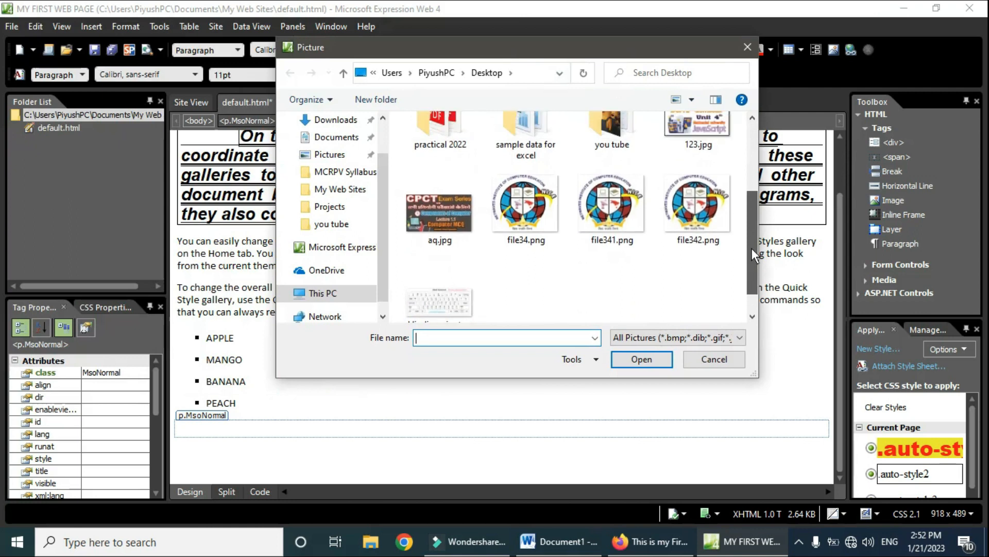
pyautogui.click(709, 216)
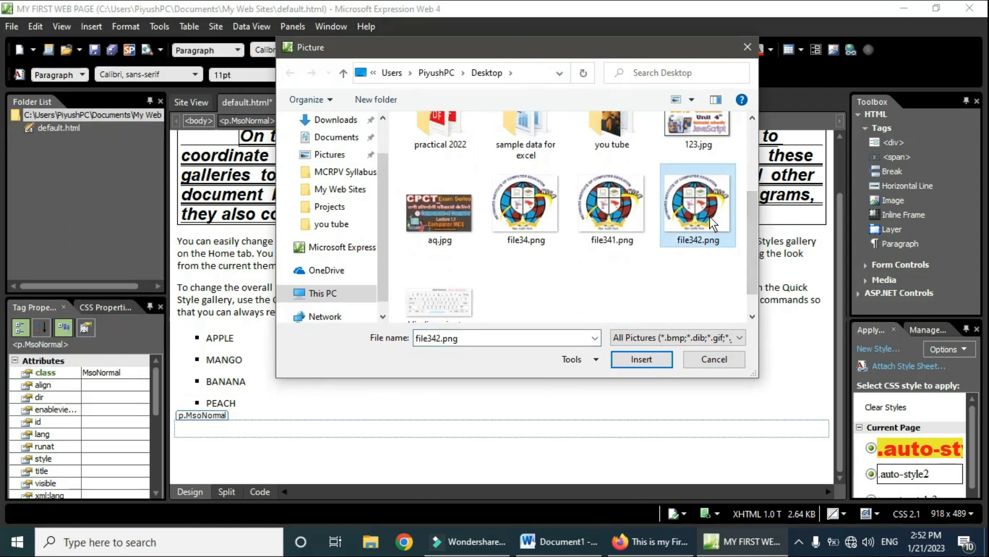
pyautogui.click(641, 359)
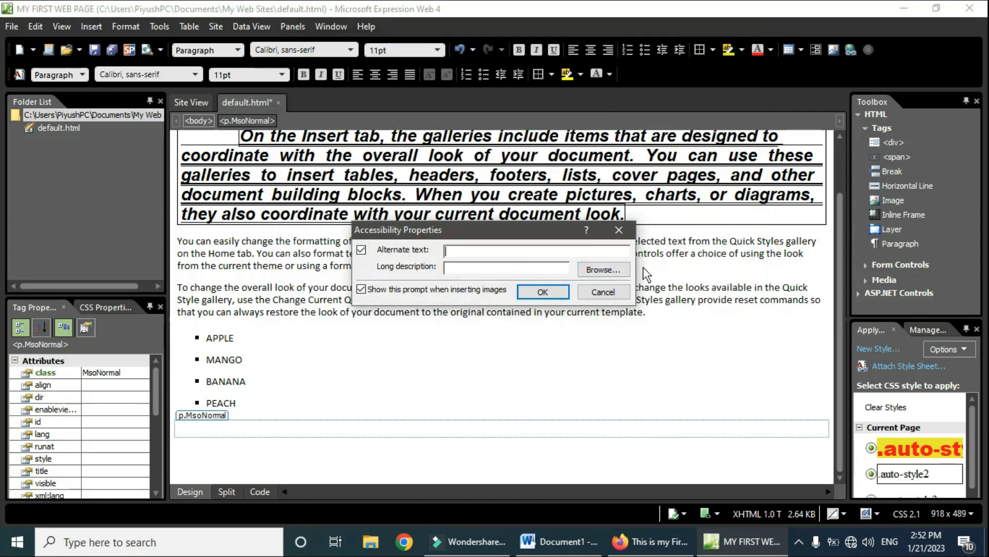
# Step: Give the inserted picture the alternate text "THIS IS MY LOGO"
pyautogui.write('T')
pyautogui.write('HIS MY')
pyautogui.press('BackSpace')
pyautogui.press('BackSpace')
pyautogui.write('IS MY LOGO')
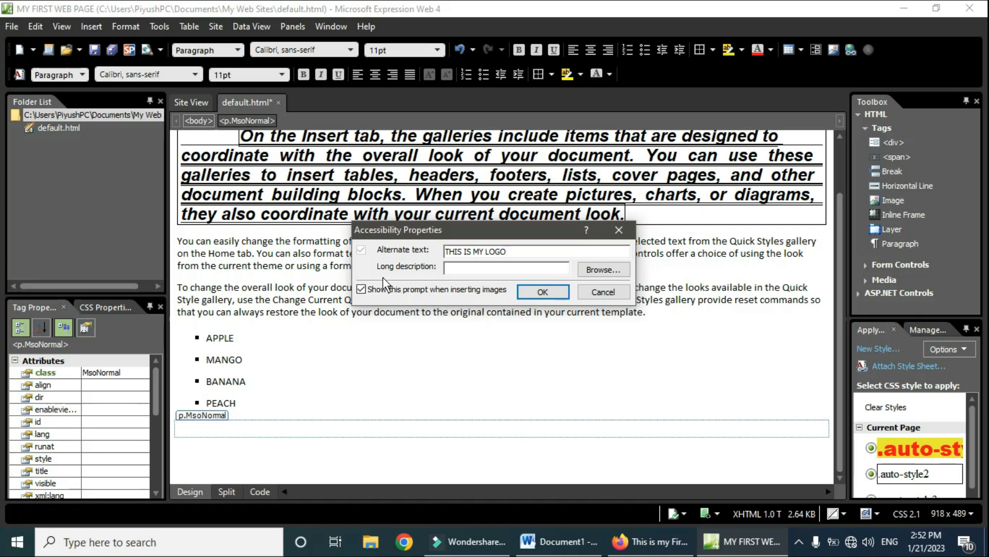
pyautogui.click(543, 292)
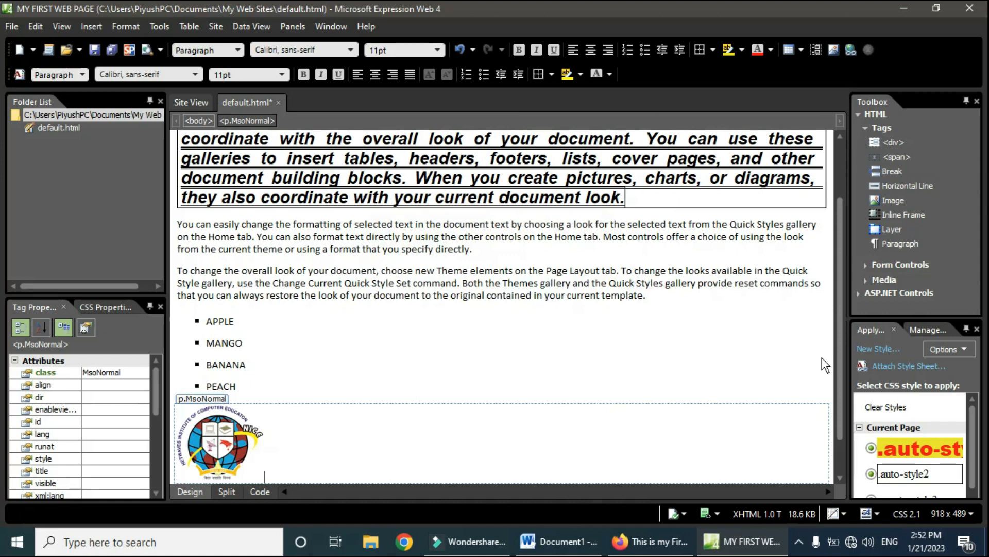
# Step: Enlarge the logo picture proportionally to about 186 by 160 pixels
pyautogui.scroll(-3, 836, 387)
pyautogui.click(239, 396)
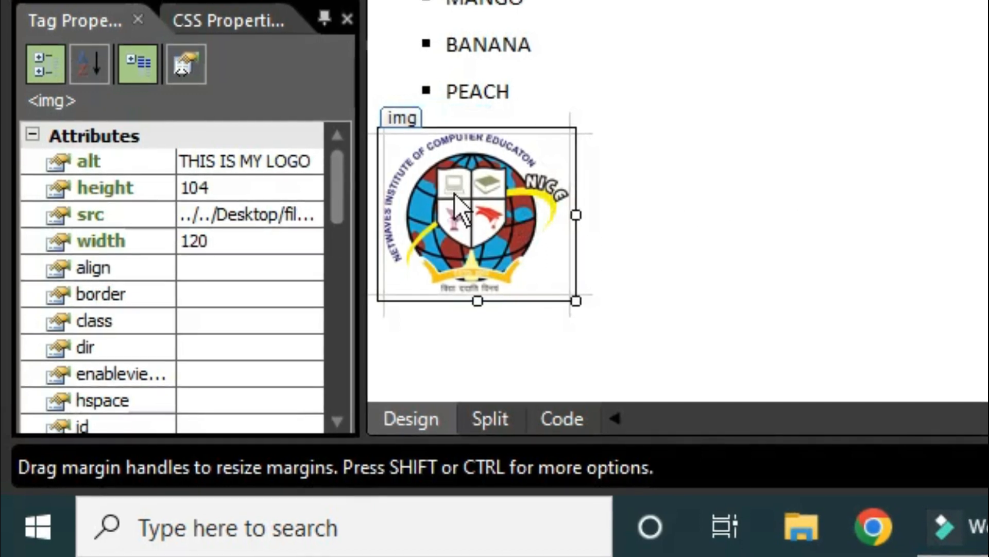
pyautogui.click(220, 186)
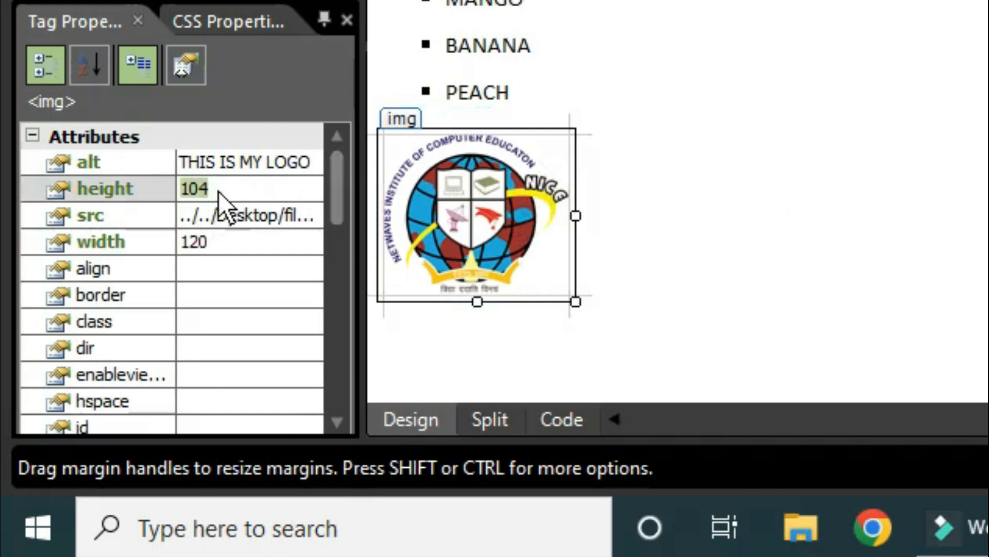
pyautogui.click(220, 242)
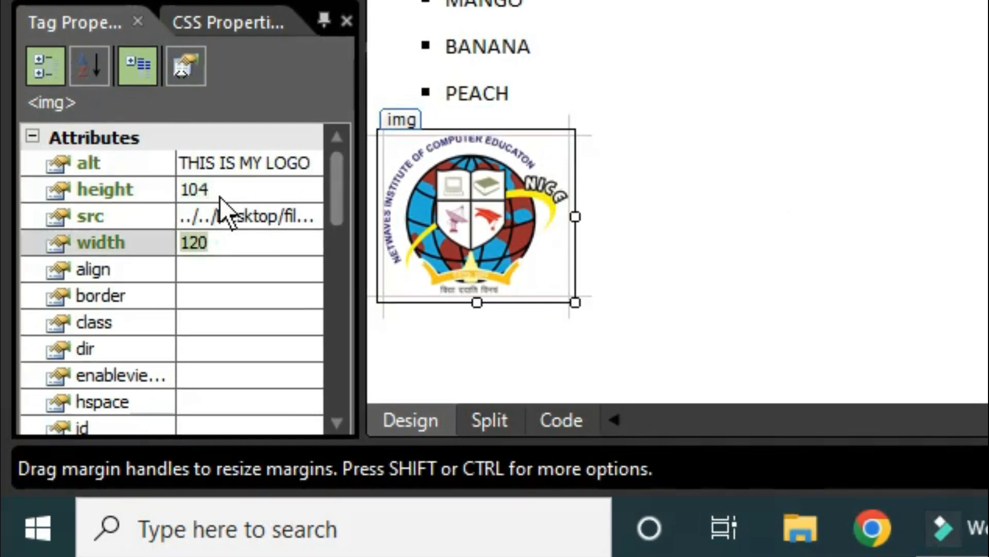
pyautogui.click(218, 190)
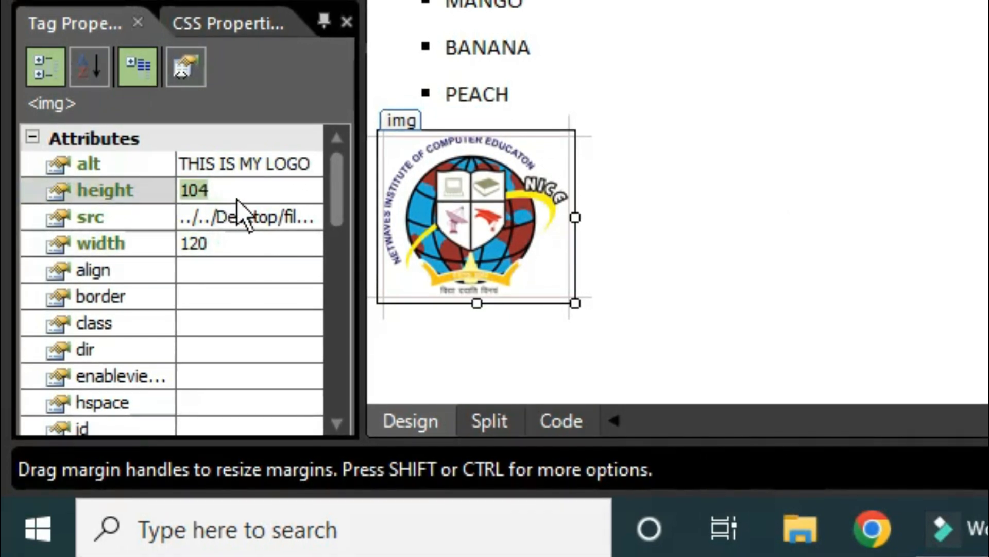
pyautogui.moveTo(577, 306); pyautogui.dragTo(682, 395)
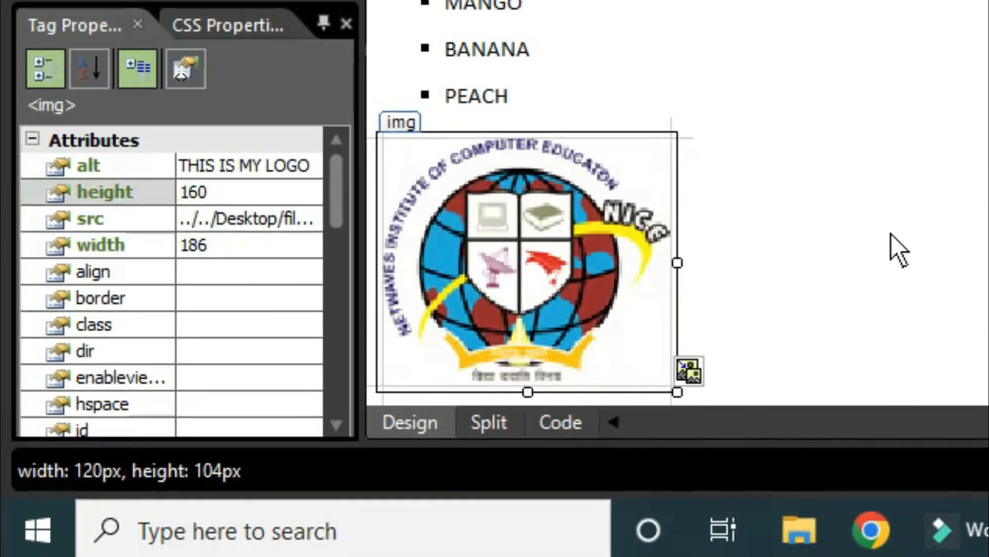
pyautogui.click(853, 222)
pyautogui.click(570, 213)
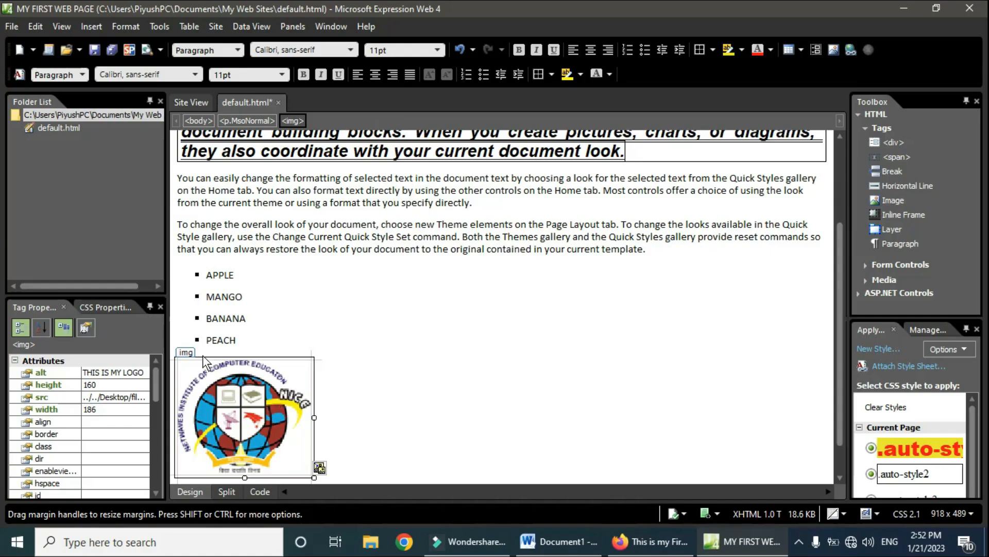
# Step: Set the logo picture's wrapping style to Left in its picture properties
pyautogui.doubleClick(187, 358)
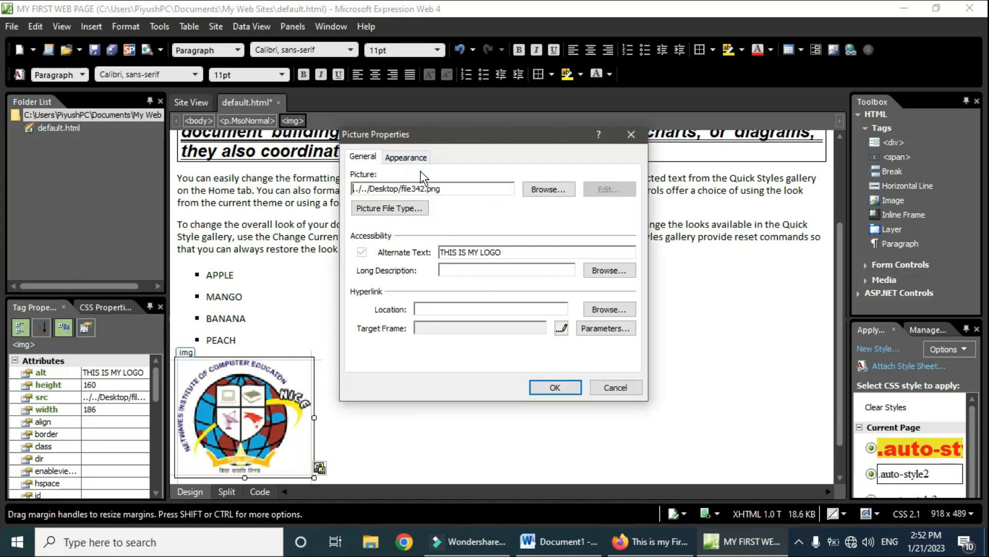
pyautogui.click(407, 157)
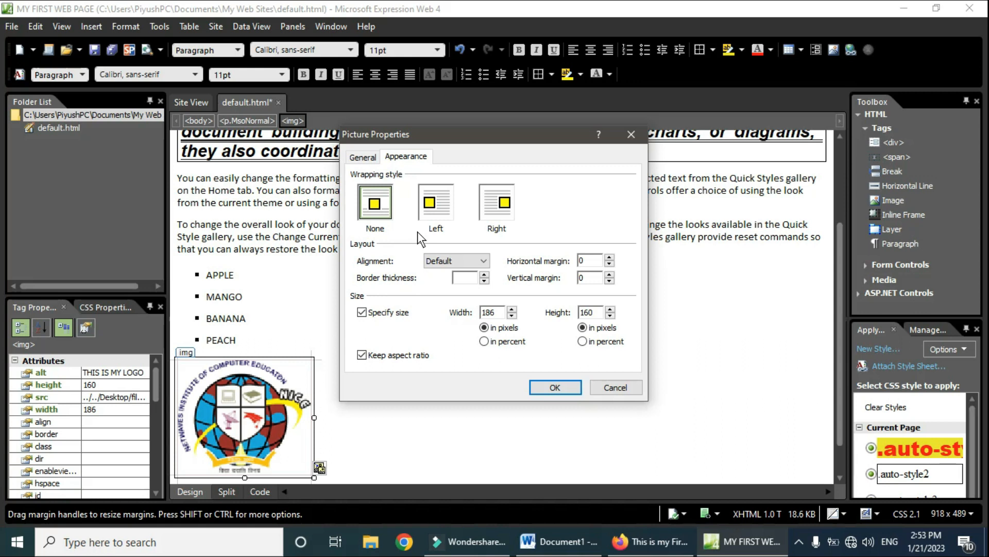
pyautogui.click(492, 223)
pyautogui.click(434, 216)
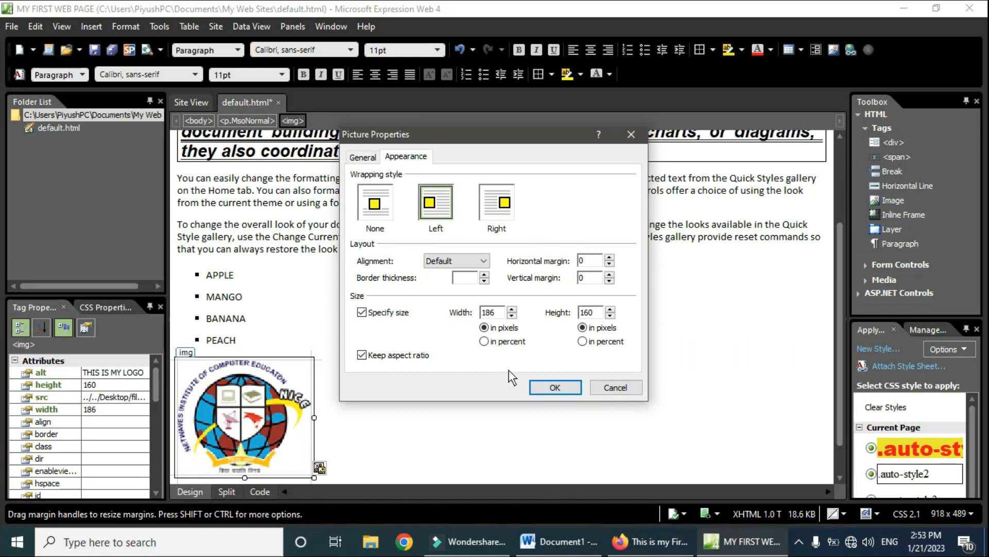
pyautogui.click(564, 387)
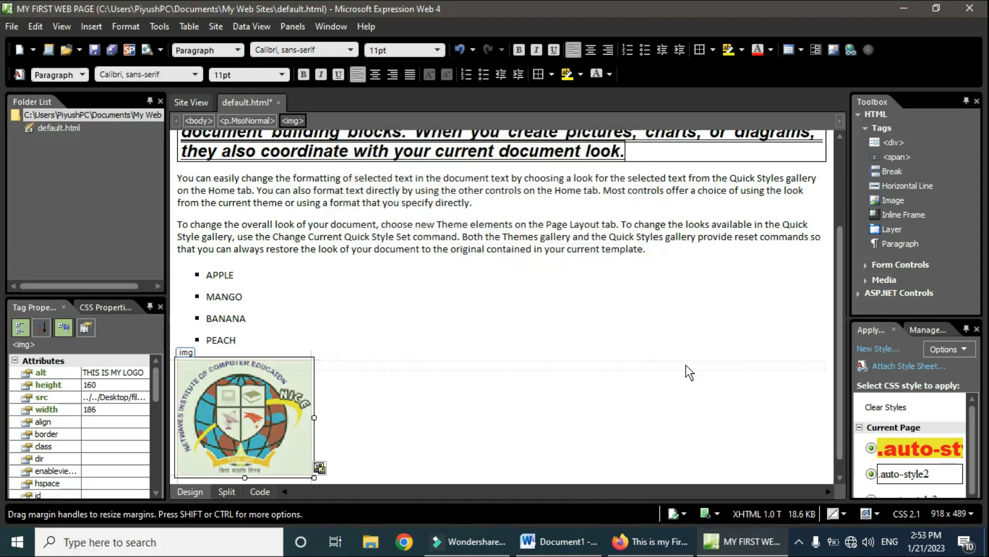
# Step: Move the logo up to the start of the paragraph beginning "To change the overall look" so the text wraps around it
pyautogui.scroll(1, 664, 350)
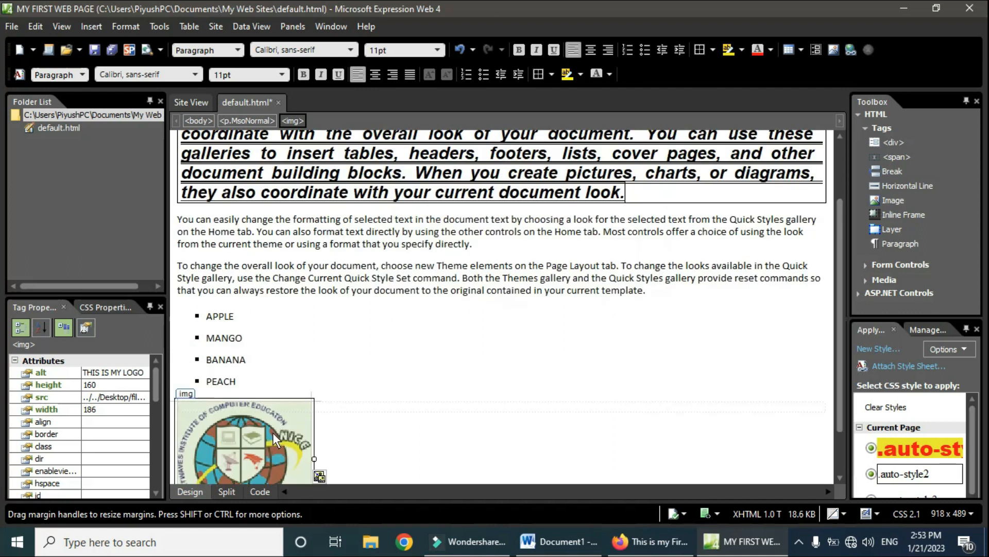
pyautogui.moveTo(268, 339); pyautogui.dragTo(265, 295)
pyautogui.moveTo(269, 257); pyautogui.dragTo(269, 258)
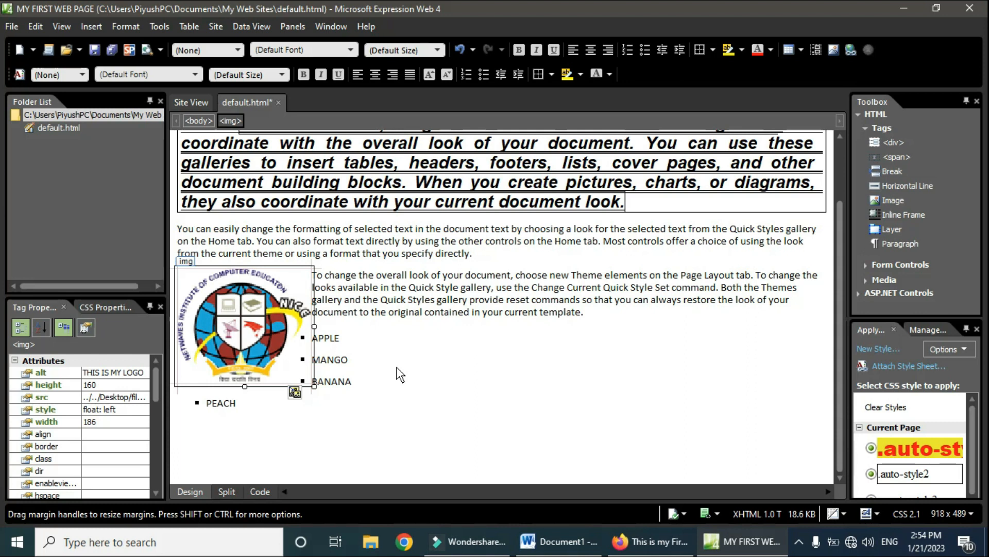
pyautogui.scroll(3, 667, 330)
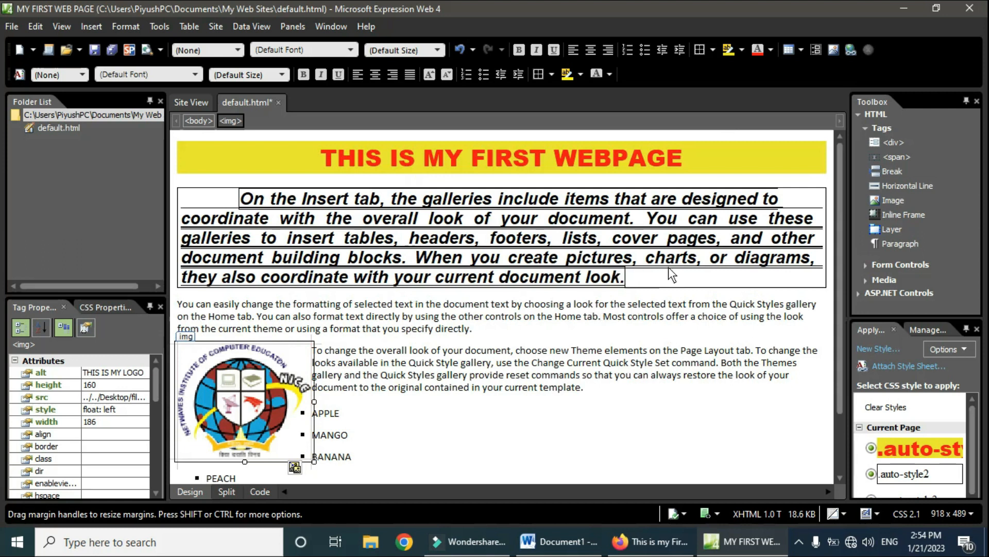
# Step: Split the boxed paragraph after "insert tables," and rejoin its two parts into one paragraph
pyautogui.hotkey('ctrl', 'z')
pyautogui.click(412, 240)
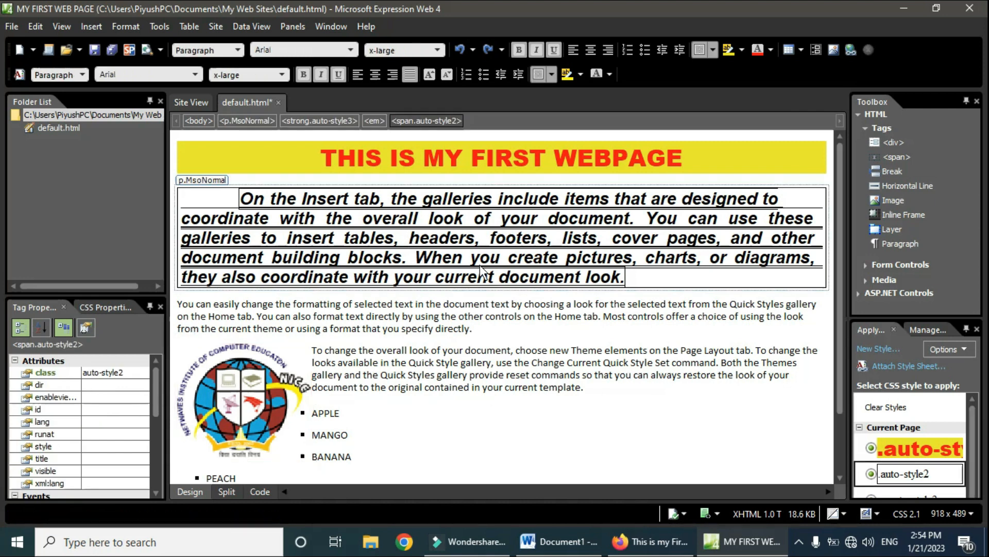
pyautogui.press('Return')
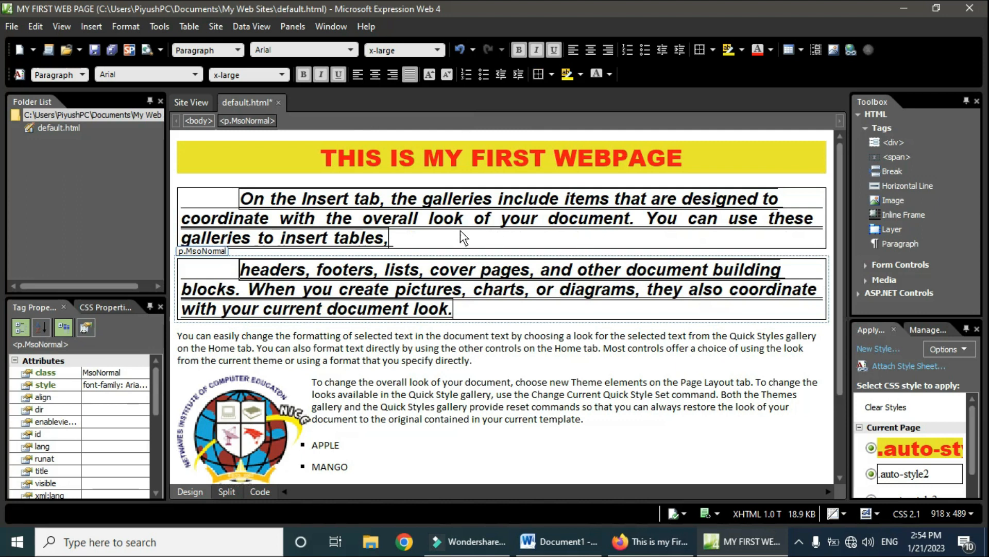
pyautogui.click(424, 231)
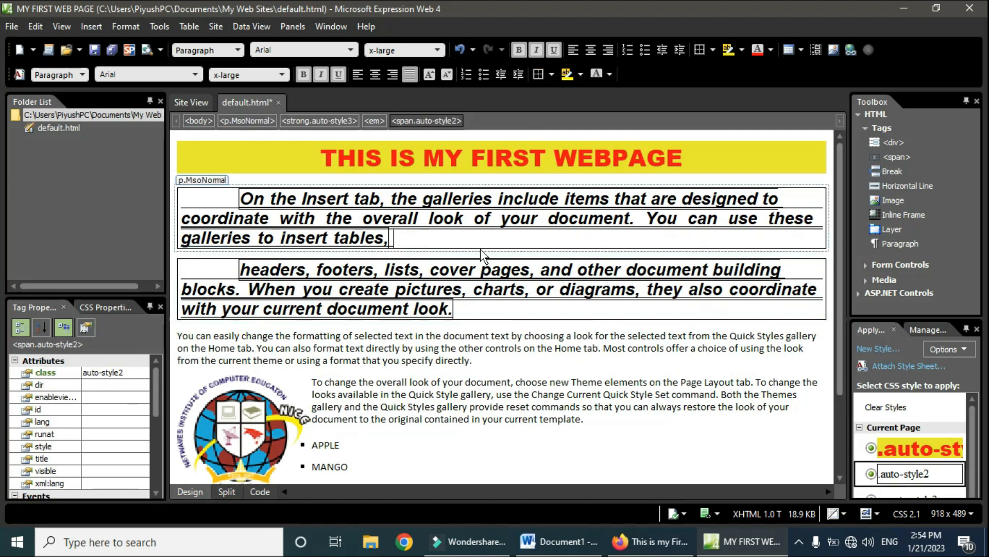
pyautogui.press('Delete')
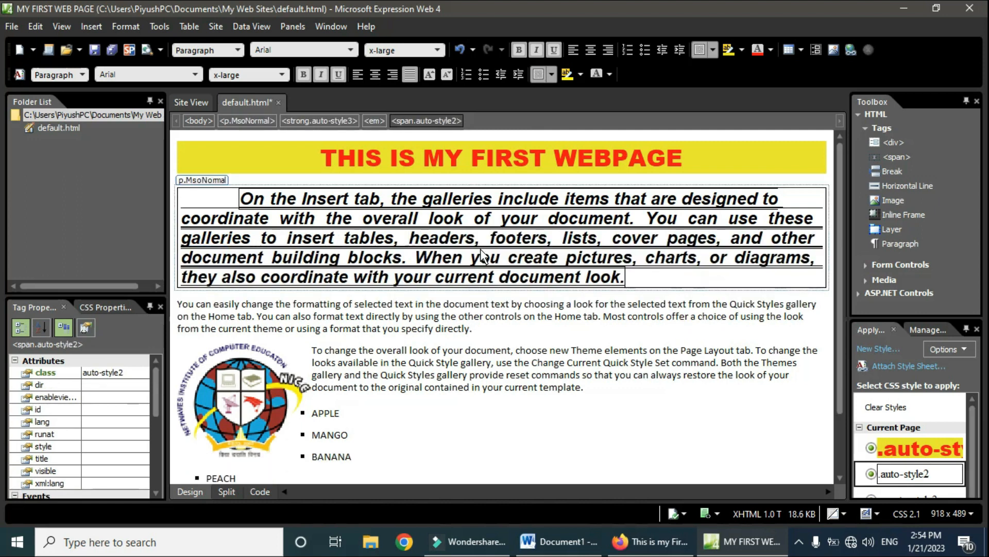
# Step: Insert line breaks in the boxed paragraph after "insert tables," and after "pictures, charts,"
pyautogui.doubleClick(887, 175)
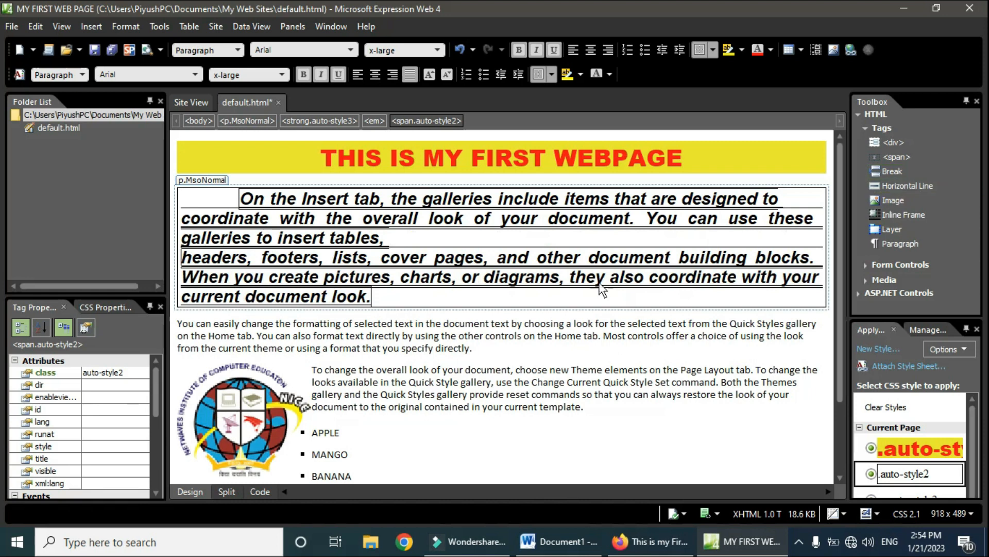
pyautogui.click(462, 282)
pyautogui.doubleClick(898, 172)
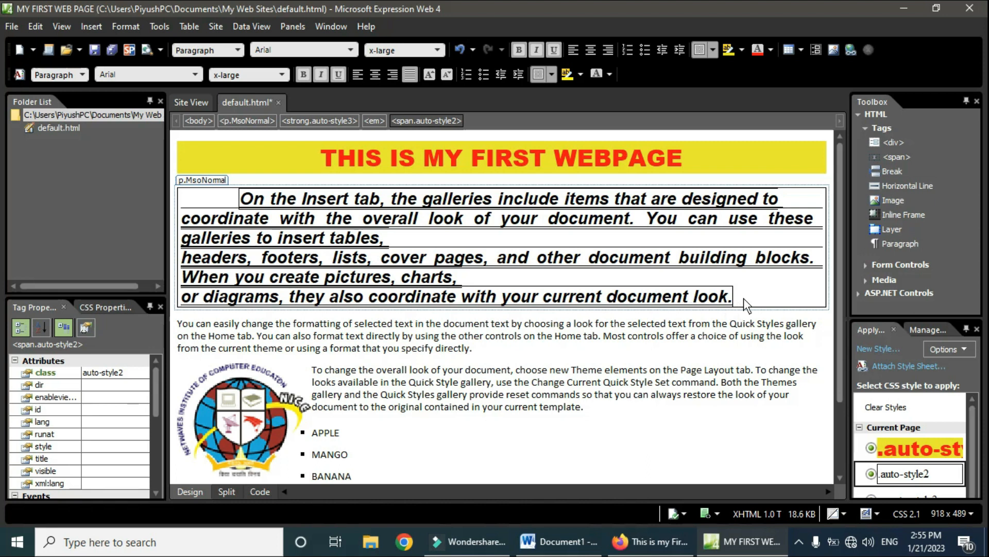
# Step: Add two blank paragraphs after the paragraph ending "specify directly" and insert a horizontal line between them
pyautogui.click(564, 354)
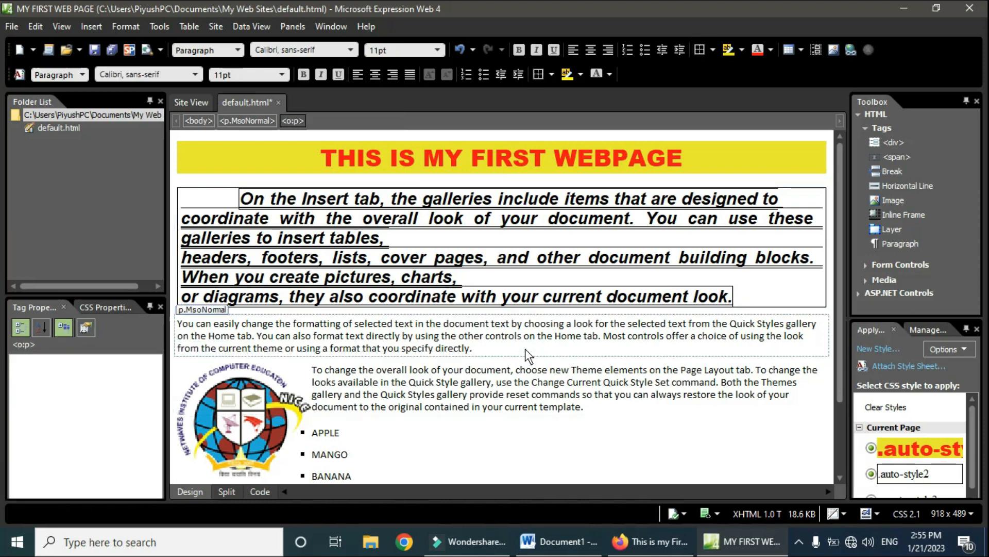
pyautogui.press('Return')
pyautogui.press('Return')
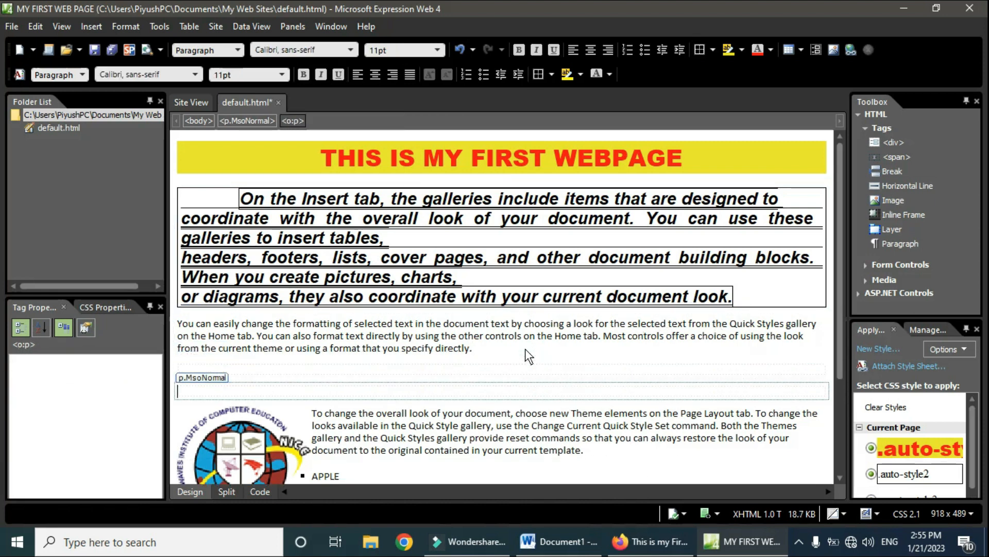
pyautogui.click(270, 369)
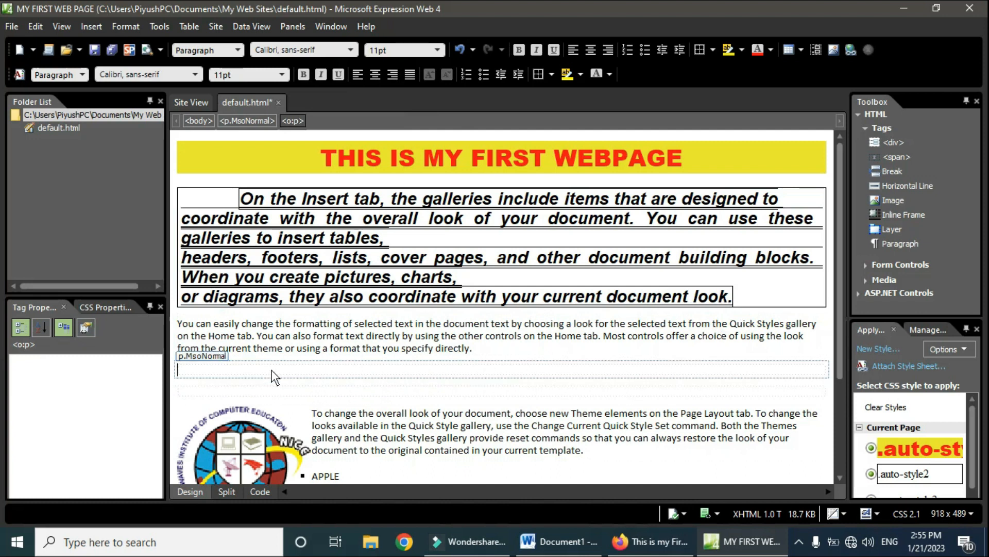
pyautogui.doubleClick(915, 187)
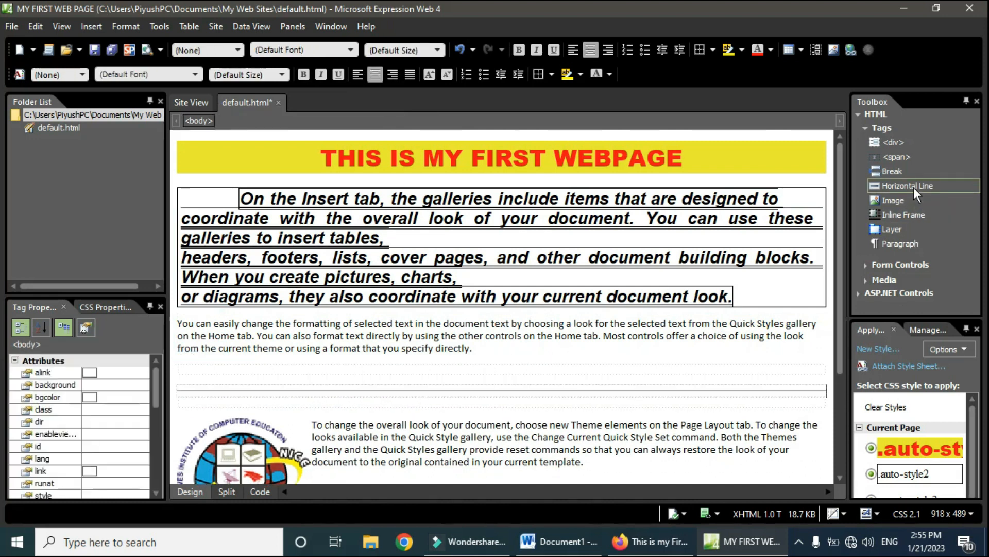
# Step: Select the horizontal line above the logo paragraph and set its height to 8 pixels in its properties
pyautogui.click(323, 391)
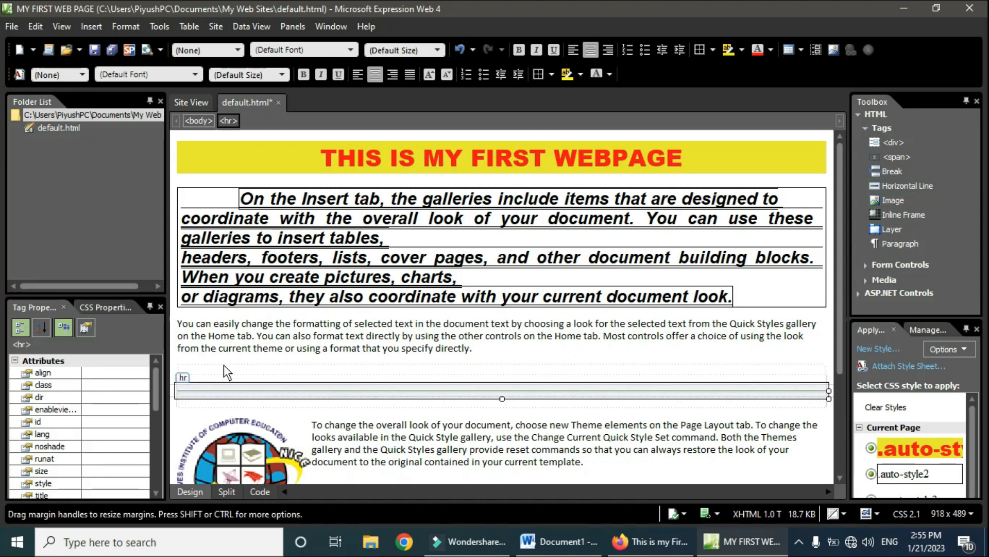
pyautogui.doubleClick(184, 376)
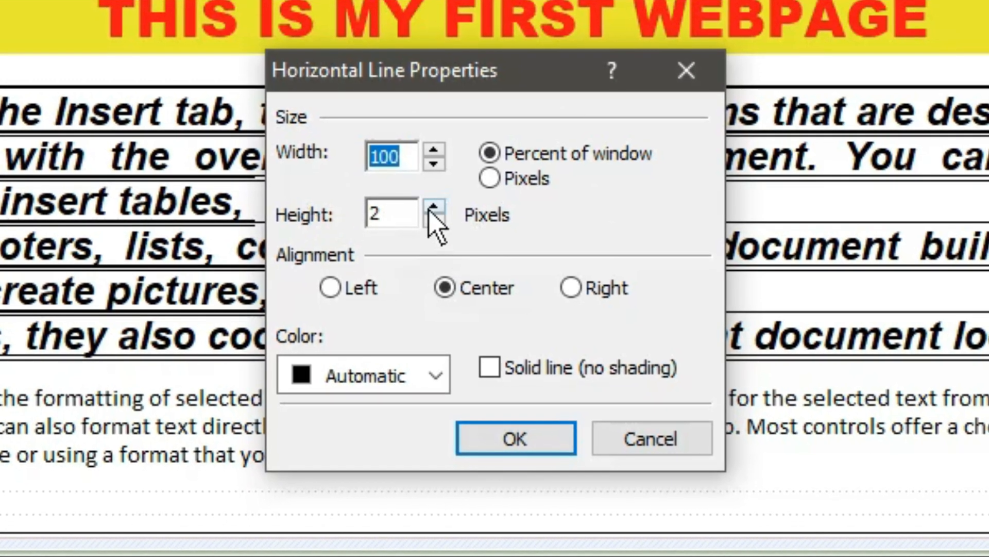
pyautogui.click(433, 207)
pyautogui.click(433, 207)
pyautogui.click(432, 207)
pyautogui.click(433, 208)
pyautogui.click(433, 208)
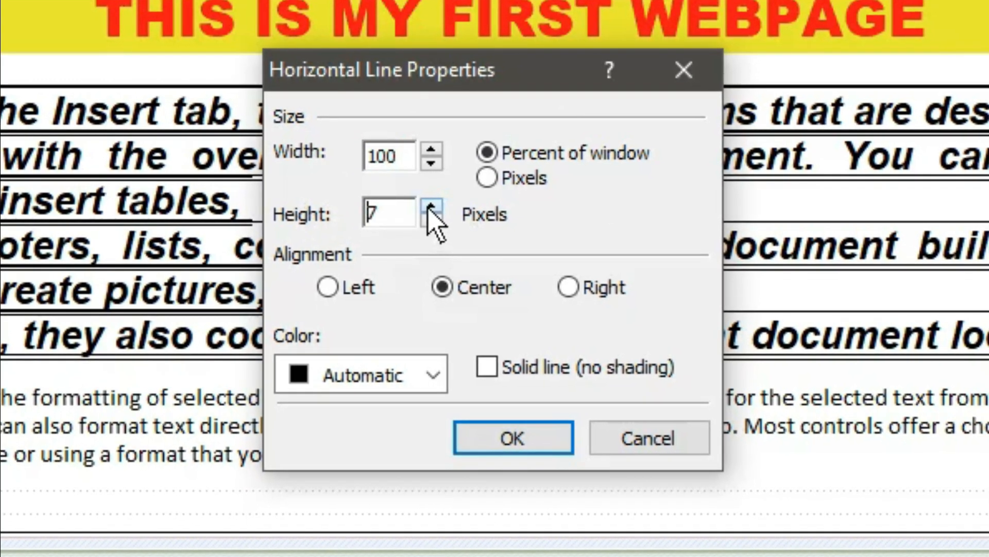
pyautogui.click(431, 207)
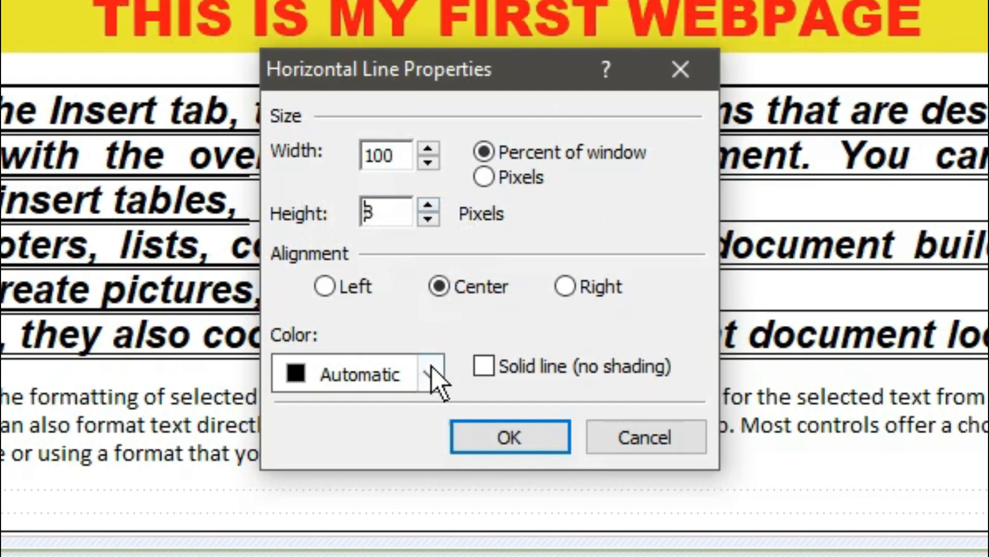
# Step: Colour the horizontal line red, make it a solid line without shading, and apply the line properties
pyautogui.click(431, 374)
pyautogui.click(449, 515)
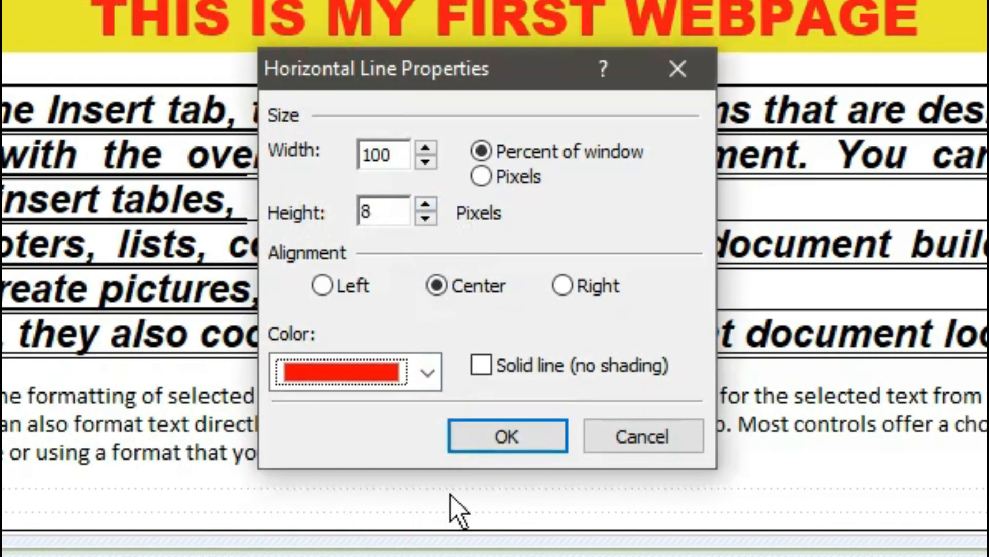
pyautogui.click(482, 369)
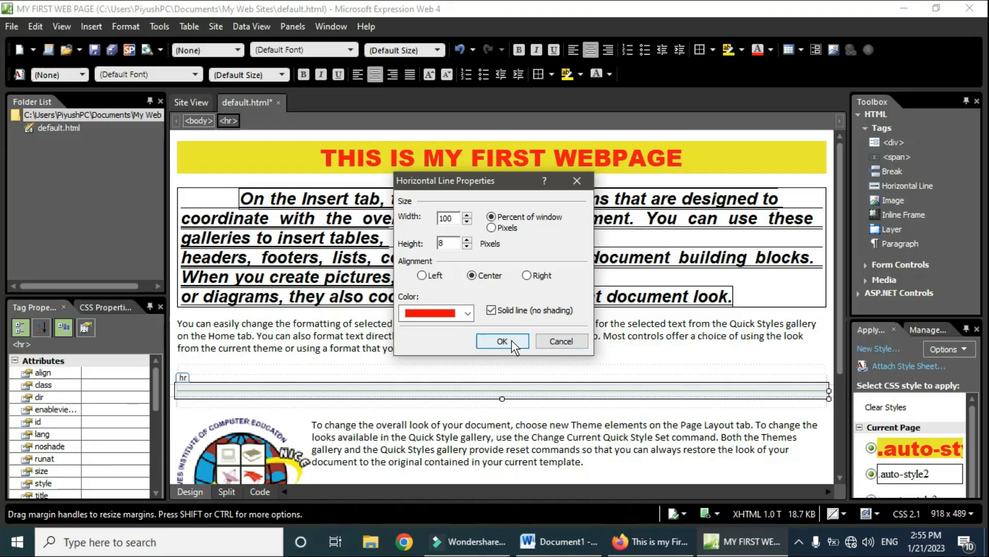
pyautogui.click(513, 346)
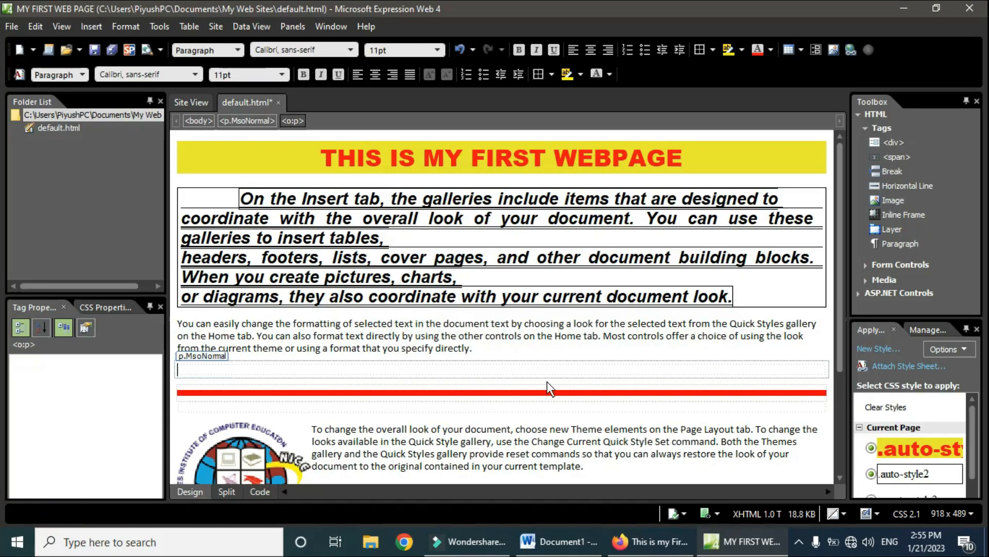
# Step: Save default.html together with its embedded logo picture file342.png
pyautogui.scroll(-3, 640, 330)
pyautogui.scroll(3, 640, 330)
pyautogui.scroll(-3, 630, 291)
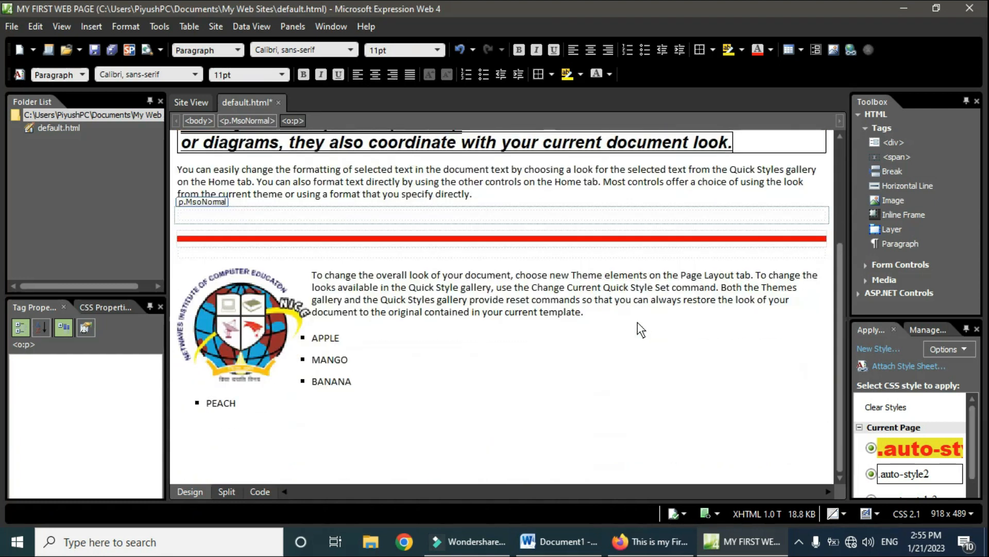
pyautogui.scroll(3, 638, 328)
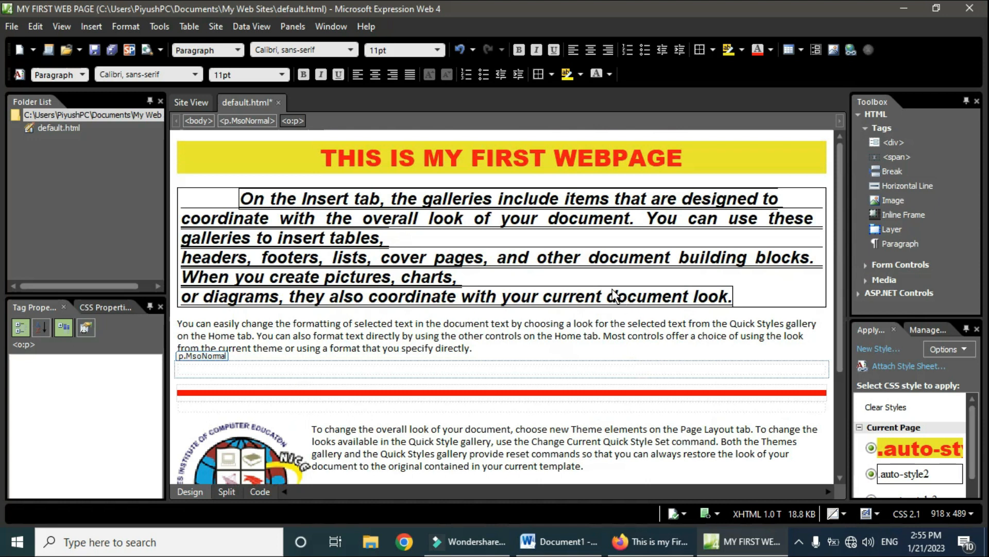
pyautogui.click(91, 51)
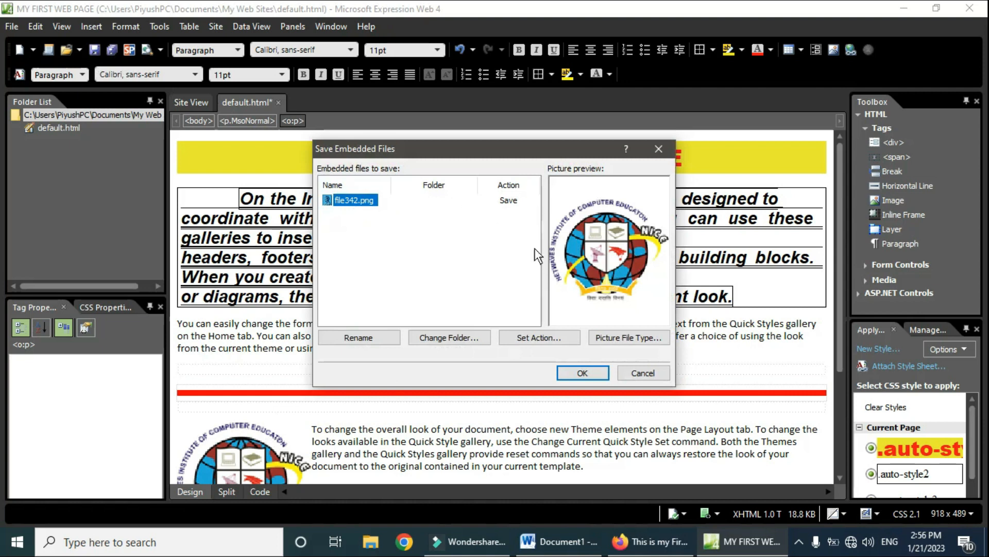
pyautogui.click(582, 373)
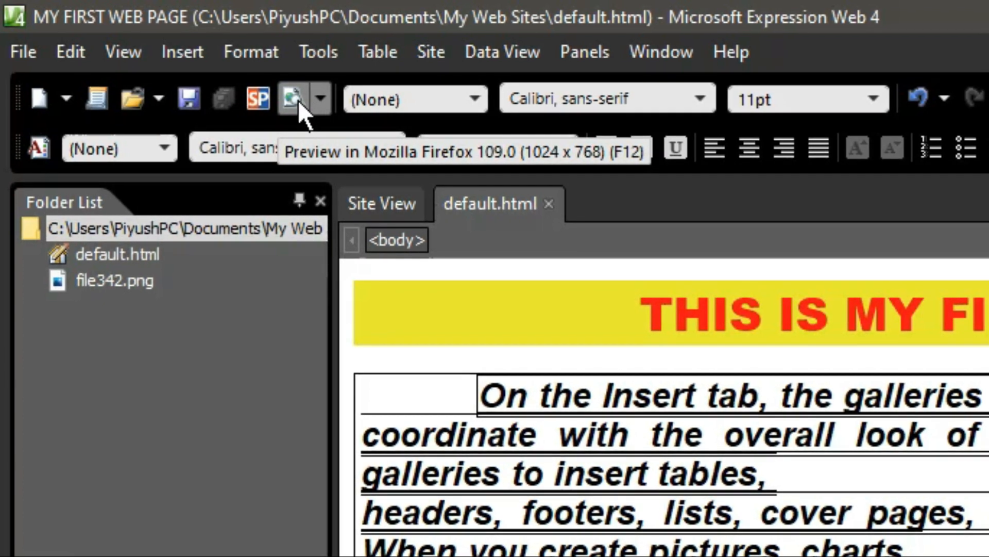
# Step: Preview the page in Mozilla Firefox 109.0 (1024 x 768) and close the older "This is my First web Page" browser tab
pyautogui.click(315, 107)
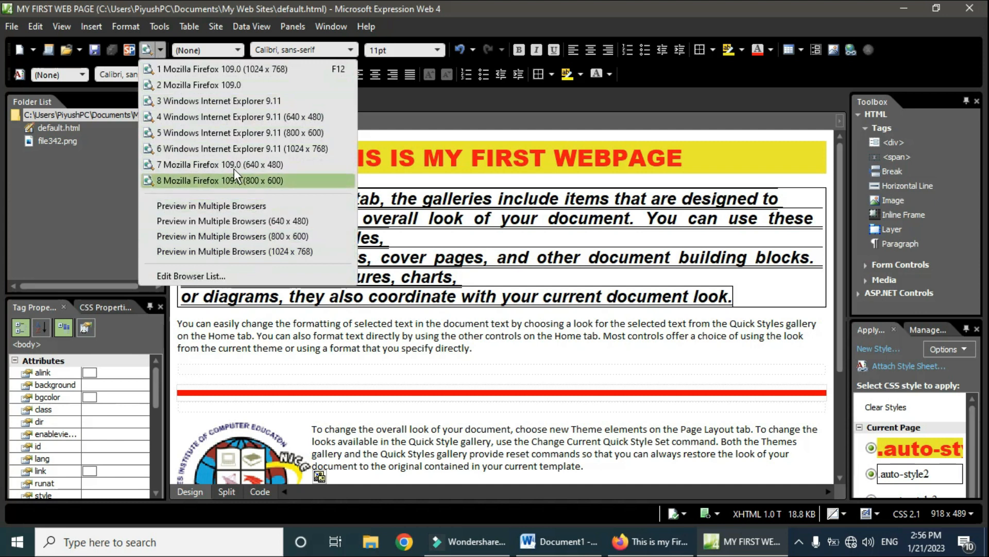
pyautogui.click(211, 69)
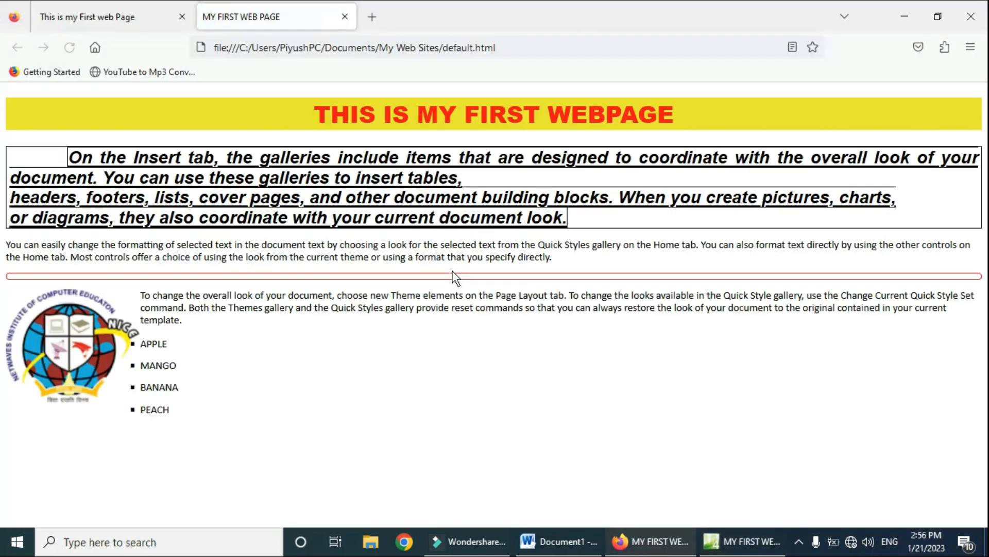
pyautogui.click(141, 16)
pyautogui.click(182, 17)
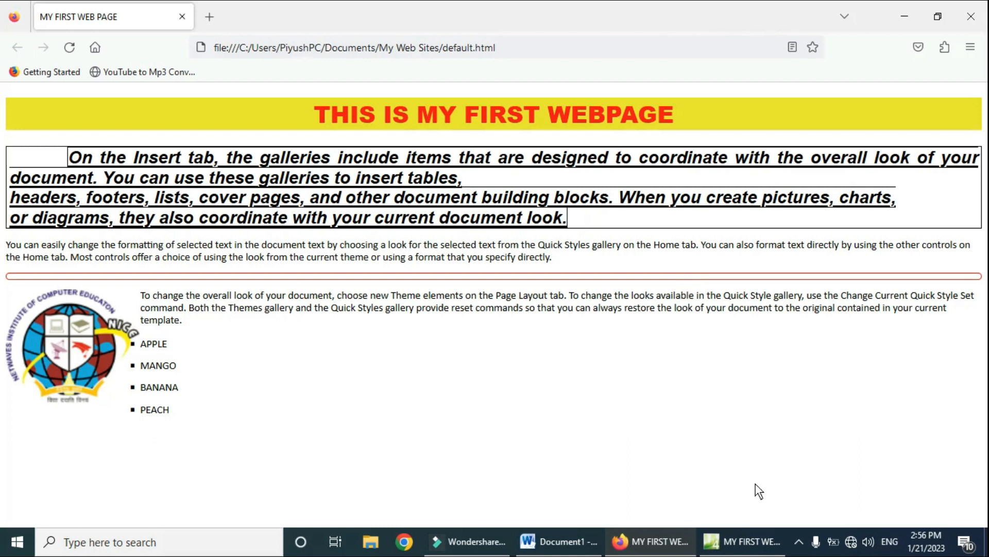
# Step: Switch back to Expression Web and create a new blank general HTML page
pyautogui.click(748, 546)
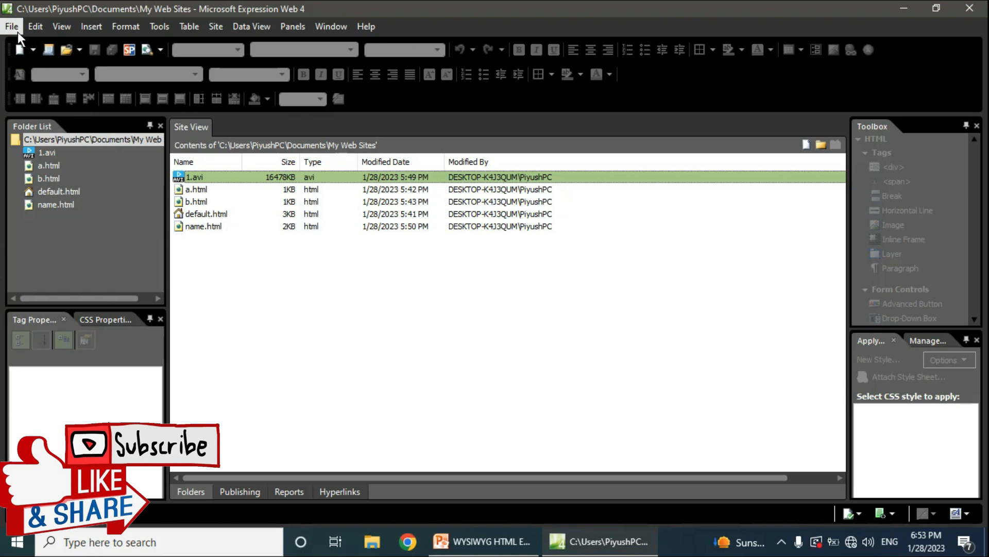
pyautogui.click(18, 31)
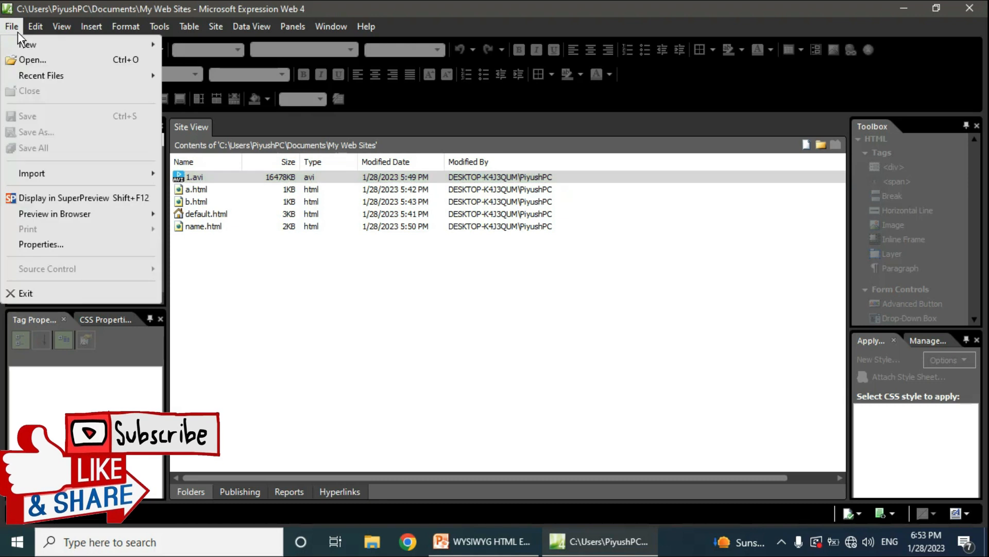
pyautogui.moveTo(21, 44)
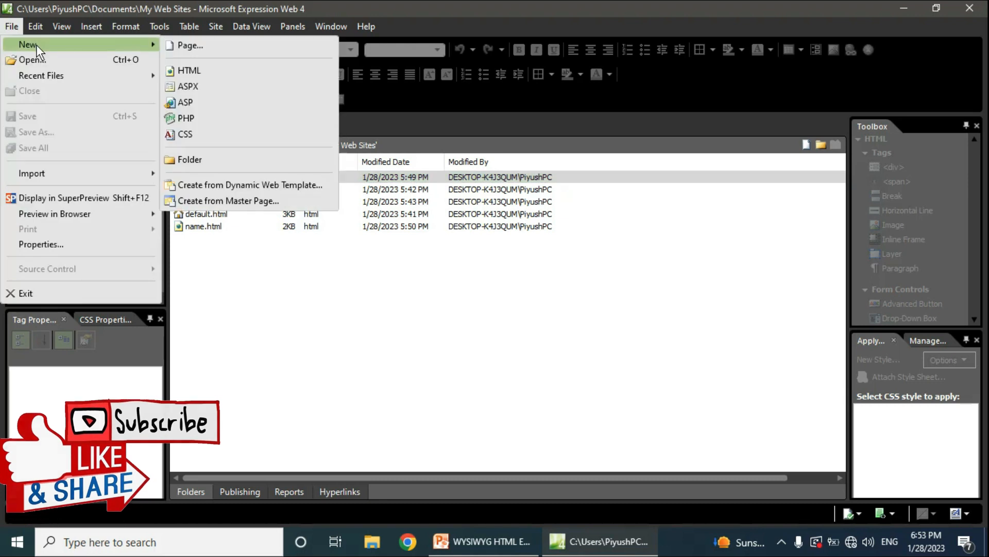
pyautogui.click(216, 49)
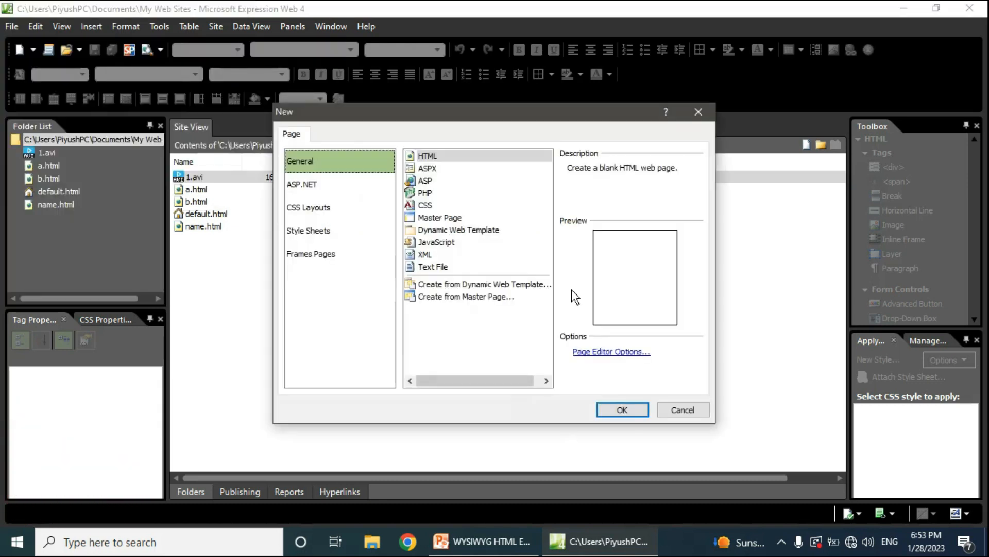
pyautogui.click(487, 154)
pyautogui.click(622, 410)
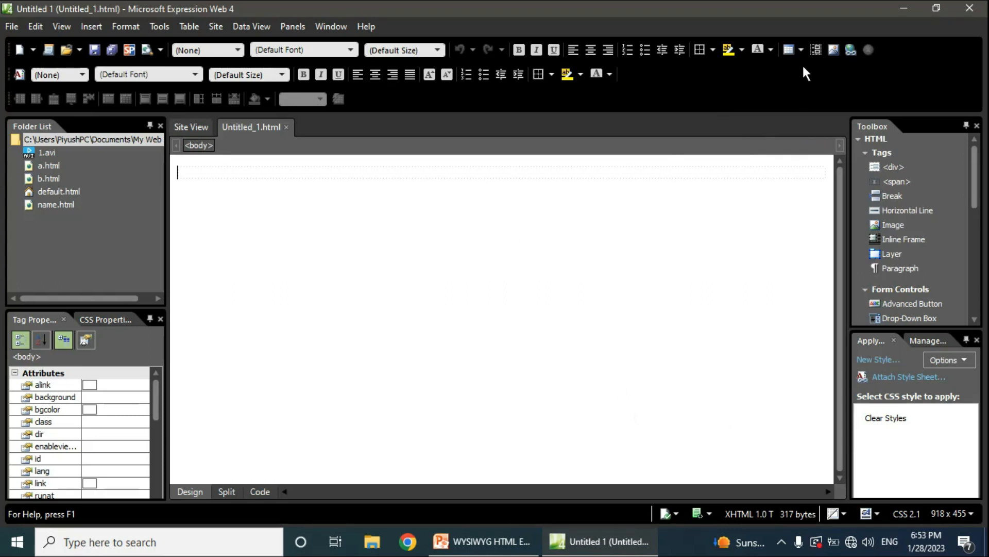
# Step: Insert a table with three rows and three columns on the blank page and select all its cells
pyautogui.click(800, 50)
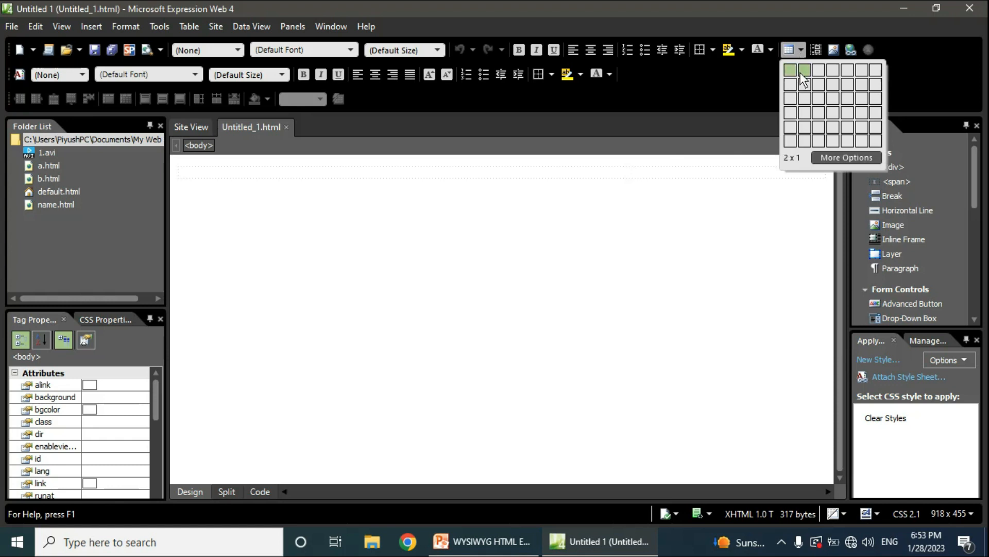
pyautogui.click(817, 96)
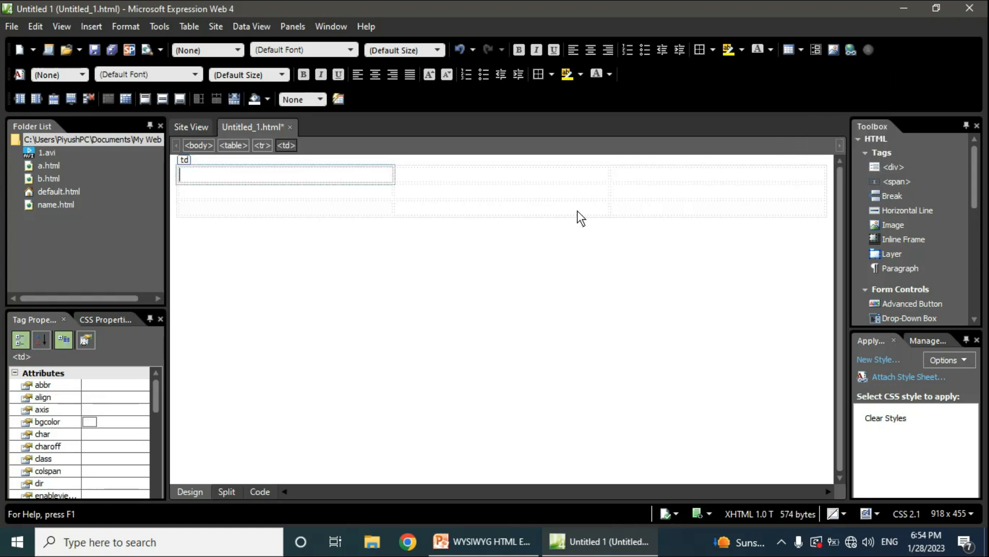
pyautogui.moveTo(323, 172); pyautogui.dragTo(649, 234)
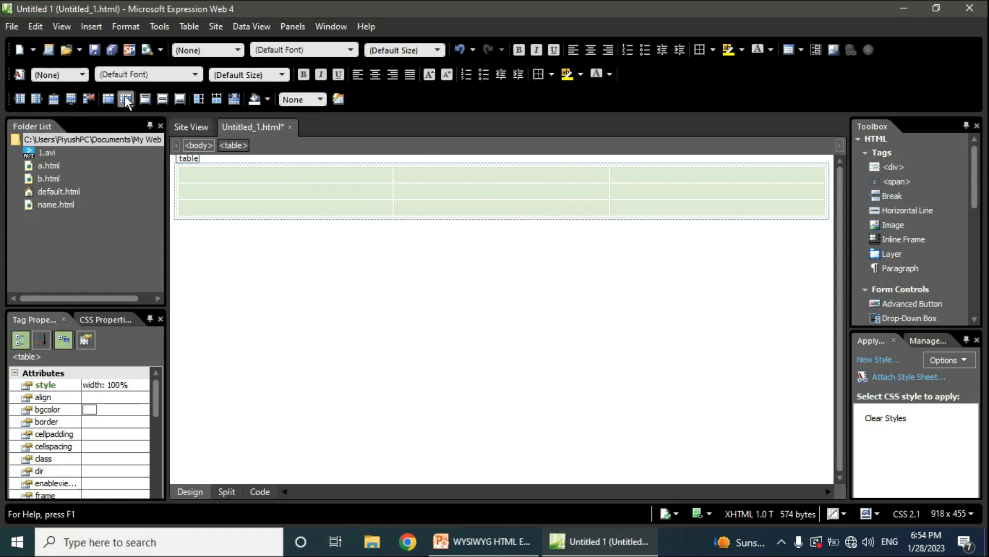
# Step: Hide the Tables toolbar and show it again
pyautogui.click(59, 27)
pyautogui.moveTo(134, 193)
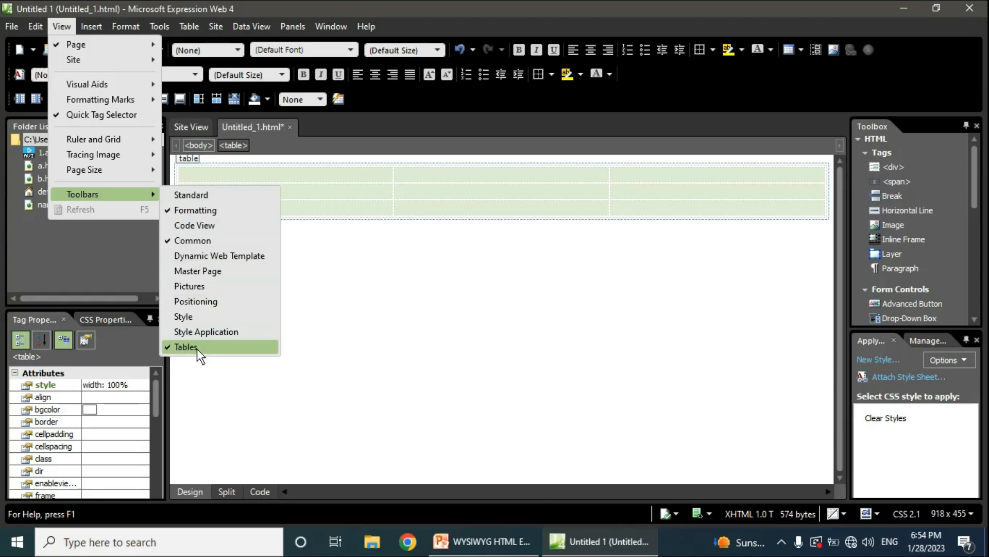
pyautogui.click(197, 349)
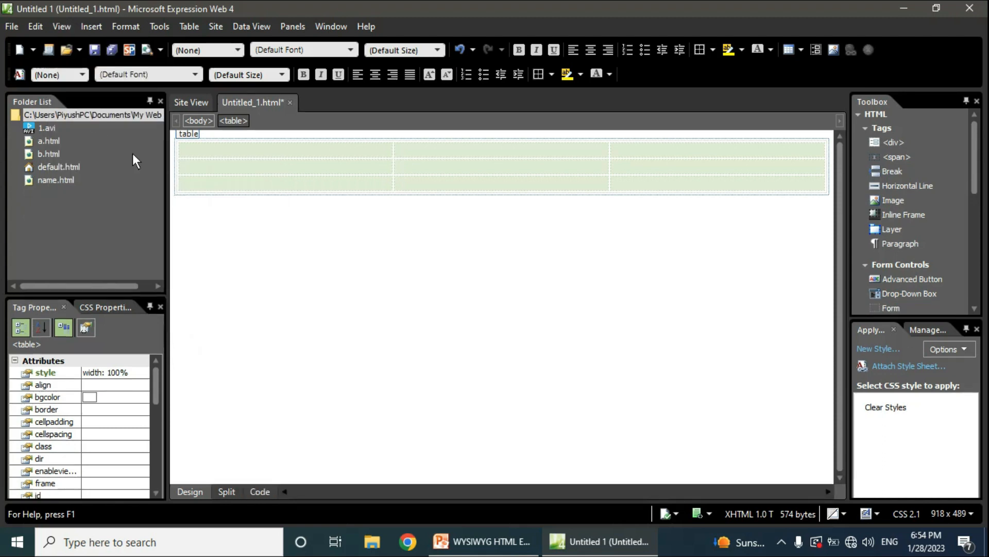
pyautogui.click(279, 153)
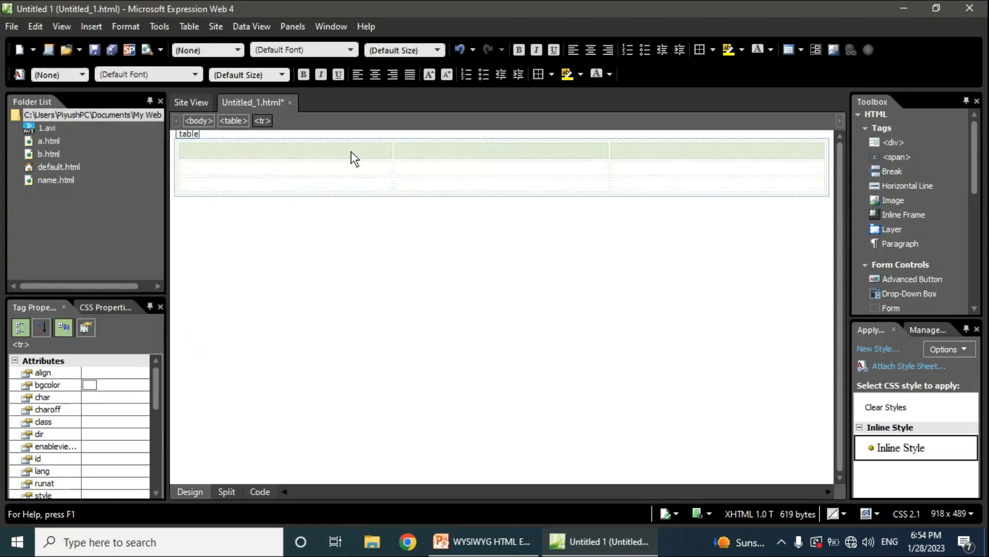
pyautogui.click(64, 26)
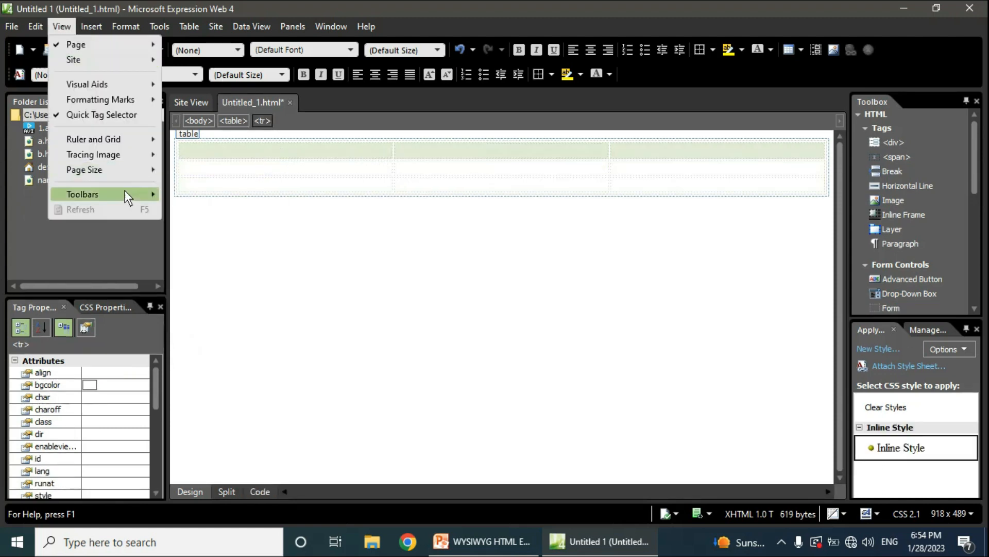
pyautogui.moveTo(124, 193)
pyautogui.click(187, 346)
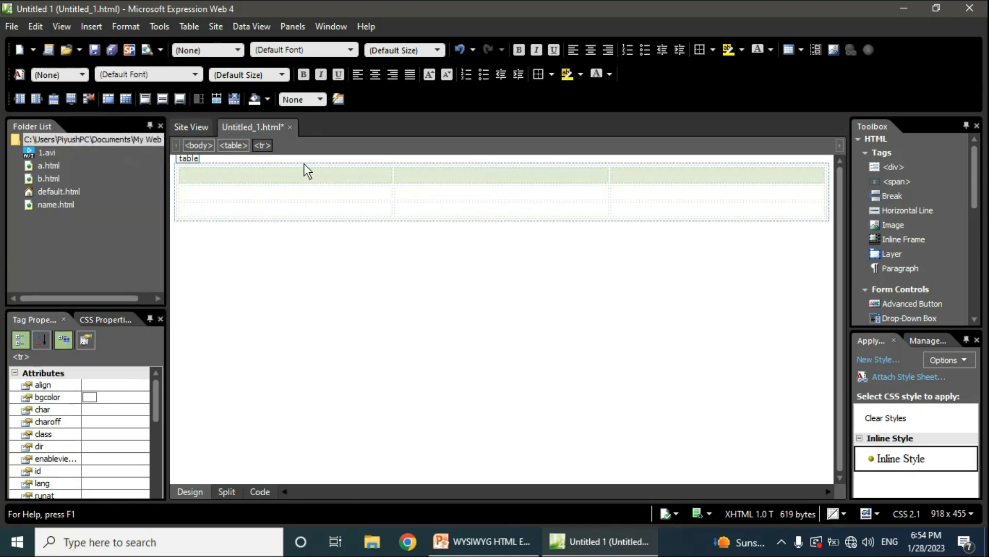
# Step: Select all the table's cells and add a column on the right and left and a row above and below
pyautogui.moveTo(294, 174); pyautogui.dragTo(653, 220)
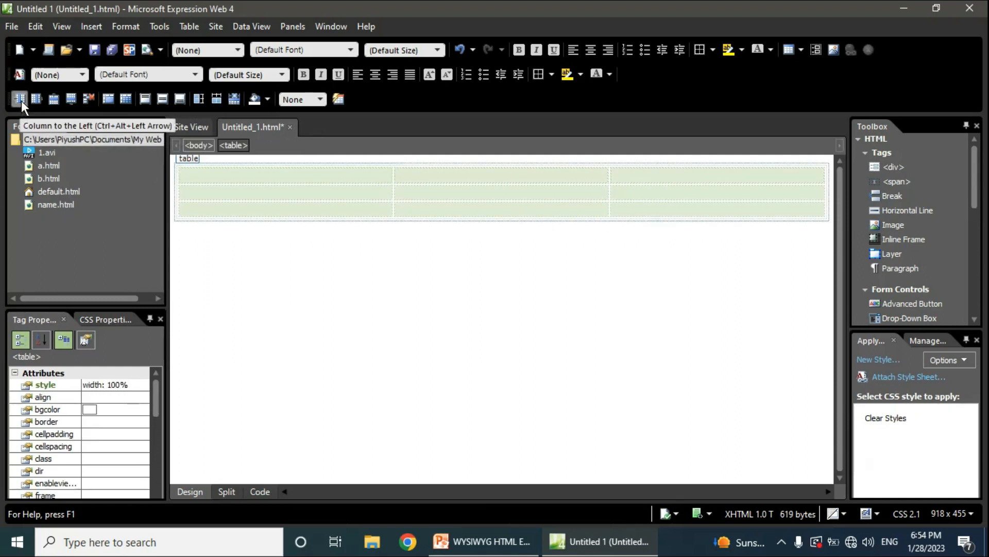
pyautogui.click(37, 100)
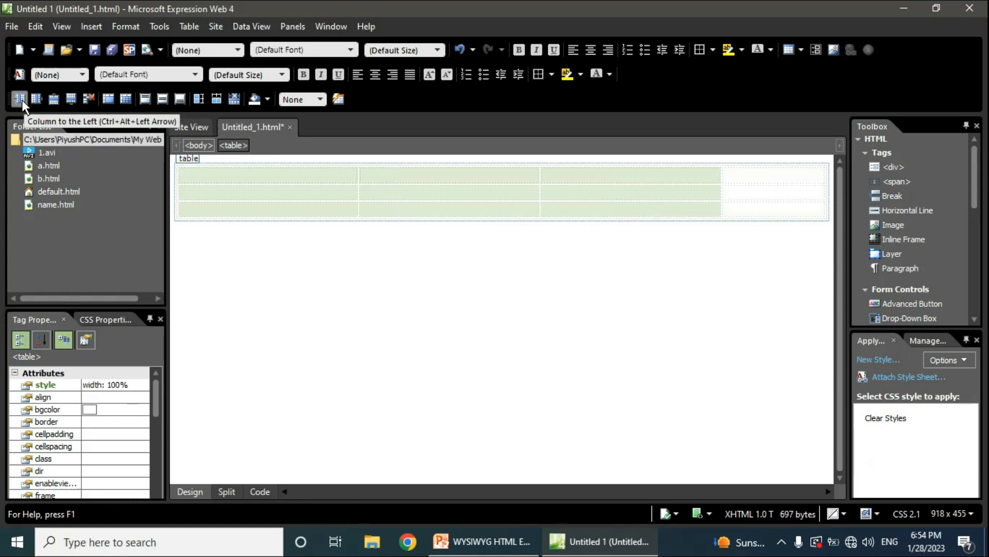
pyautogui.click(20, 99)
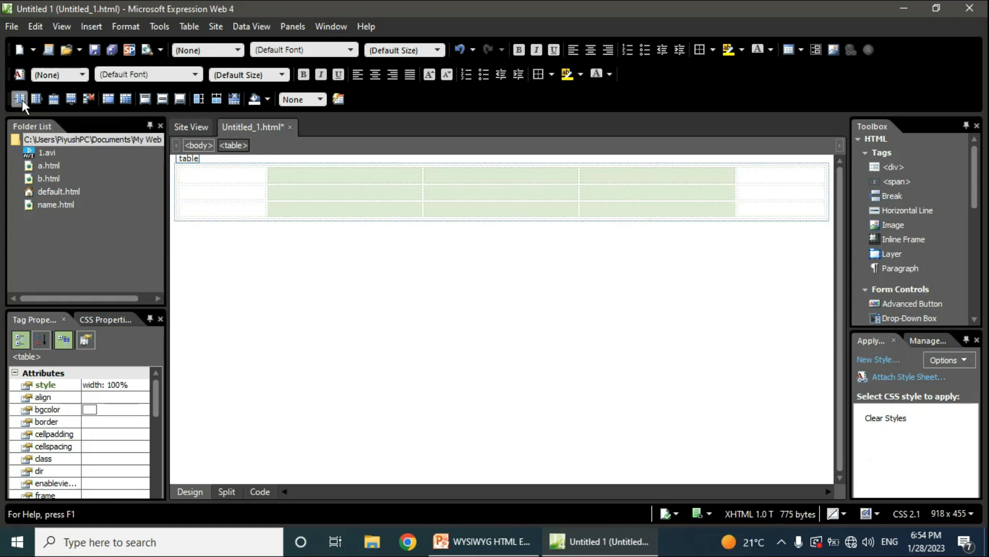
pyautogui.click(54, 99)
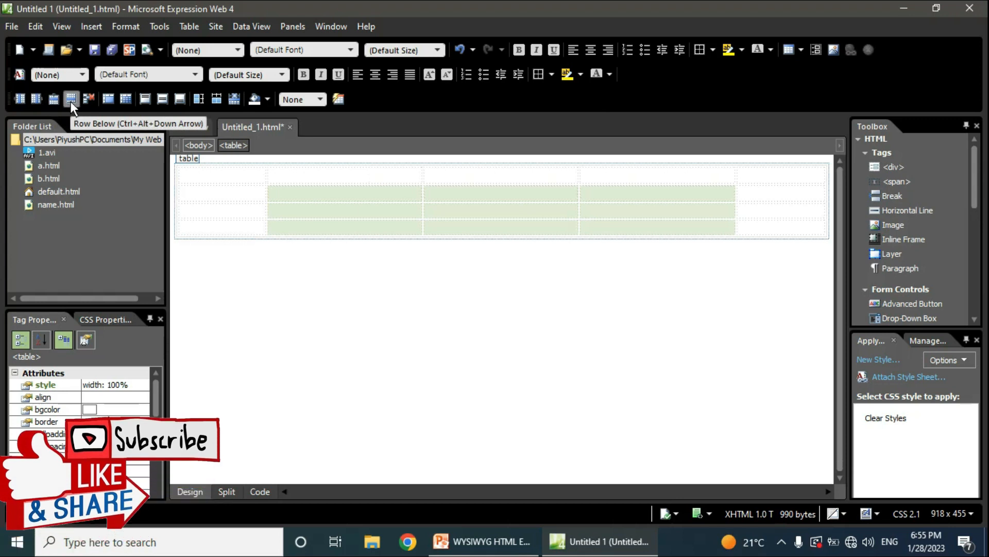
pyautogui.click(70, 99)
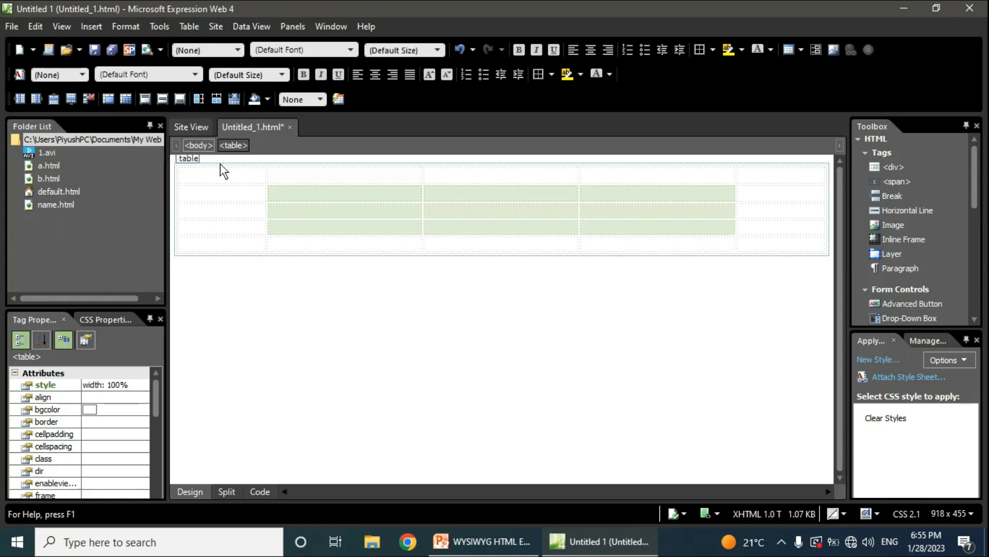
# Step: Select the whole first row of the table and delete it
pyautogui.moveTo(226, 178); pyautogui.dragTo(637, 181)
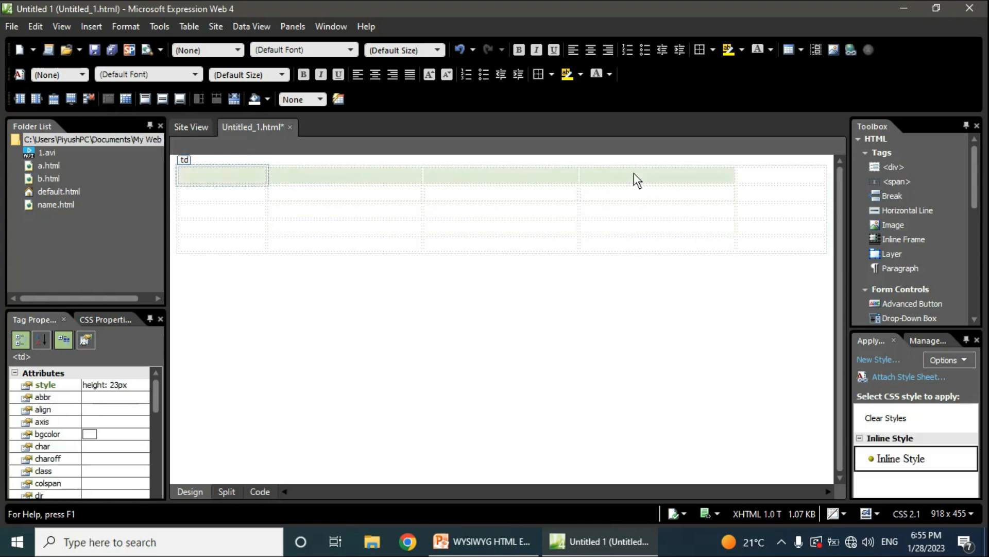
pyautogui.moveTo(742, 170); pyautogui.dragTo(749, 171)
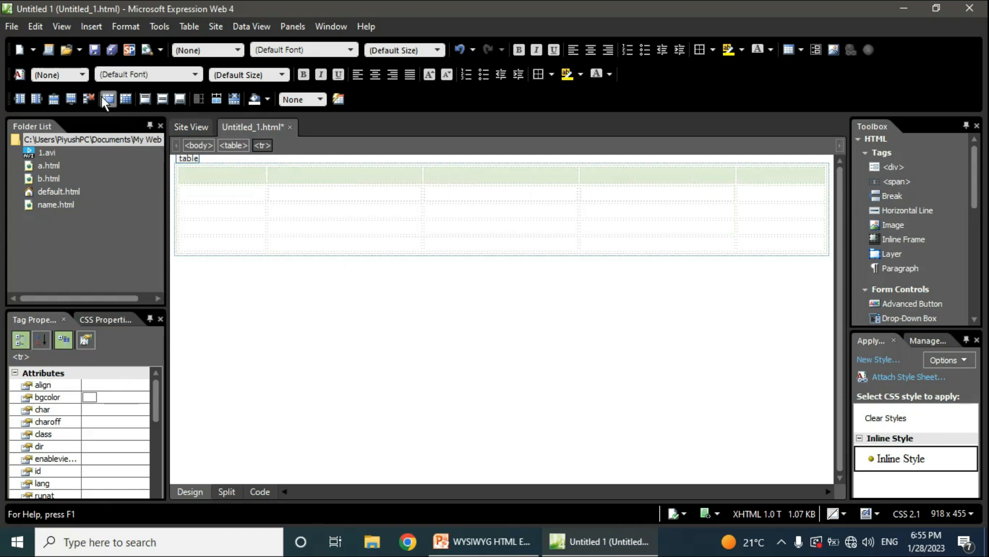
pyautogui.click(89, 97)
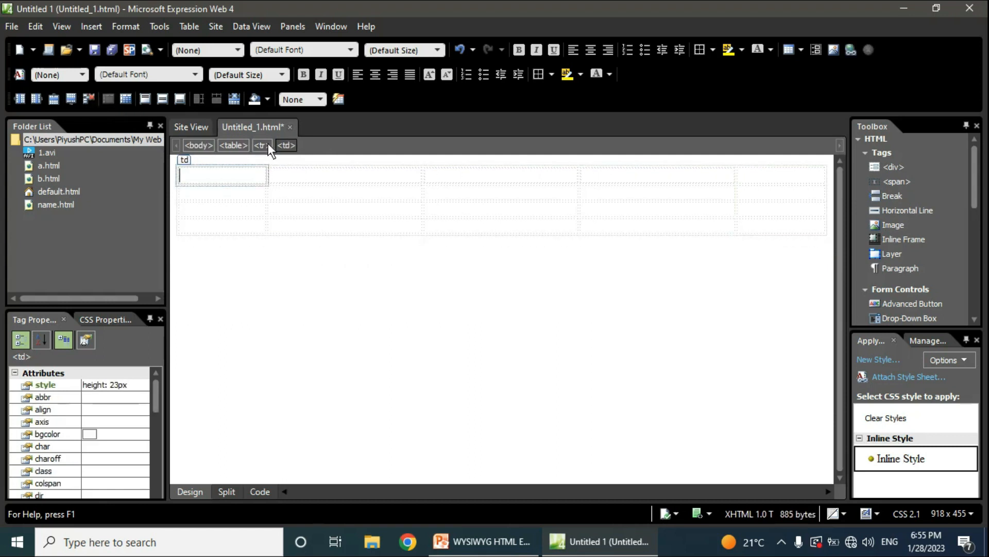
# Step: Merge the first two cells of the table's first row and split the merged cell back into 2 columns
pyautogui.moveTo(255, 175); pyautogui.dragTo(280, 175)
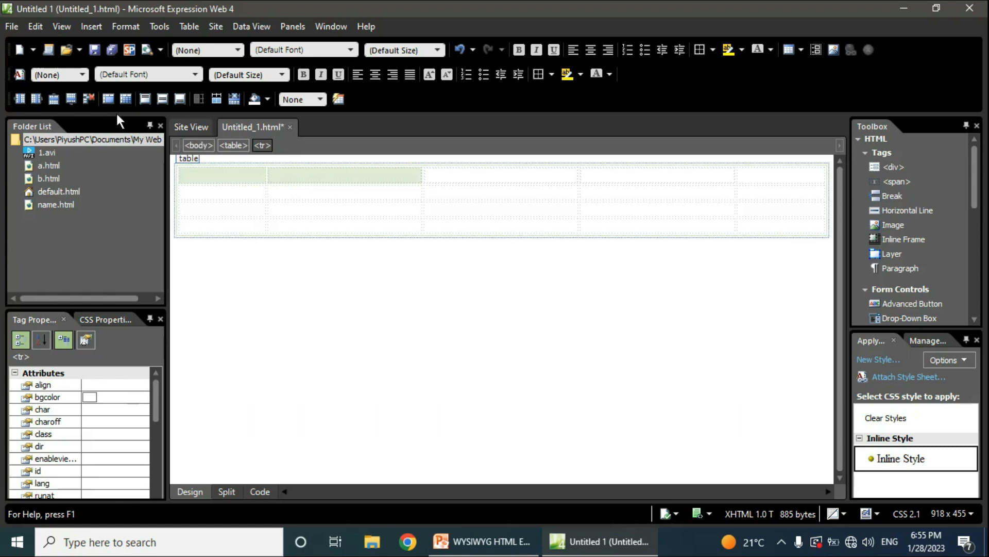
pyautogui.click(108, 101)
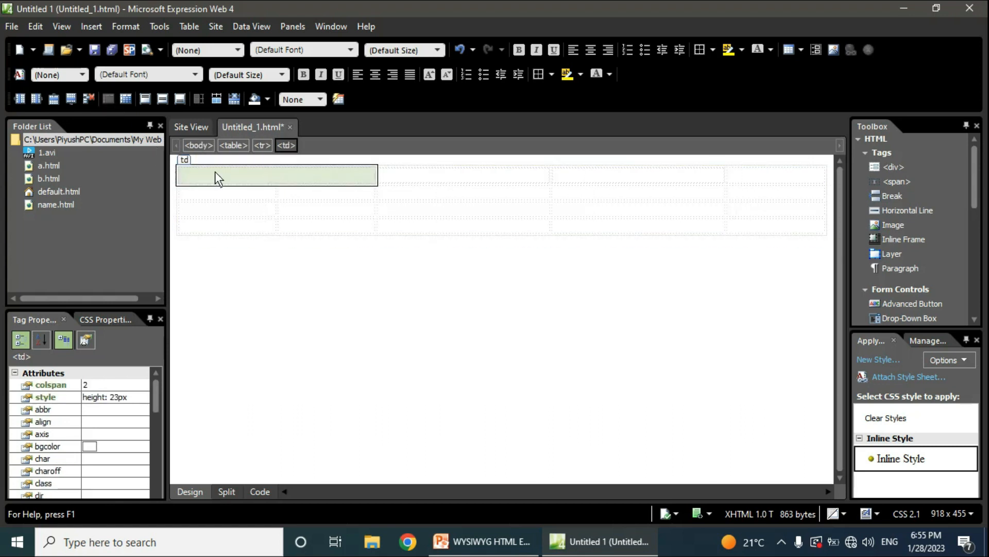
pyautogui.click(126, 101)
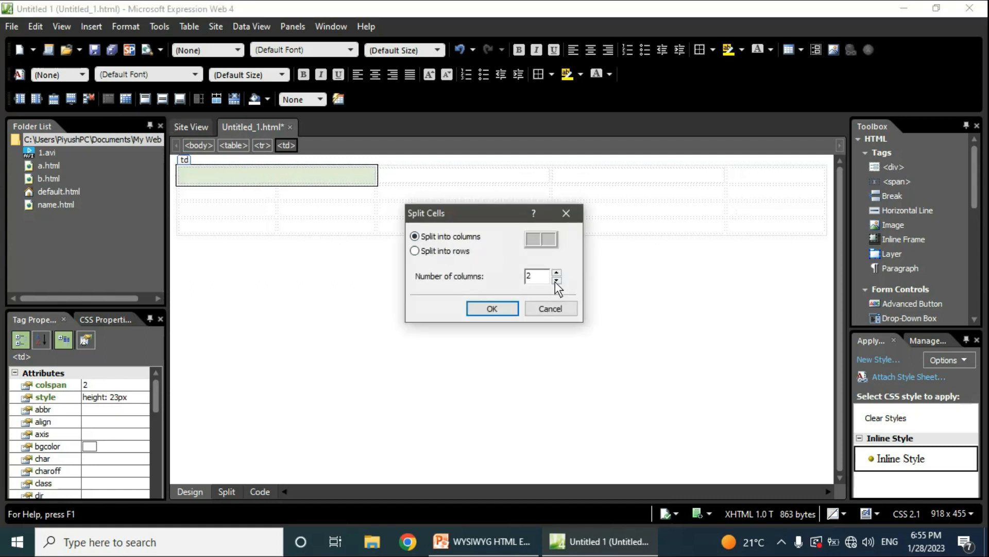
pyautogui.click(489, 309)
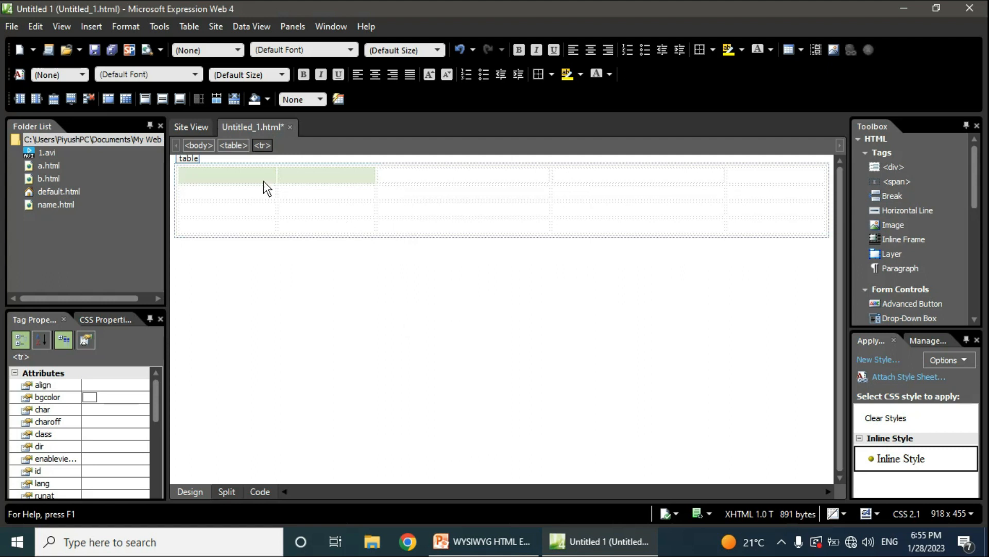
# Step: Split each of the first two cells in the table's first row into 3 columns
pyautogui.moveTo(234, 175); pyautogui.dragTo(316, 175)
pyautogui.click(131, 100)
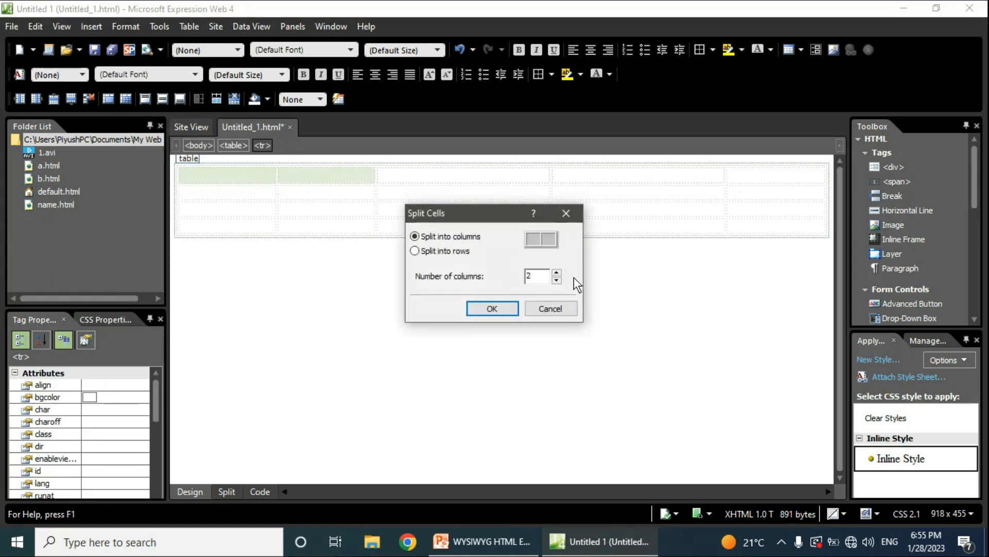
pyautogui.click(556, 273)
pyautogui.click(495, 309)
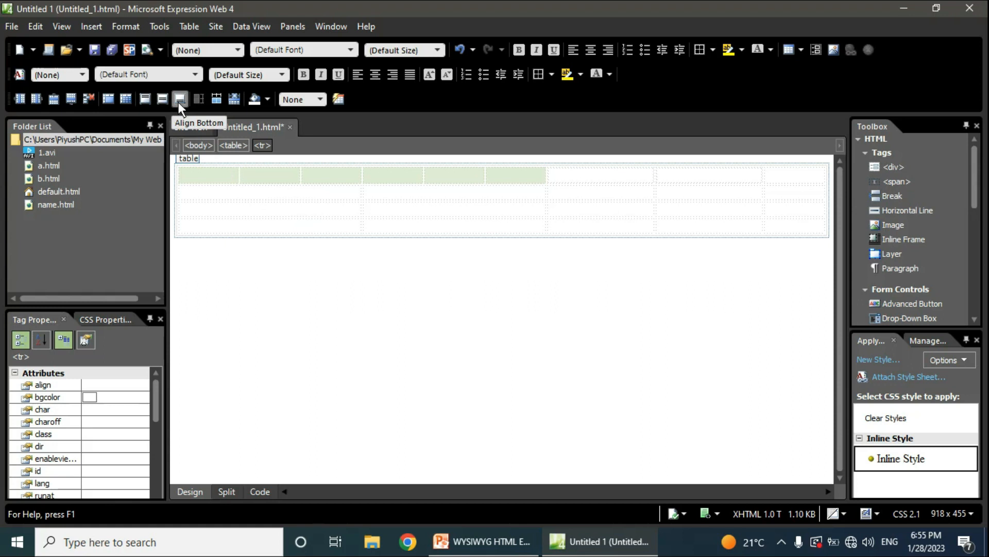
# Step: Select the cells from the start of the first row down to the last row and distribute the rows and columns evenly
pyautogui.moveTo(220, 177); pyautogui.dragTo(242, 228)
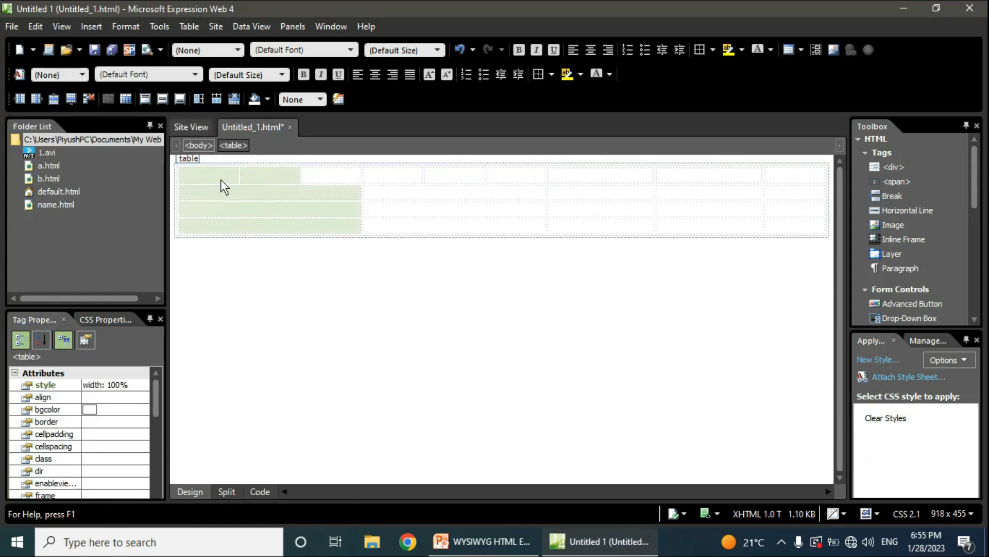
pyautogui.click(199, 103)
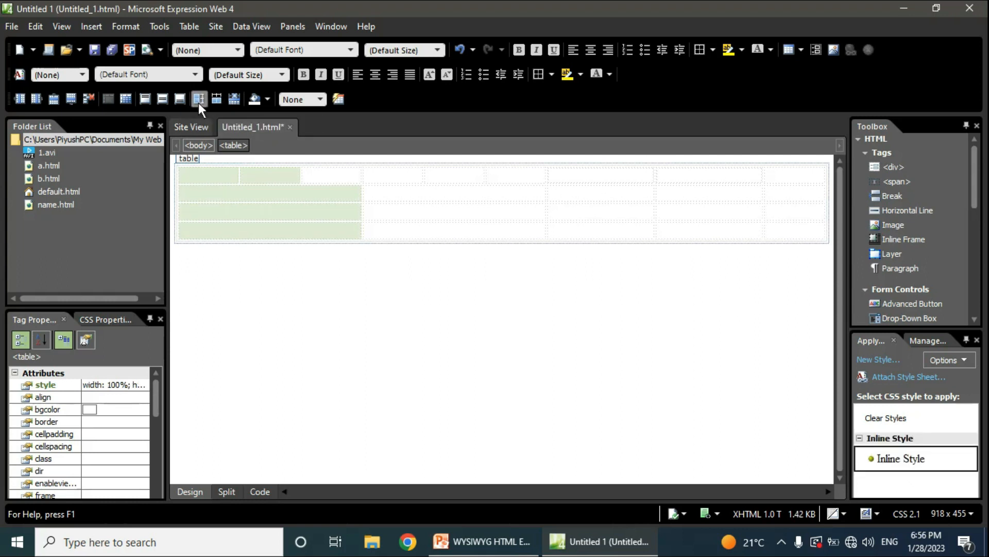
pyautogui.click(218, 102)
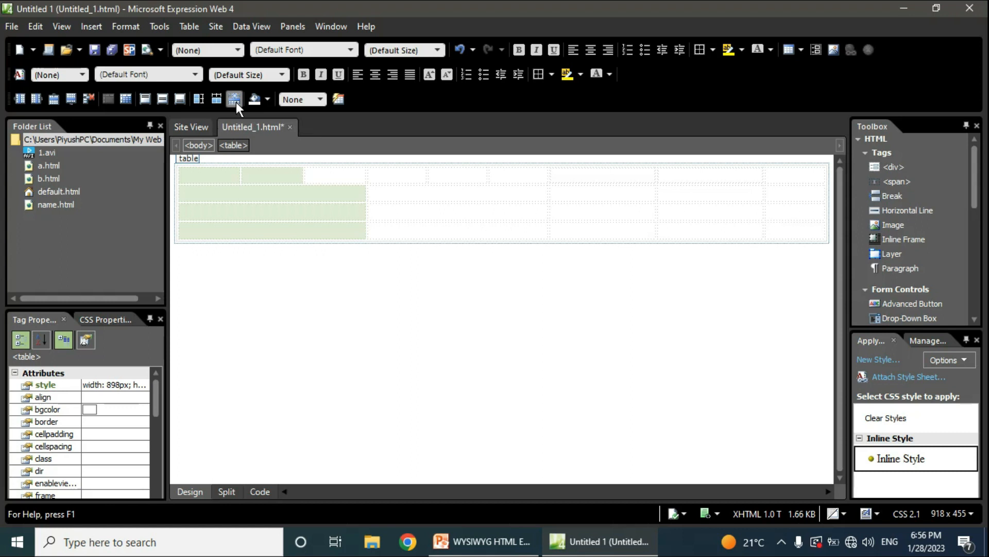
# Step: Fill the selected cells with the red color #DE3030
pyautogui.click(265, 102)
pyautogui.click(320, 159)
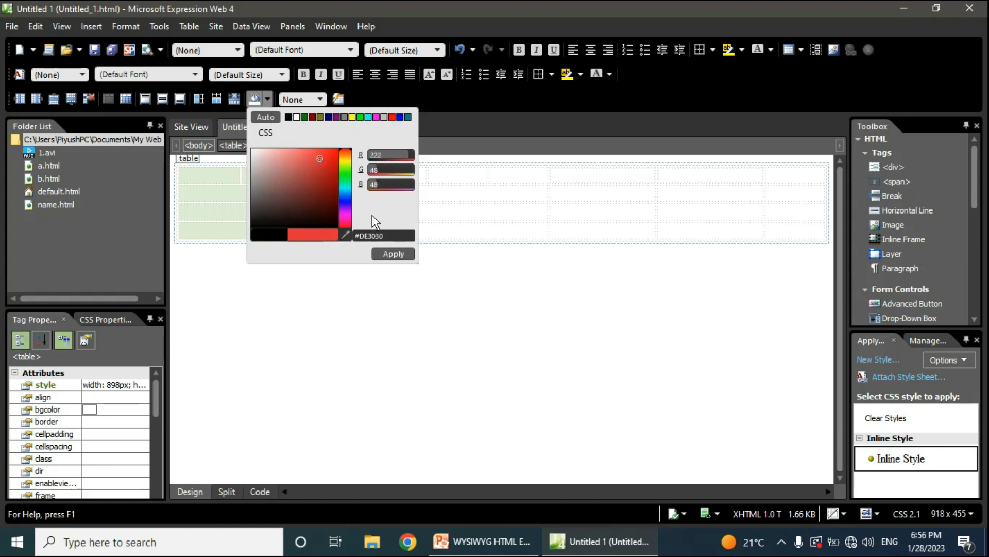
pyautogui.click(394, 255)
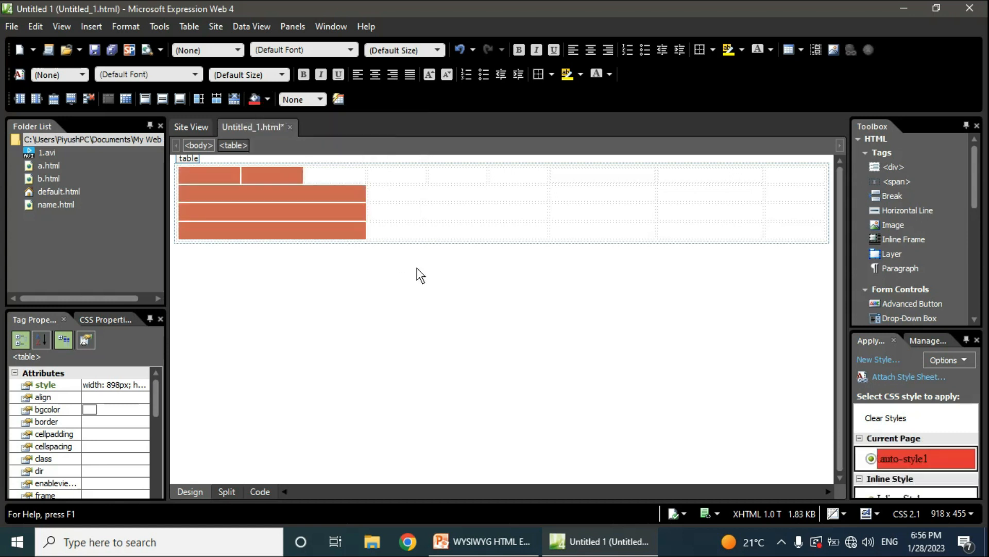
pyautogui.click(416, 268)
# Step: Apply the Classic 3 table format to the table
pyautogui.click(406, 201)
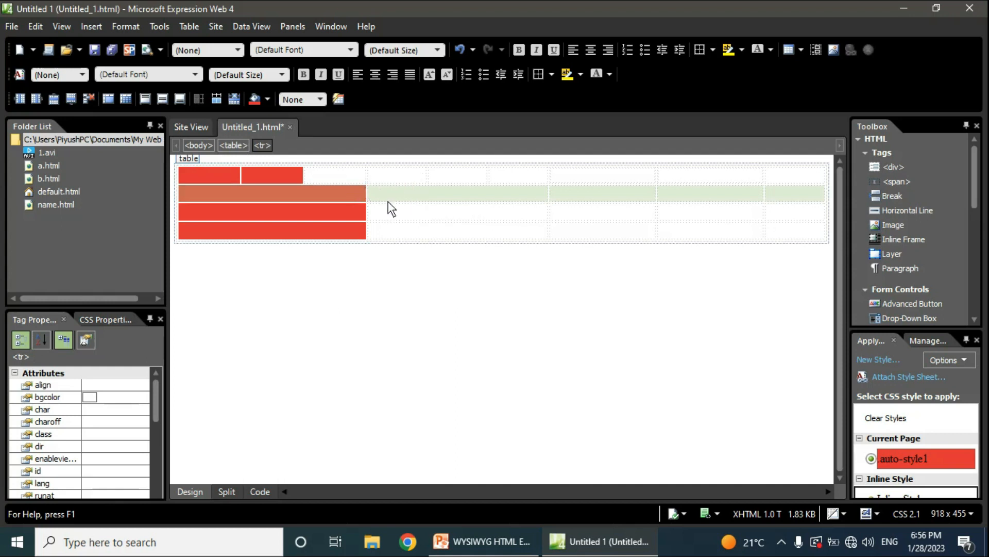
pyautogui.click(320, 99)
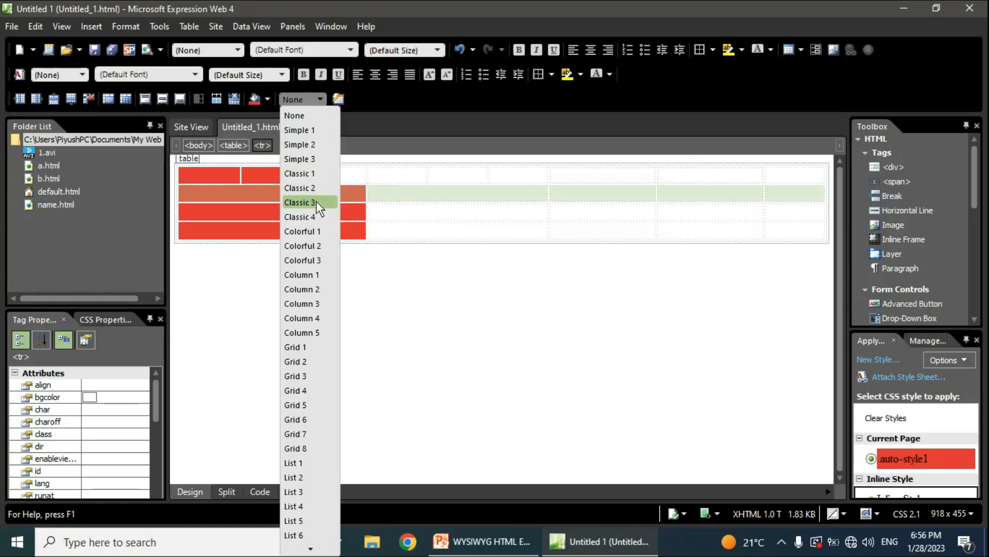
pyautogui.click(342, 270)
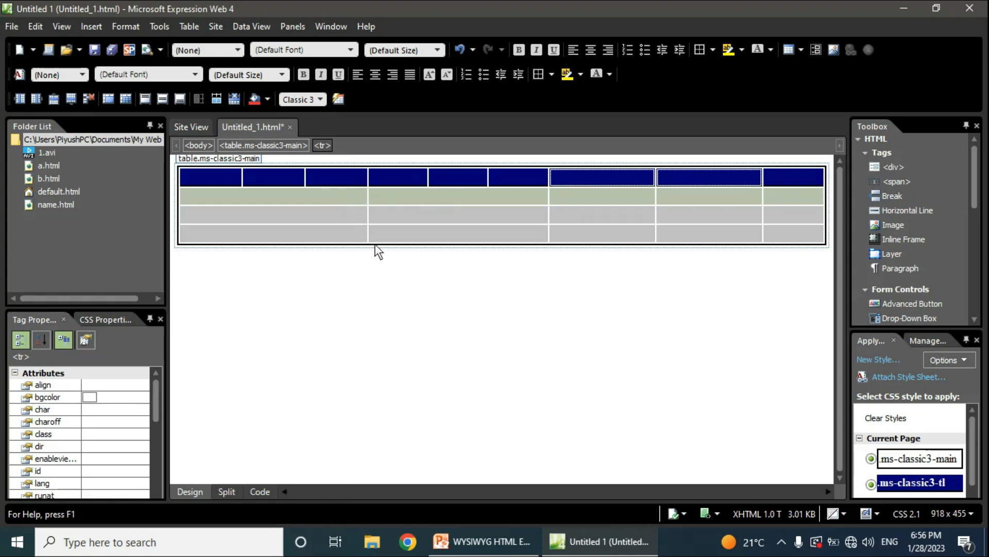
pyautogui.click(398, 271)
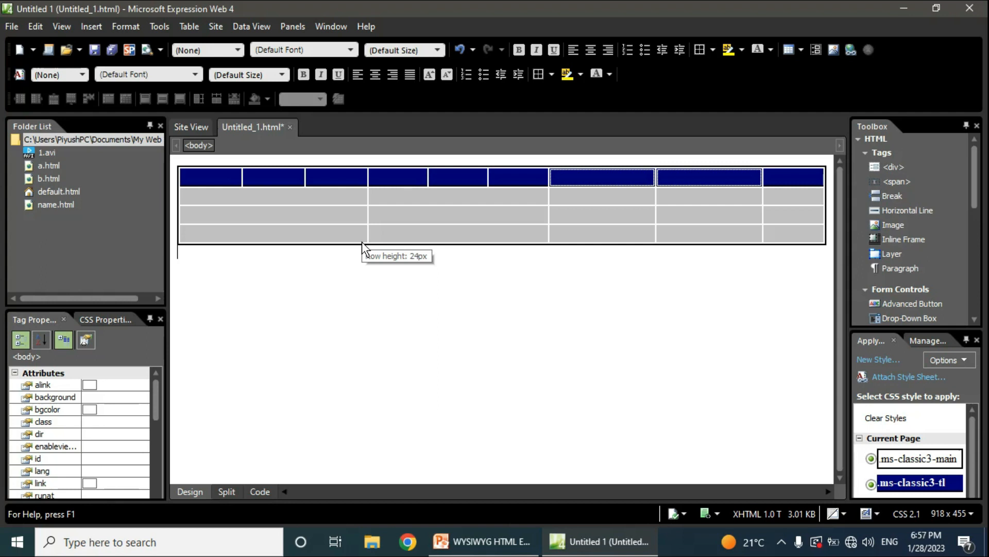
pyautogui.press('Return')
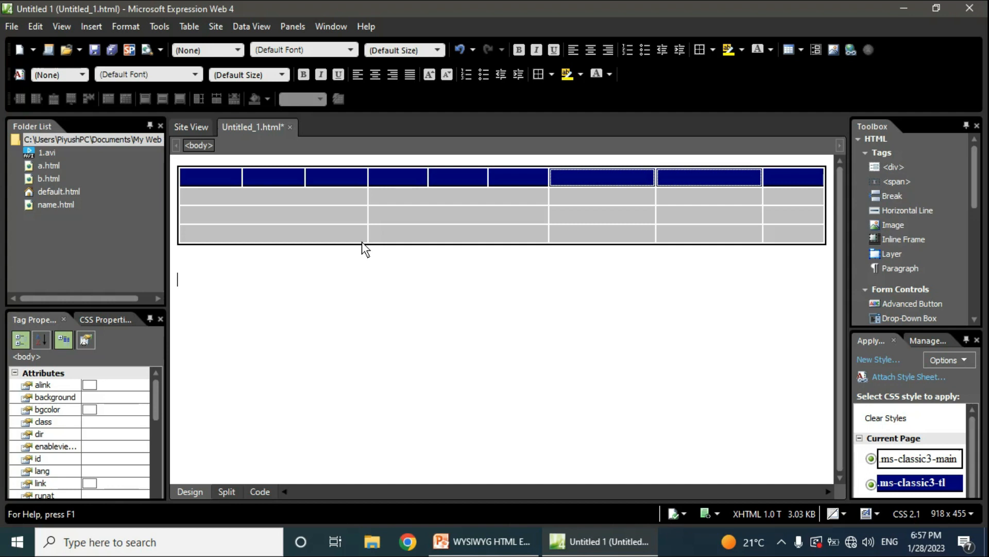
pyautogui.write('www.goo')
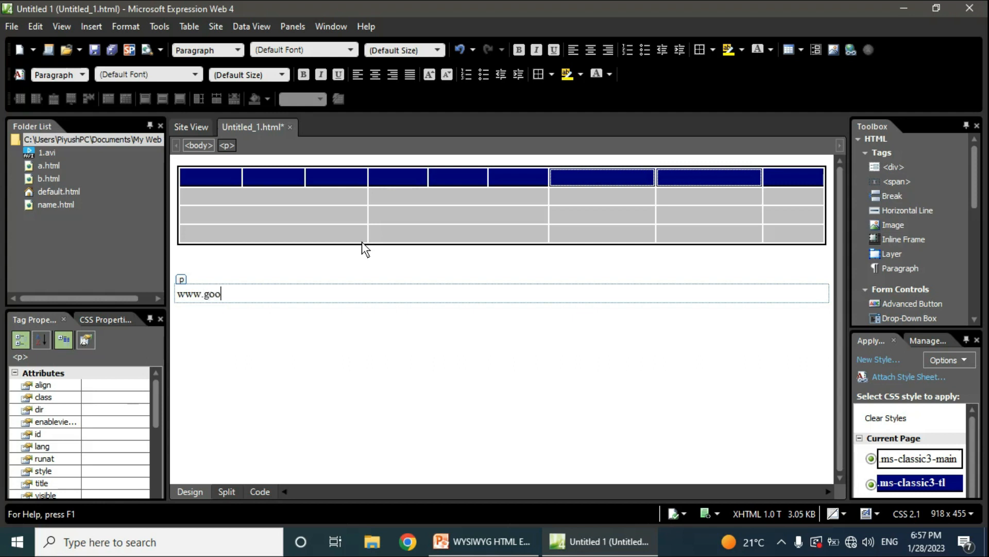
pyautogui.write('gle.com')
pyautogui.hotkey('shift', 'Left')
pyautogui.hotkey('shift', 'Left')
pyautogui.hotkey('shift', 'Left')
pyautogui.hotkey('shift', 'Left')
pyautogui.hotkey('shift', 'Left')
pyautogui.hotkey('shift', 'Left')
pyautogui.hotkey('shift', 'Left')
pyautogui.hotkey('shift', 'Left')
pyautogui.hotkey('shift', 'Left')
pyautogui.hotkey('shift', 'Left')
pyautogui.hotkey('shift', 'Left')
pyautogui.hotkey('shift', 'Left')
pyautogui.hotkey('shift', 'Left')
pyautogui.hotkey('shift', 'Left')
pyautogui.hotkey('shift', 'Left')
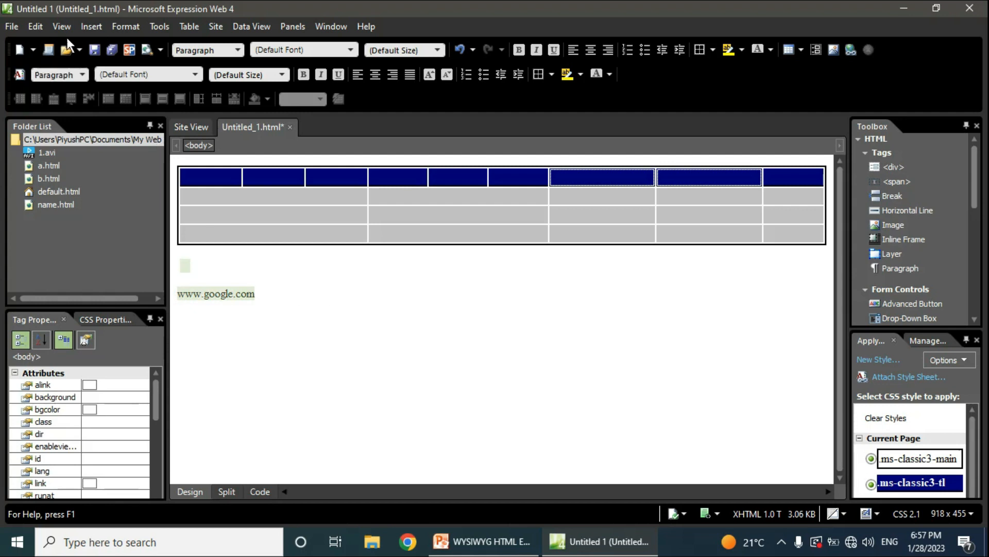
pyautogui.click(92, 26)
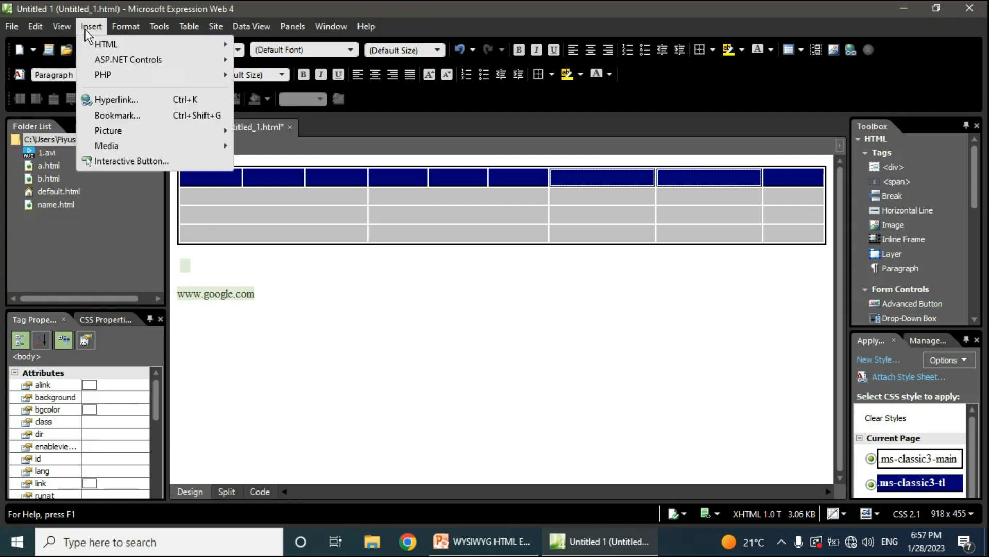
pyautogui.click(137, 97)
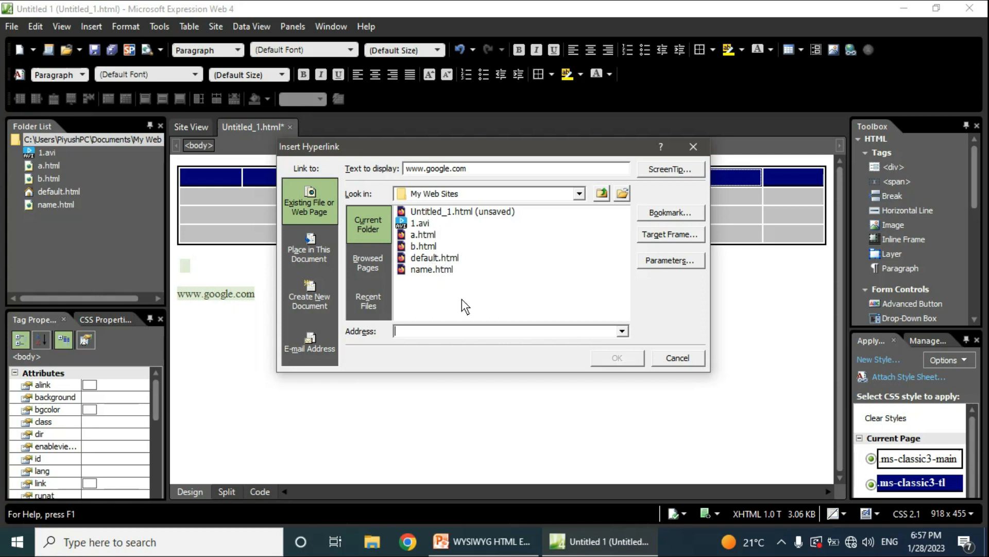
pyautogui.write('www')
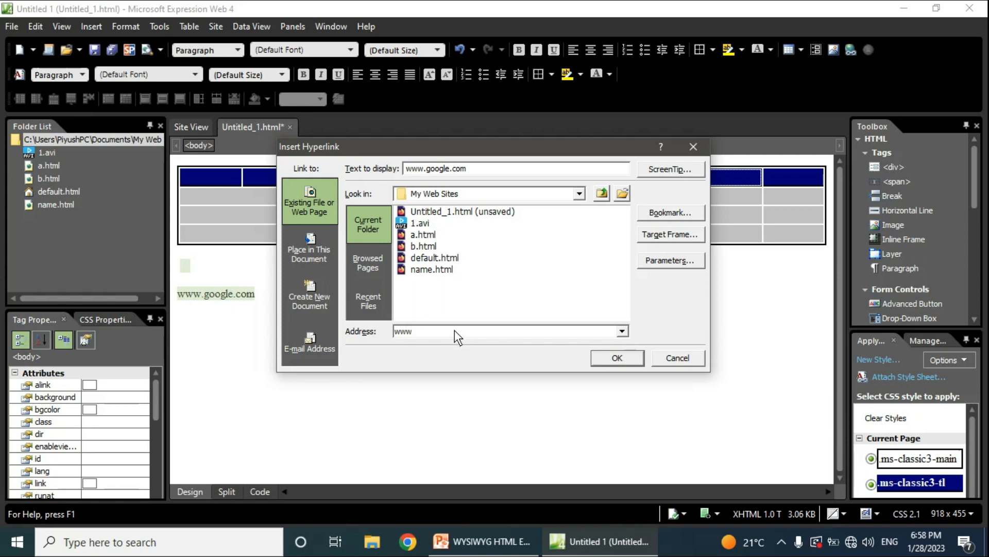
pyautogui.write('.google.com')
pyautogui.press('Tab')
pyautogui.click(620, 361)
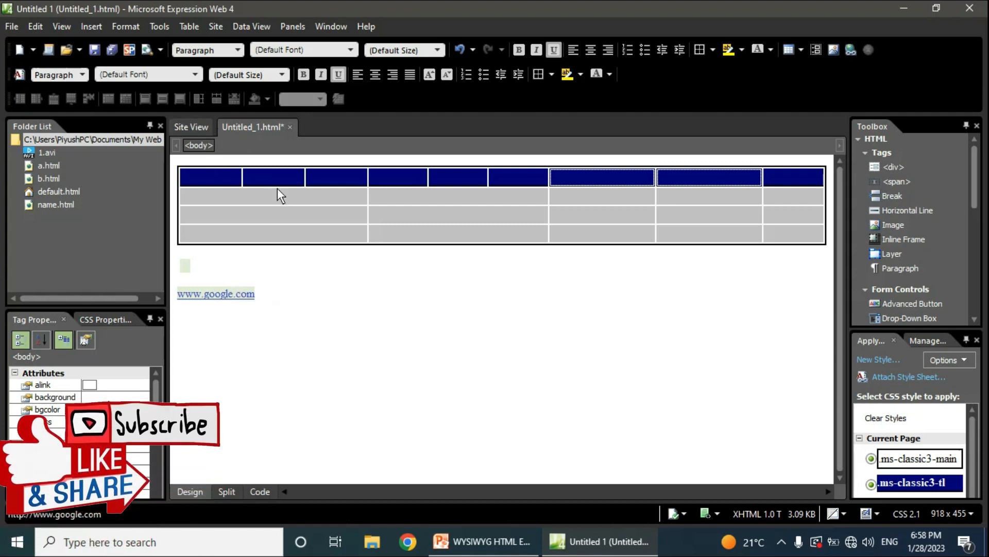
# Step: Save the page under the file name qwer
pyautogui.click(94, 50)
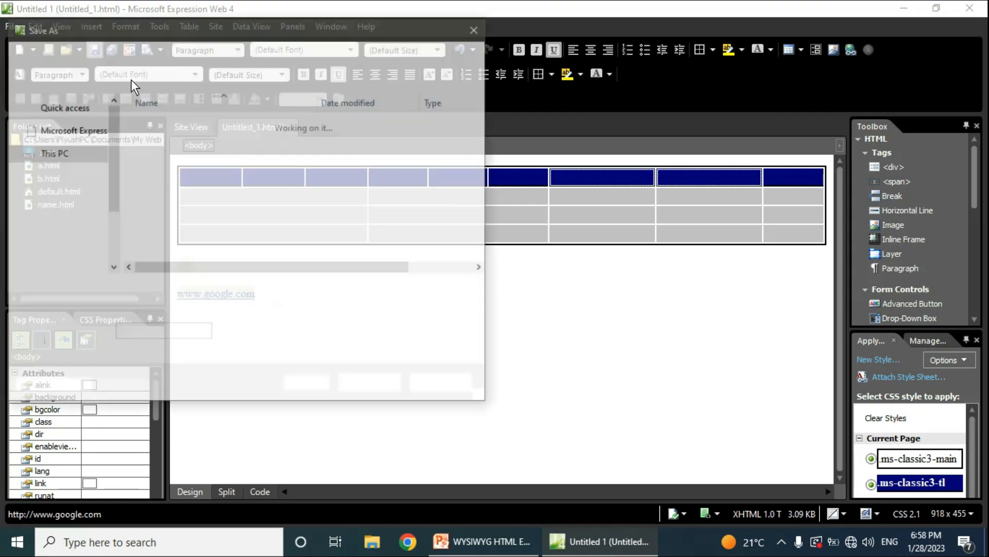
pyautogui.write('qwer')
pyautogui.click(388, 386)
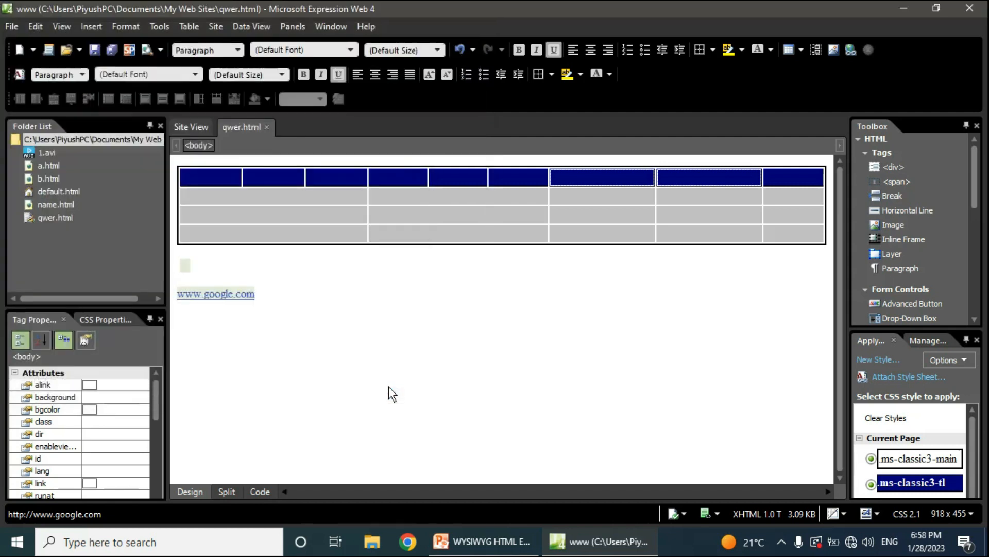
pyautogui.click(160, 53)
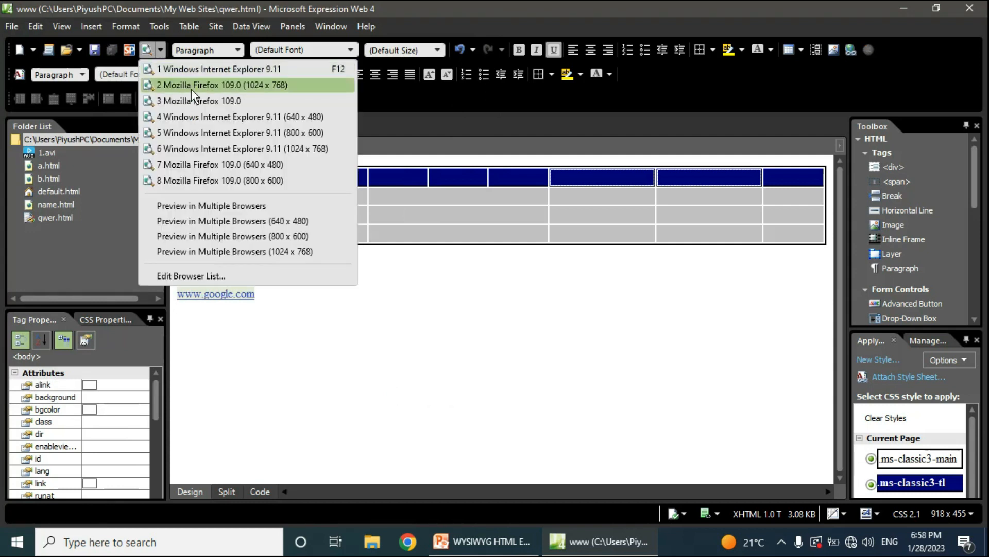
pyautogui.click(191, 89)
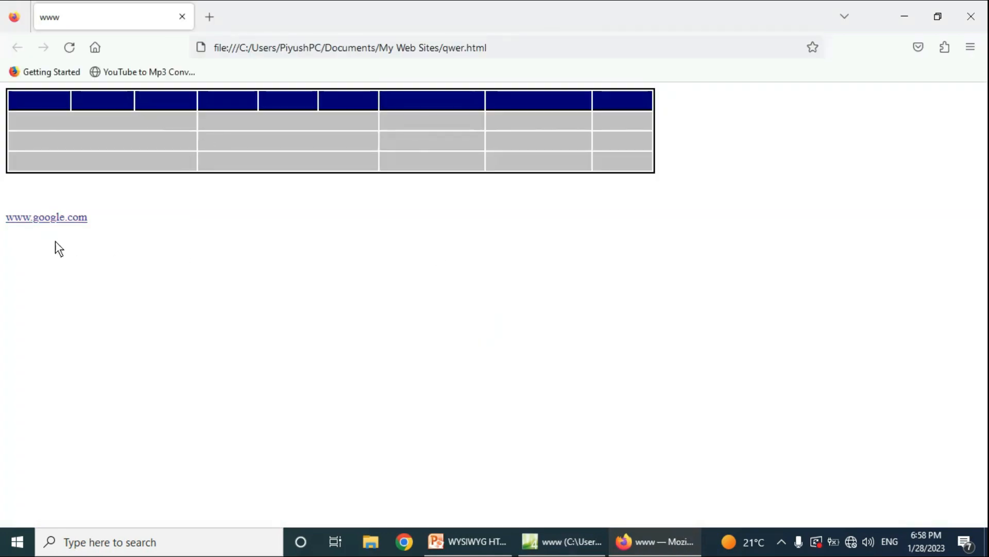
pyautogui.click(51, 219)
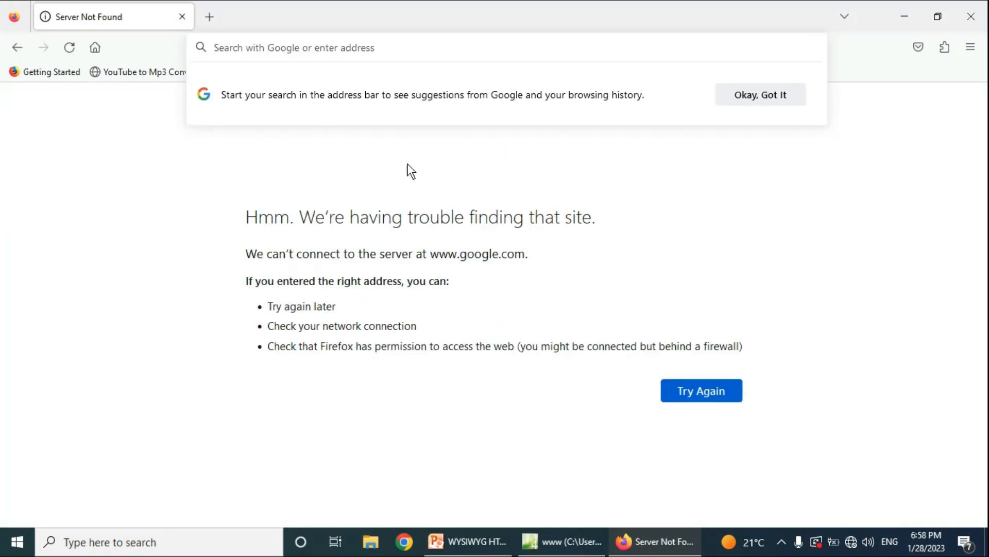
pyautogui.click(851, 541)
pyautogui.click(837, 142)
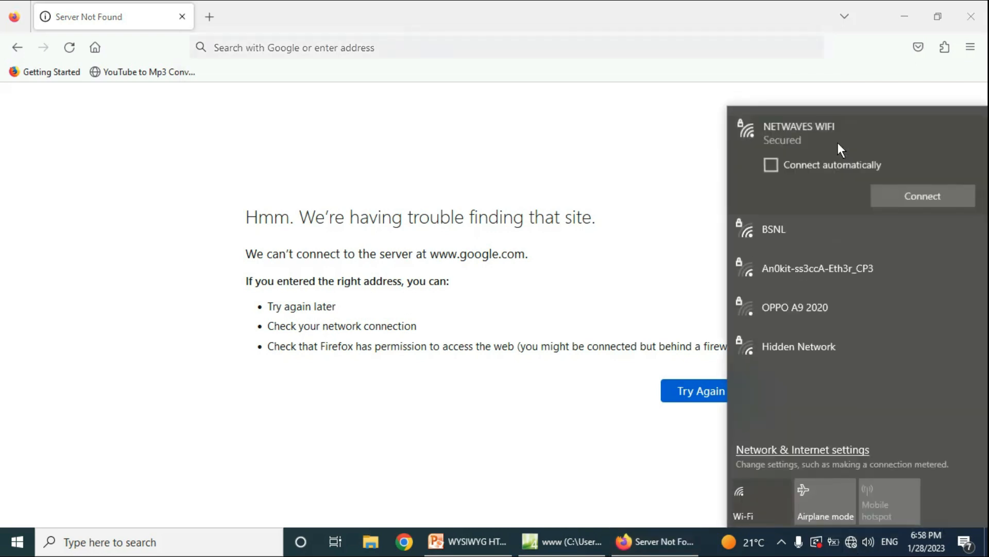
pyautogui.click(921, 200)
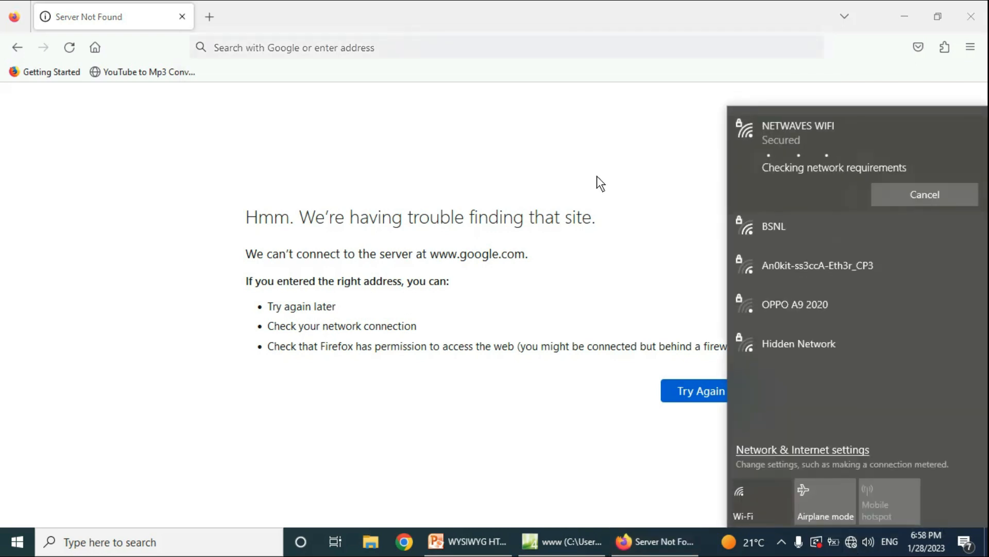
pyautogui.click(21, 50)
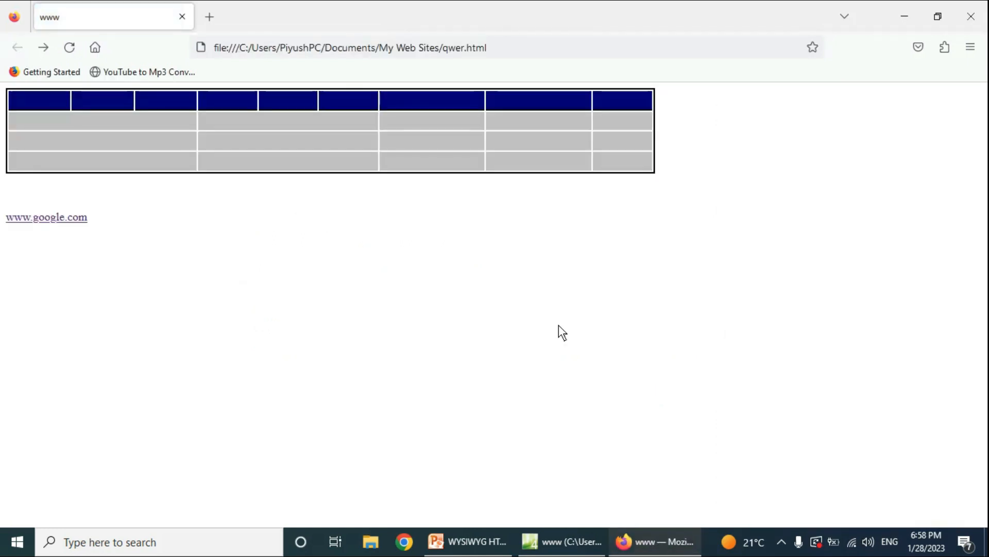
pyautogui.click(43, 220)
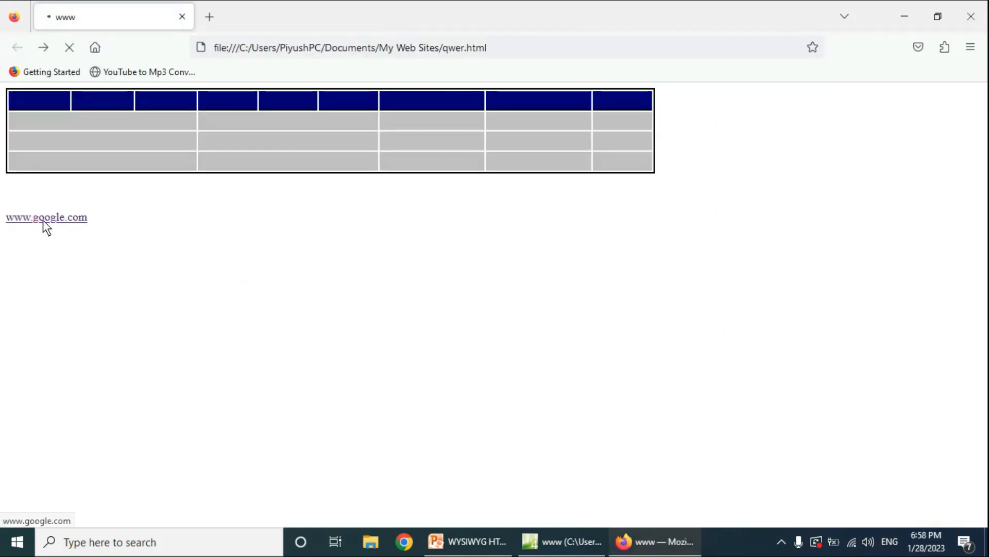
pyautogui.click(487, 214)
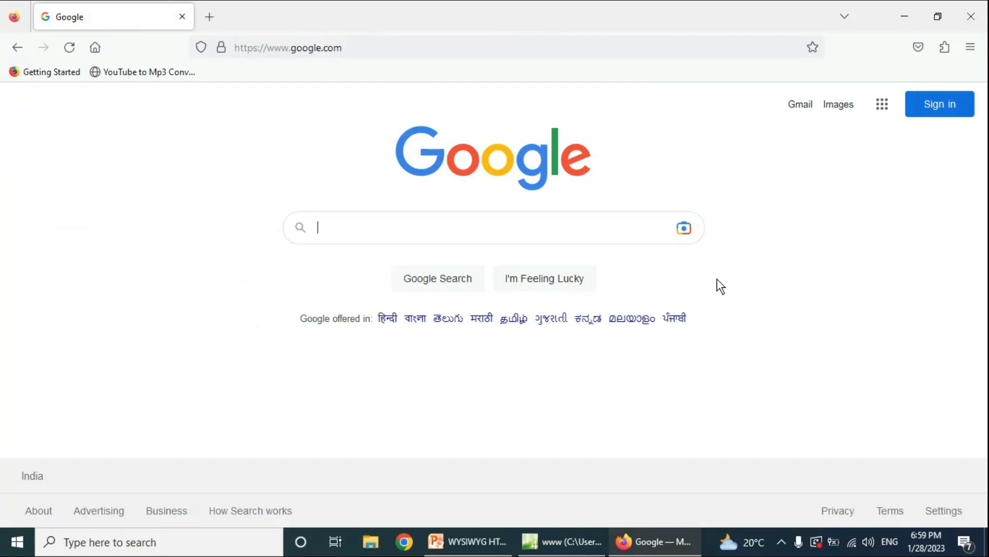
pyautogui.click(577, 541)
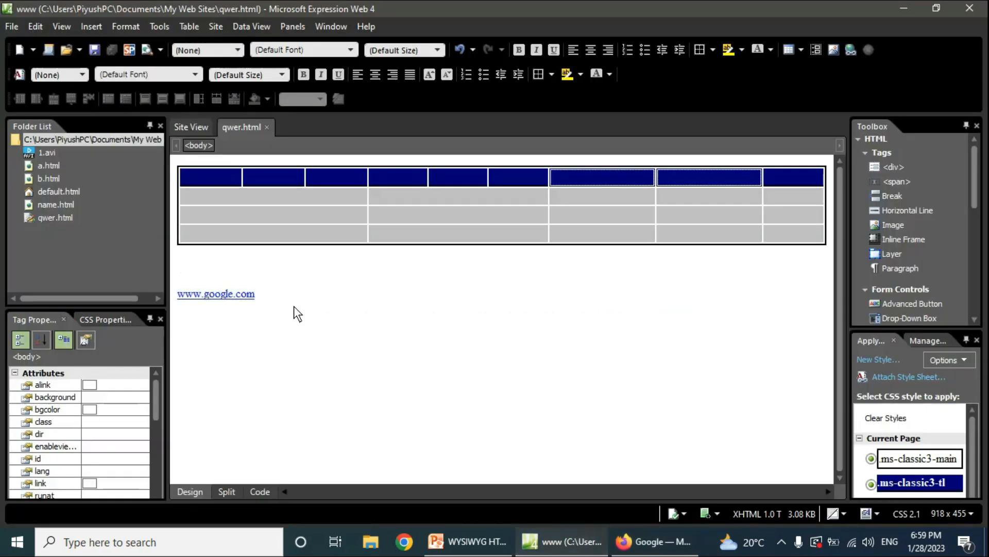
pyautogui.write('a.')
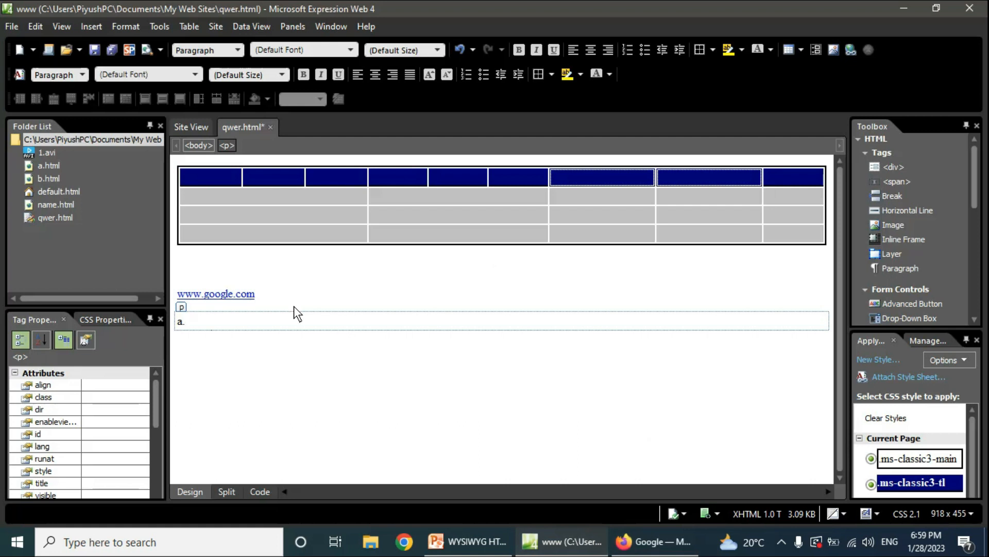
pyautogui.write('html')
pyautogui.hotkey('shift', 'Left')
pyautogui.hotkey('shift', 'Left')
pyautogui.hotkey('shift', 'Left')
pyautogui.hotkey('shift', 'Left')
pyautogui.hotkey('shift', 'Left')
pyautogui.hotkey('shift', 'Left')
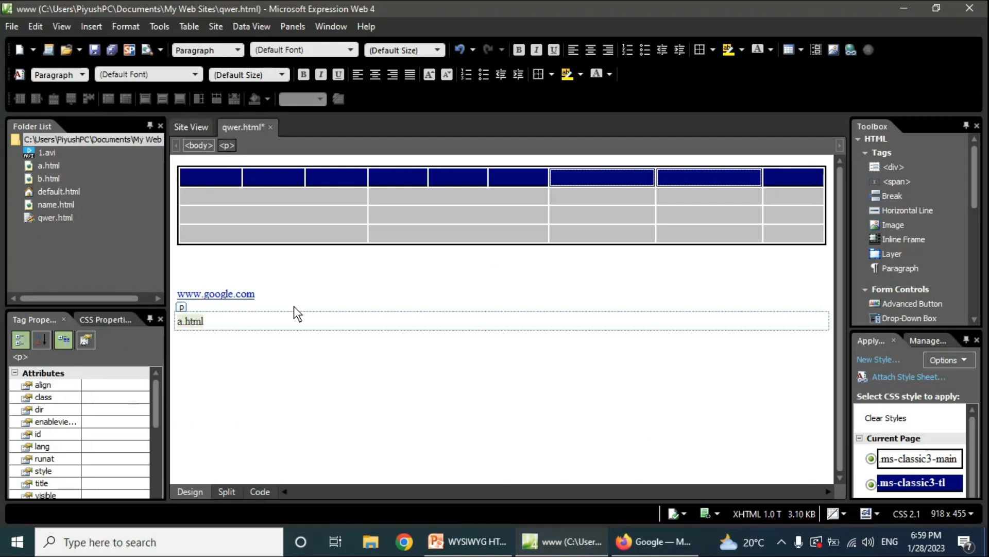
# Step: Turn the selected a.html text into a hyperlink to the existing file a.html in My Web Sites
pyautogui.click(82, 24)
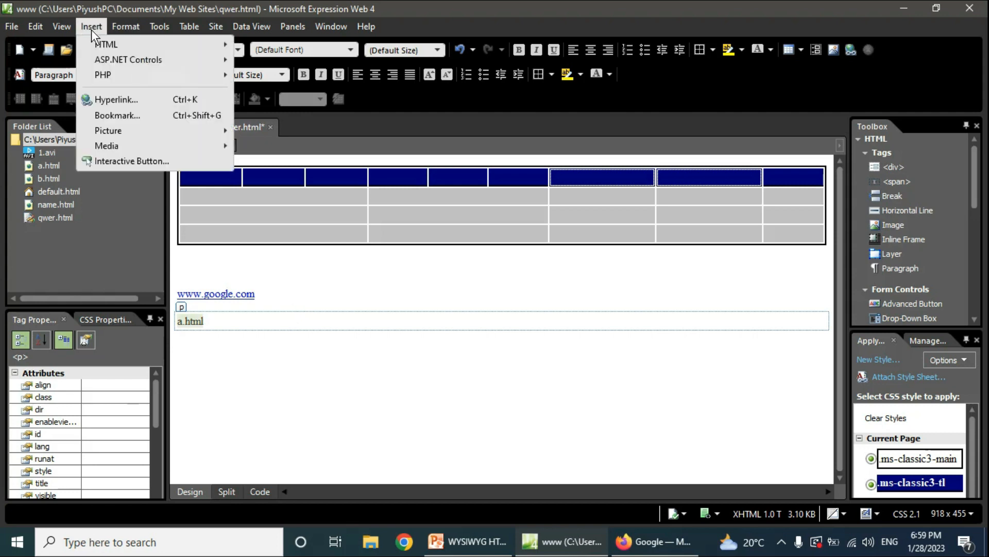
pyautogui.click(163, 99)
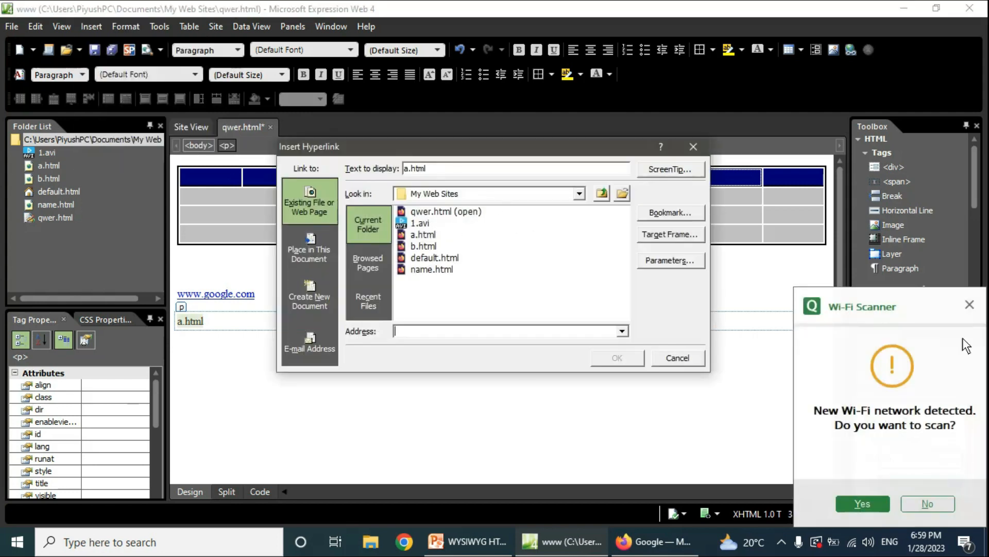
pyautogui.click(969, 305)
pyautogui.click(427, 236)
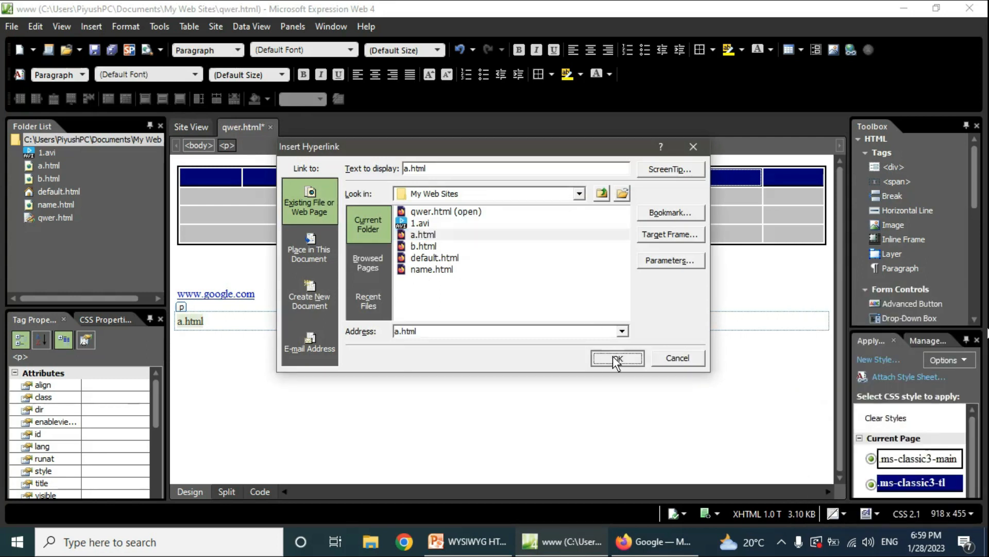
pyautogui.click(614, 355)
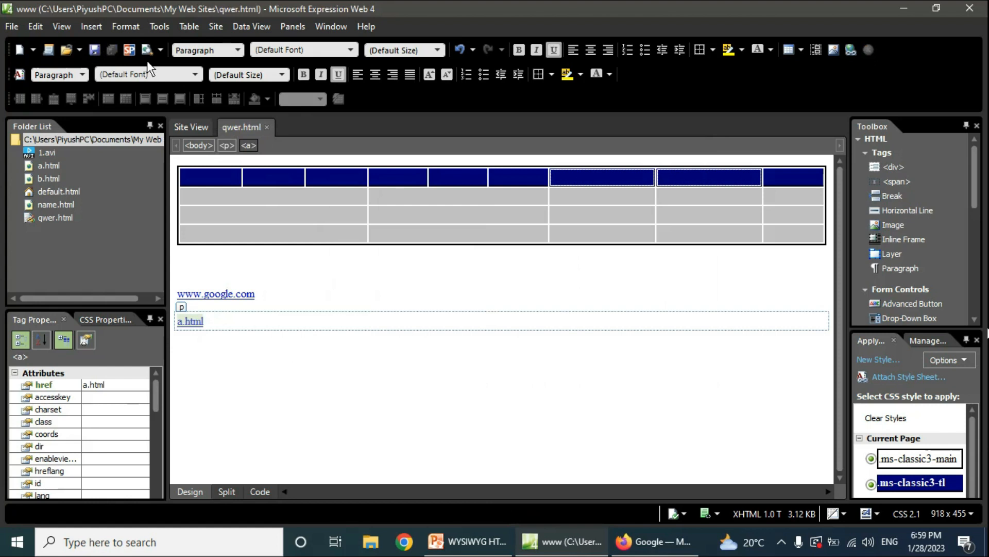
pyautogui.click(159, 53)
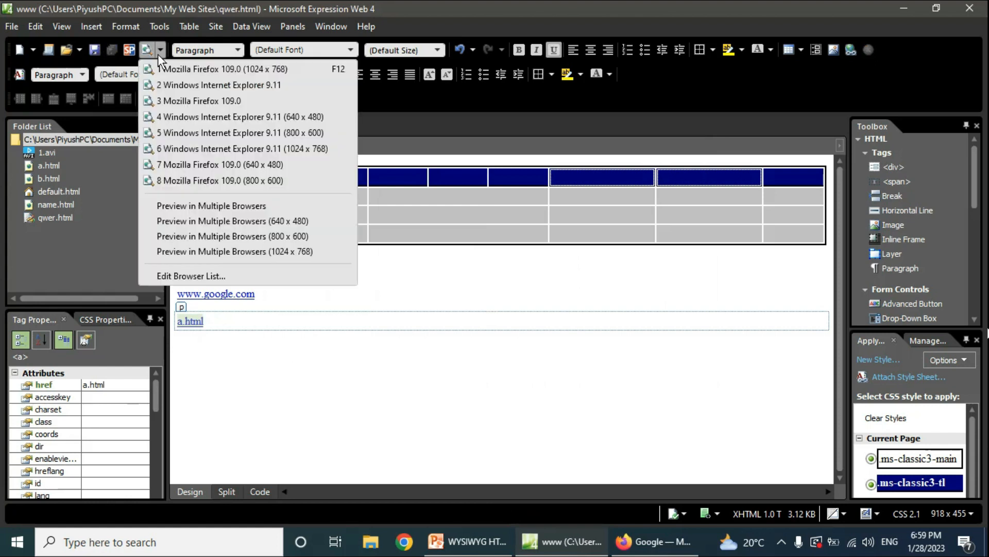
pyautogui.click(206, 71)
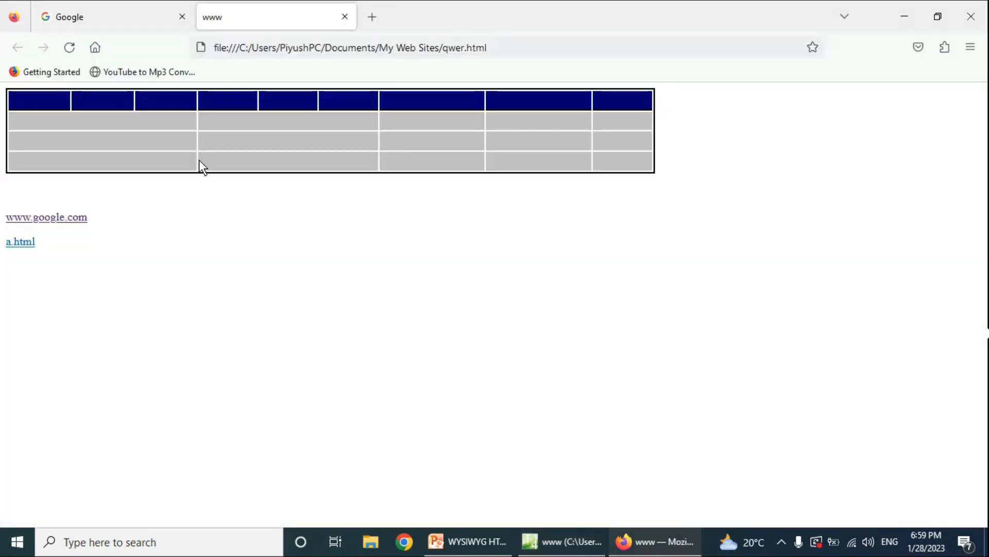
pyautogui.click(64, 216)
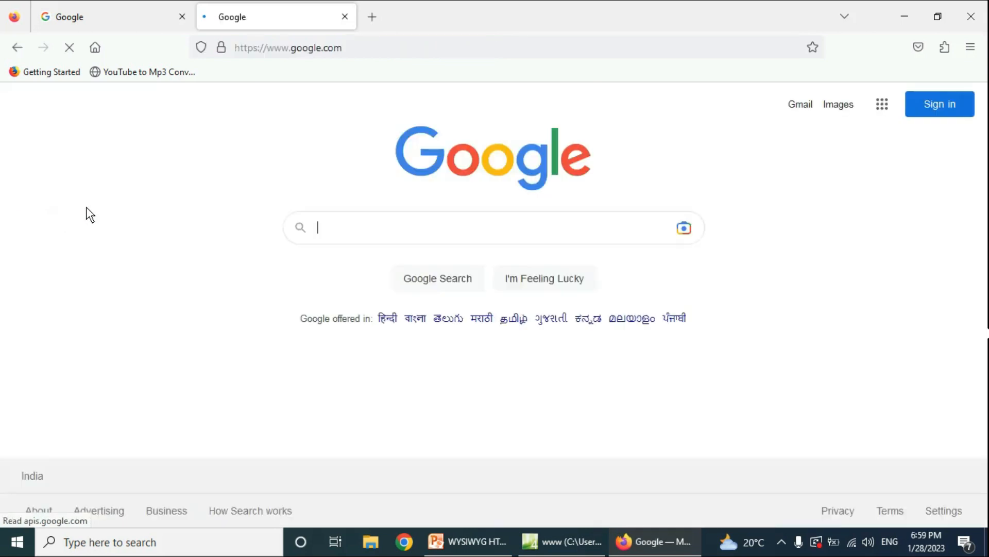
pyautogui.click(17, 46)
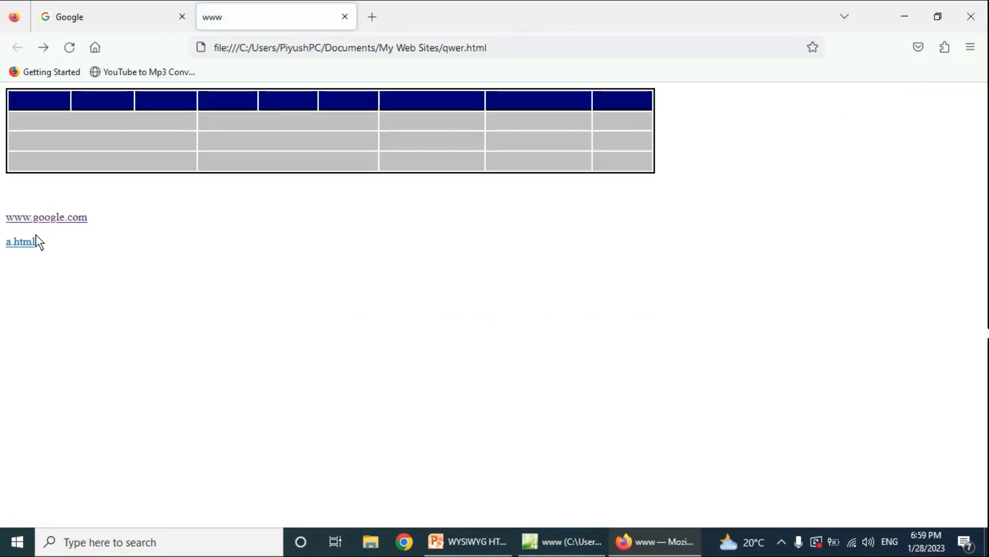
pyautogui.click(22, 243)
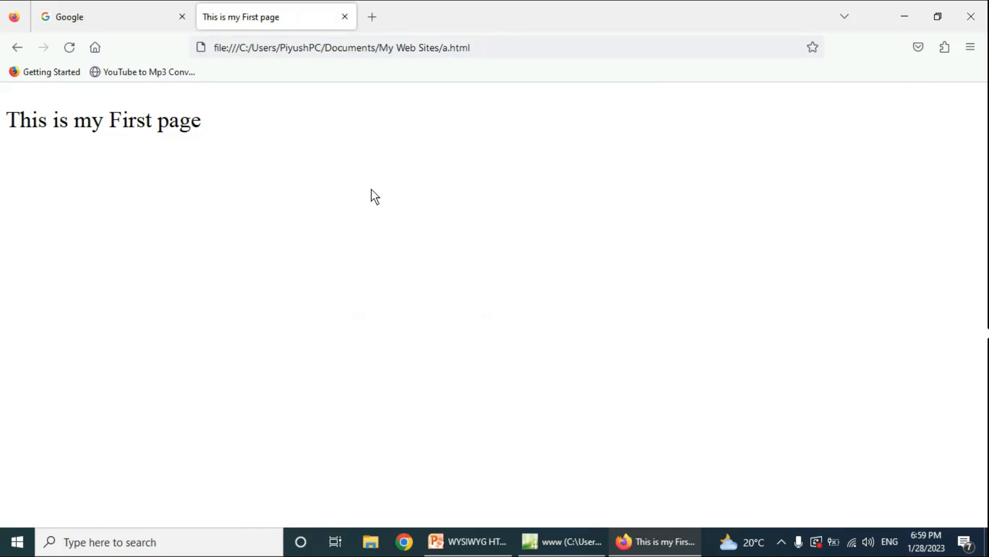
# Step: Switch back to Expression Web and create a new blank HTML page from the General page types
pyautogui.click(567, 550)
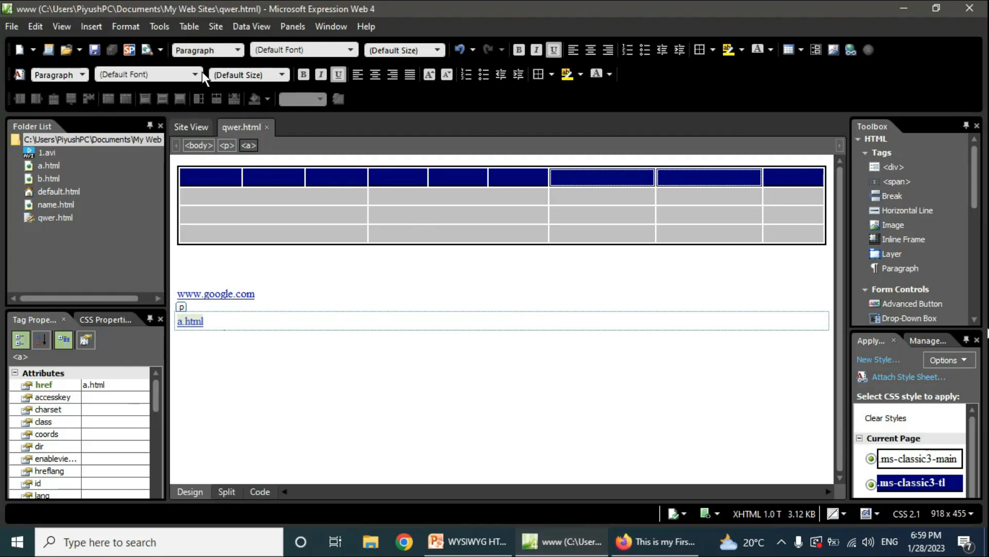
pyautogui.click(16, 31)
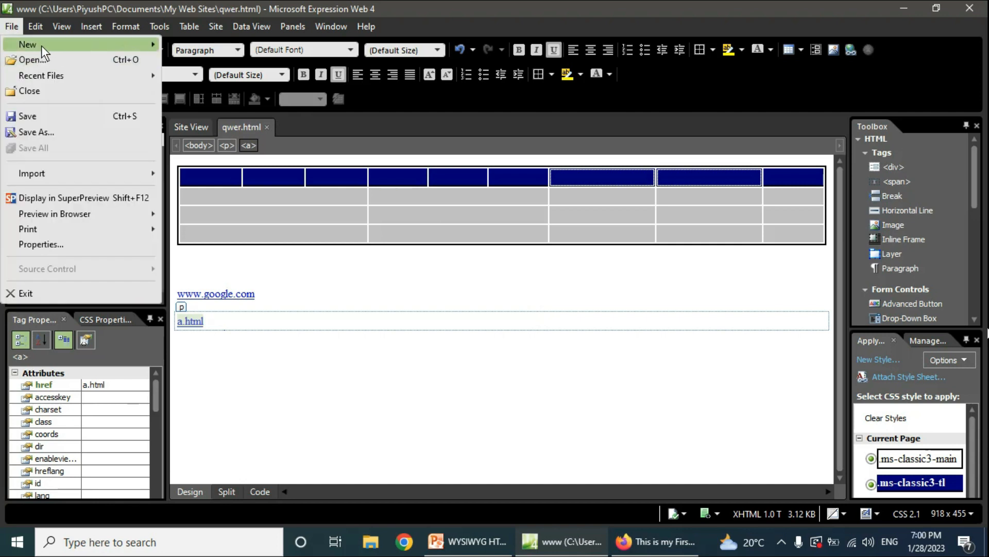
pyautogui.moveTo(131, 49)
pyautogui.click(200, 47)
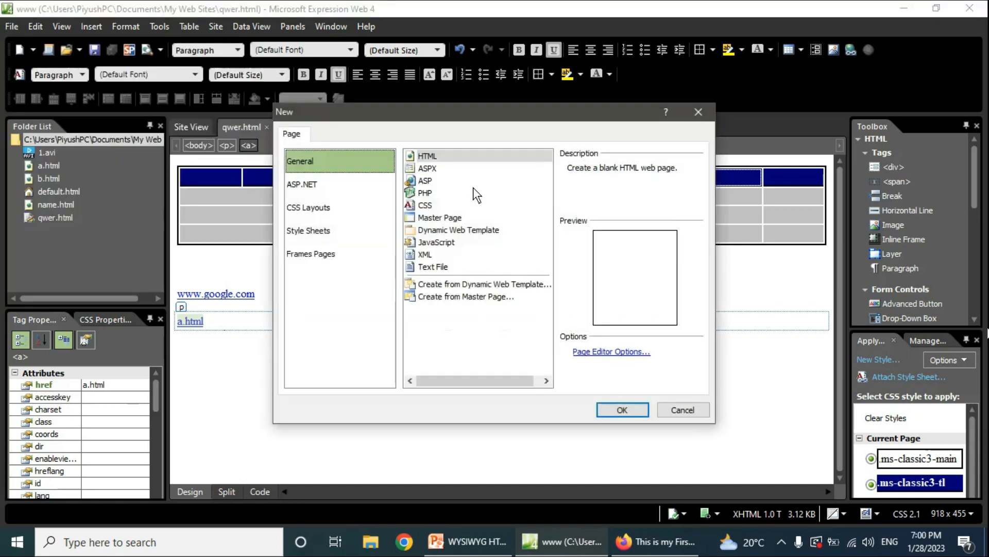
pyautogui.click(456, 153)
pyautogui.click(629, 411)
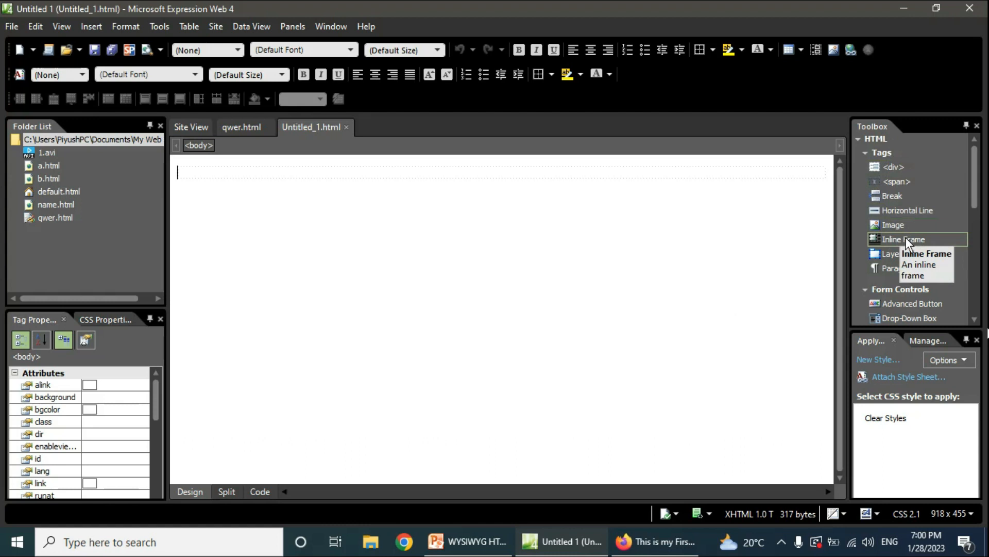
# Step: Insert an inline frame into the blank page and set a.html as its initial page
pyautogui.moveTo(905, 237)
pyautogui.mouseDown()
pyautogui.moveTo(744, 243)
pyautogui.moveTo(564, 227)
pyautogui.moveTo(326, 240)
pyautogui.mouseUp()
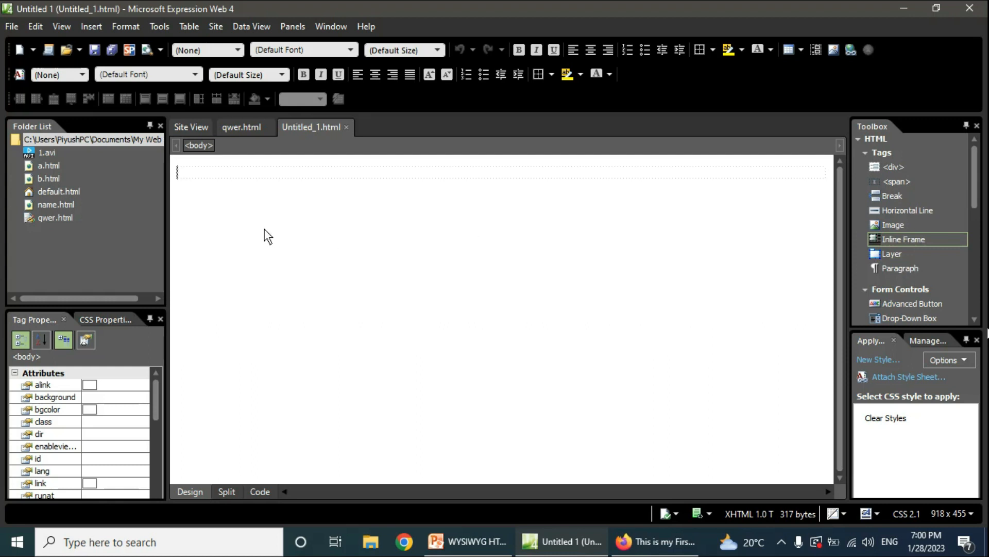
pyautogui.moveTo(267, 236); pyautogui.dragTo(264, 229)
pyautogui.click(271, 248)
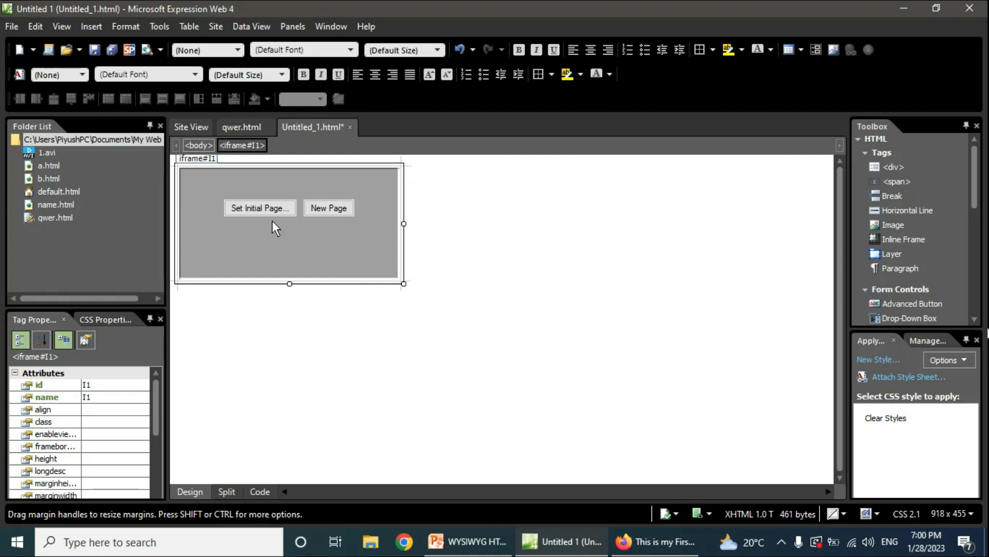
pyautogui.click(258, 211)
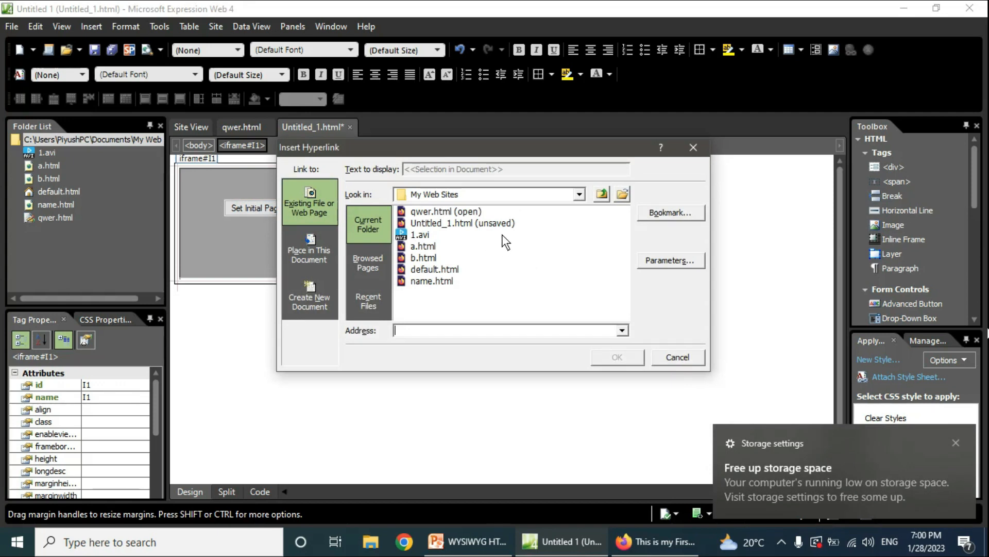
pyautogui.click(432, 247)
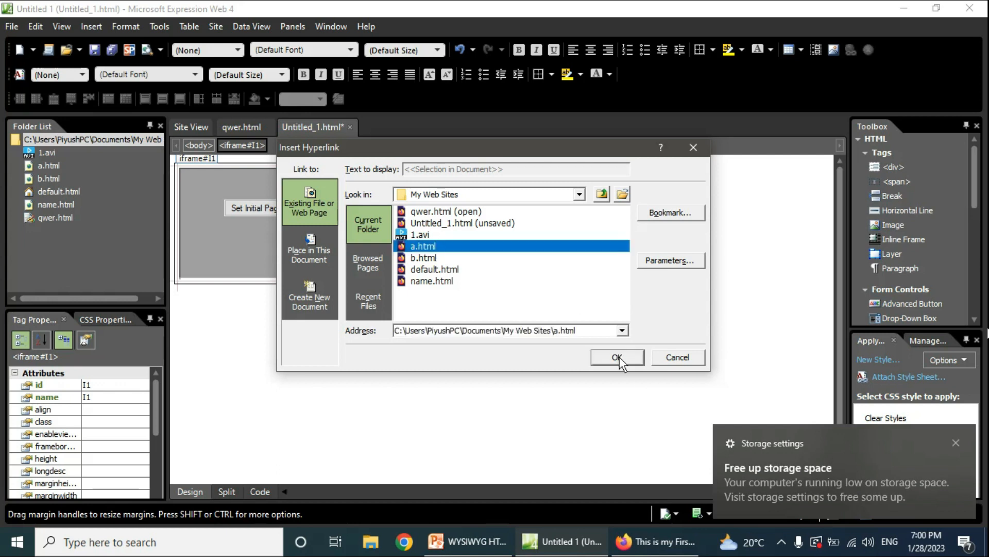
pyautogui.click(618, 357)
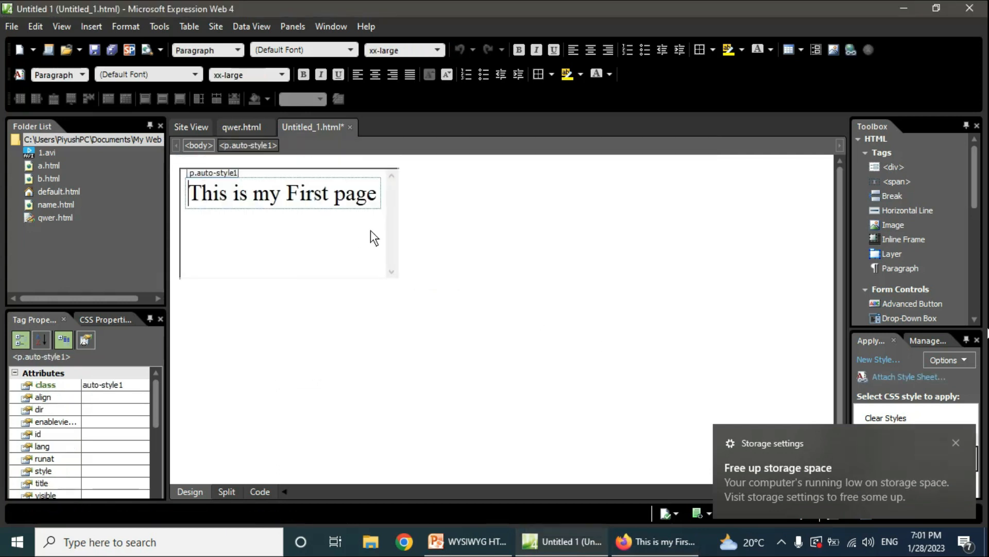
# Step: Insert a second inline frame beside the first one and set b.html as its initial page
pyautogui.click(357, 241)
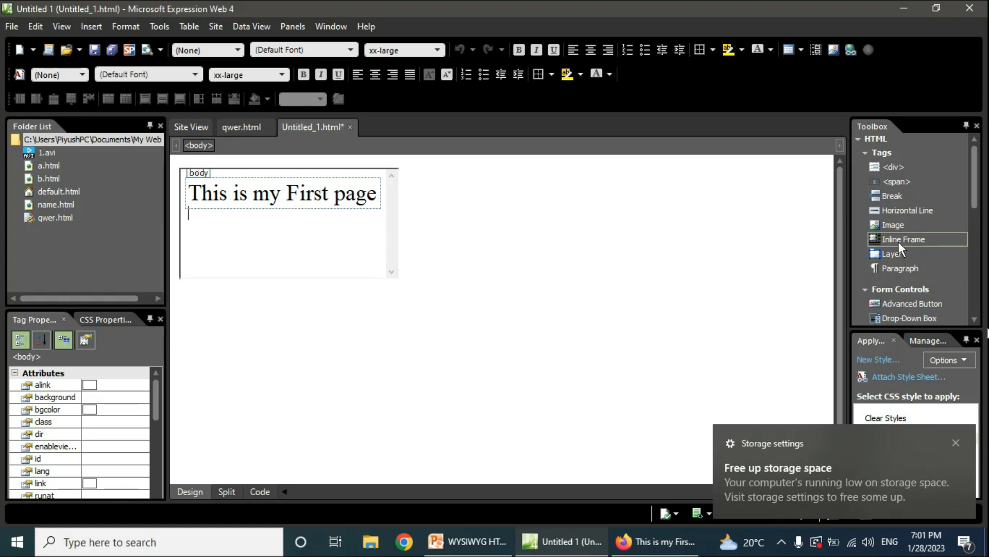
pyautogui.click(619, 264)
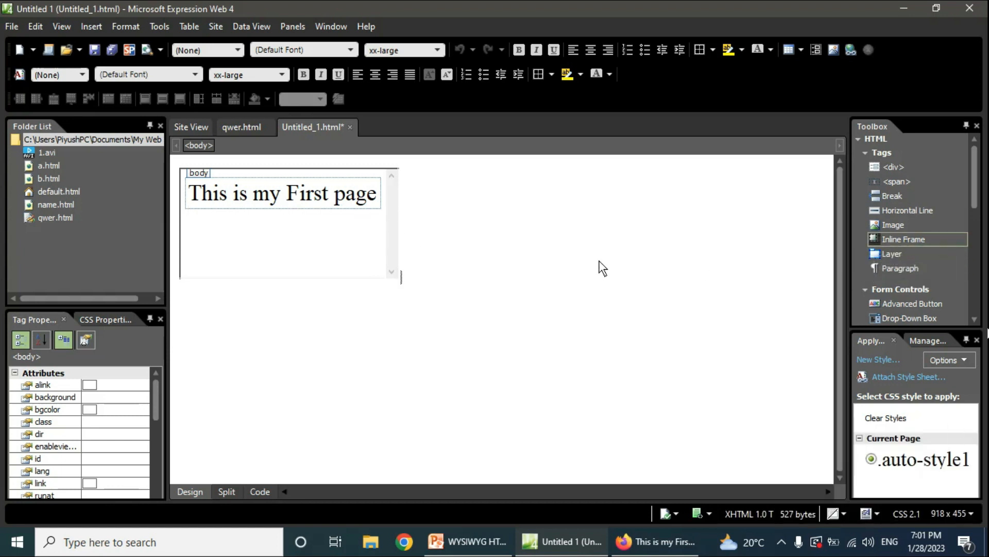
pyautogui.moveTo(602, 267); pyautogui.dragTo(602, 267)
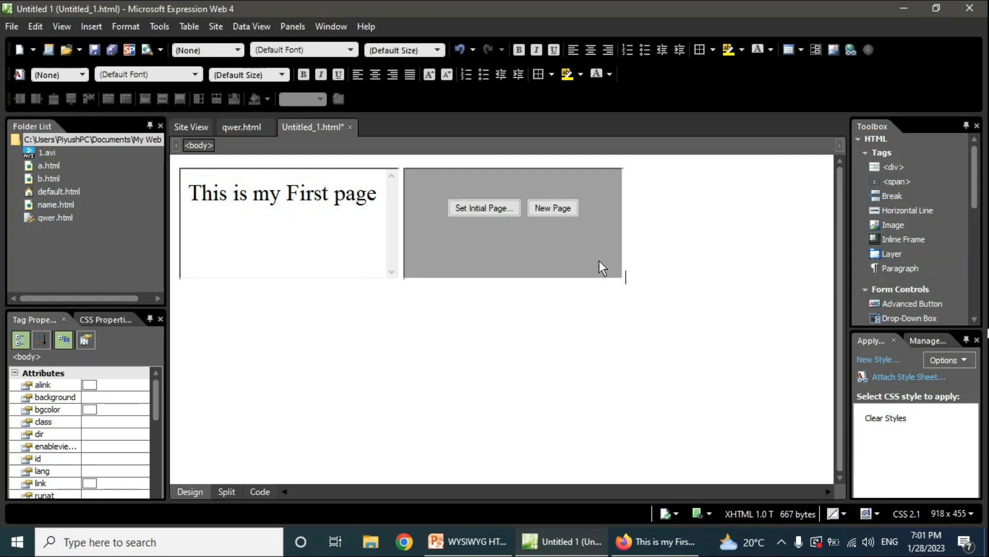
pyautogui.click(486, 210)
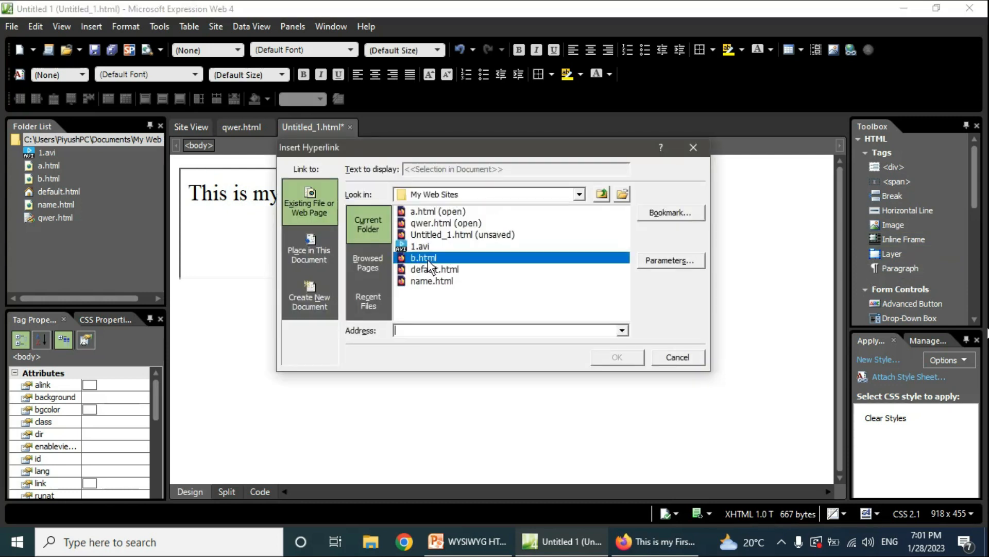
pyautogui.click(429, 258)
pyautogui.click(635, 358)
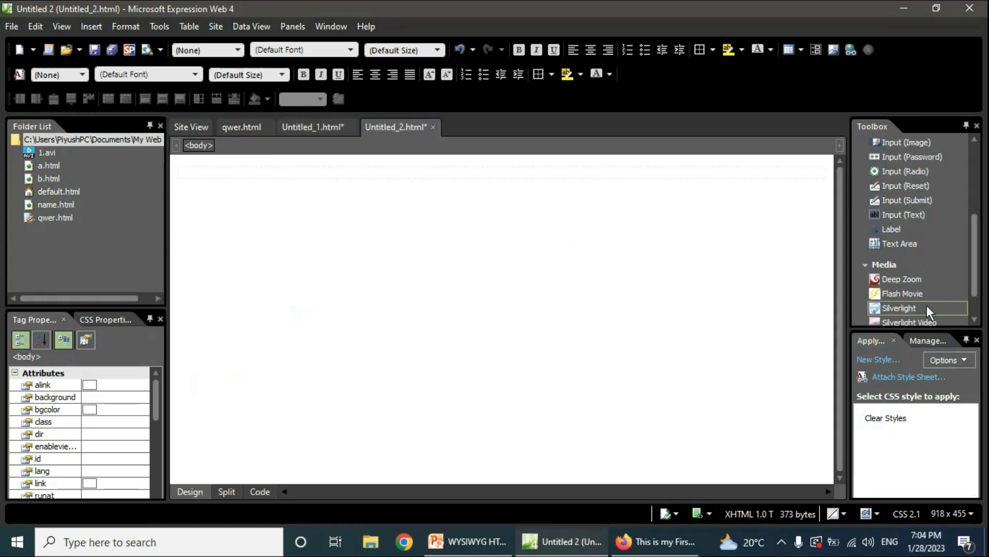
# Step: Insert a Form control into the empty Untitled_2.html page and place the cursor inside it
pyautogui.moveTo(978, 278); pyautogui.dragTo(975, 206)
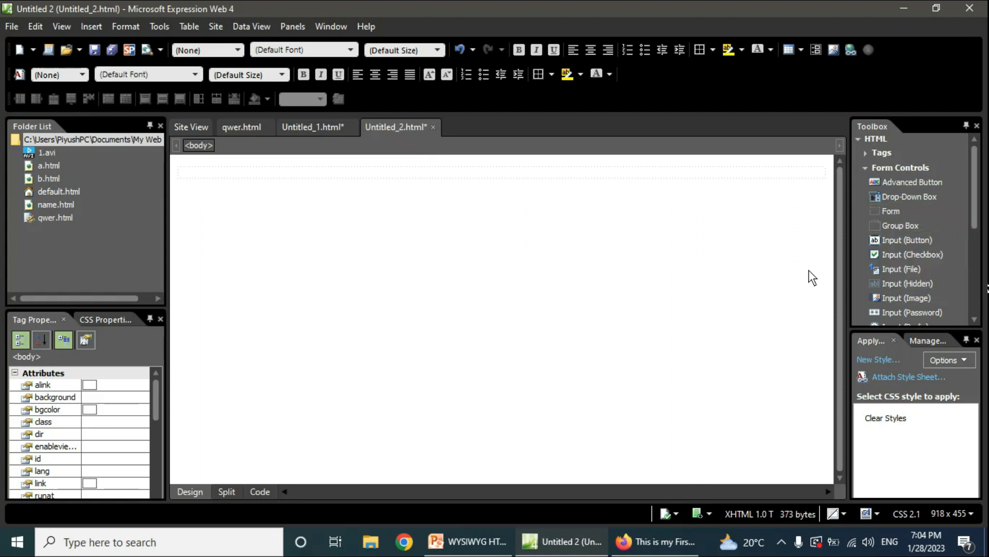
pyautogui.moveTo(902, 213); pyautogui.dragTo(277, 204)
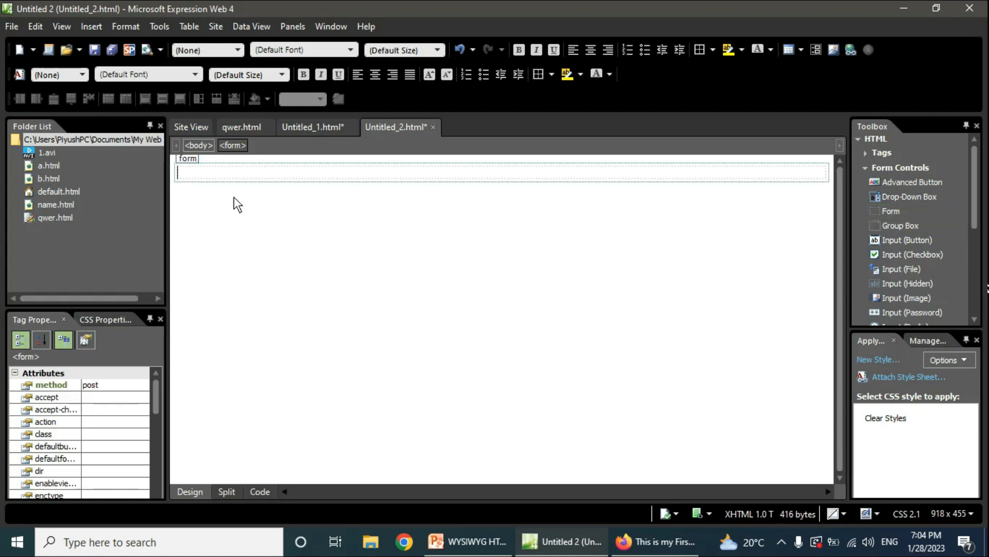
pyautogui.click(230, 146)
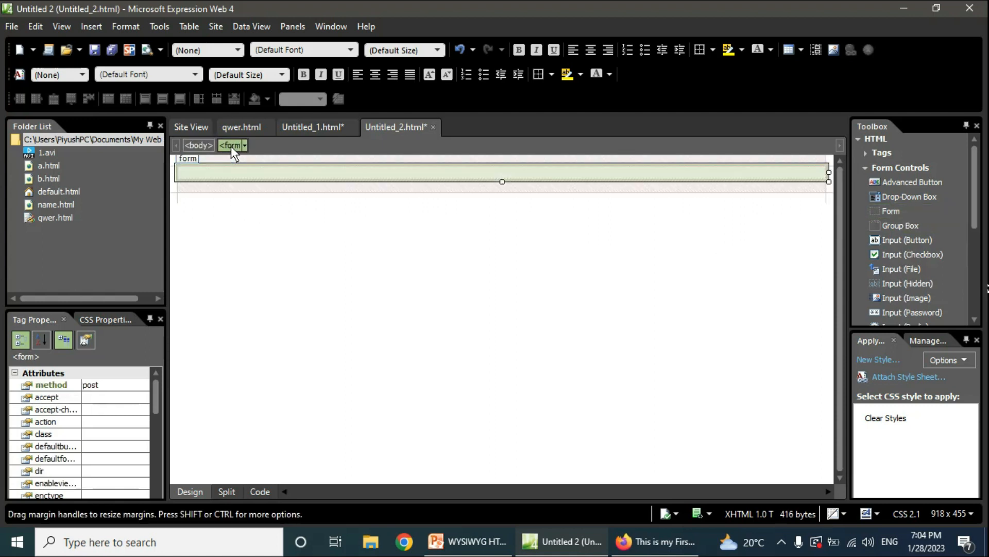
pyautogui.click(228, 171)
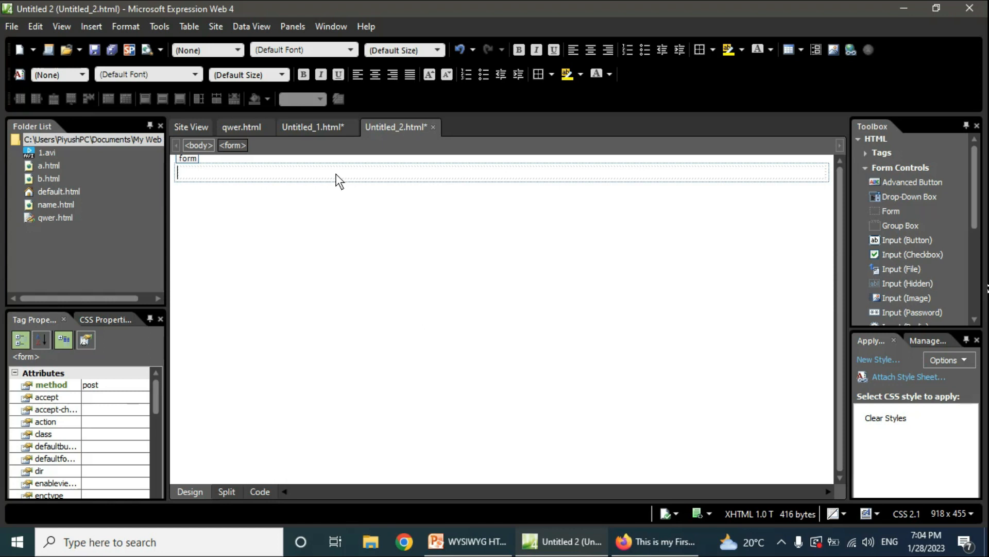
pyautogui.moveTo(974, 208); pyautogui.dragTo(973, 264)
pyautogui.moveTo(900, 256); pyautogui.dragTo(347, 173)
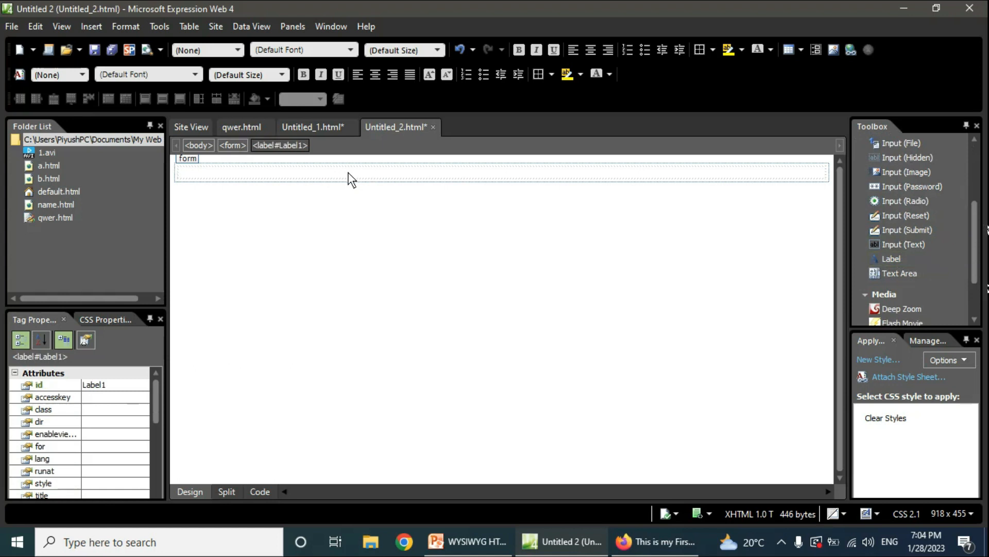
pyautogui.write('nAME')
pyautogui.press('BackSpace')
pyautogui.press('BackSpace')
pyautogui.press('BackSpace')
pyautogui.press('BackSpace')
pyautogui.press('BackSpace')
# Step: Enter NAME in the form, add an Input (Text) field beside it and insert two line breaks after the field
pyautogui.write('NAME')
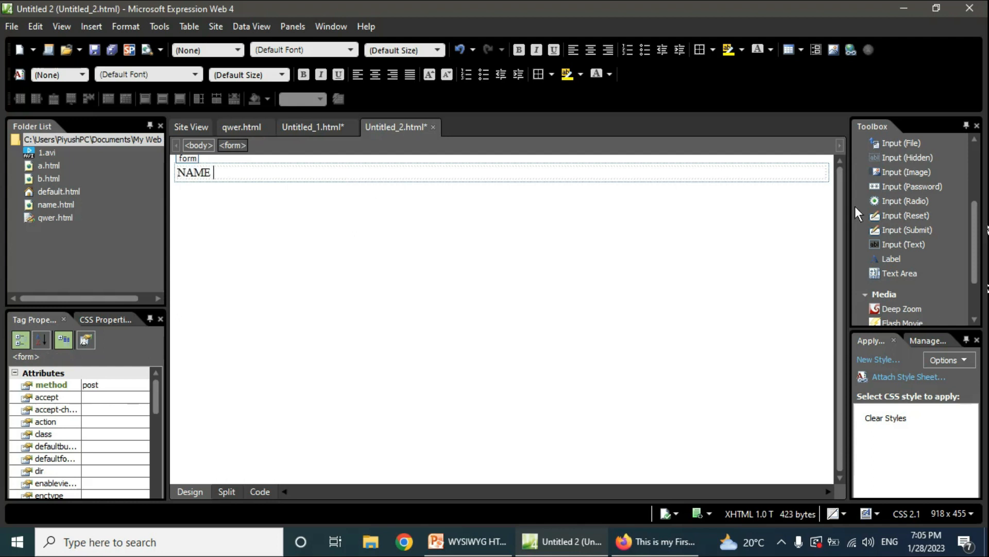
pyautogui.doubleClick(891, 245)
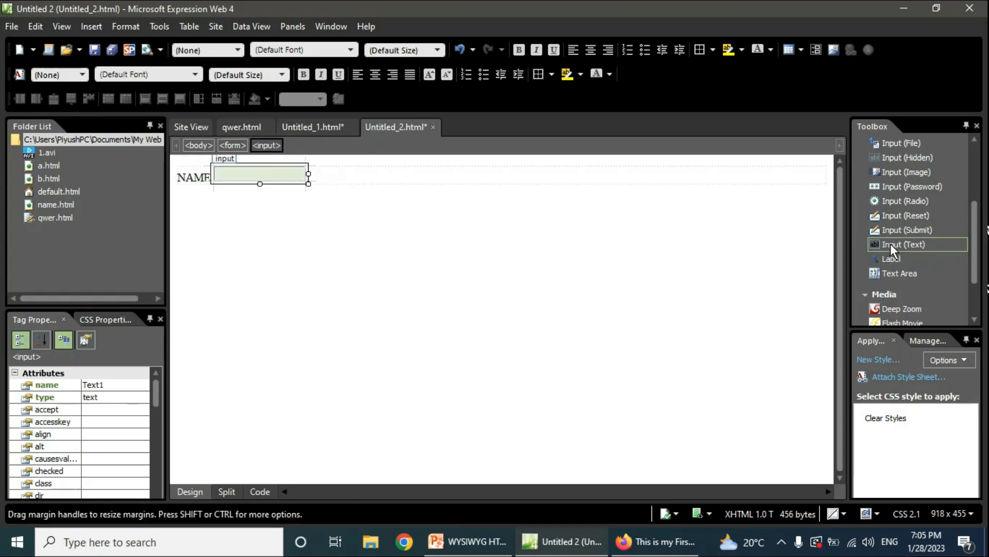
pyautogui.click(370, 175)
pyautogui.press('Return')
pyautogui.press('Return')
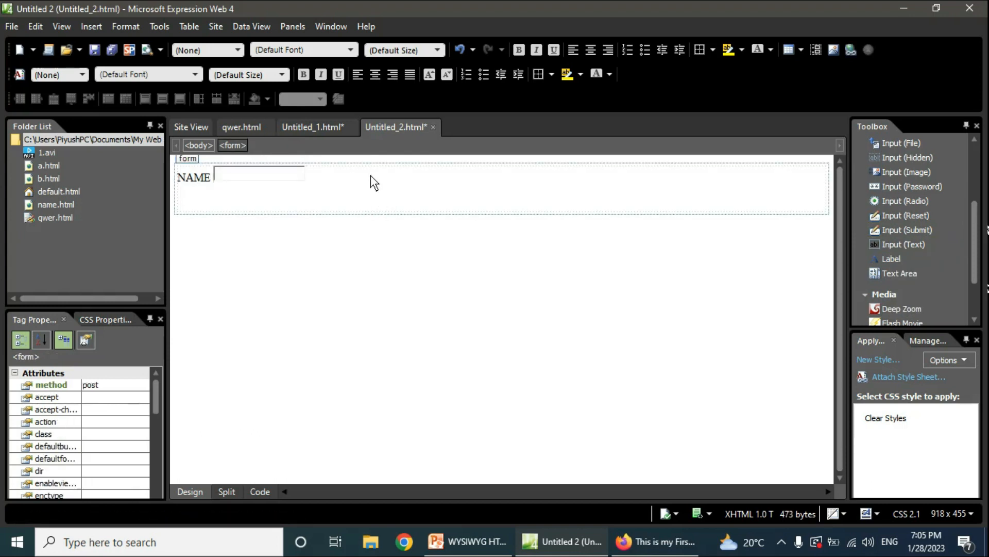
pyautogui.doubleClick(902, 261)
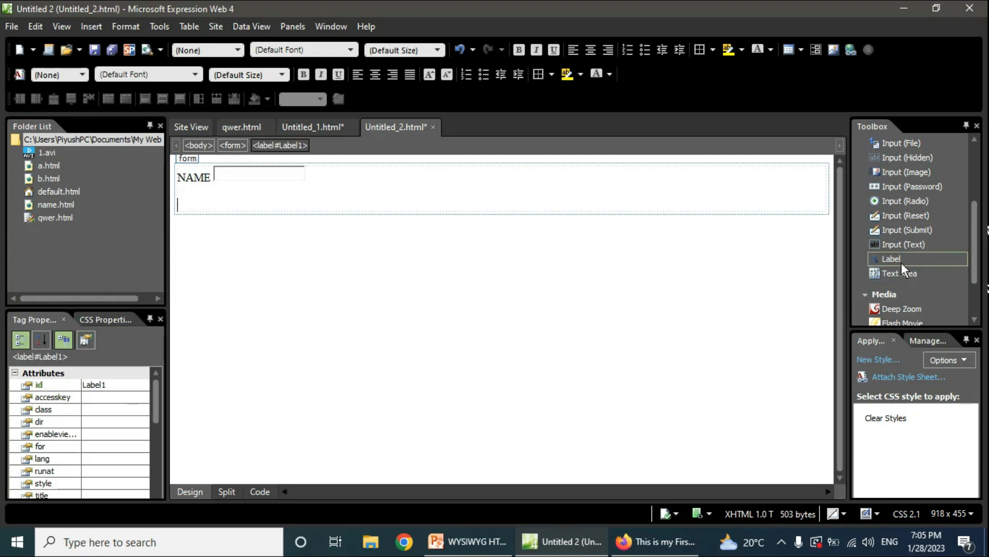
pyautogui.write('aDDR')
pyautogui.press('BackSpace')
pyautogui.press('BackSpace')
pyautogui.press('BackSpace')
pyautogui.press('BackSpace')
pyautogui.press('BackSpace')
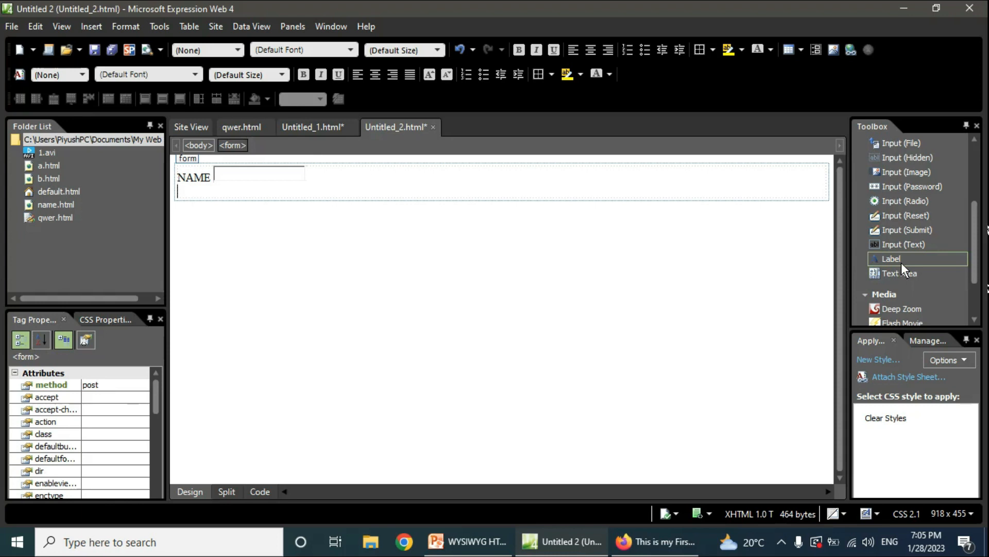
pyautogui.press('Return')
# Step: Enter ADDRESS on the line below the NAME field and add an Input (Text) field beside it
pyautogui.write('ADDRESS')
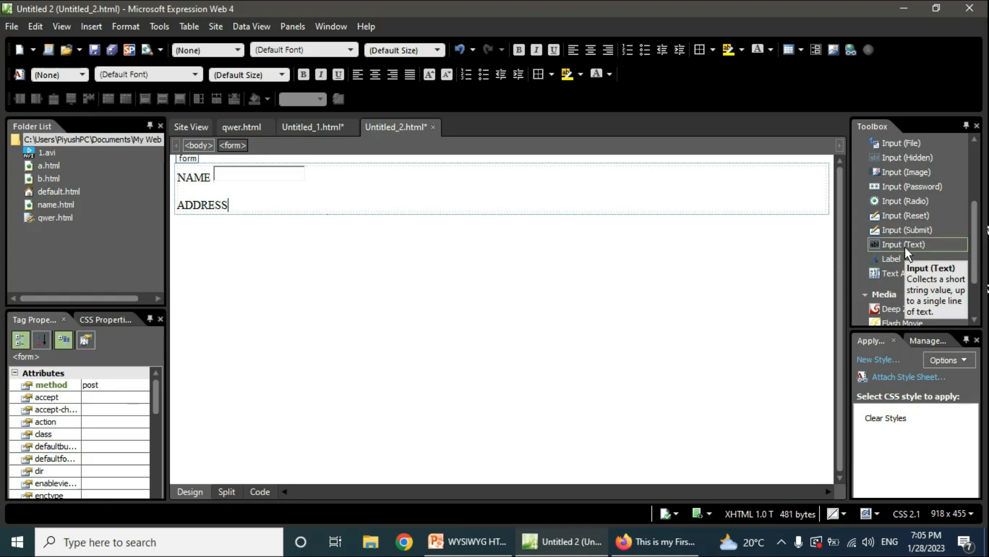
pyautogui.doubleClick(904, 246)
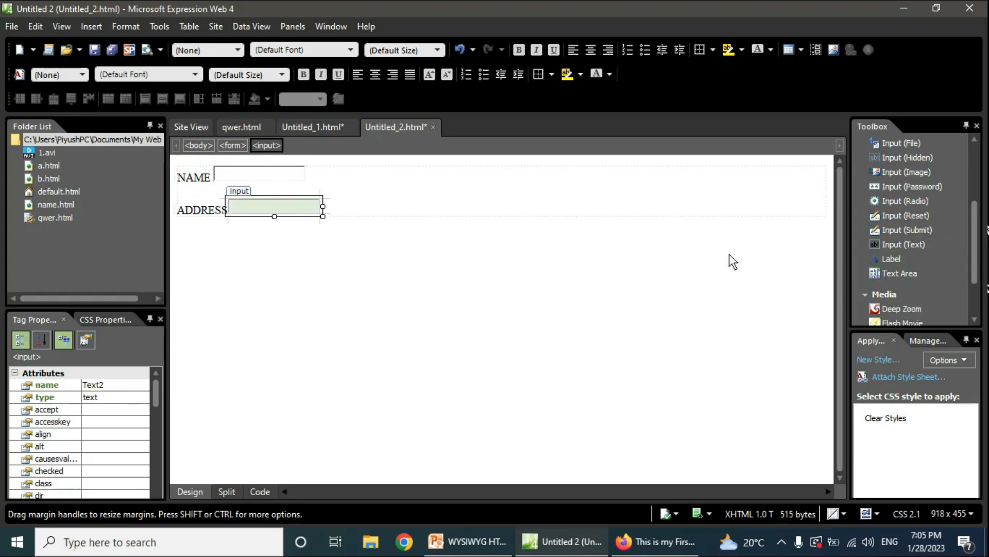
# Step: Insert two line breaks after the ADDRESS field and enter GENDER on the new line
pyautogui.click(422, 214)
pyautogui.press('Return')
pyautogui.press('Return')
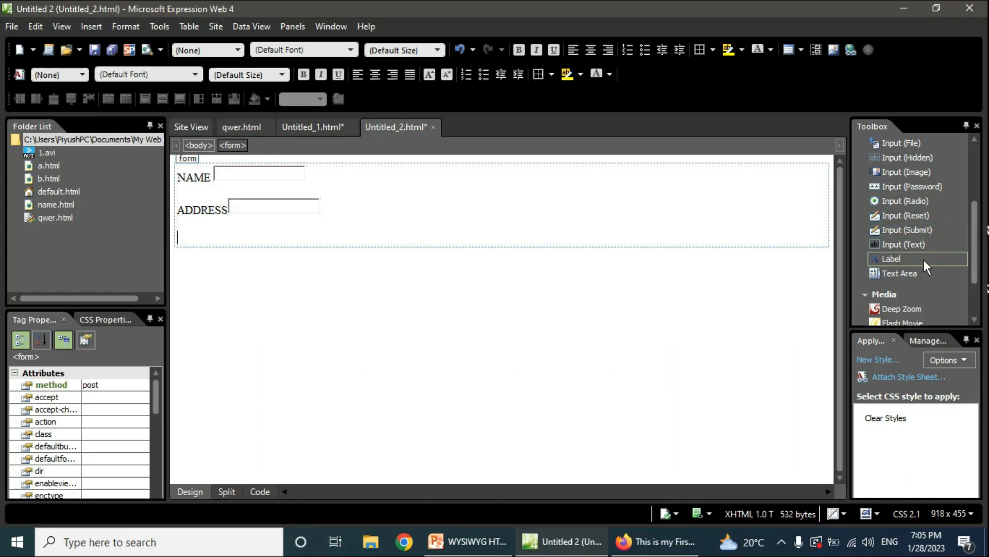
pyautogui.doubleClick(923, 260)
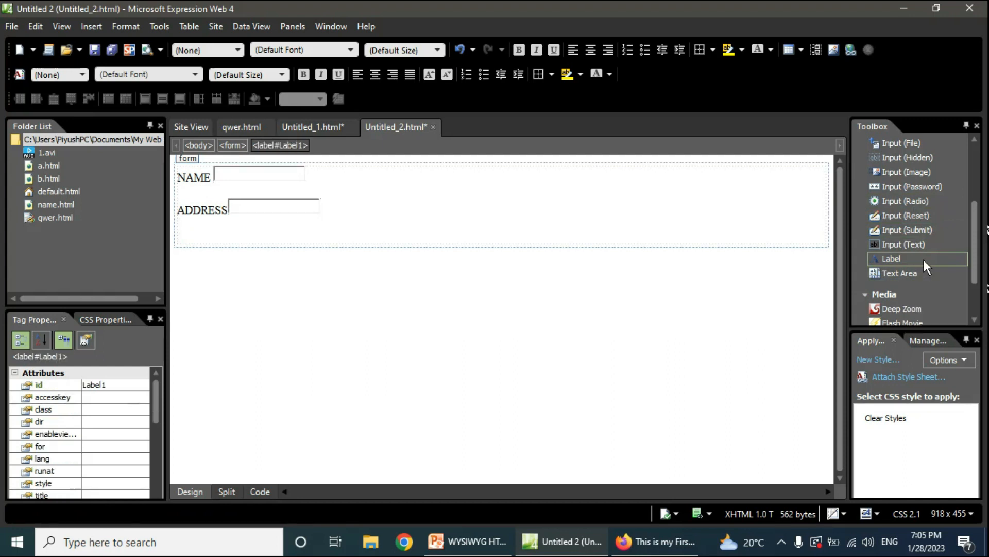
pyautogui.write('gENDER')
pyautogui.press('BackSpace')
pyautogui.press('BackSpace')
pyautogui.press('BackSpace')
pyautogui.press('BackSpace')
pyautogui.press('BackSpace')
pyautogui.press('BackSpace')
pyautogui.write('GENDER')
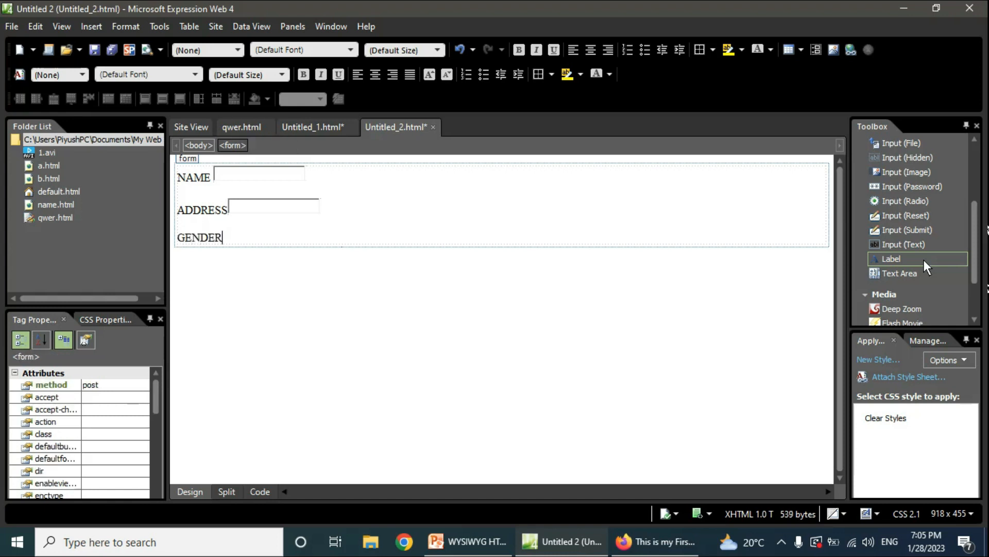
# Step: Add an Input (Radio) control after GENDER and enter MALE beside it
pyautogui.doubleClick(913, 202)
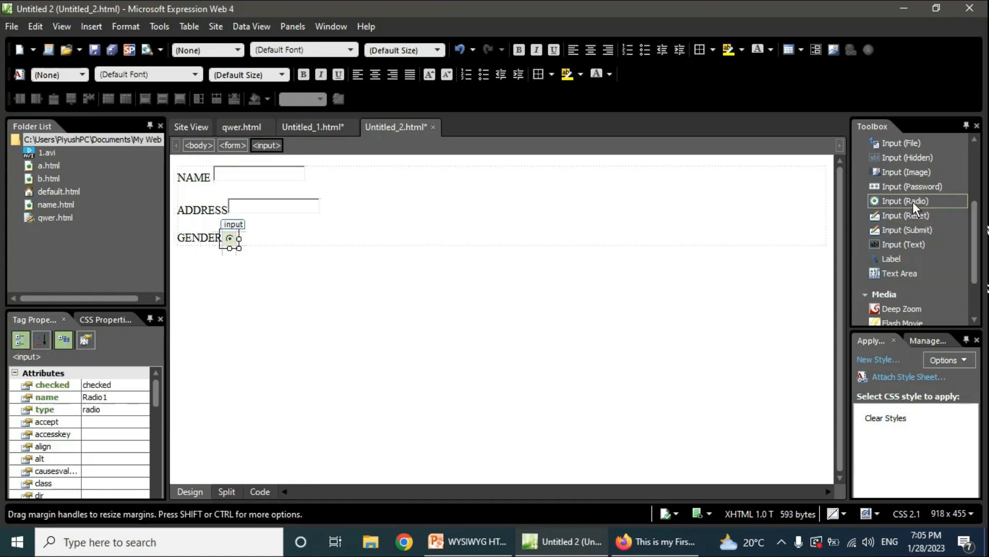
pyautogui.click(277, 238)
pyautogui.write('mA')
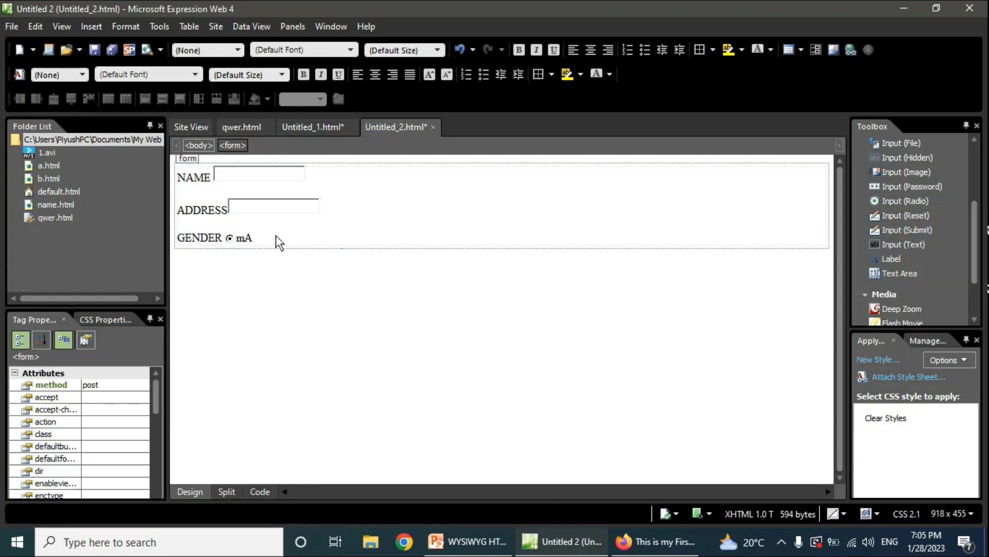
pyautogui.write('LE')
pyautogui.press('BackSpace')
pyautogui.press('BackSpace')
pyautogui.press('BackSpace')
pyautogui.press('BackSpace')
pyautogui.write('MALE')
# Step: Add a second Input (Radio) control after MALE and enter FEMALE beside it
pyautogui.doubleClick(927, 201)
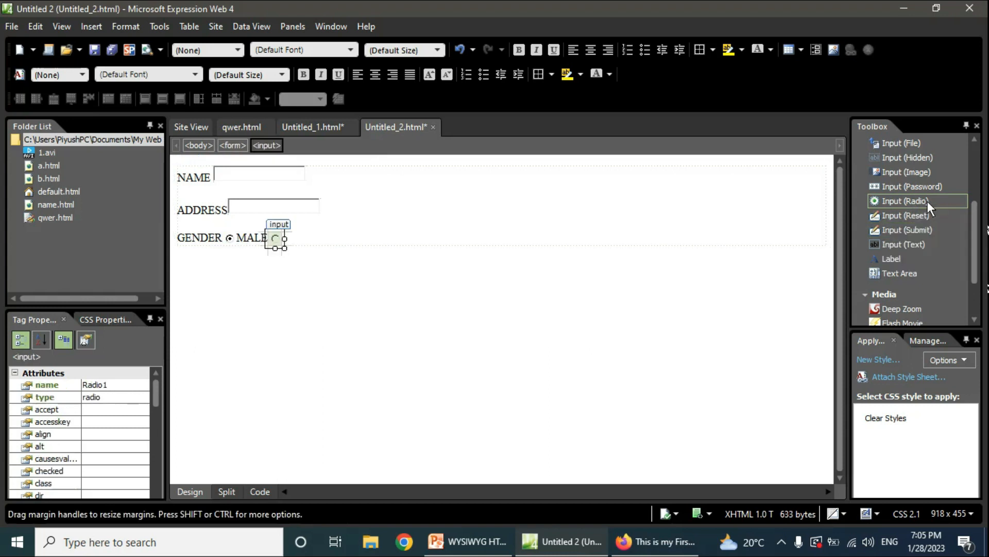
pyautogui.click(348, 236)
pyautogui.write('fEMALE')
pyautogui.press('BackSpace')
pyautogui.press('BackSpace')
pyautogui.press('BackSpace')
pyautogui.press('BackSpace')
pyautogui.press('BackSpace')
pyautogui.press('BackSpace')
pyautogui.write('FE')
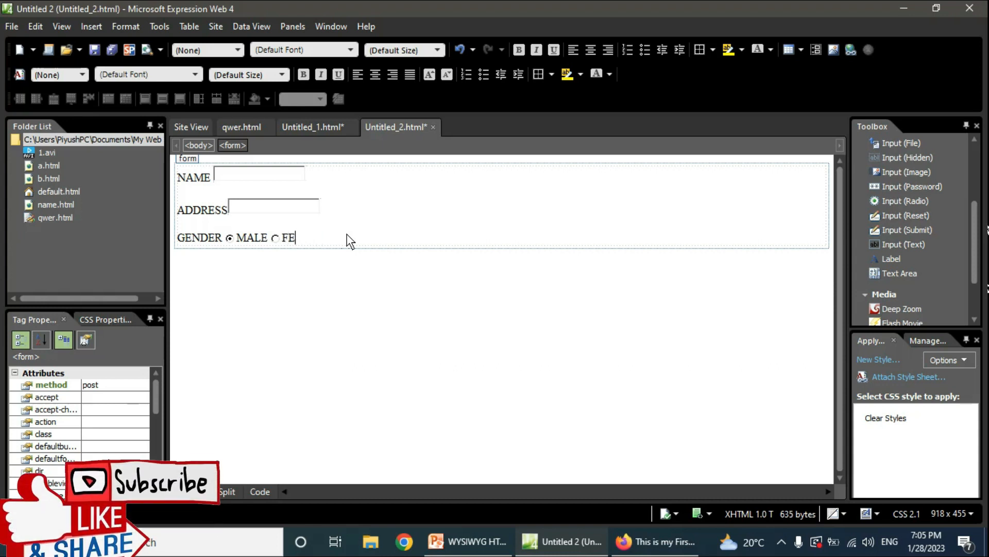
pyautogui.write('MALE')
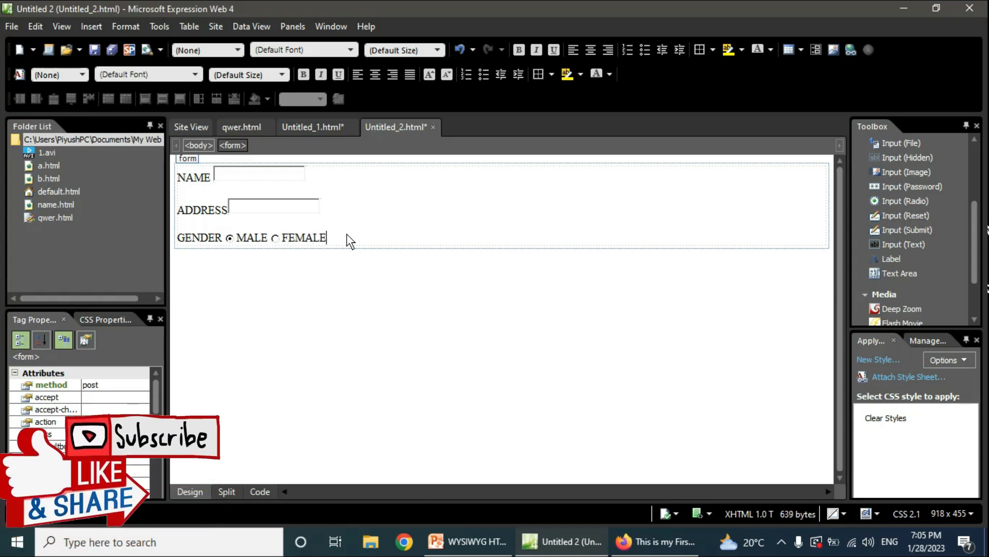
# Step: Insert an Input (Password) field on the line below GENDER, followed by two line breaks
pyautogui.press('Return')
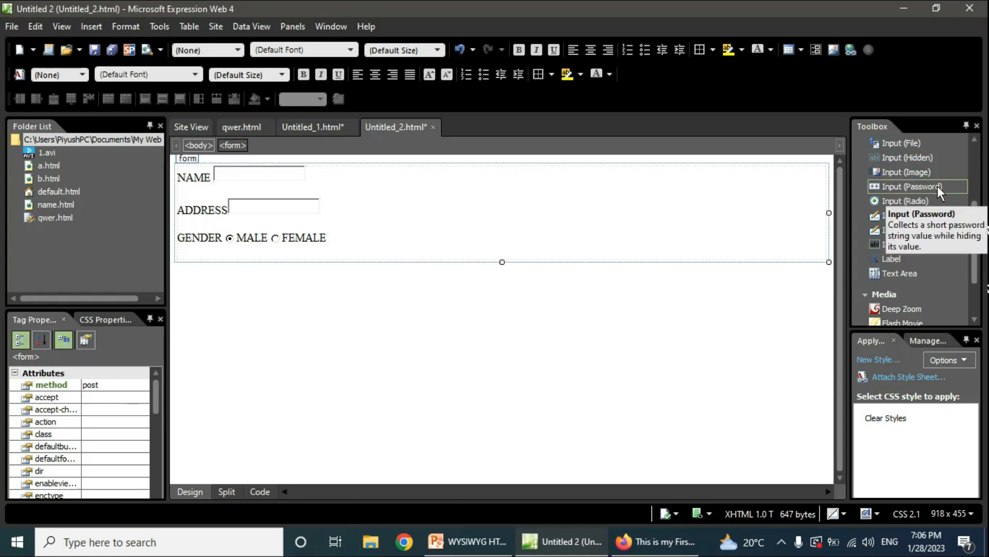
pyautogui.doubleClick(938, 185)
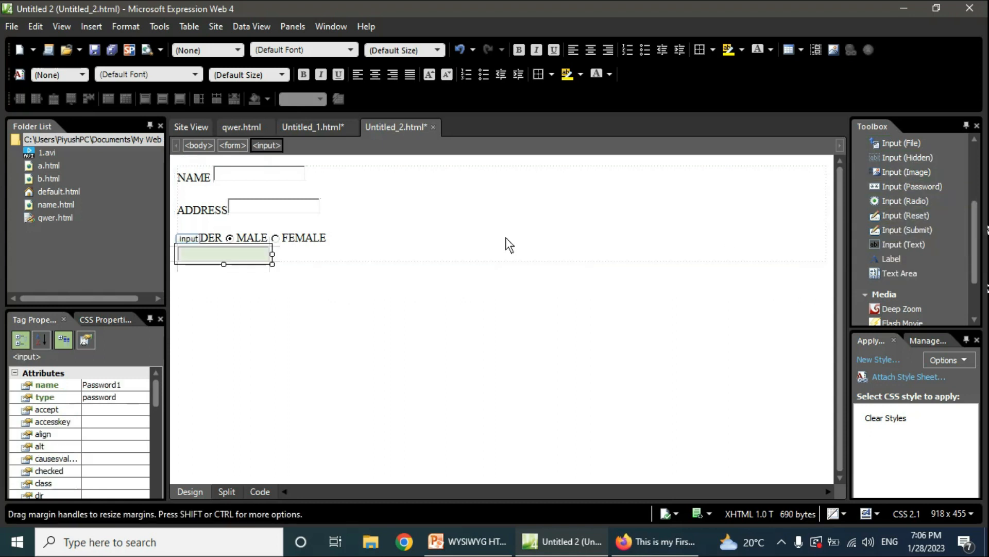
pyautogui.click(400, 252)
pyautogui.press('Return')
pyautogui.press('Return')
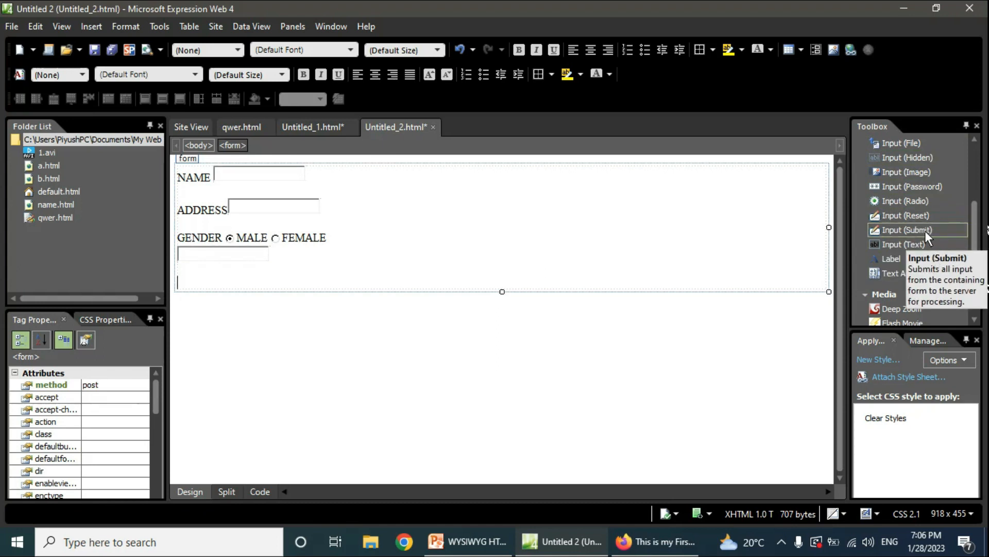
# Step: Add an Input (Submit) button, two Input (Reset) buttons and an Input (File) control in a row below the password field
pyautogui.doubleClick(926, 230)
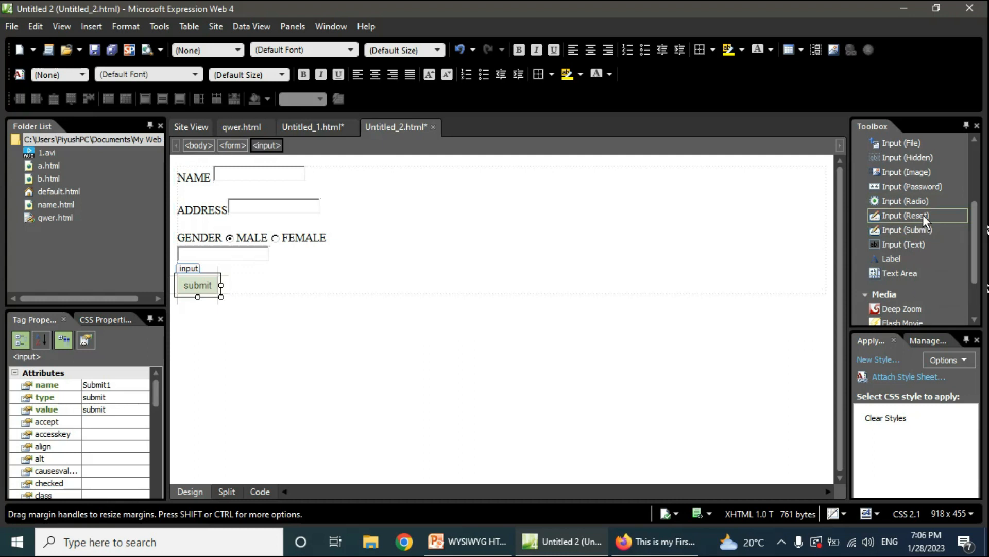
pyautogui.doubleClick(923, 215)
pyautogui.doubleClick(923, 214)
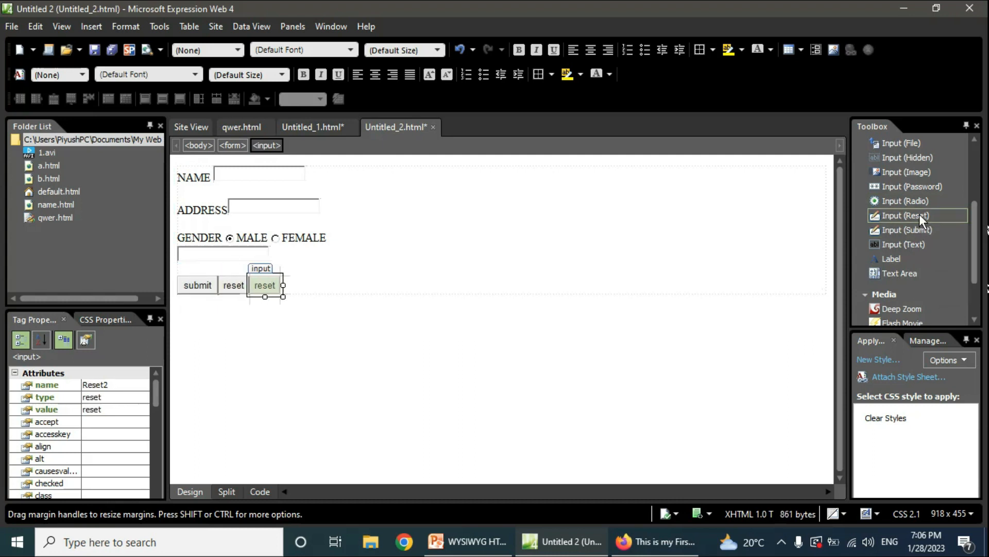
pyautogui.doubleClick(914, 144)
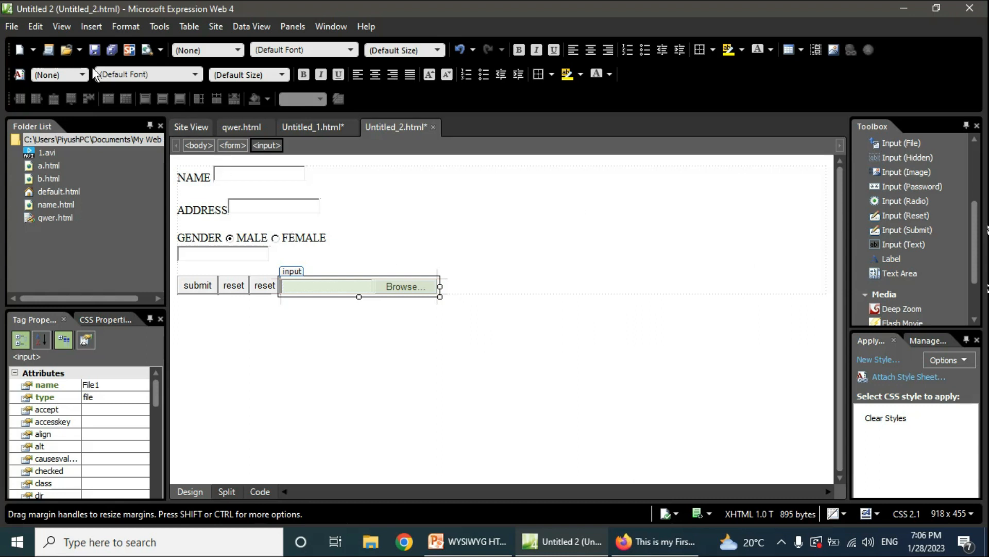
# Step: Save the page as name___address__gendermalefemale.html and preview it in Mozilla Firefox 109.0 (1024 x 768)
pyautogui.click(94, 49)
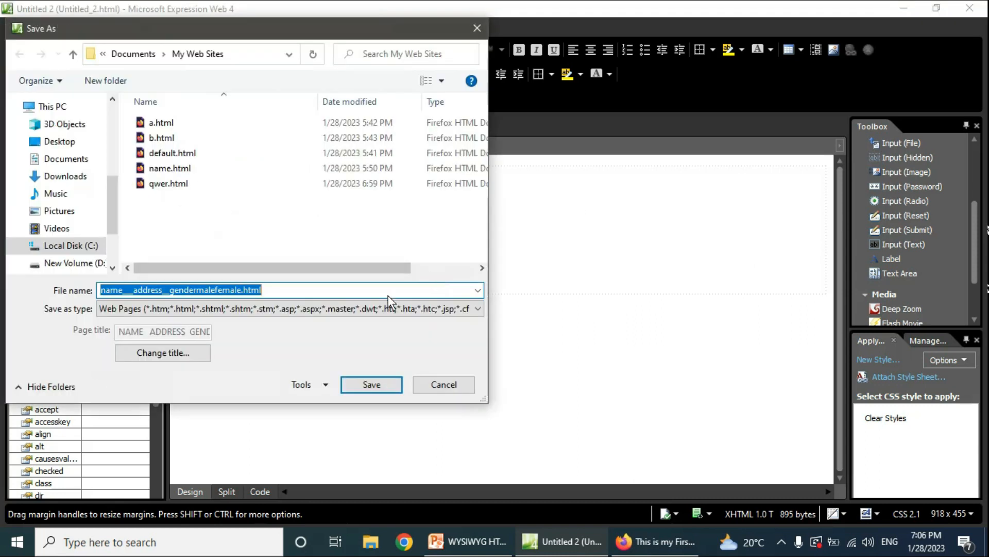
pyautogui.click(379, 389)
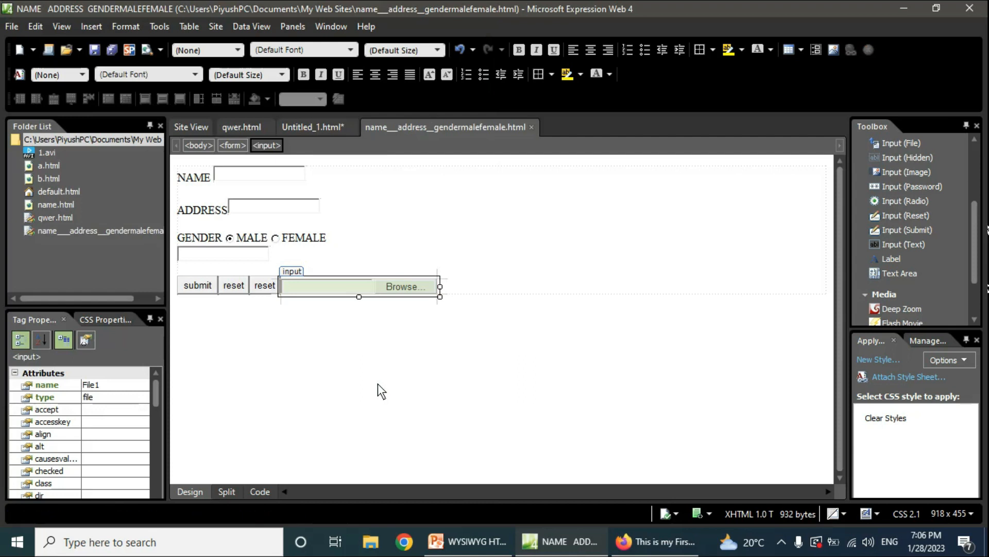
pyautogui.click(160, 49)
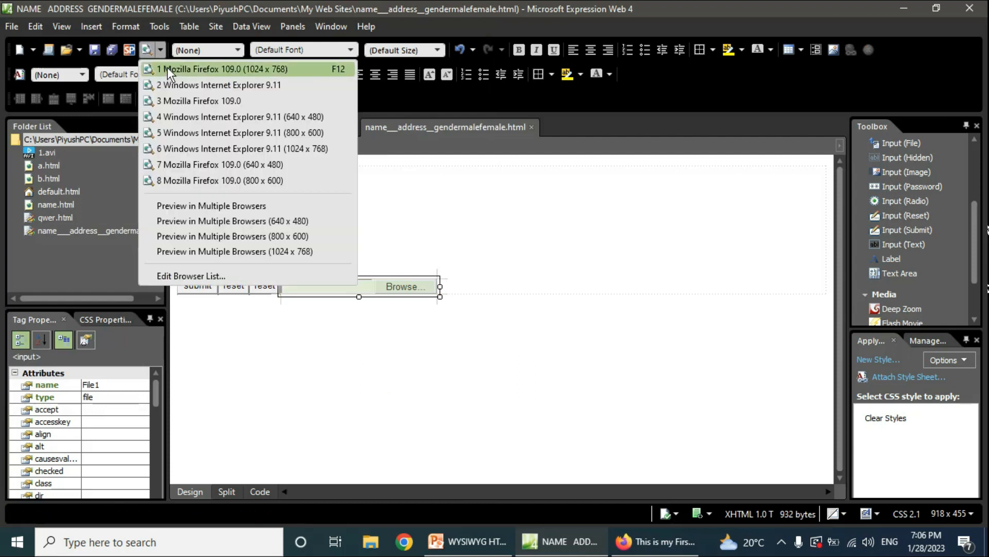
pyautogui.click(168, 68)
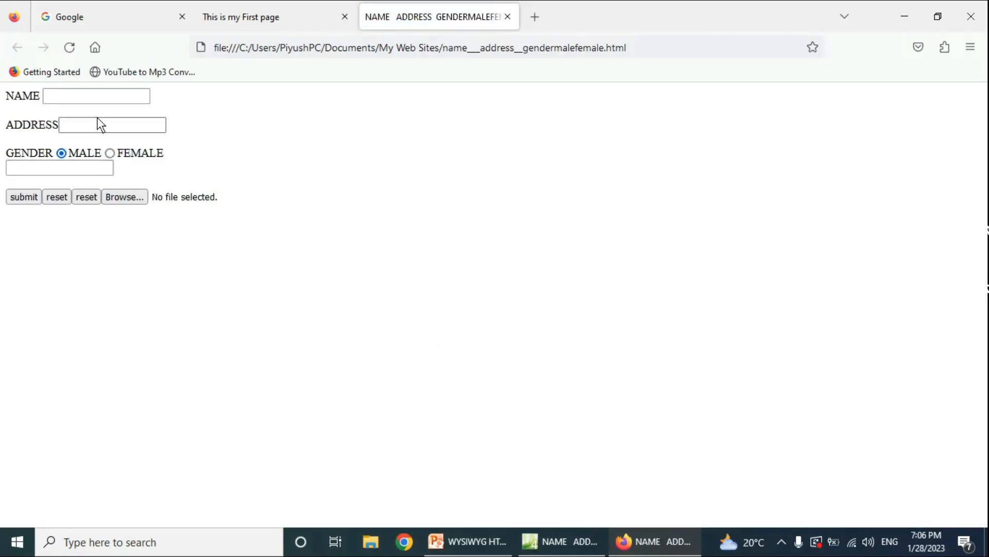
# Step: Fill in the previewed form's name, address and password fields with sample entries, switching the gender to FEMALE and back to MALE
pyautogui.click(102, 103)
pyautogui.write('SDFDS')
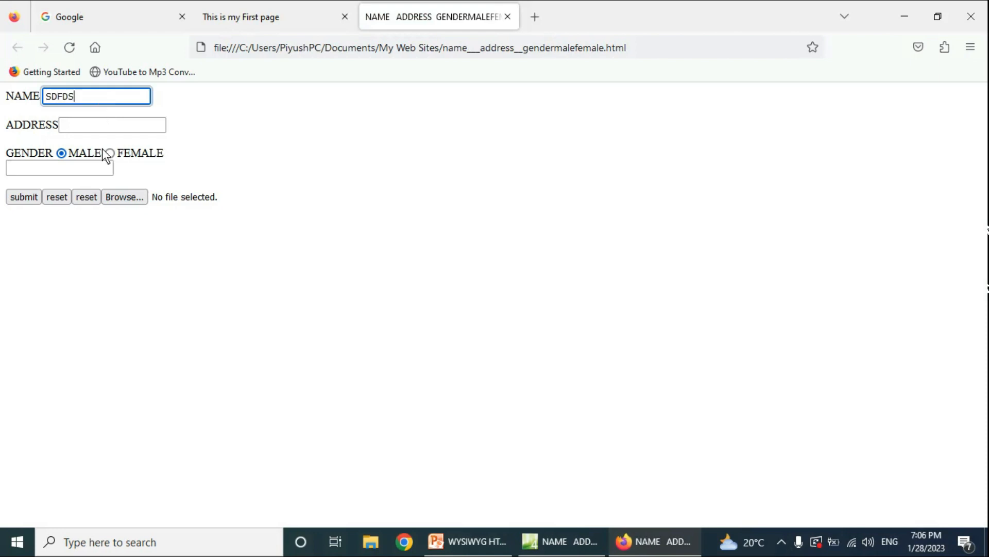
pyautogui.click(110, 124)
pyautogui.write('SDFDSF')
pyautogui.click(110, 157)
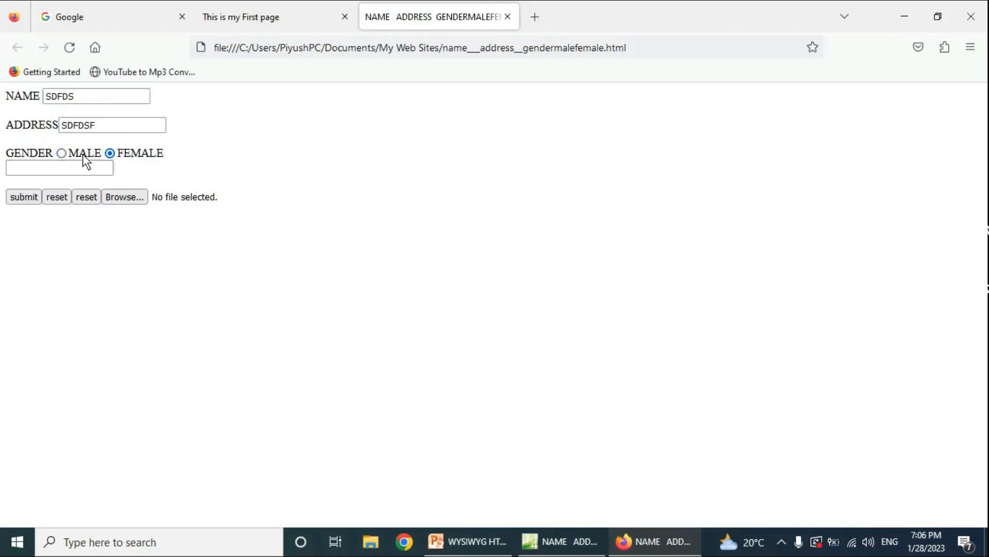
pyautogui.click(62, 153)
pyautogui.click(71, 165)
pyautogui.write('••••••••••')
# Step: Submit the form without saving the login, and open the form's file chooser and cancel it
pyautogui.click(34, 197)
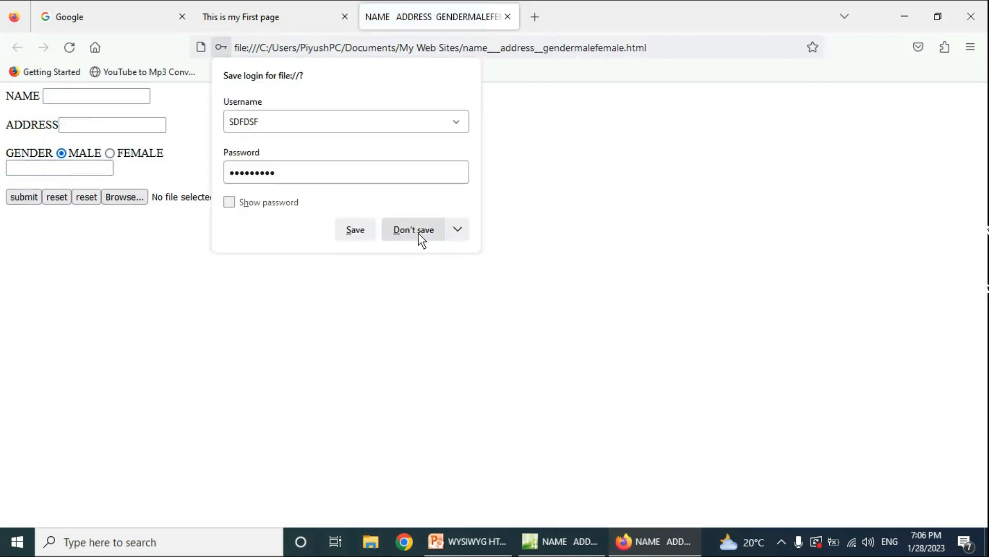
pyautogui.click(419, 236)
pyautogui.click(124, 198)
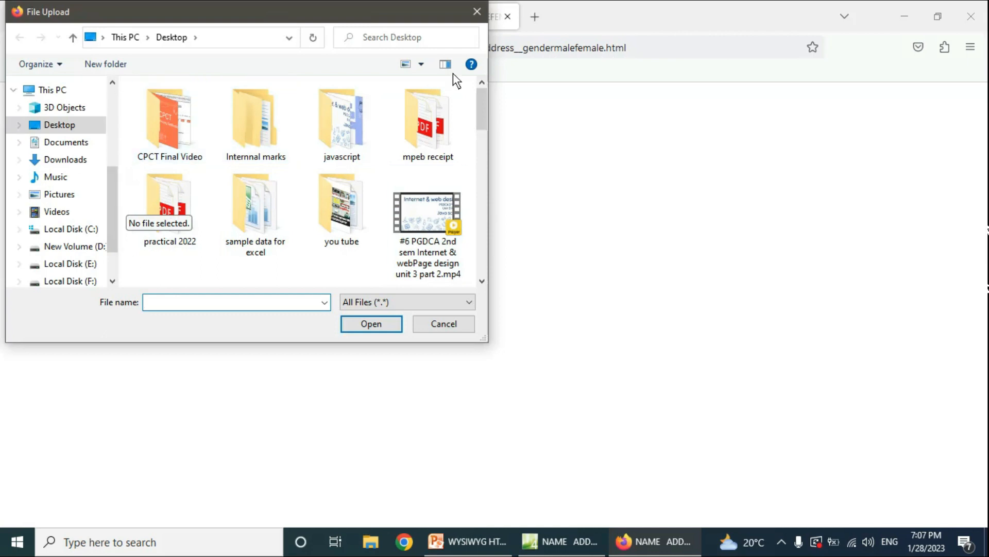
pyautogui.click(455, 326)
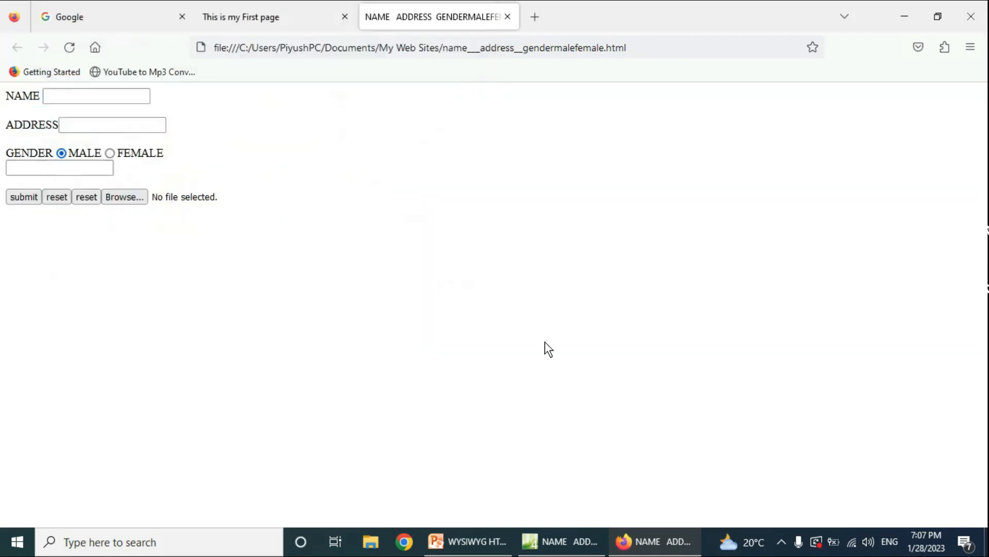
# Step: Switch back to Expression Web and insert five line breaks after the form's file upload control
pyautogui.click(567, 542)
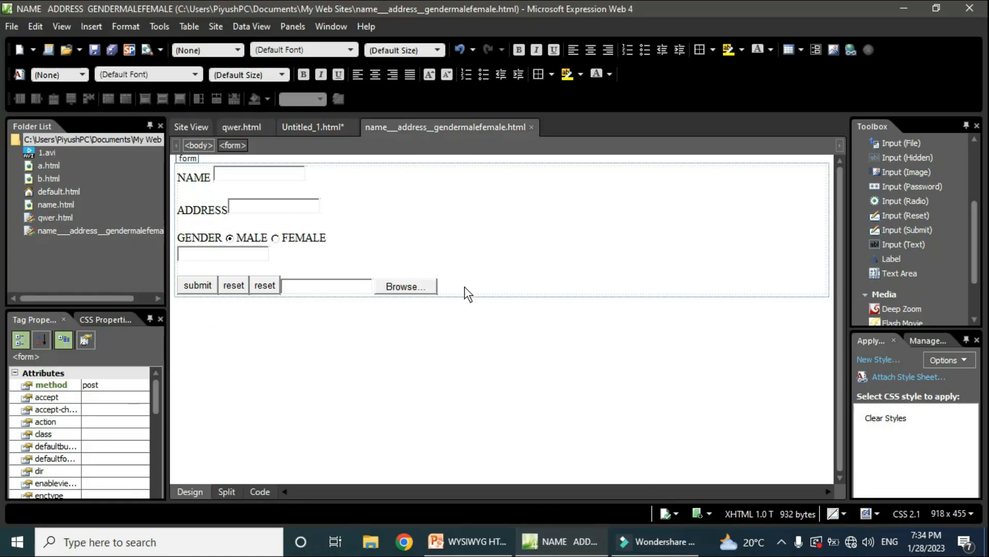
pyautogui.press('Return')
pyautogui.press('Return')
pyautogui.press('Return')
pyautogui.press('Return')
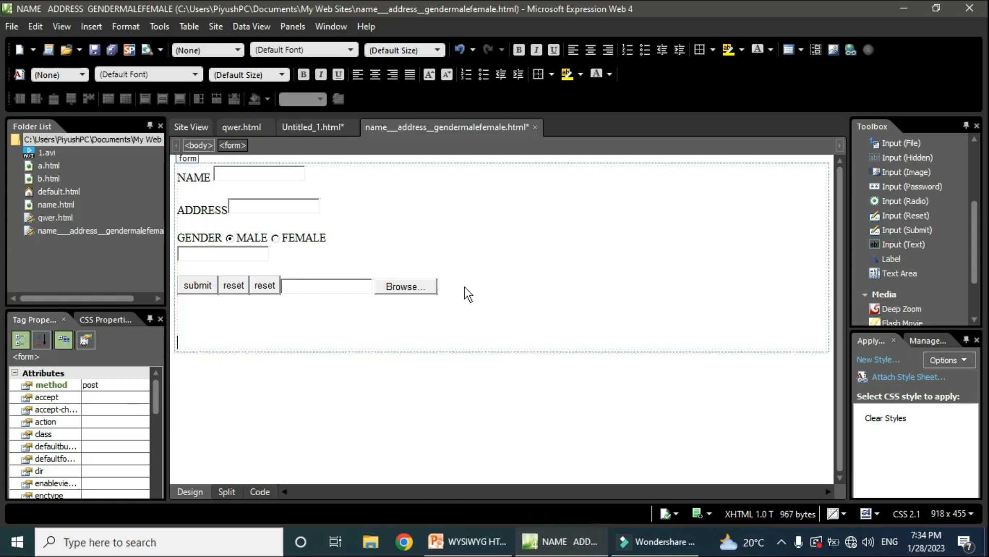
pyautogui.press('Return')
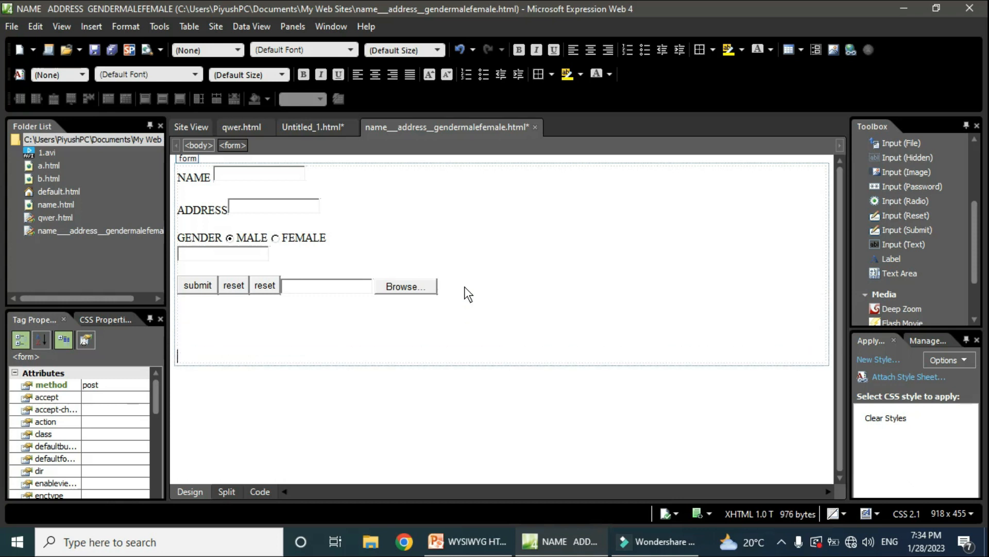
# Step: Insert a Windows Media Player control using the Desktop file "#6 PGDCA 2nd sem Internet & webPage design unit 3 part 2.mp4", with all file types listed
pyautogui.moveTo(972, 265); pyautogui.dragTo(974, 299)
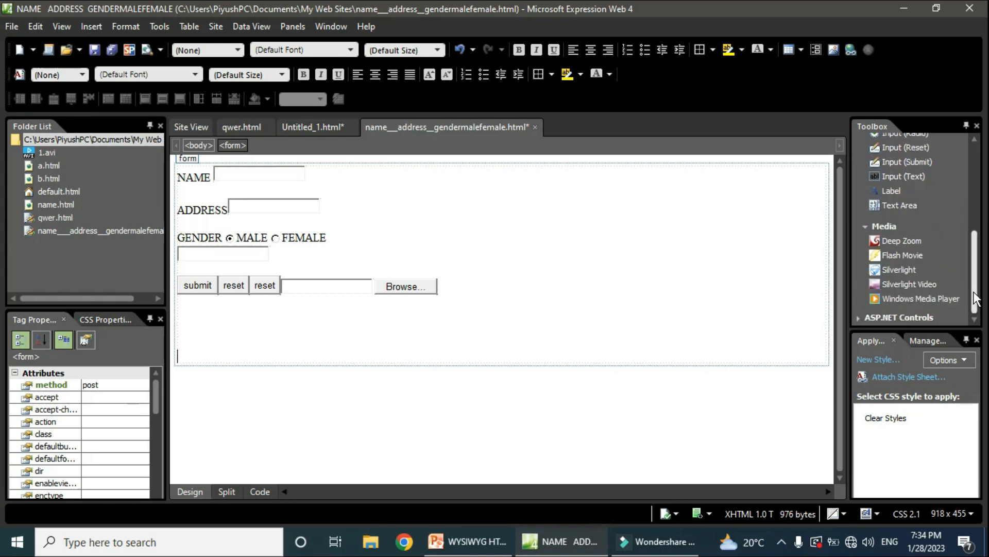
pyautogui.doubleClick(908, 298)
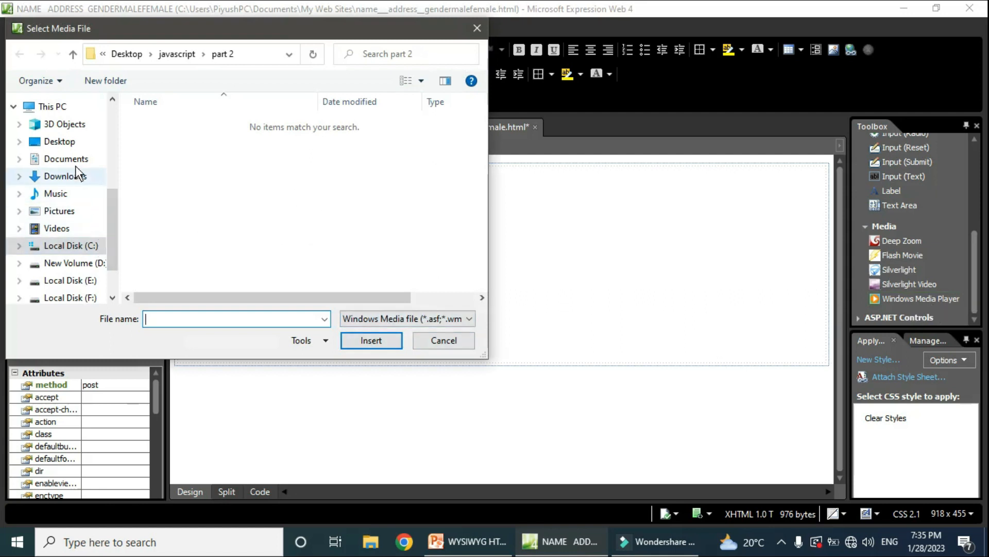
pyautogui.click(58, 141)
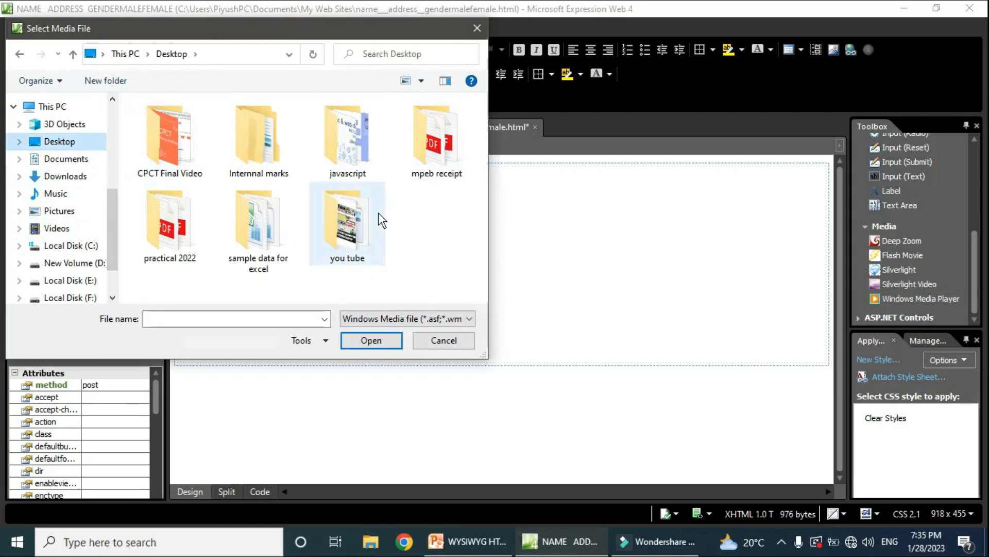
pyautogui.click(441, 319)
pyautogui.click(398, 420)
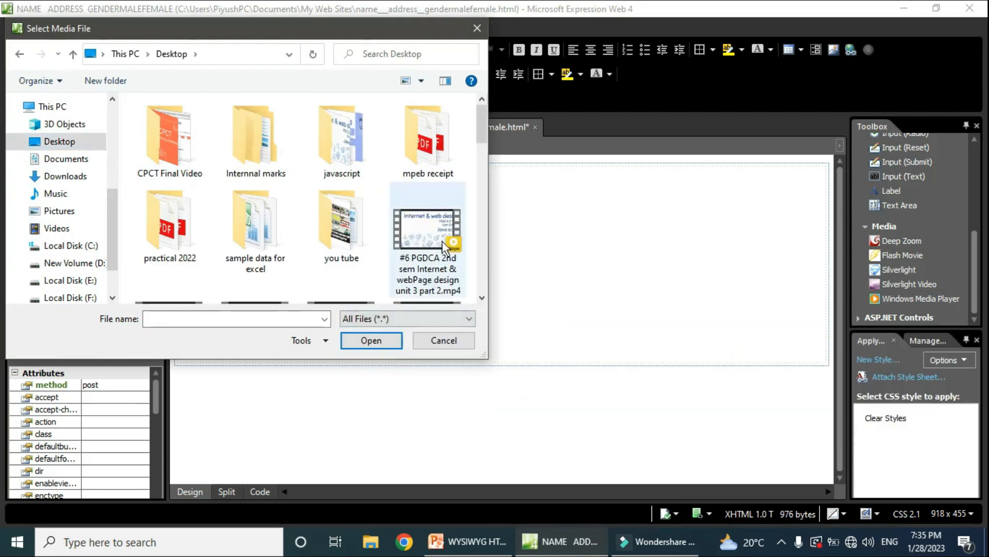
pyautogui.click(415, 230)
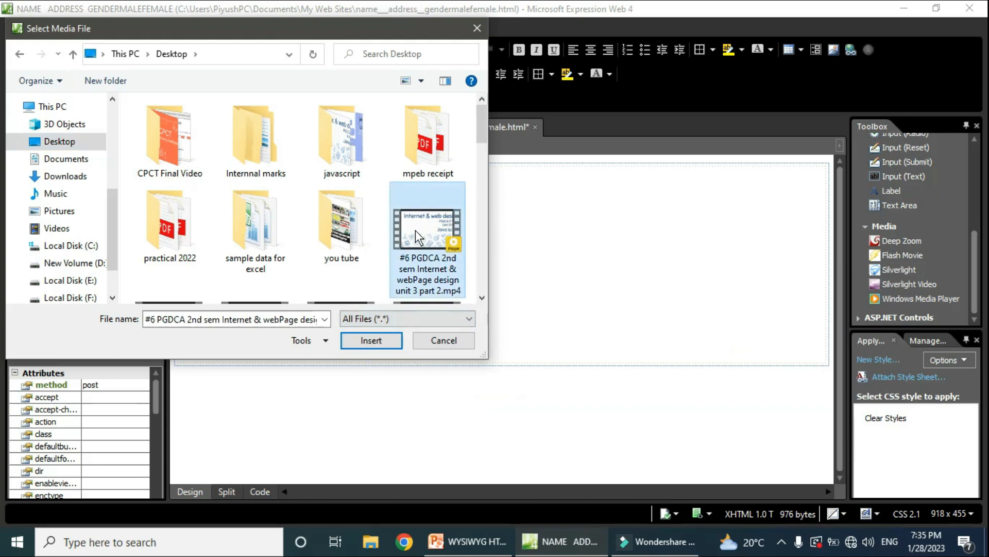
pyautogui.click(382, 336)
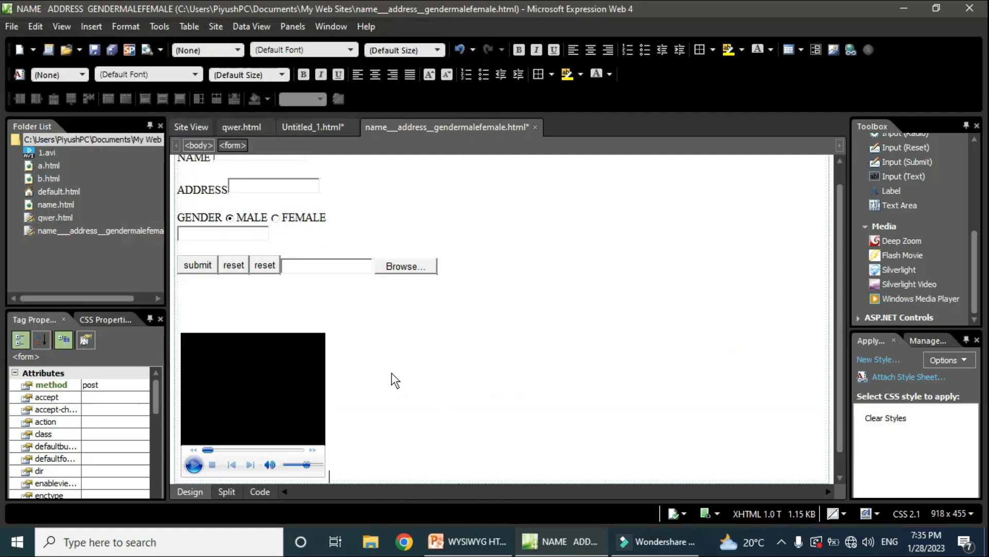
# Step: Save the page, preview it in Mozilla Firefox 109.0 (1024 x 768) and return to Expression Web
pyautogui.click(96, 51)
pyautogui.click(160, 50)
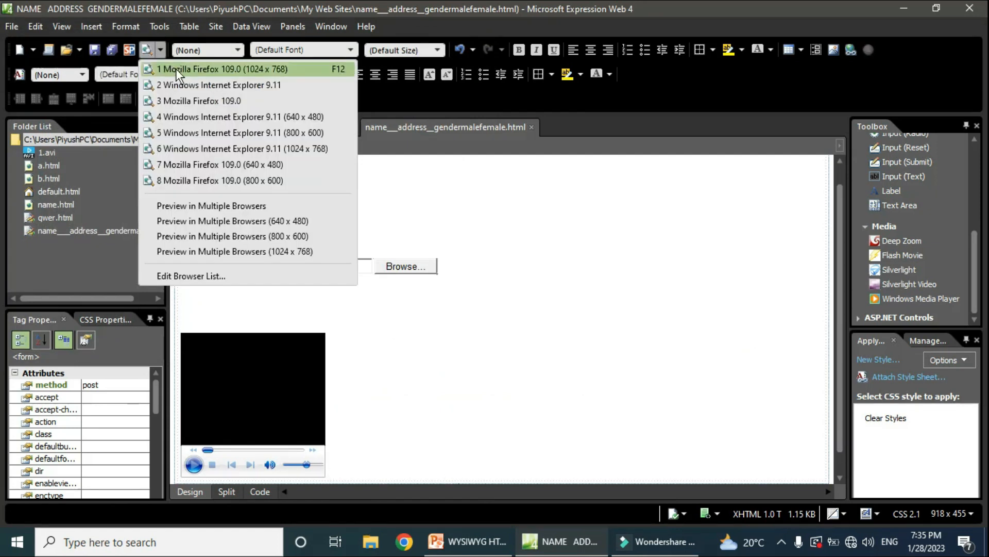
pyautogui.click(175, 69)
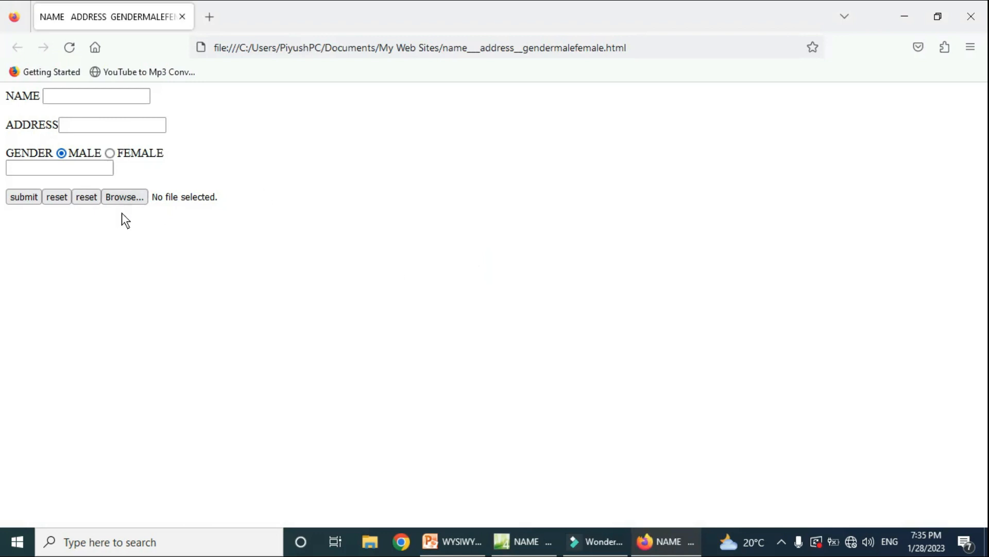
pyautogui.click(523, 541)
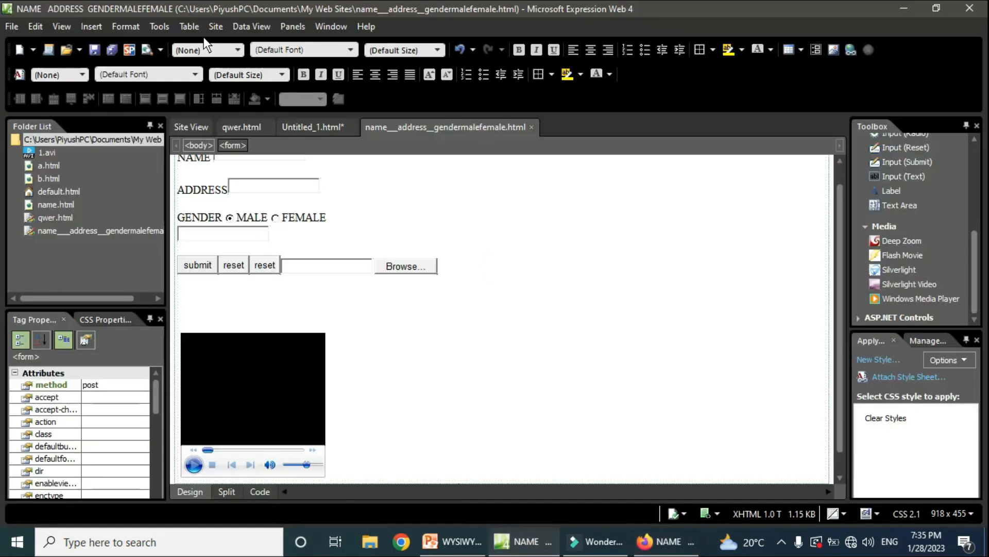
# Step: Preview the form page in Windows Internet Explorer 9.11, allow its blocked content and try the embedded media player
pyautogui.click(160, 51)
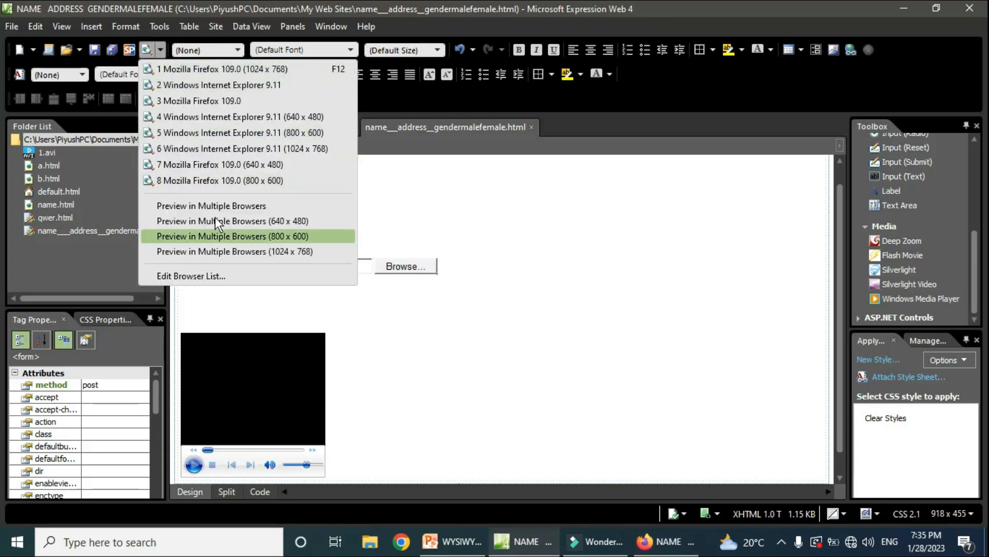
pyautogui.click(234, 85)
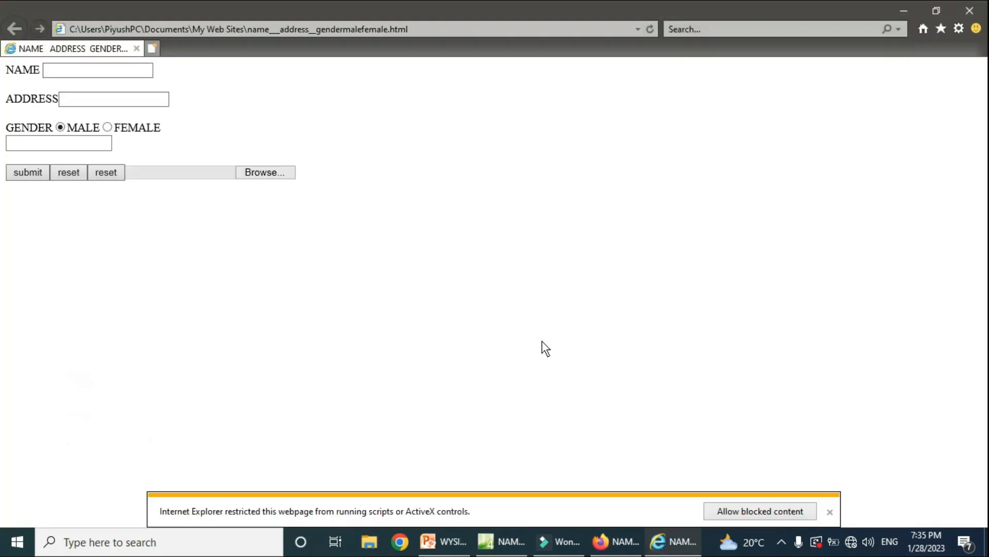
pyautogui.click(768, 511)
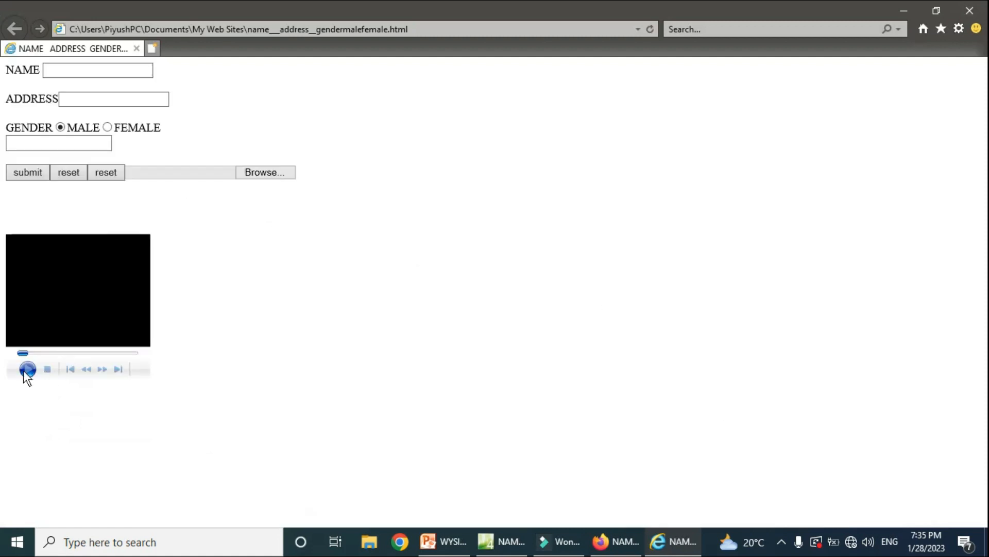
pyautogui.click(36, 353)
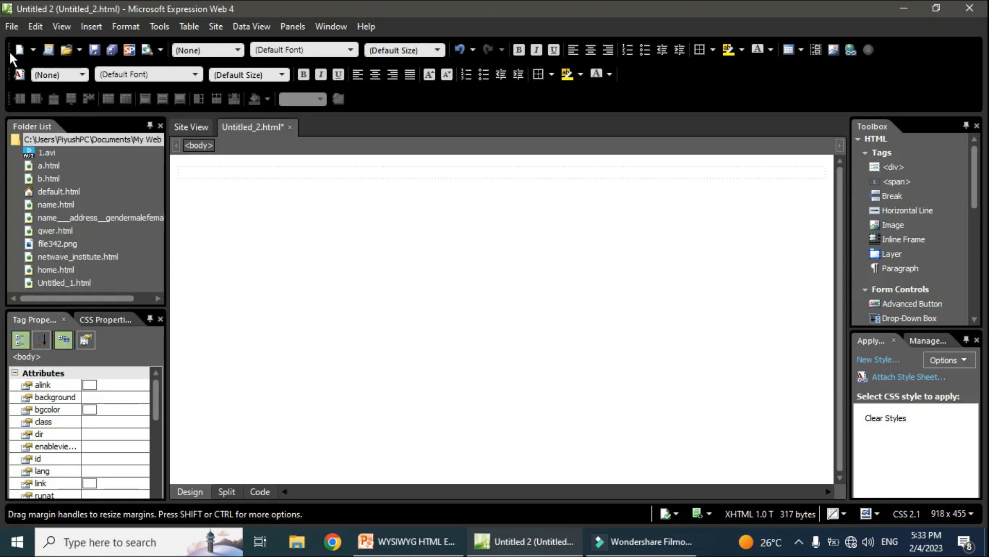
# Step: Start a new page from the template dialog and go through the ASP.NET, CSS Layouts and Style Sheets categories to Frames Pages
pyautogui.click(12, 27)
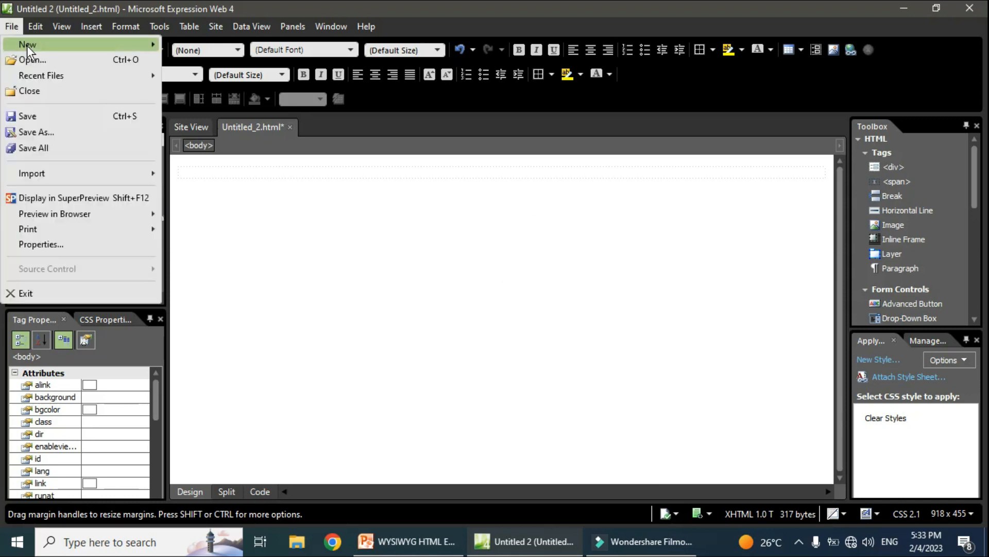
pyautogui.moveTo(26, 45)
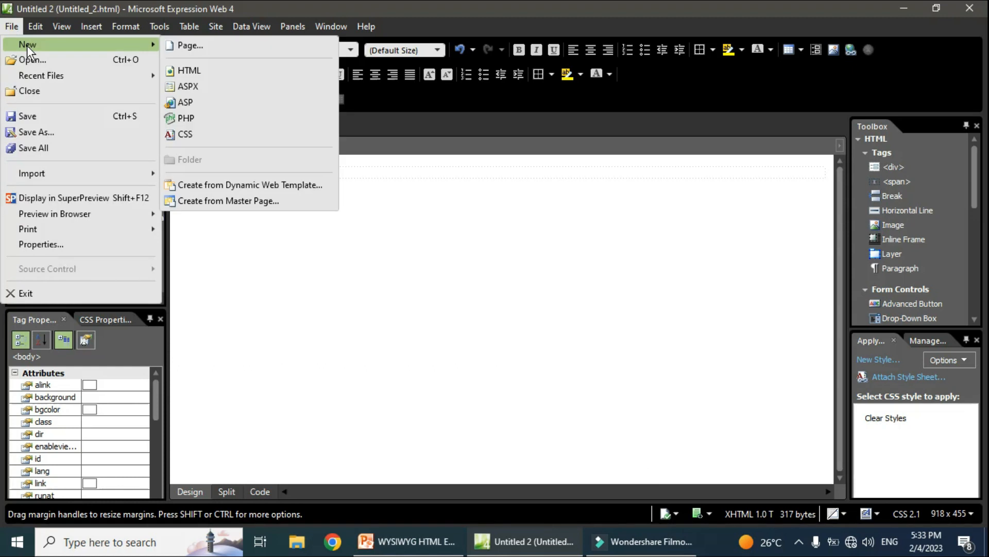
pyautogui.click(202, 44)
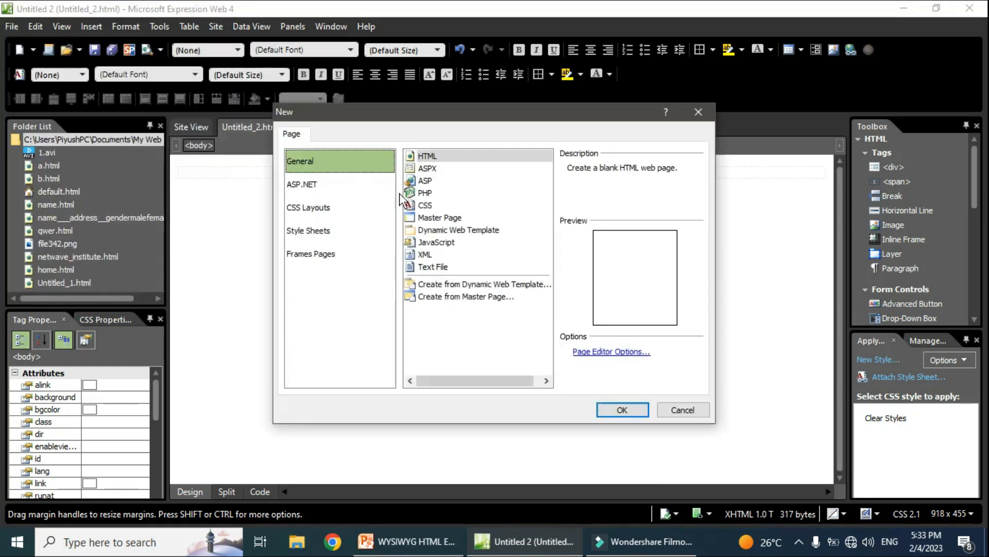
pyautogui.click(329, 187)
pyautogui.click(341, 209)
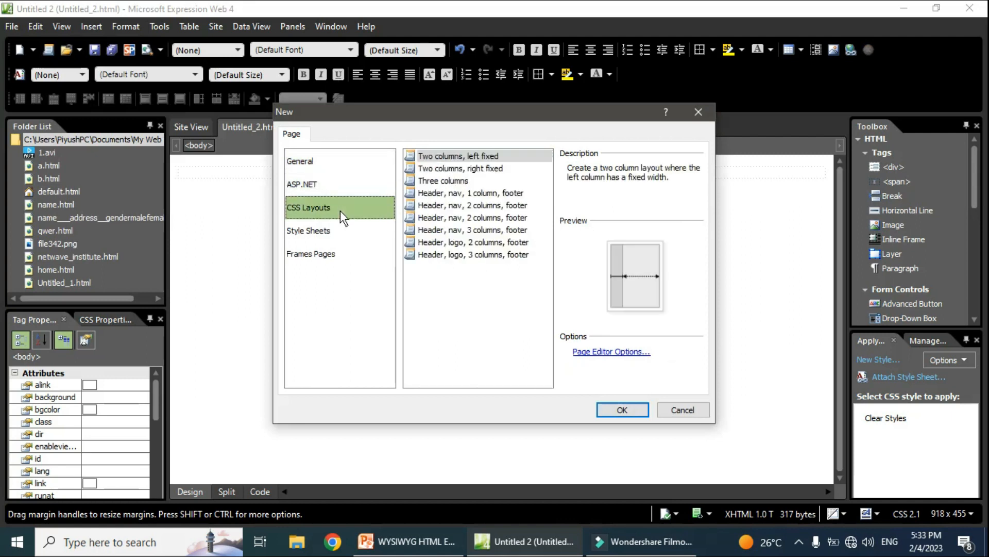
pyautogui.click(342, 229)
pyautogui.click(346, 252)
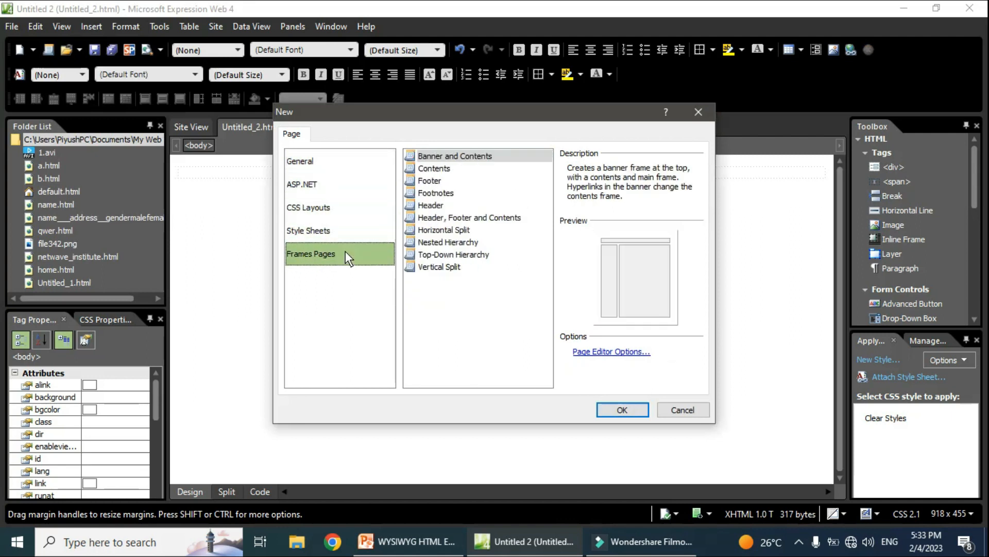
# Step: Examine the descriptions and layout previews of the frames page templates from Contents to Vertical Split
pyautogui.click(443, 170)
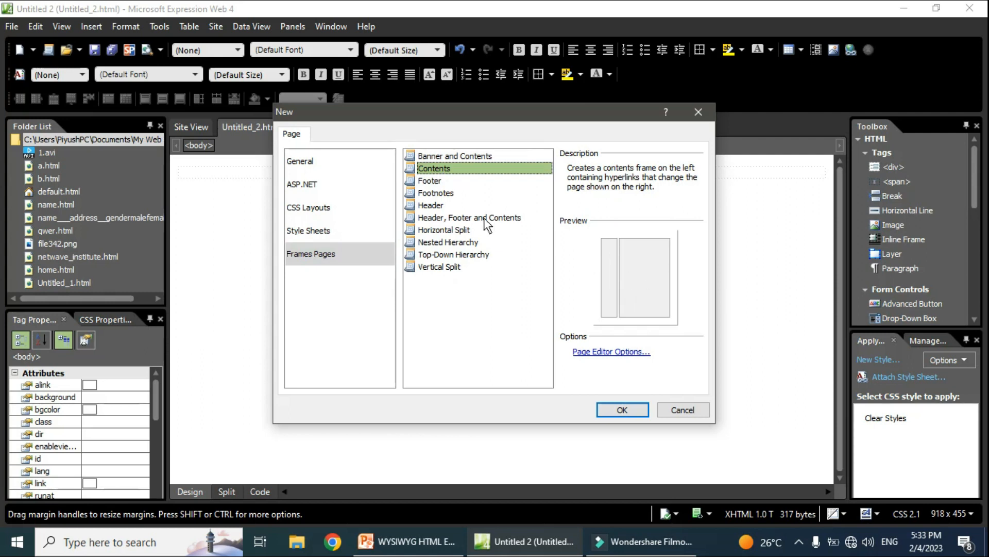
pyautogui.click(438, 182)
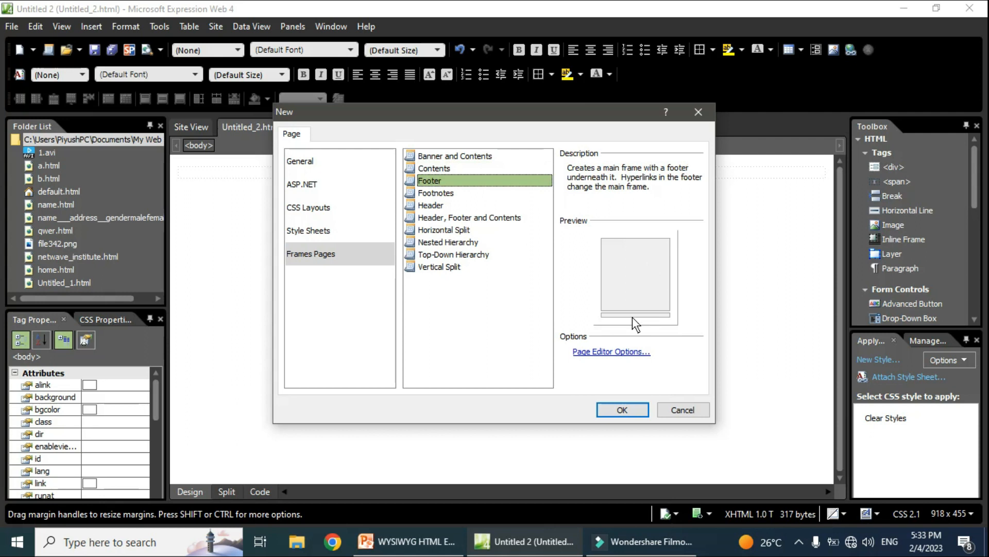
pyautogui.click(455, 193)
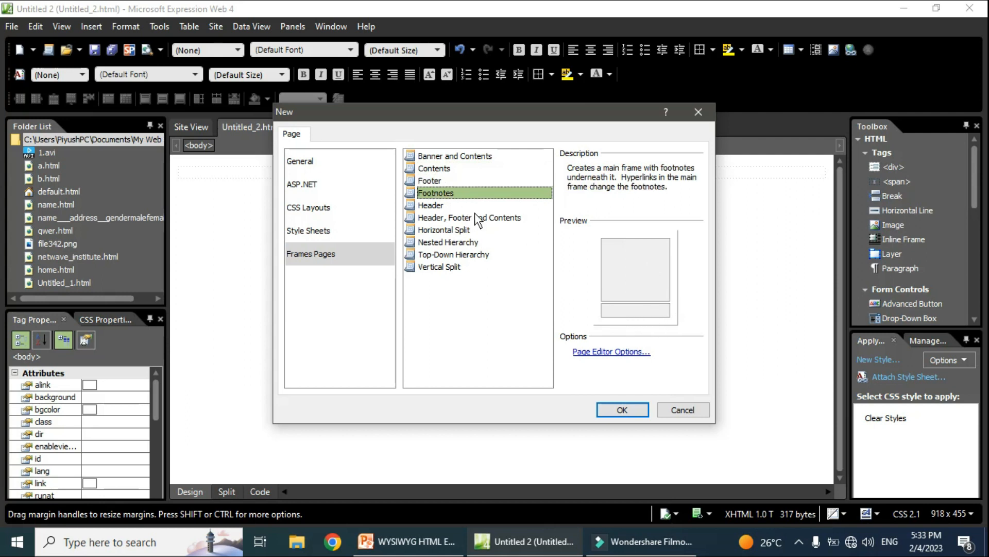
pyautogui.click(443, 206)
pyautogui.click(451, 219)
pyautogui.click(456, 230)
pyautogui.click(460, 242)
pyautogui.click(460, 255)
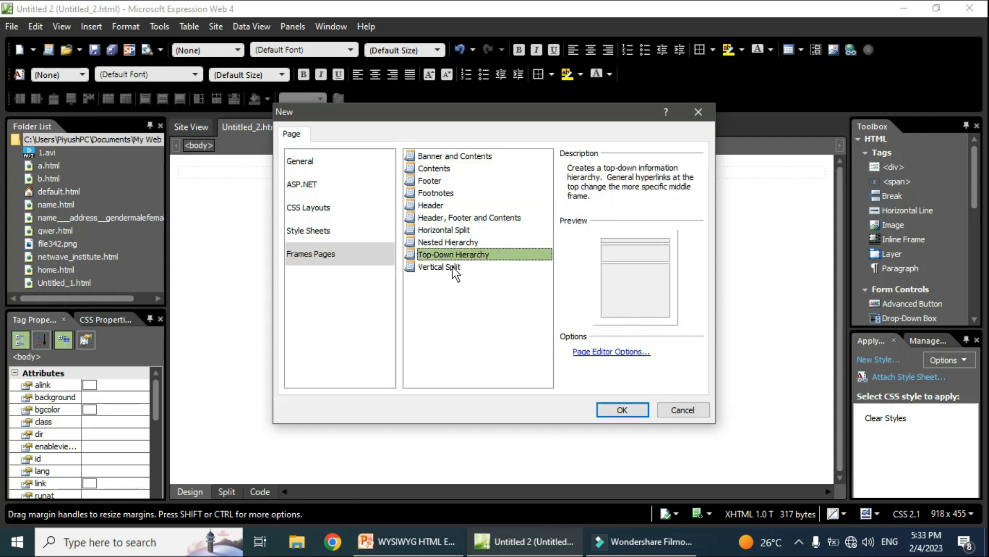
pyautogui.click(454, 266)
pyautogui.click(454, 254)
pyautogui.click(452, 241)
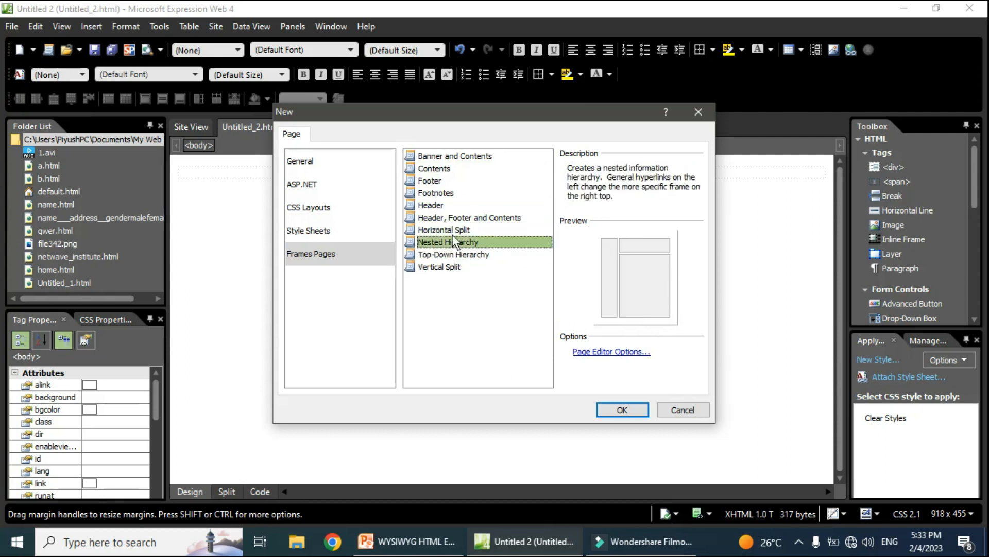
pyautogui.click(454, 229)
pyautogui.click(446, 217)
pyautogui.click(441, 206)
pyautogui.click(447, 194)
pyautogui.click(446, 181)
pyautogui.click(444, 170)
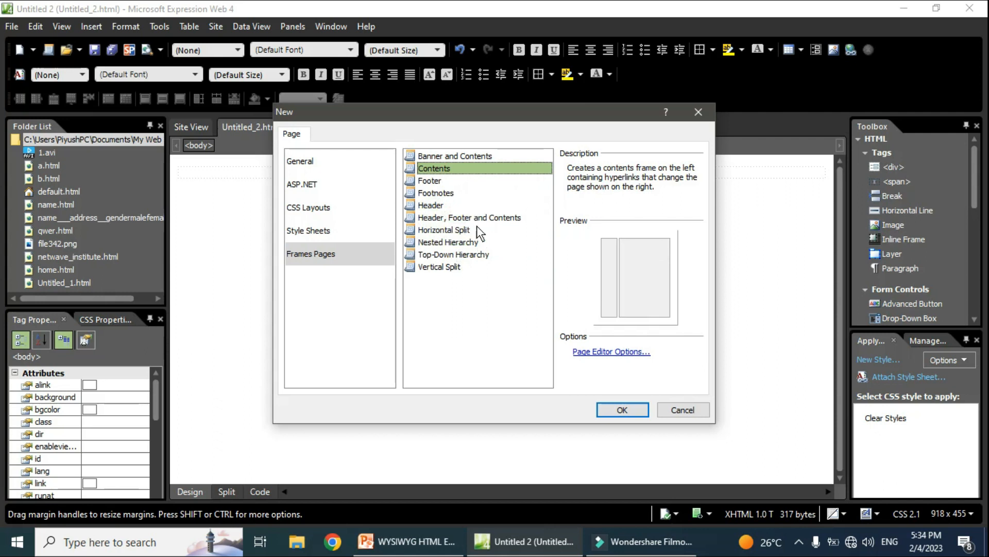
# Step: Create a frames page from the Banner and Contents template and add a new page in its banner frame
pyautogui.click(472, 158)
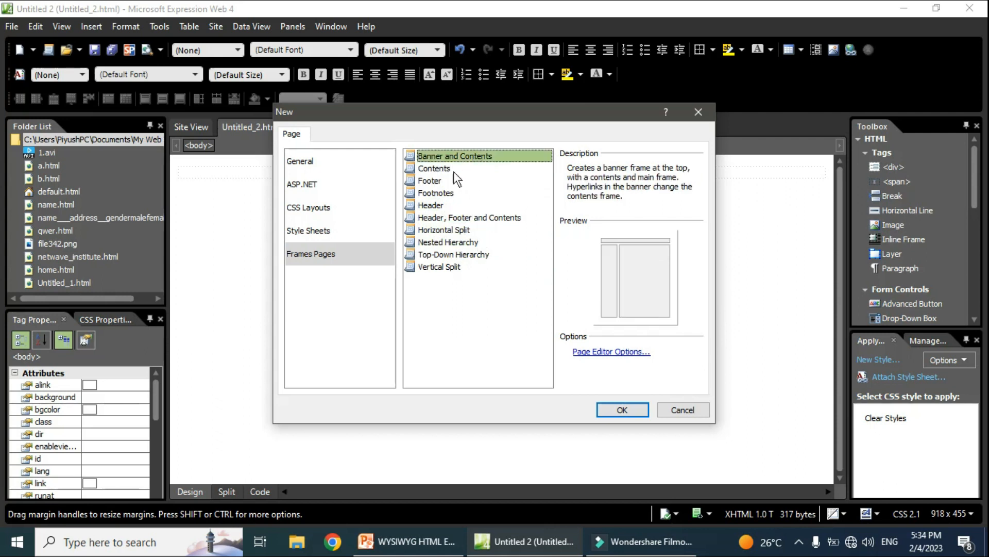
pyautogui.click(630, 410)
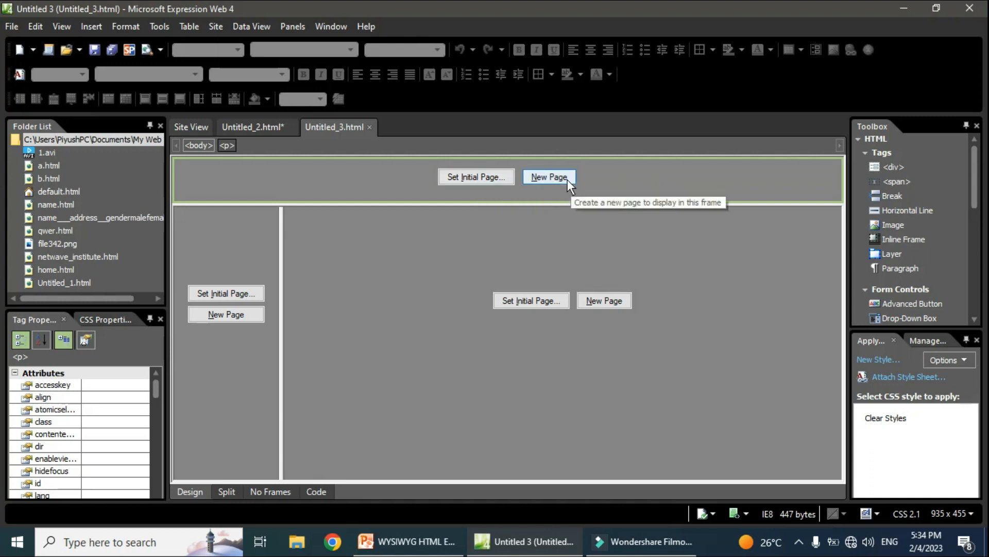
pyautogui.click(549, 176)
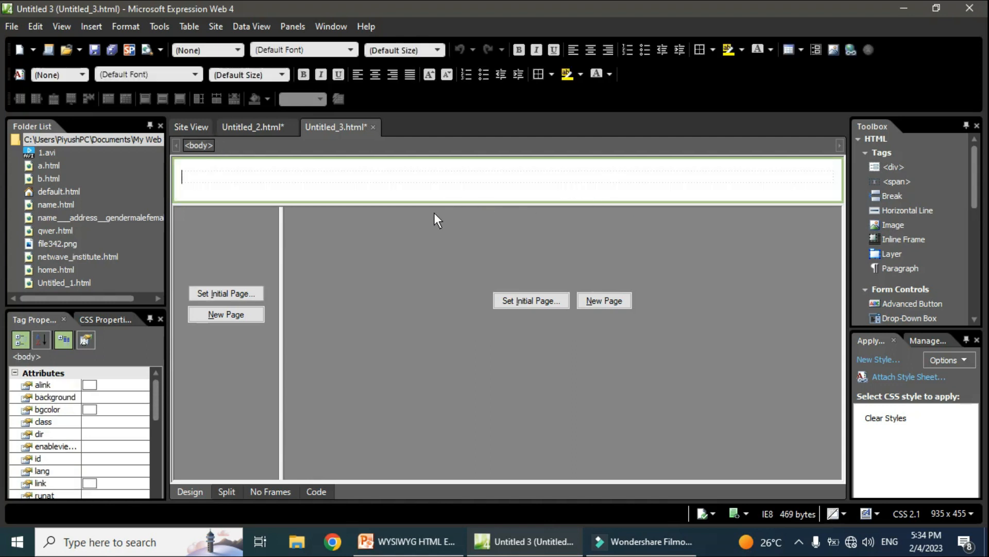
# Step: Insert the Desktop picture file342.png in the banner frame, leaving the alternate text and long description empty
pyautogui.click(91, 26)
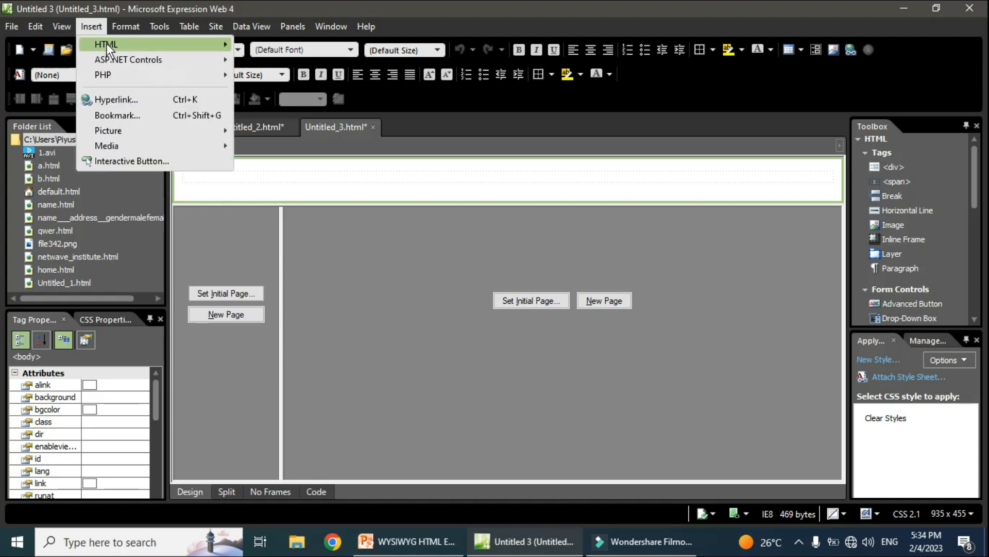
pyautogui.moveTo(134, 132)
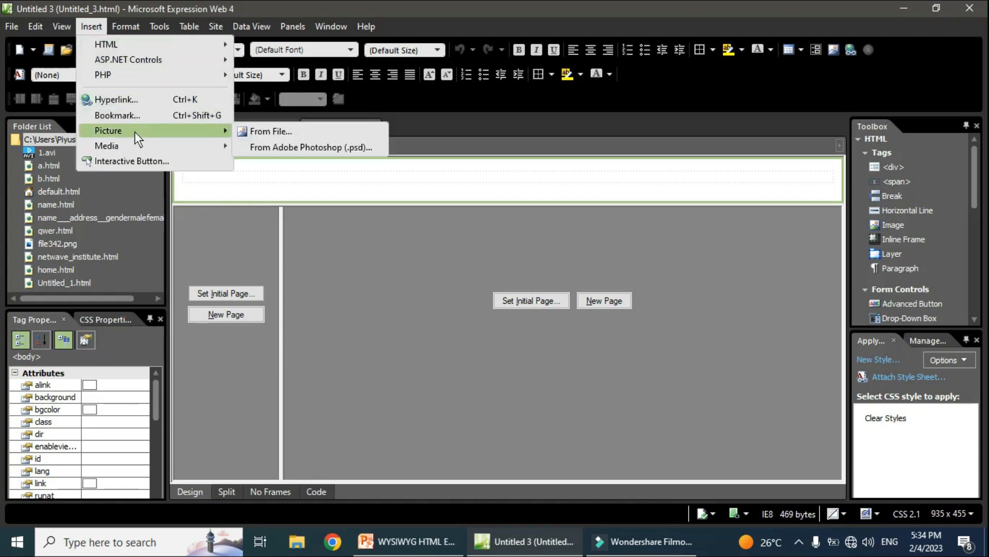
pyautogui.click(285, 132)
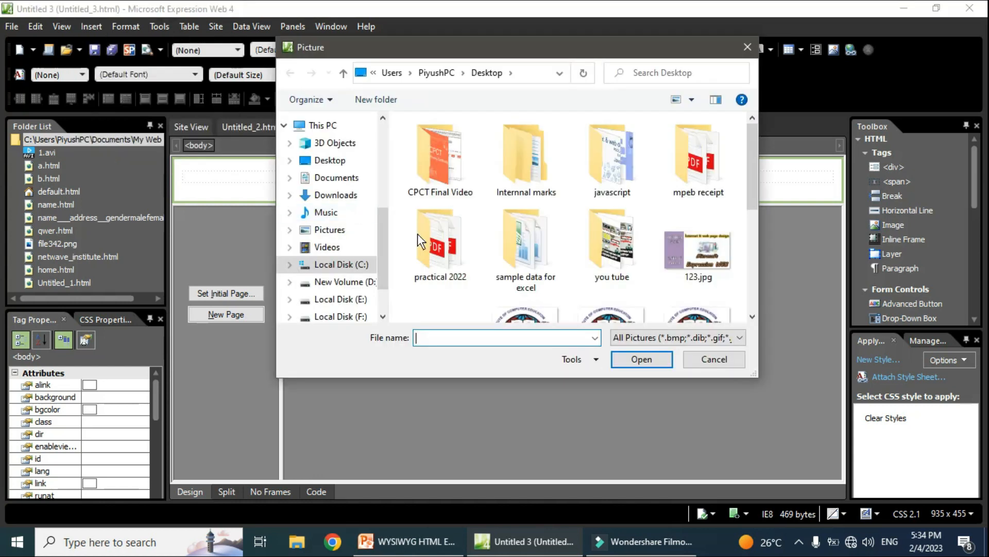
pyautogui.scroll(-3, 754, 216)
pyautogui.click(706, 237)
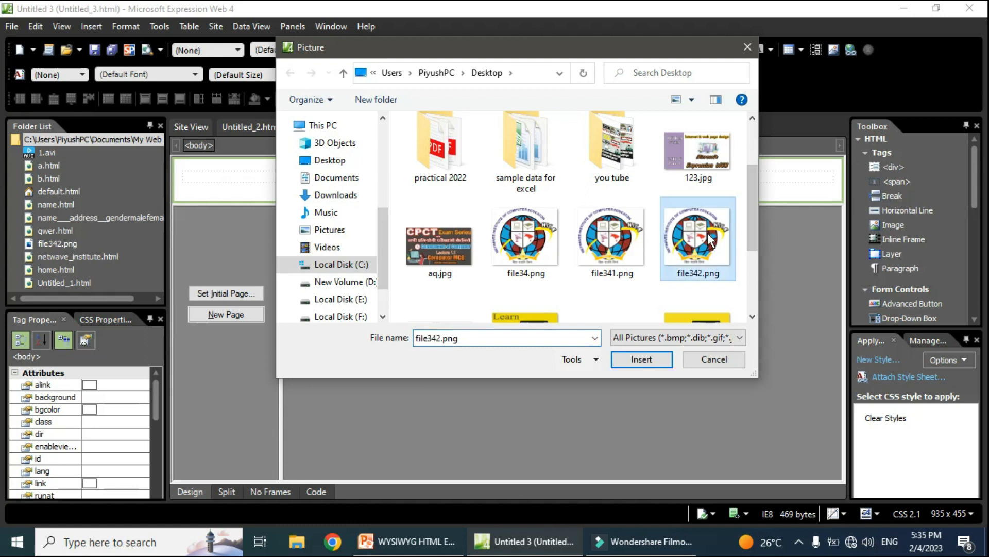
pyautogui.click(640, 358)
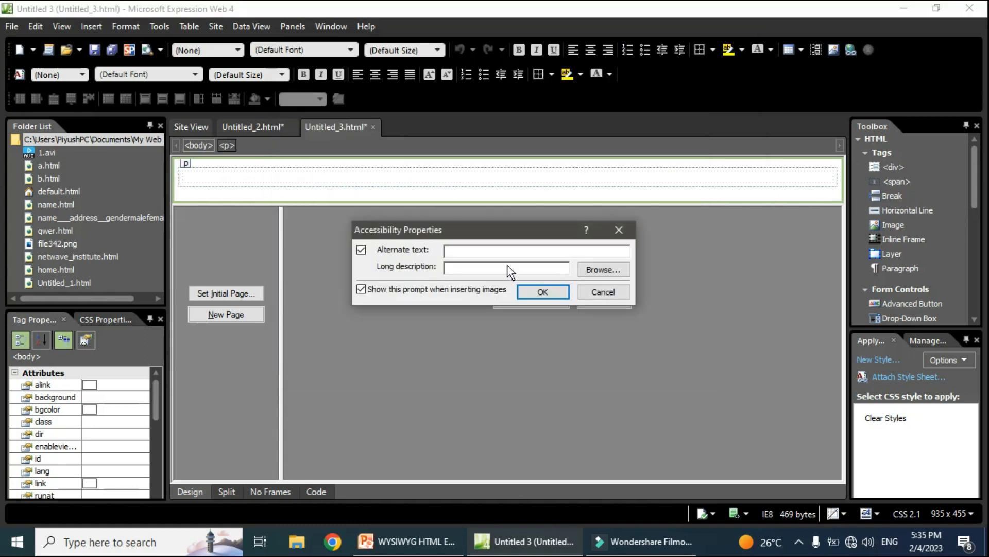
pyautogui.click(542, 291)
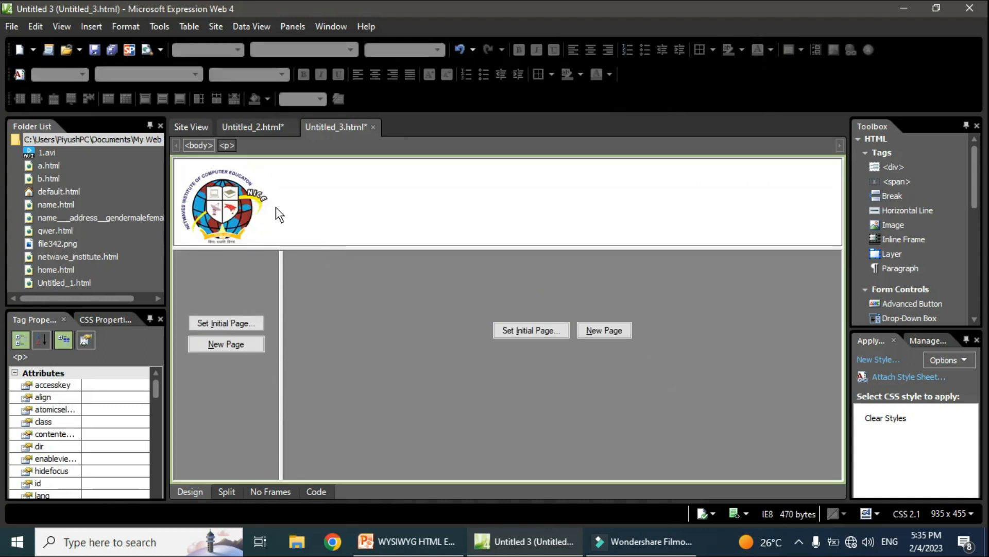
# Step: Enter "Netwaves Institute" after the logo in the banner frame and set its font size to xx-large
pyautogui.click(276, 208)
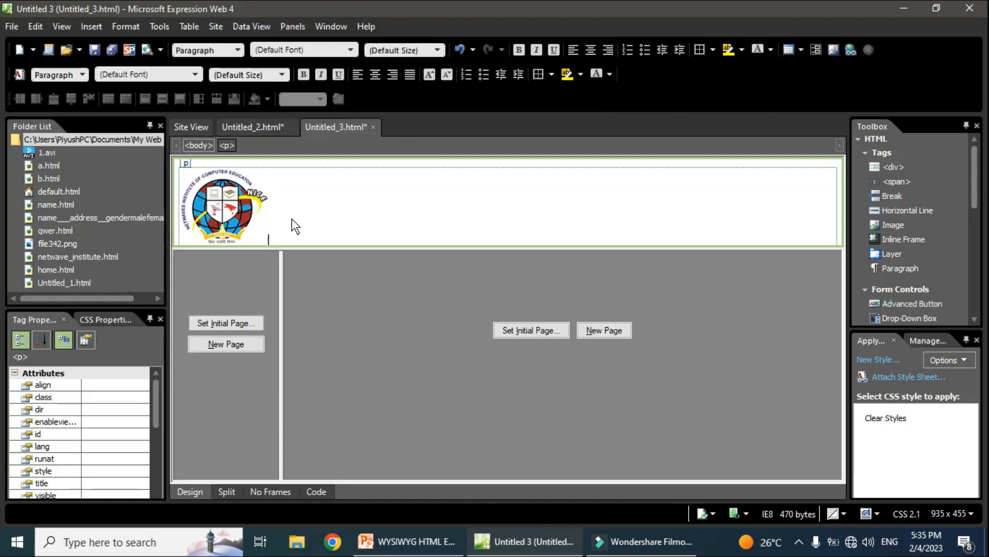
pyautogui.write('Netwaves In')
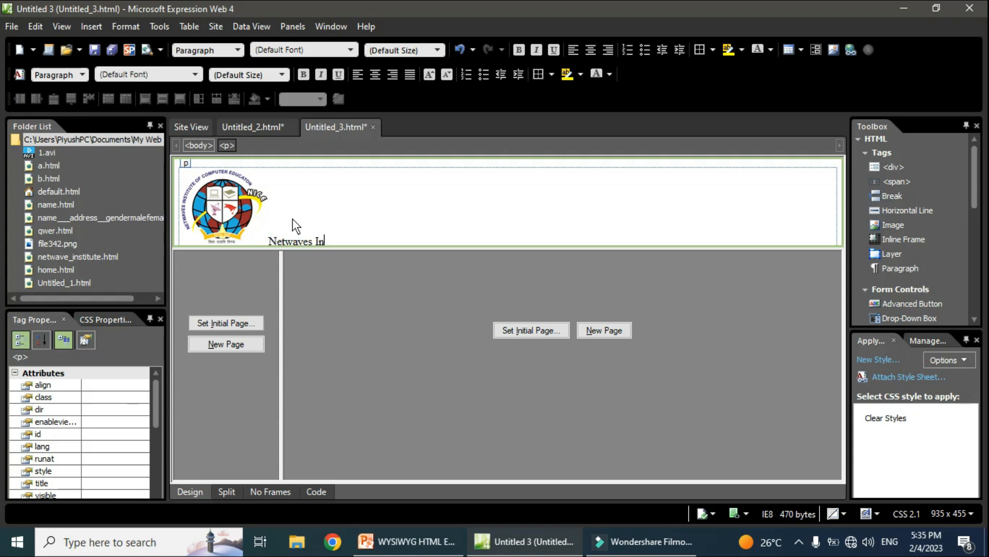
pyautogui.write('stitute')
pyautogui.moveTo(357, 237); pyautogui.dragTo(268, 242)
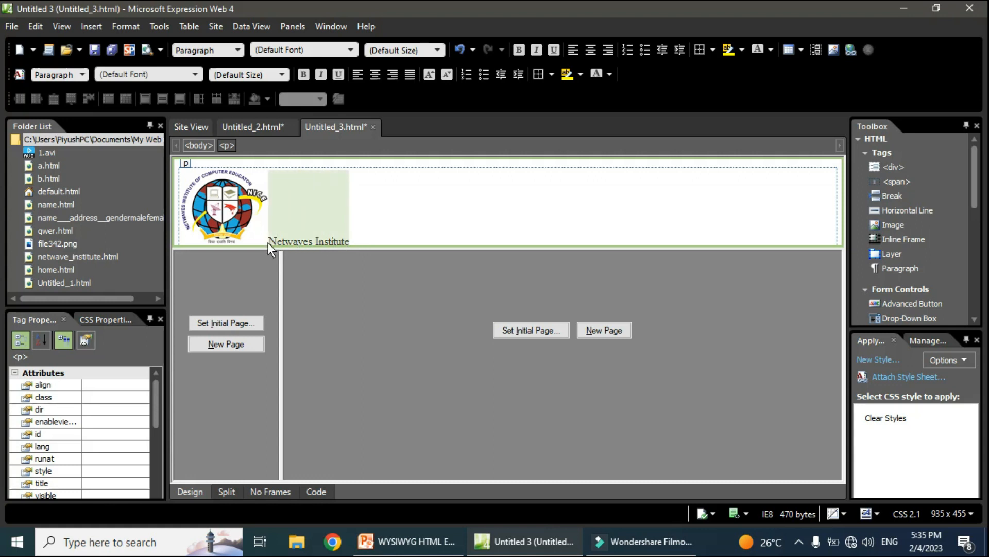
pyautogui.click(277, 75)
pyautogui.click(264, 190)
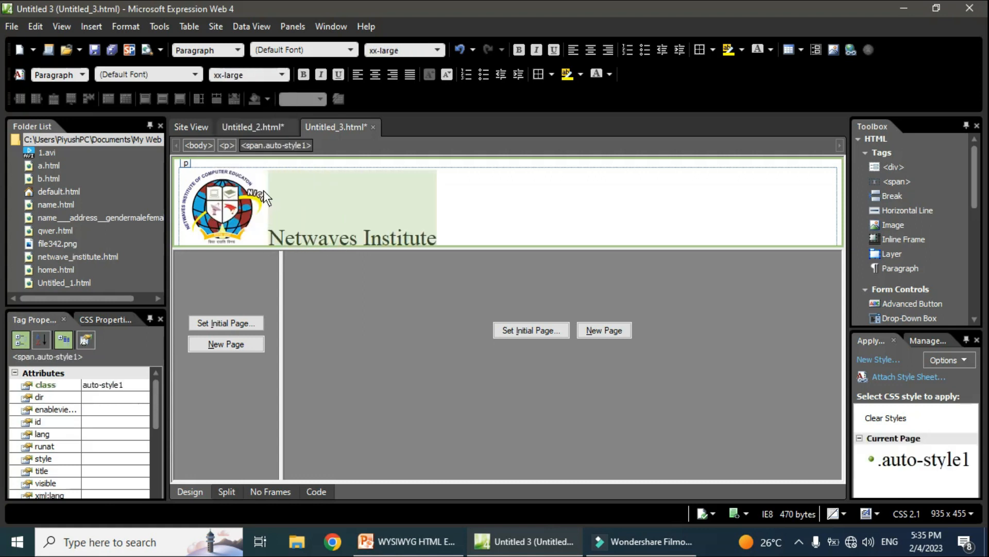
pyautogui.click(480, 212)
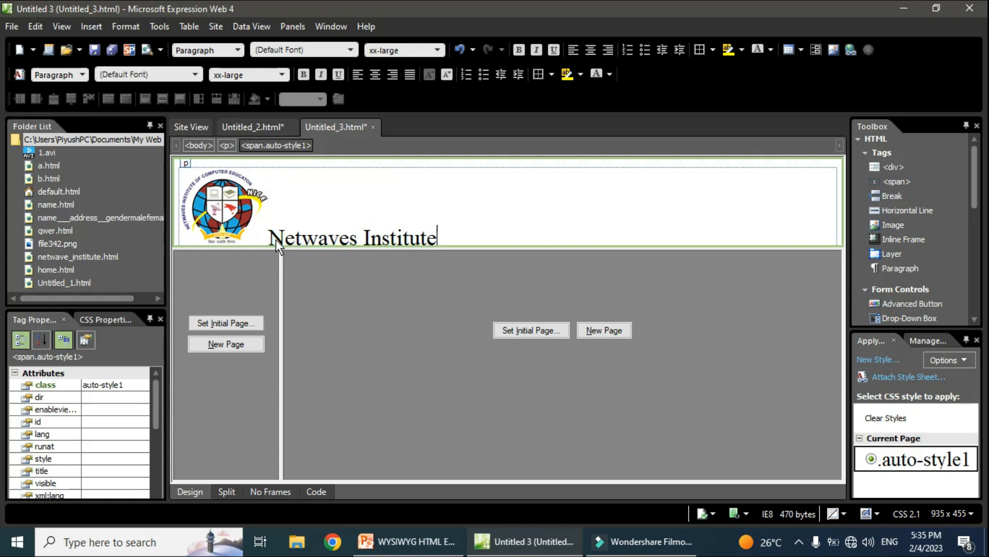
# Step: Center the "Netwaves Institute" heading in the banner frame and align the logo picture to the left
pyautogui.moveTo(270, 237); pyautogui.dragTo(435, 234)
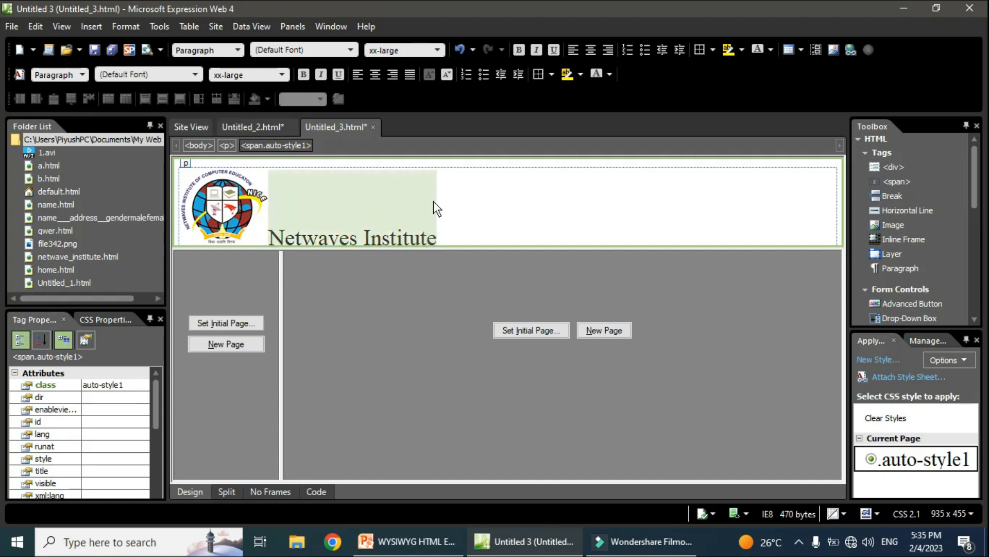
pyautogui.click(375, 75)
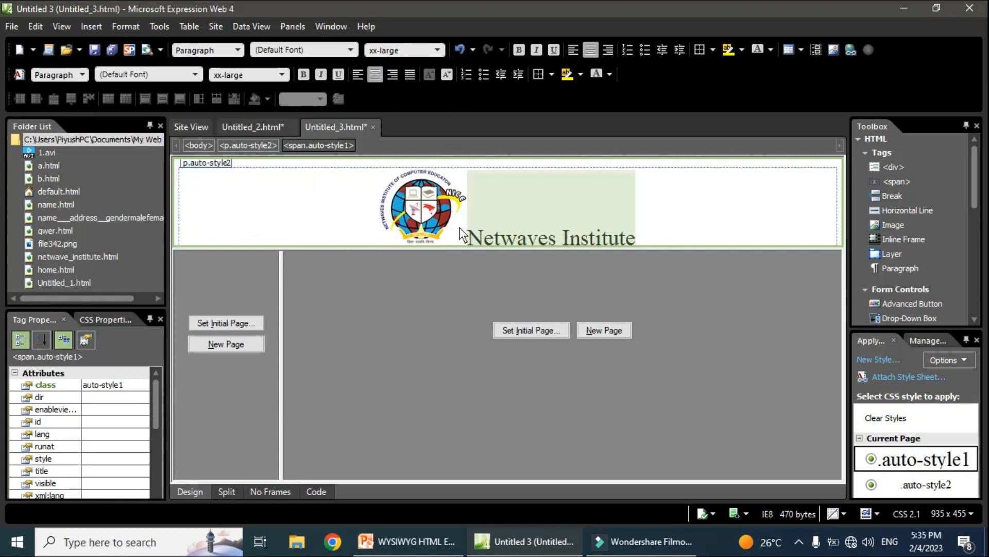
pyautogui.click(357, 75)
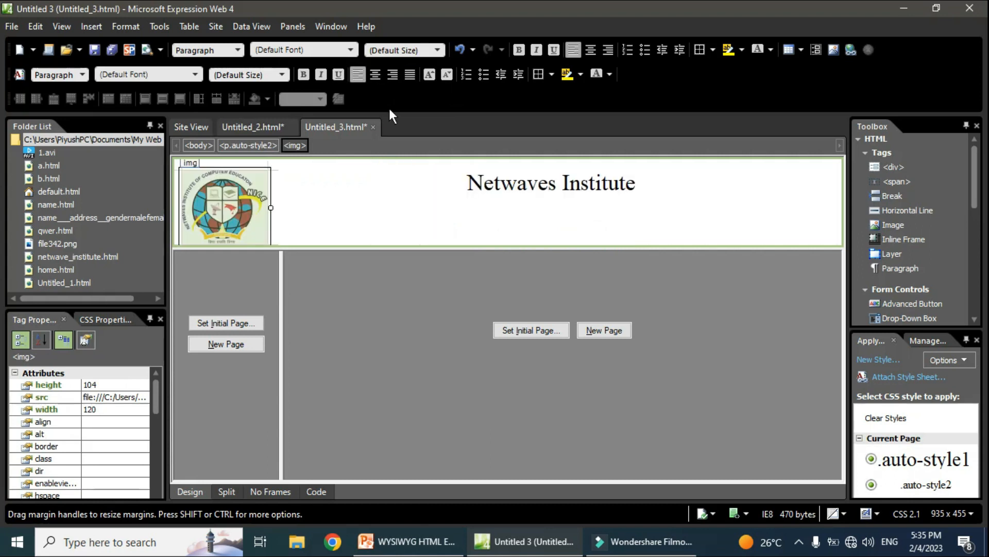
pyautogui.click(525, 228)
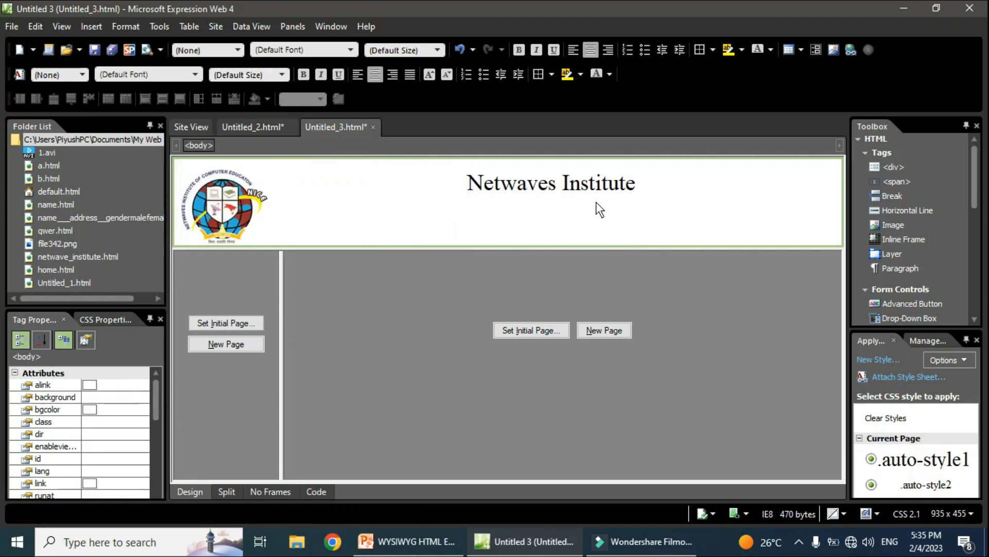
# Step: Add the line "Masters in Computer Education" below the "Netwaves Institute" heading in the banner frame
pyautogui.click(637, 188)
pyautogui.press('Return')
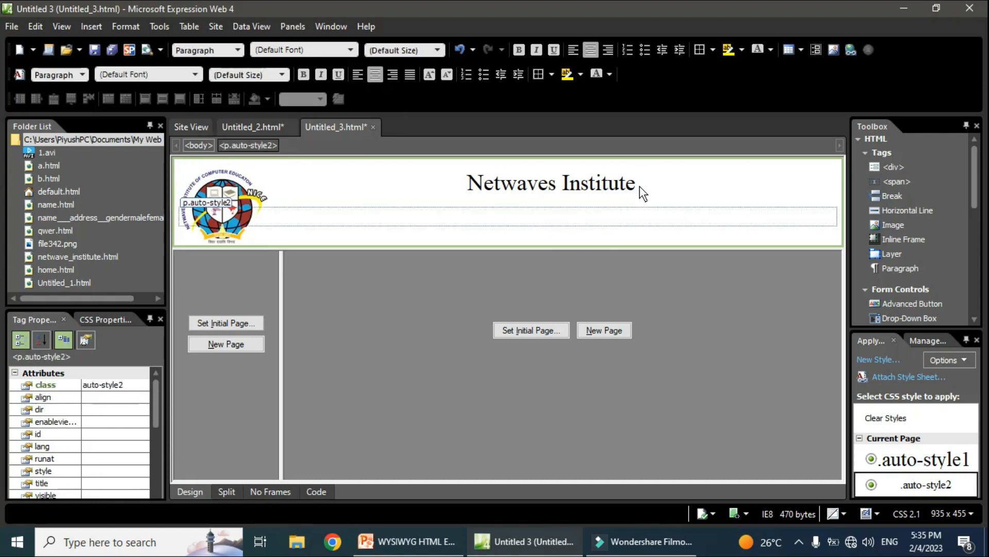
pyautogui.write('Masters in Compute')
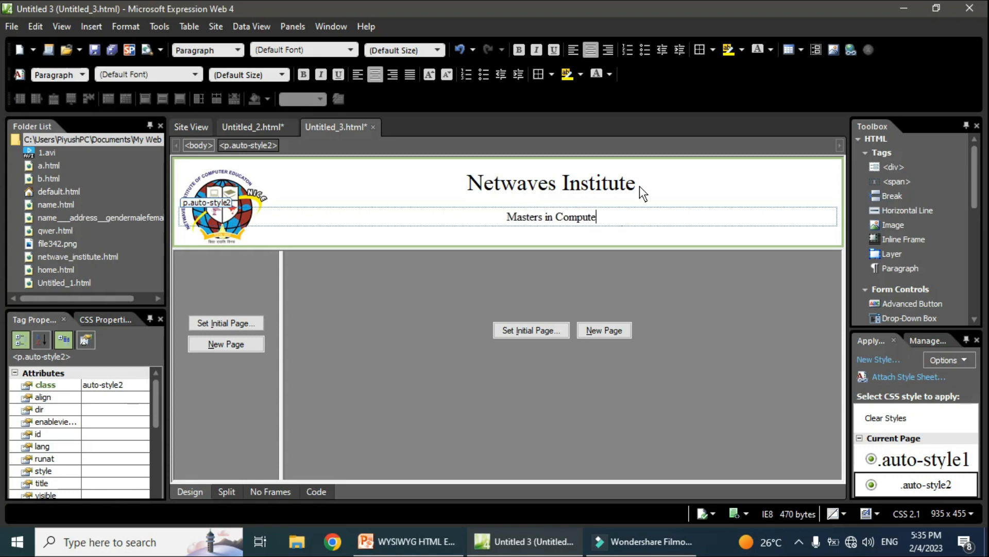
pyautogui.write('r Education')
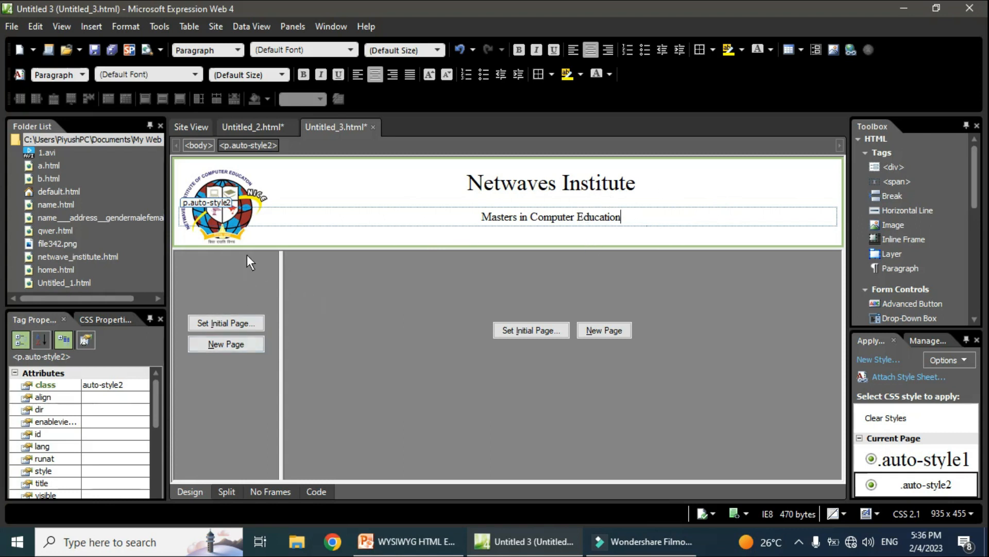
# Step: Add a new page in the contents frame and enter Home, Courses, Fees and Contact us as separate paragraphs
pyautogui.click(228, 349)
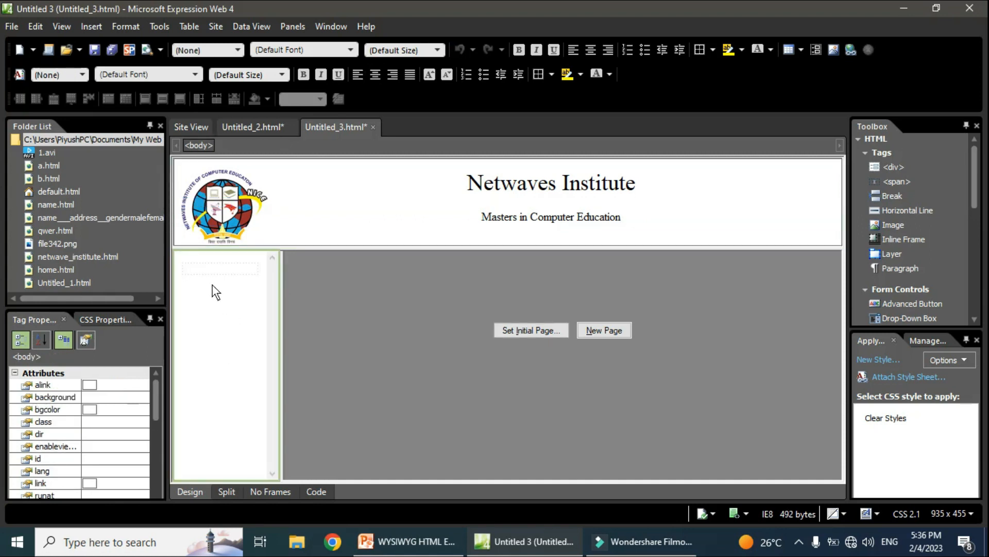
pyautogui.write('Hon')
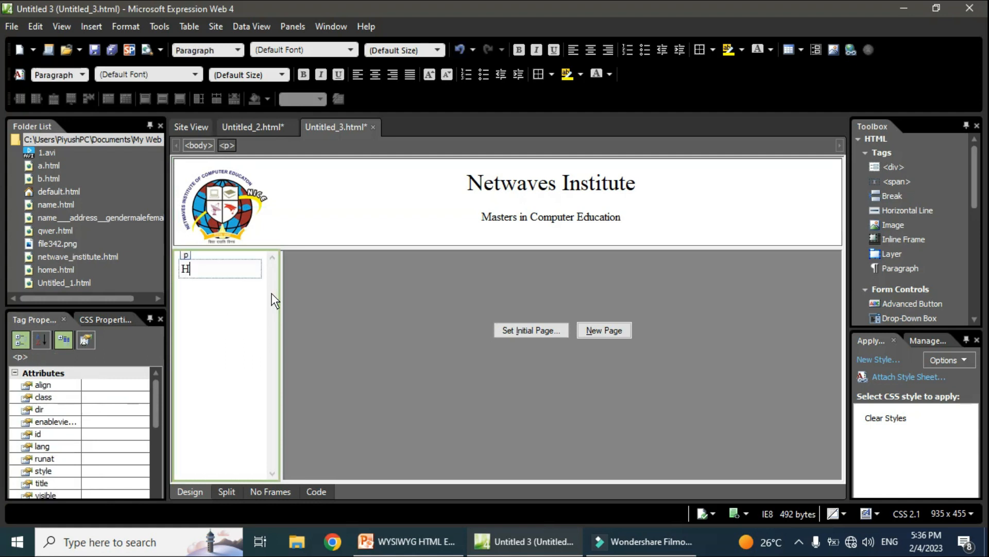
pyautogui.press('BackSpace')
pyautogui.press('BackSpace')
pyautogui.write('ome')
pyautogui.press('Return')
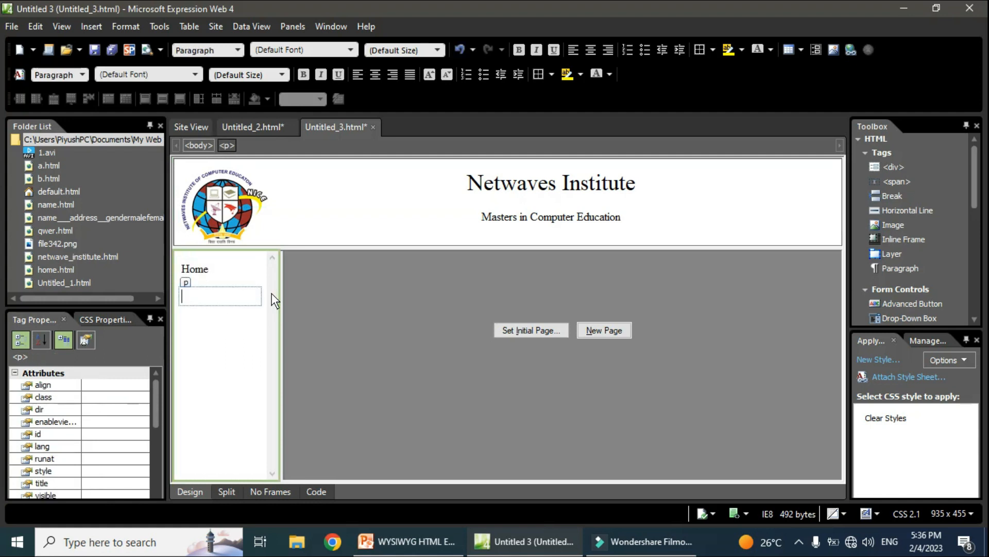
pyautogui.write('Courses')
pyautogui.press('Return')
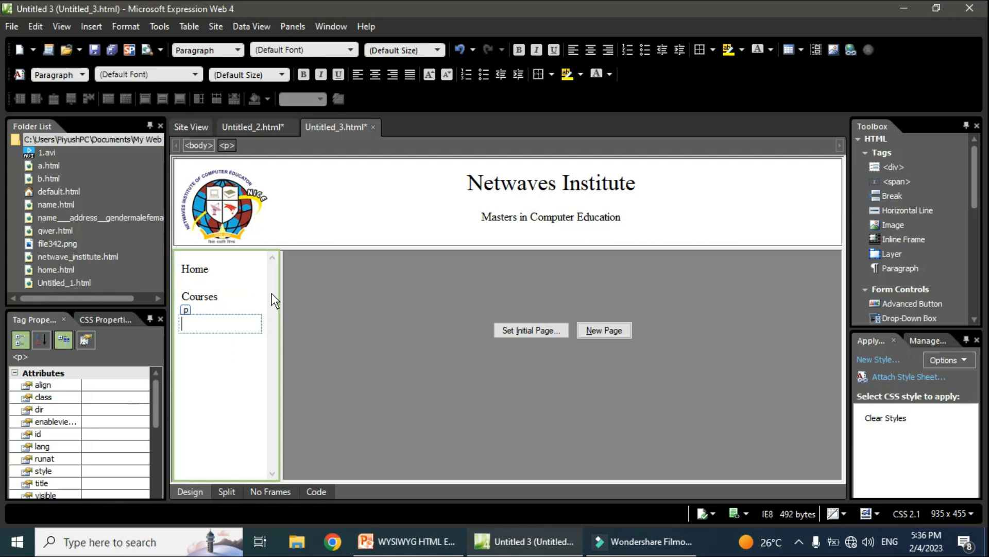
pyautogui.write('Fees')
pyautogui.press('Return')
pyautogui.write('C')
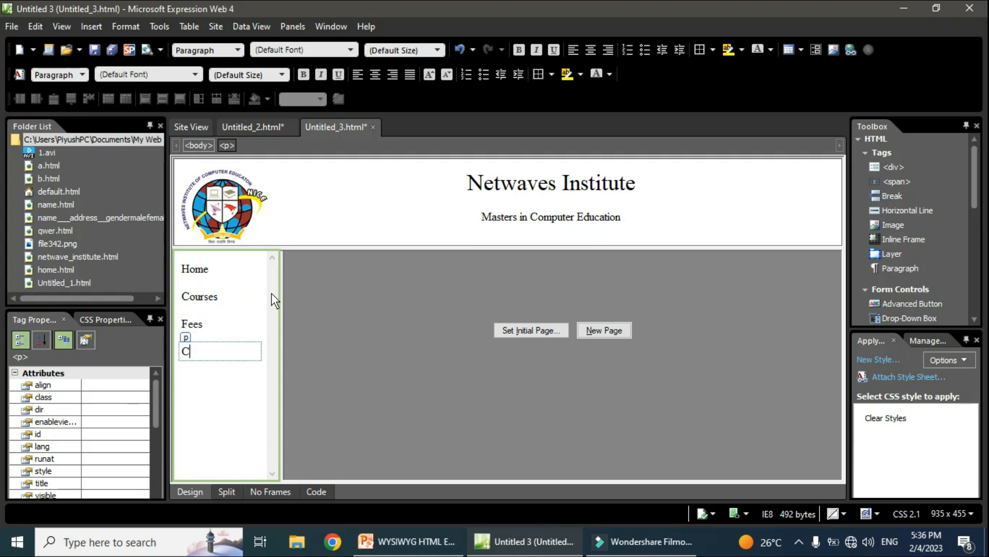
pyautogui.write('ontact us')
pyautogui.press('Return')
# Step: Insert the paragraph "Notes" between Fees and Contact us in the contents frame
pyautogui.press('Up')
pyautogui.press('Return')
pyautogui.press('Up')
pyautogui.write('Notes')
pyautogui.click(258, 323)
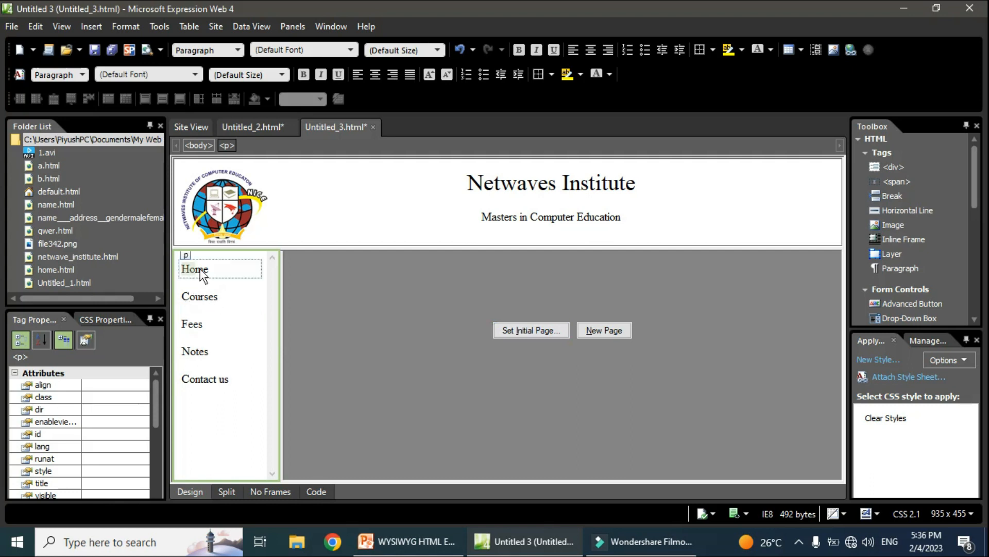
# Step: Hyperlink Home in the contents frame to a.html with main as the target frame
pyautogui.click(101, 26)
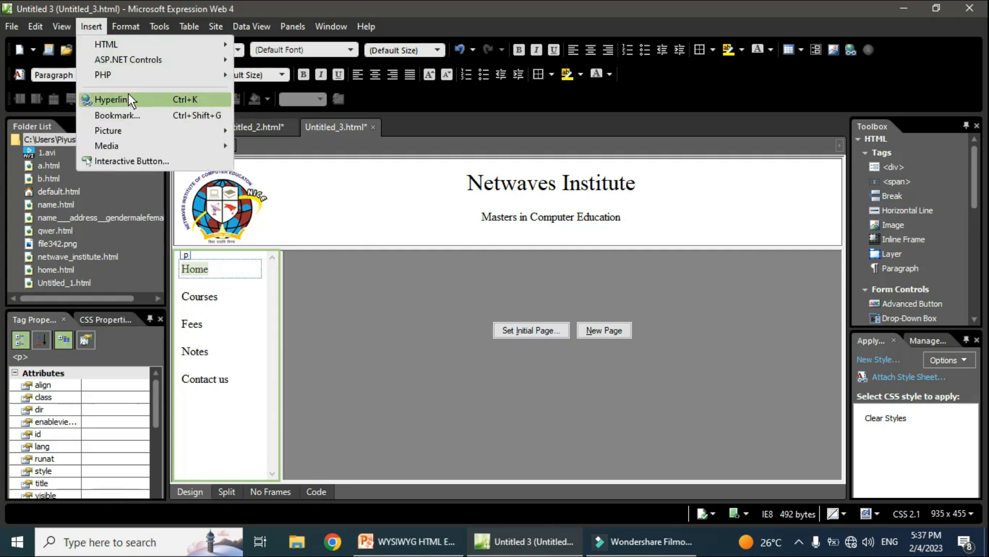
pyautogui.click(140, 99)
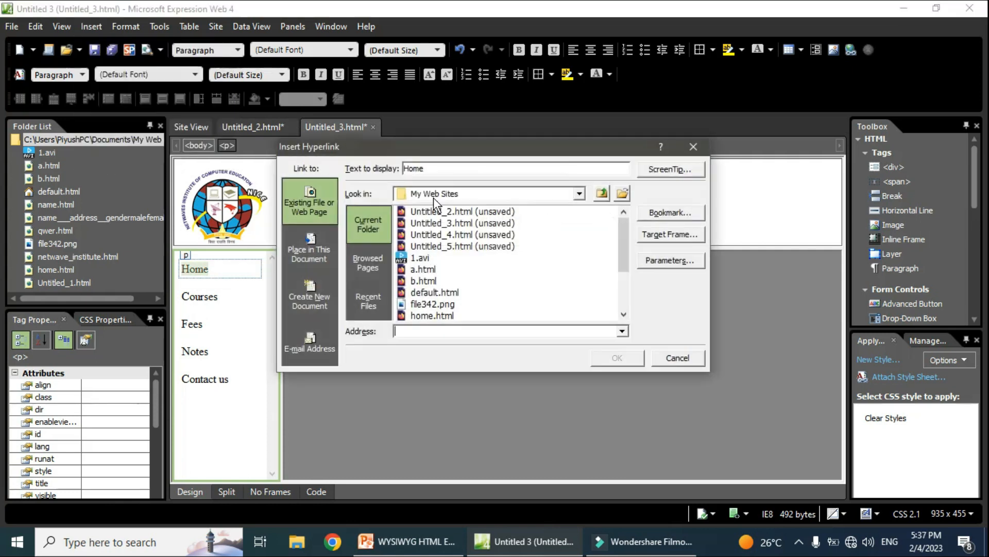
pyautogui.moveTo(487, 147); pyautogui.dragTo(530, 136)
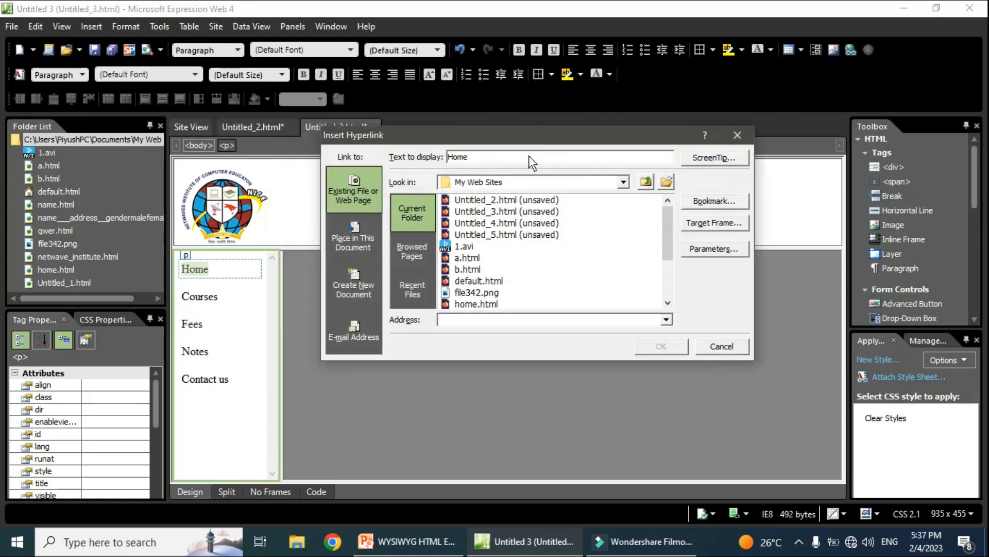
pyautogui.click(470, 258)
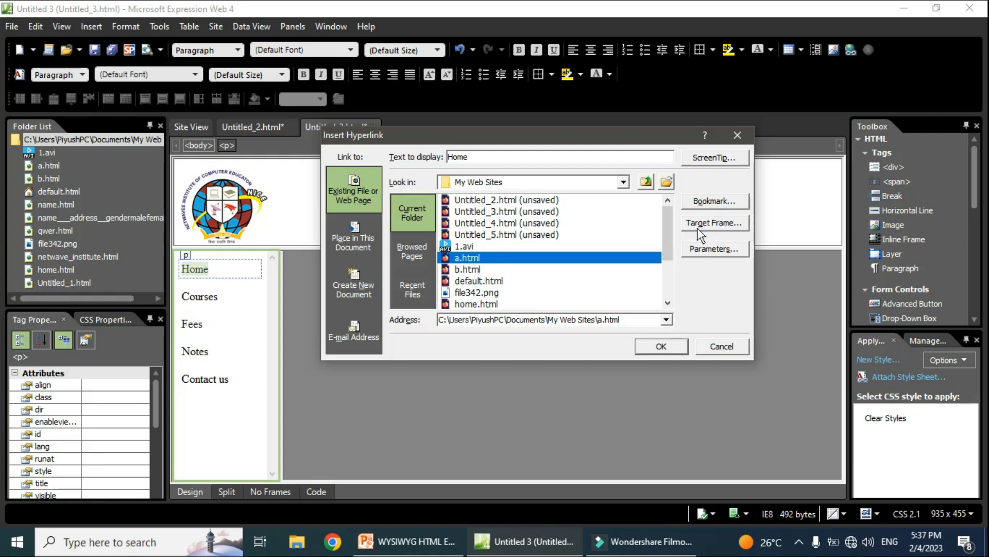
pyautogui.click(719, 225)
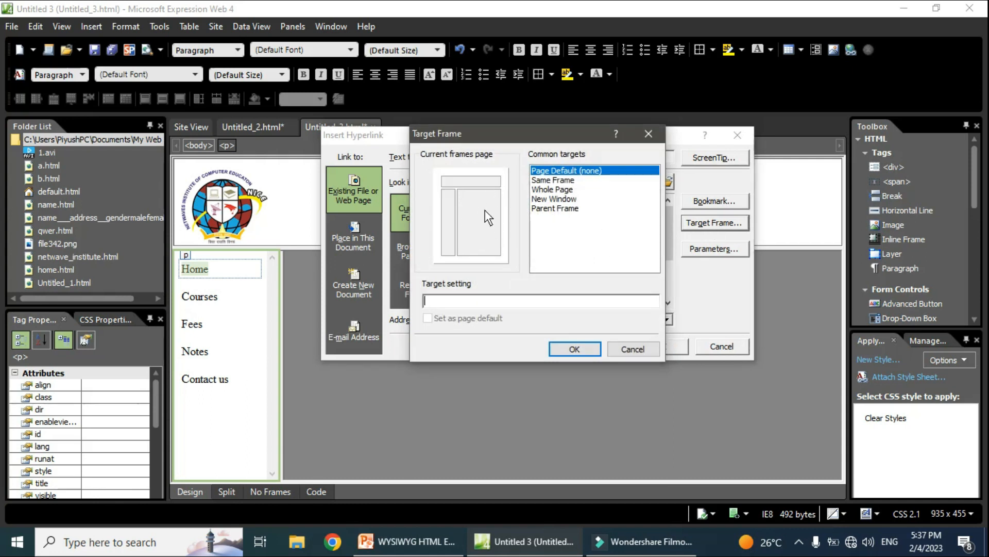
pyautogui.click(487, 224)
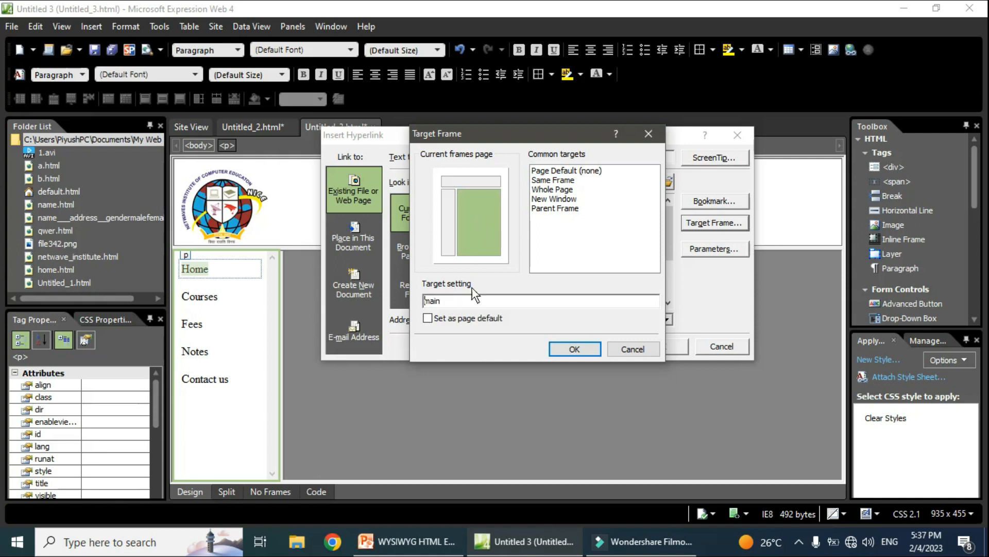
pyautogui.click(570, 351)
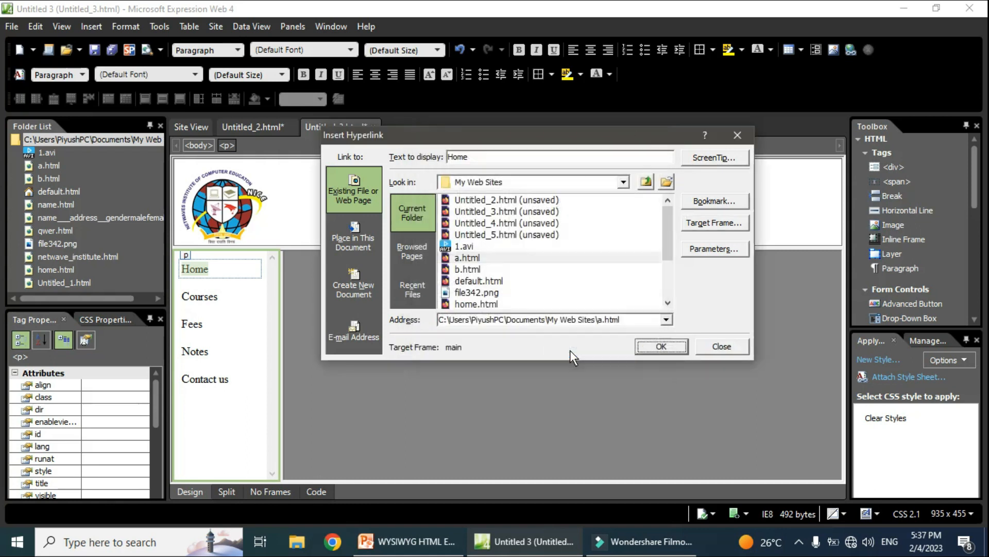
pyautogui.click(652, 350)
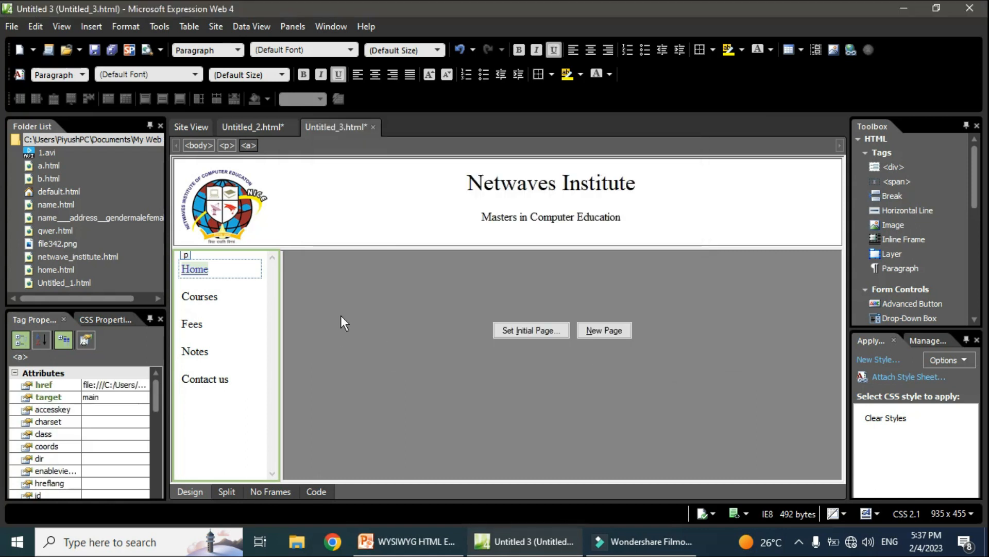
# Step: Hyperlink Courses in the contents frame to b.html with main as the target frame
pyautogui.doubleClick(214, 302)
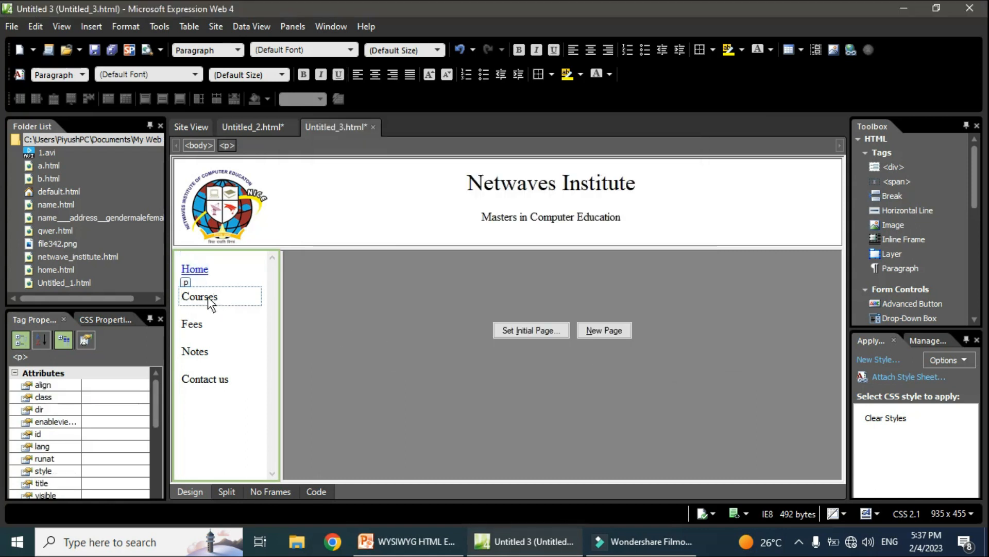
pyautogui.click(94, 28)
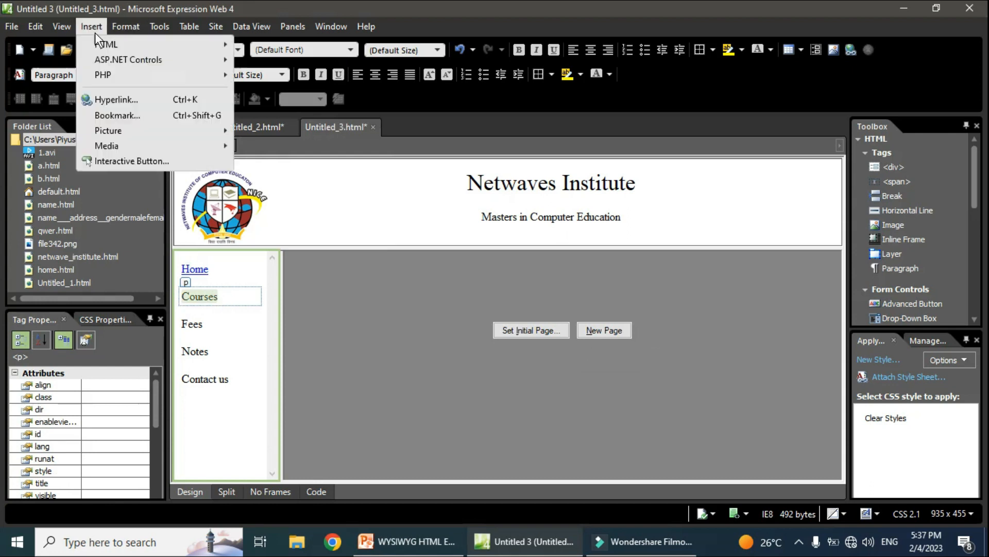
pyautogui.click(155, 99)
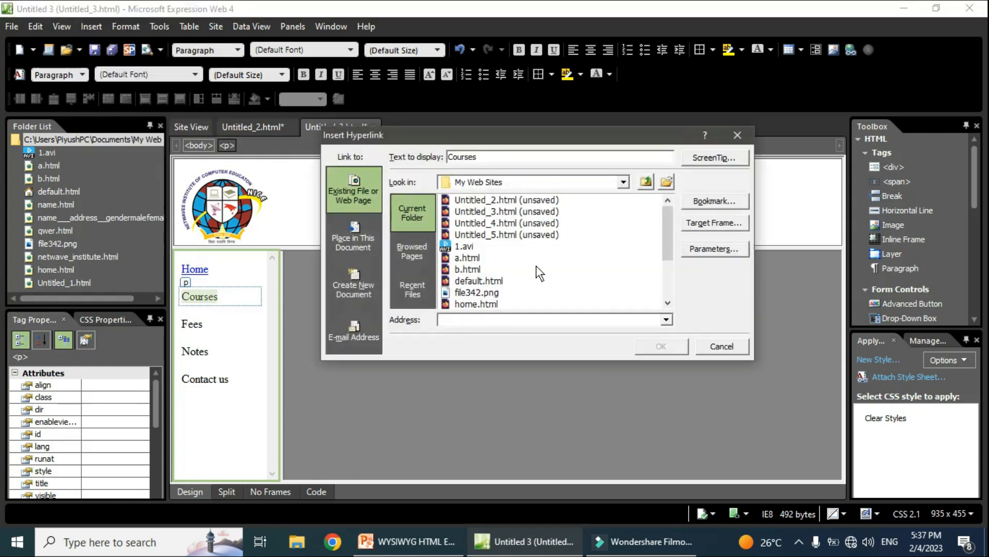
pyautogui.click(475, 270)
pyautogui.click(709, 221)
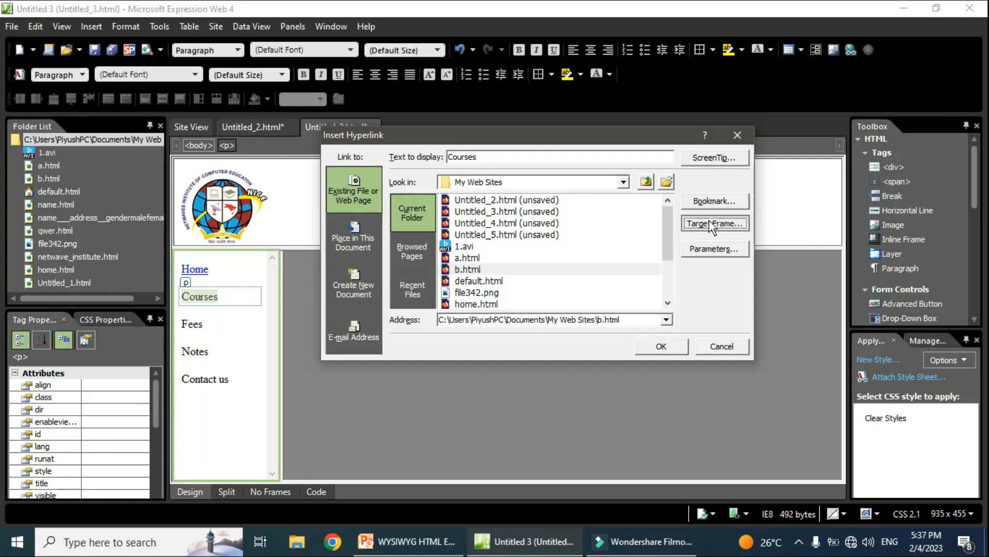
pyautogui.click(479, 232)
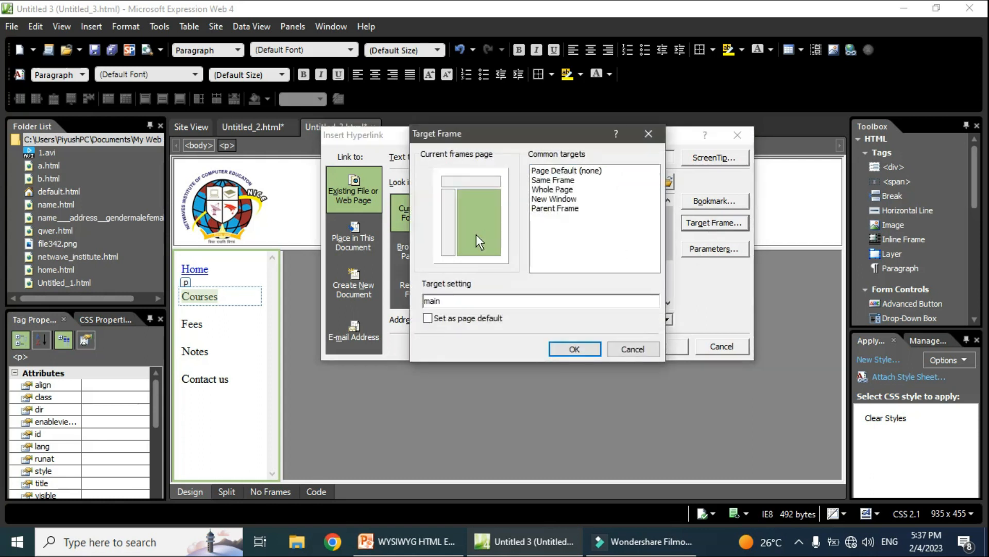
pyautogui.click(579, 350)
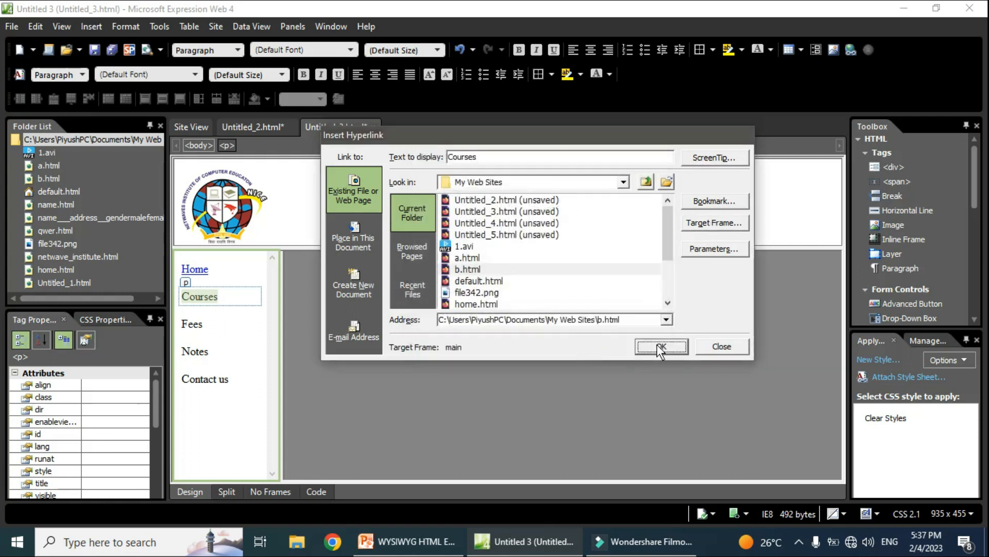
pyautogui.click(657, 344)
# Step: Hyperlink Fees in the contents frame to home.html with main as the target frame
pyautogui.click(190, 328)
pyautogui.doubleClick(199, 324)
pyautogui.click(95, 31)
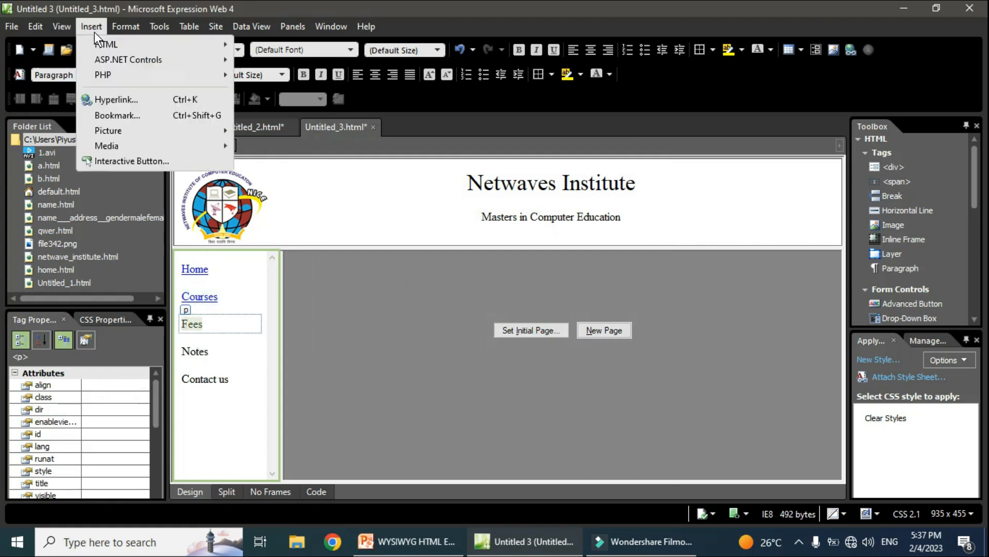
pyautogui.click(132, 101)
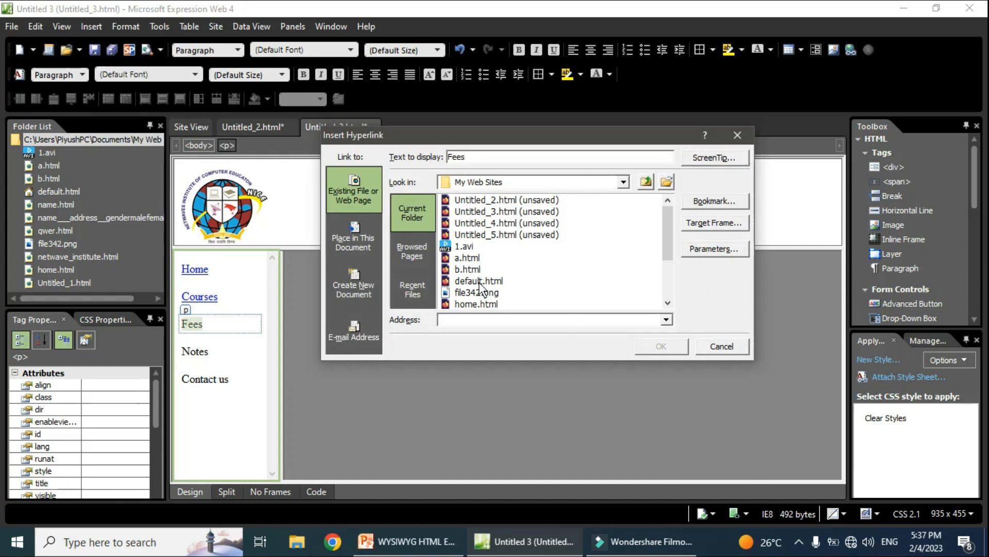
pyautogui.click(481, 303)
pyautogui.click(712, 225)
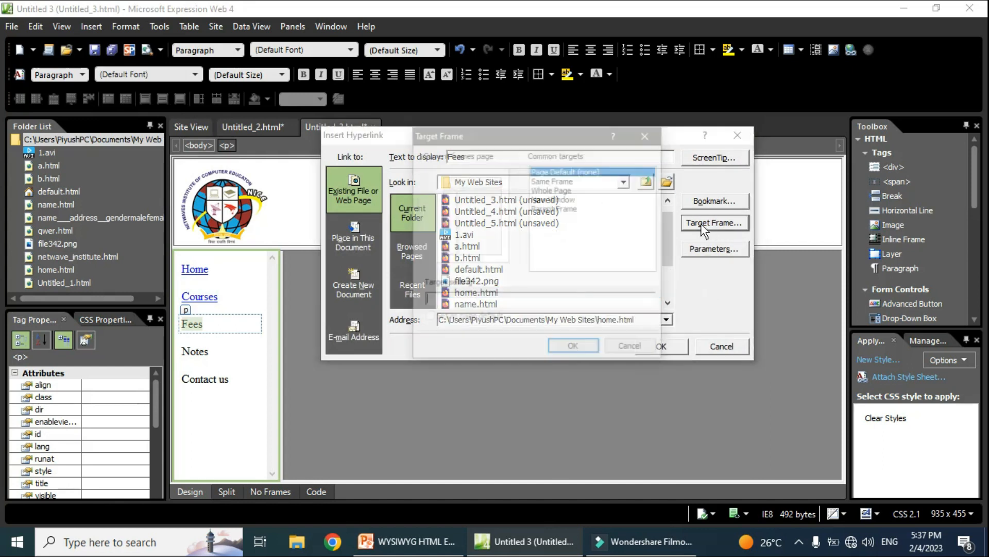
pyautogui.click(473, 230)
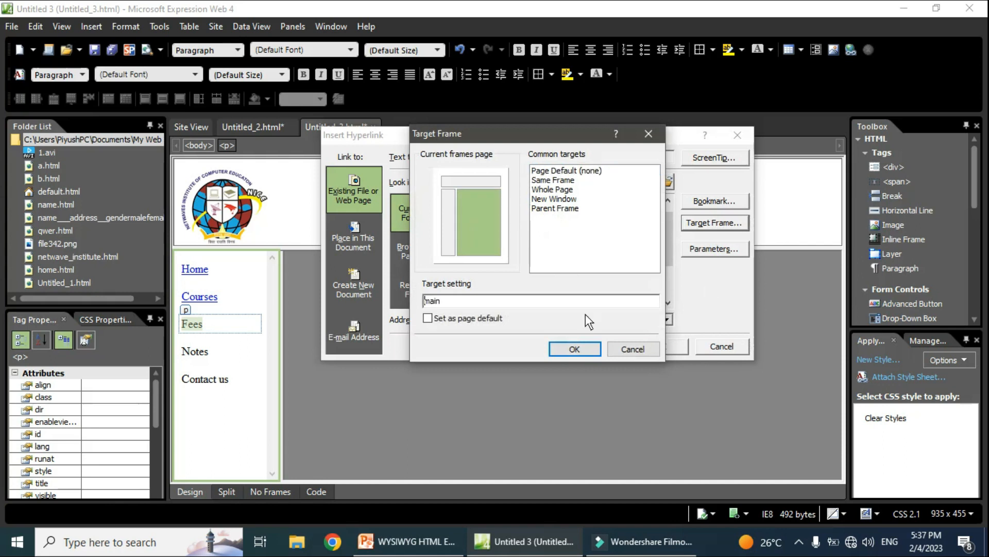
pyautogui.click(596, 351)
pyautogui.click(657, 347)
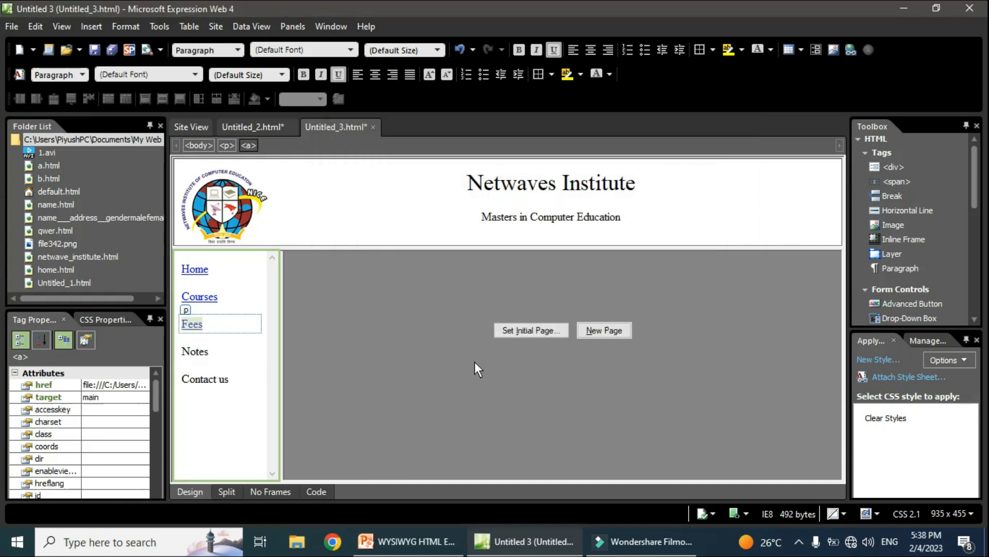
# Step: Hyperlink Notes in the contents frame to netwave_institute.html without setting a target frame
pyautogui.doubleClick(190, 355)
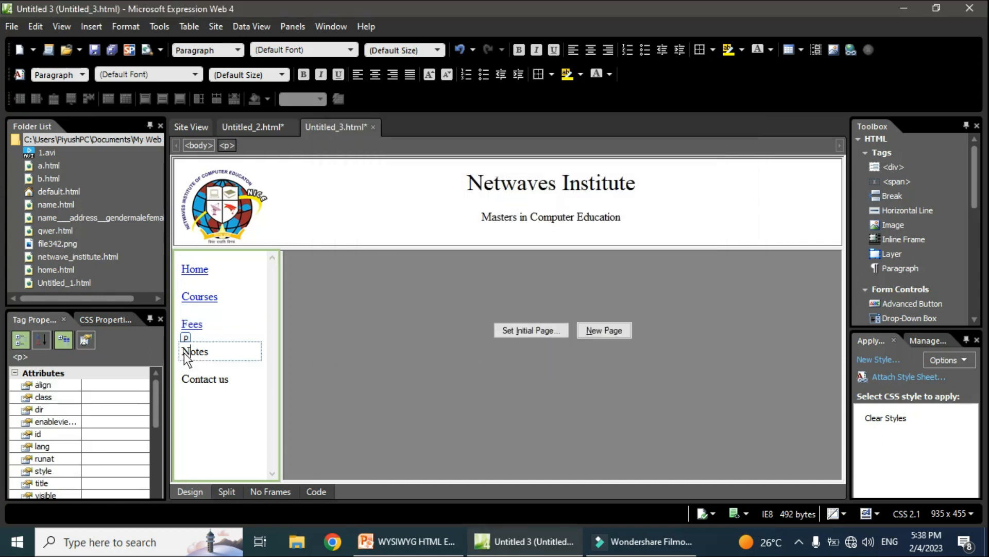
pyautogui.click(99, 30)
pyautogui.click(140, 102)
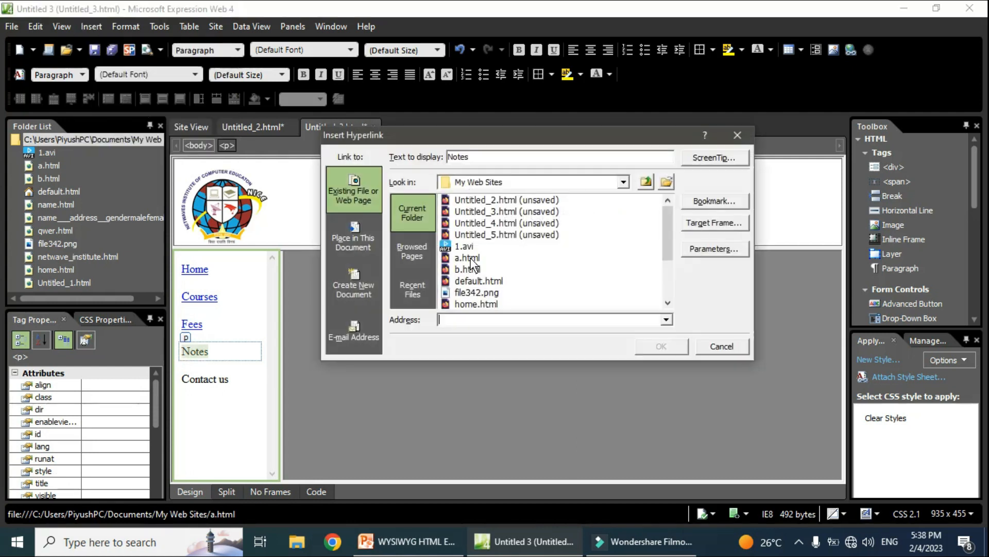
pyautogui.moveTo(662, 256); pyautogui.dragTo(668, 285)
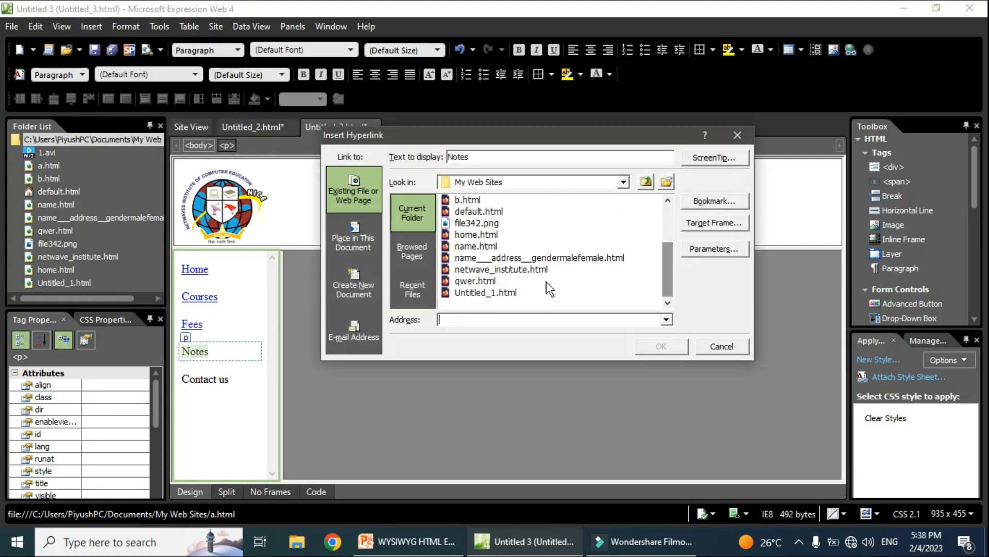
pyautogui.click(482, 281)
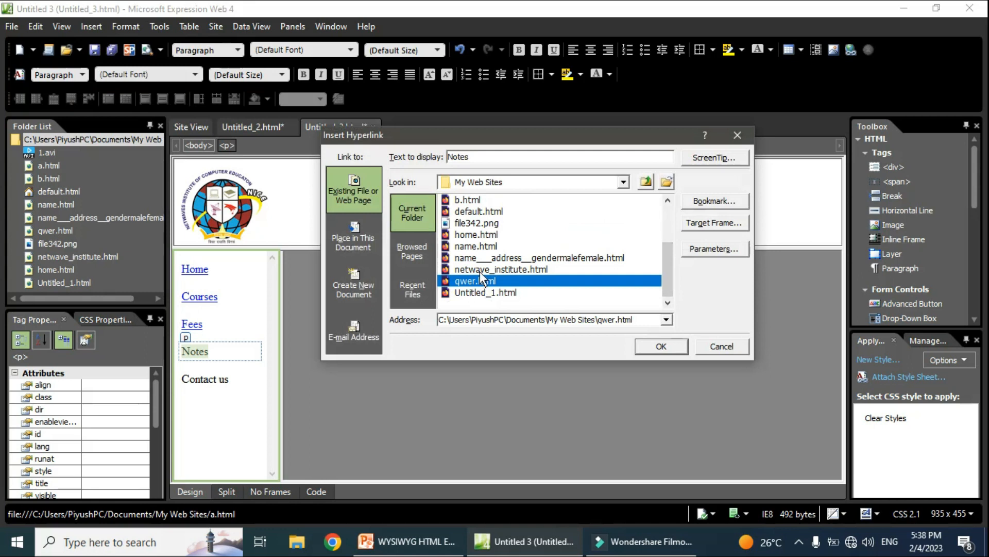
pyautogui.click(480, 269)
pyautogui.click(652, 349)
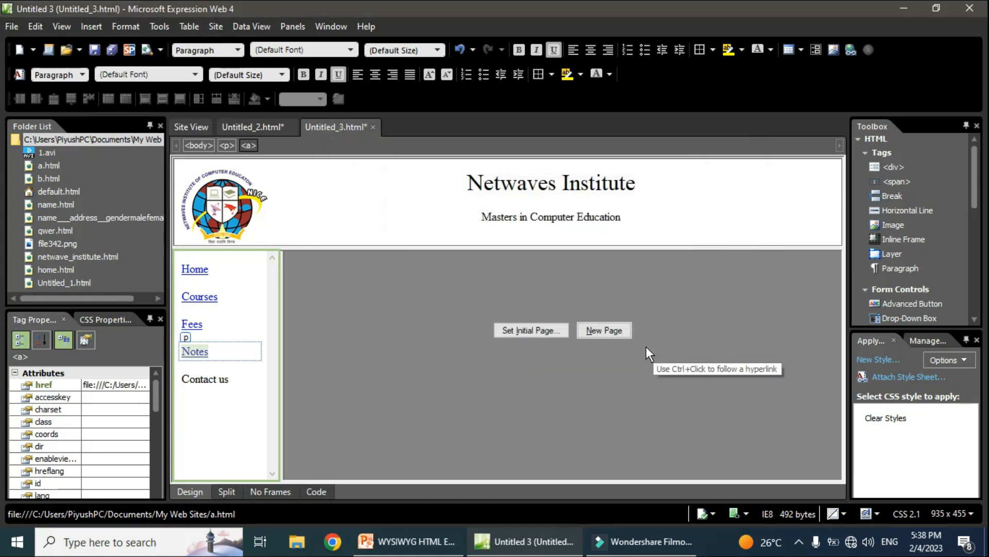
# Step: Set main as the target frame of the Notes hyperlink in the contents frame
pyautogui.click(199, 351)
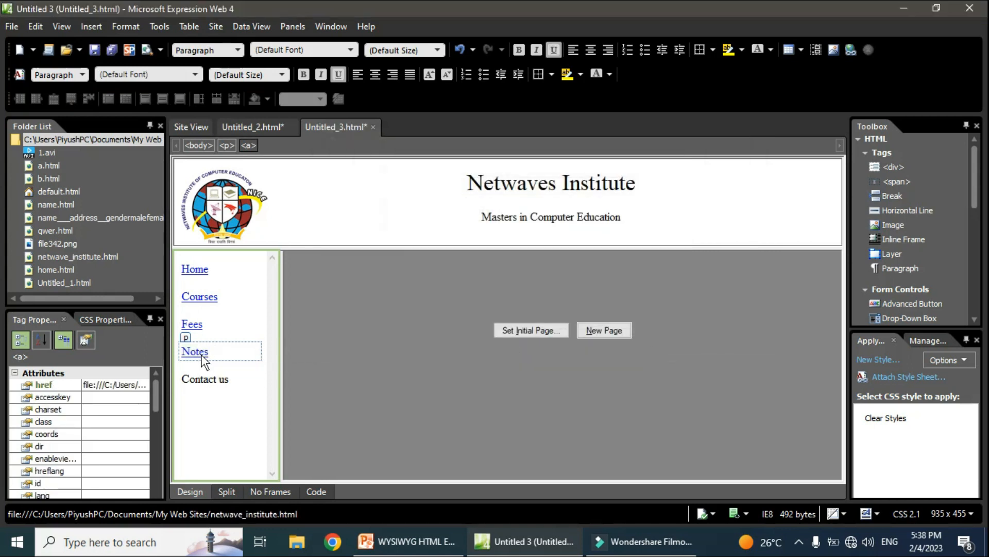
pyautogui.click(90, 26)
pyautogui.click(116, 100)
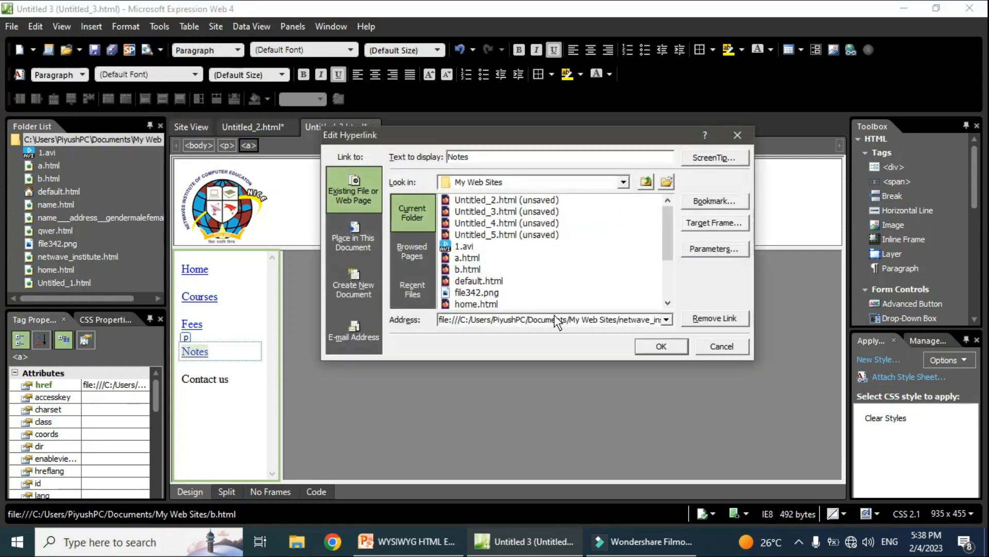
pyautogui.click(699, 227)
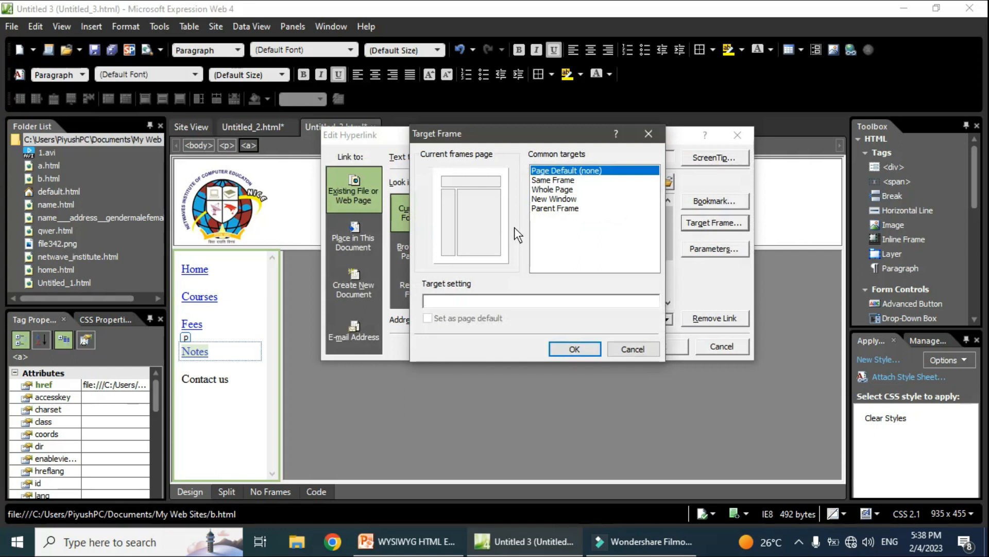
pyautogui.click(478, 228)
pyautogui.click(581, 348)
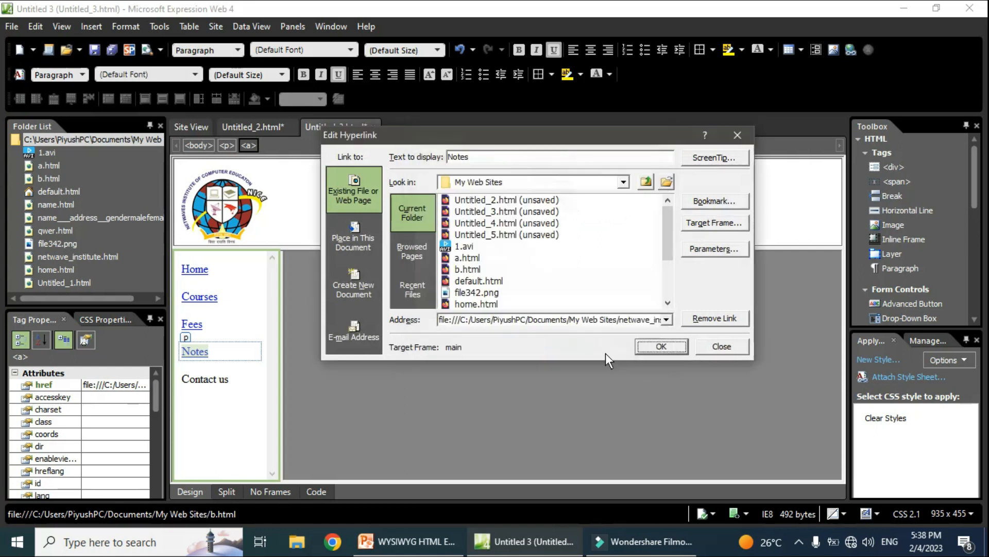
pyautogui.click(648, 347)
# Step: Hyperlink Contact us in the contents frame to the unsaved page Untitled_2.html
pyautogui.click(231, 380)
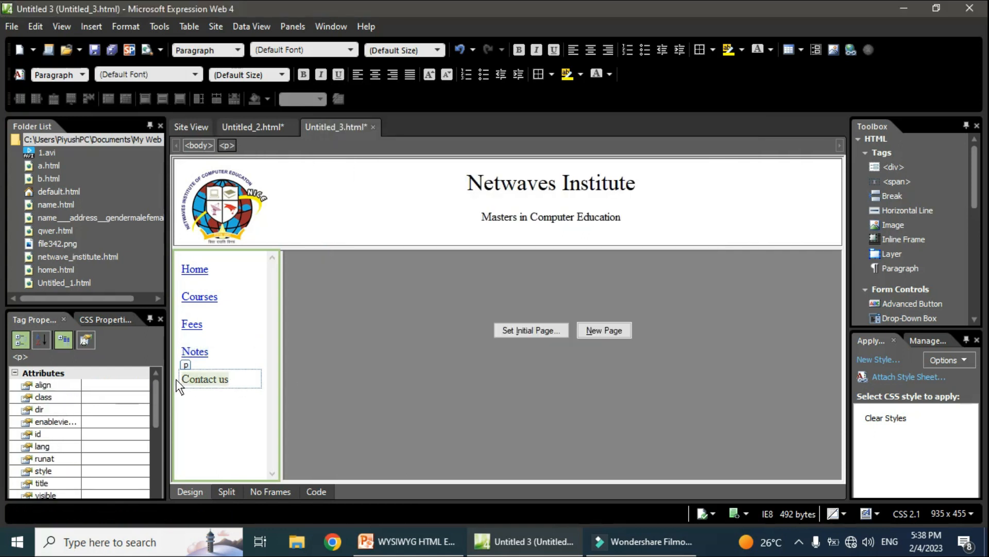
pyautogui.click(91, 27)
pyautogui.click(131, 97)
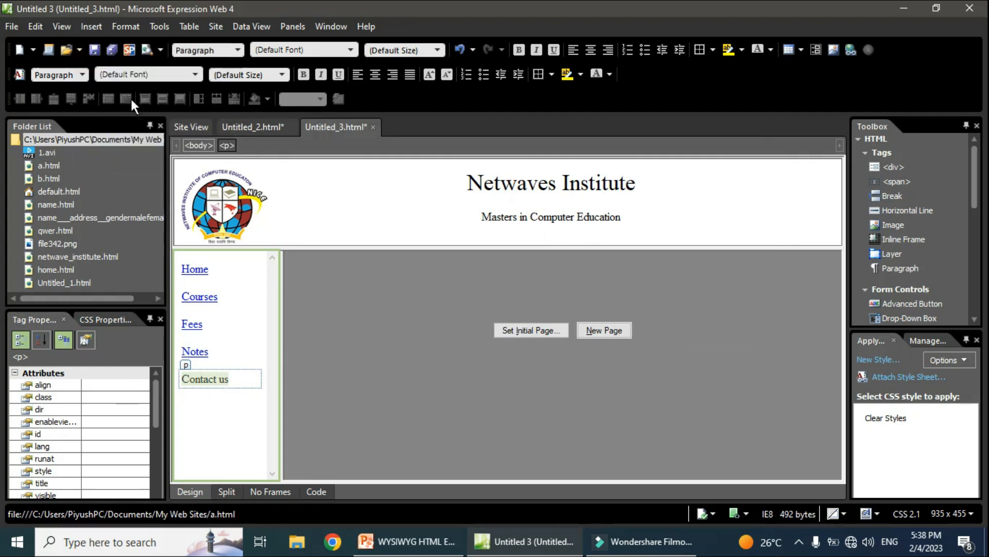
pyautogui.scroll(-2, 665, 261)
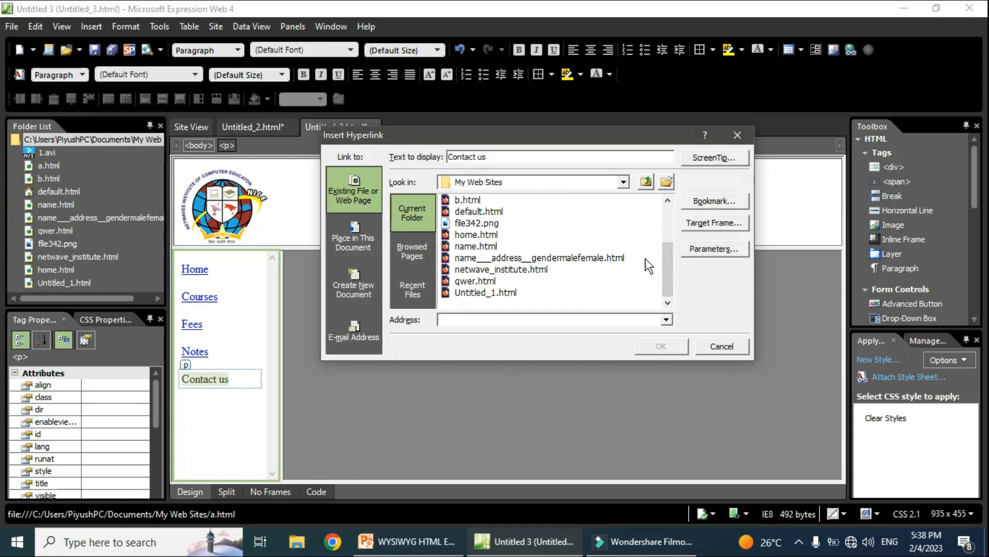
pyautogui.scroll(2, 665, 232)
pyautogui.click(495, 200)
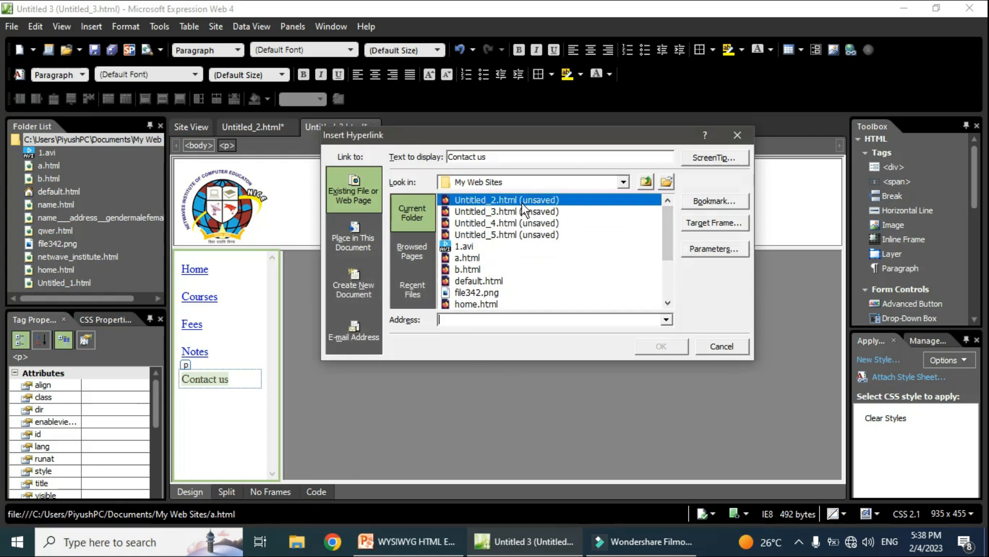
pyautogui.click(663, 346)
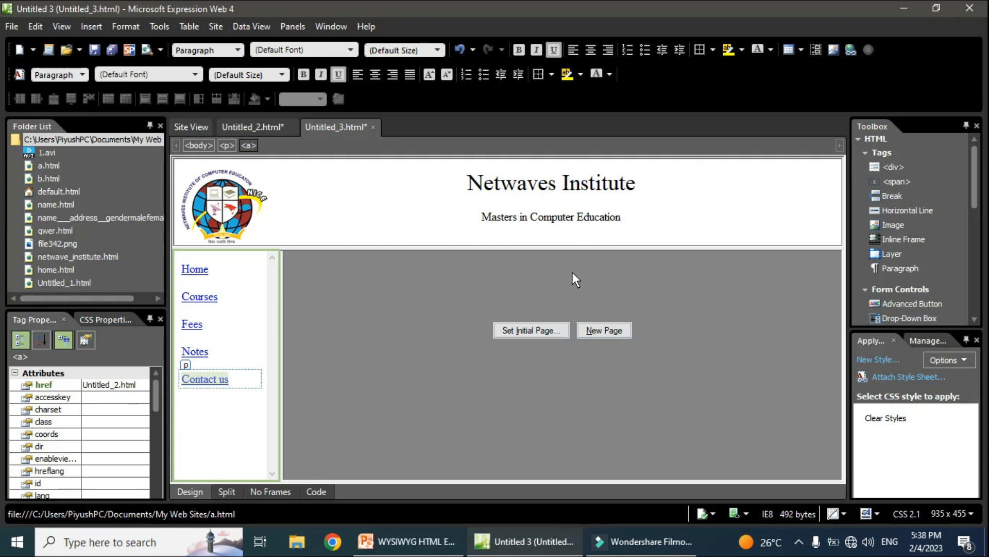
# Step: Create a new page in the main frame and enter the text "WelCome To My Website"
pyautogui.click(604, 331)
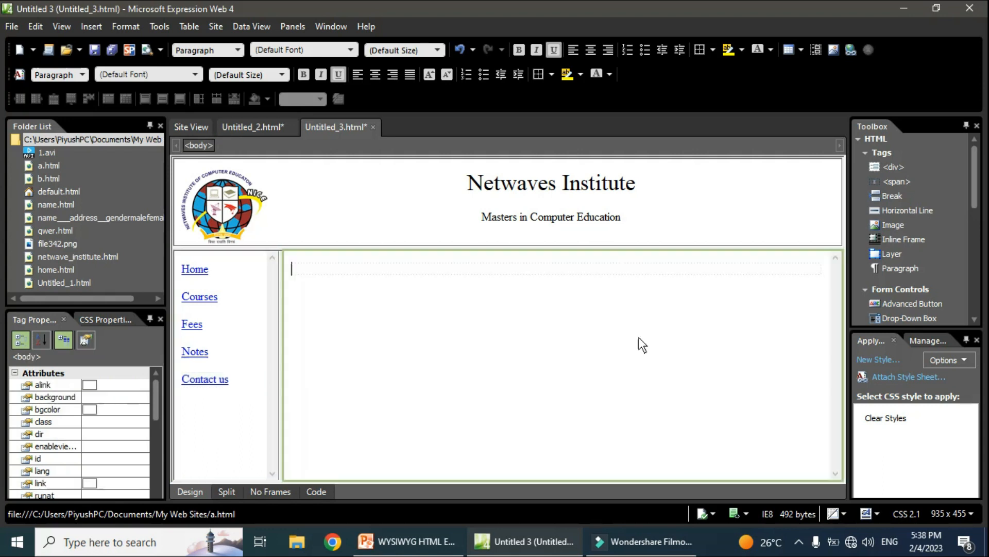
pyautogui.write('W')
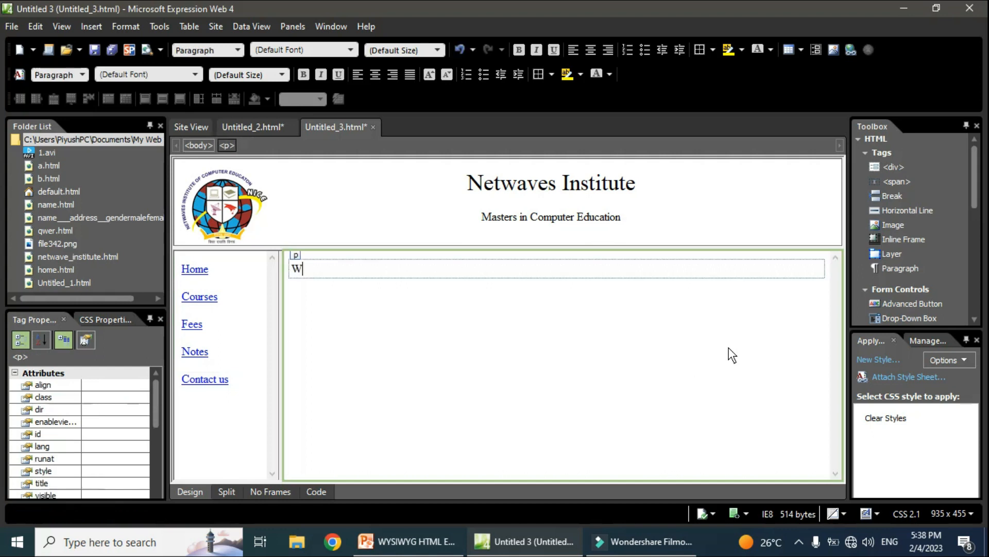
pyautogui.write('elCome To My Websi')
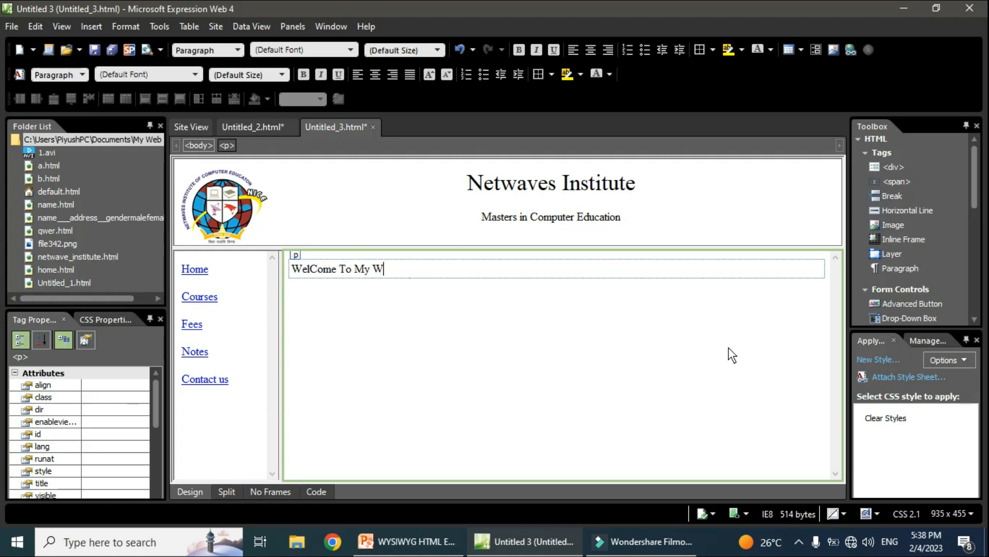
pyautogui.write('te')
# Step: Center the "WelCome To My Website" line in the main frame and set its font size to xx-large (36 pt)
pyautogui.hotkey('shift', 'Left')
pyautogui.hotkey('shift', 'Left')
pyautogui.hotkey('shift', 'Left')
pyautogui.hotkey('shift', 'Left')
pyautogui.hotkey('shift', 'Left')
pyautogui.hotkey('shift', 'Left')
pyautogui.hotkey('shift', 'Left')
pyautogui.hotkey('shift', 'Left')
pyautogui.hotkey('shift', 'Left')
pyautogui.hotkey('shift', 'Left')
pyautogui.hotkey('shift', 'Left')
pyautogui.hotkey('shift', 'Left')
pyautogui.hotkey('shift', 'Left')
pyautogui.hotkey('shift', 'Left')
pyautogui.hotkey('shift', 'Left')
pyautogui.hotkey('shift', 'Left')
pyautogui.hotkey('shift', 'Left')
pyautogui.hotkey('shift', 'Left')
pyautogui.hotkey('shift', 'Left')
pyautogui.hotkey('shift', 'Left')
pyautogui.click(374, 75)
pyautogui.click(281, 75)
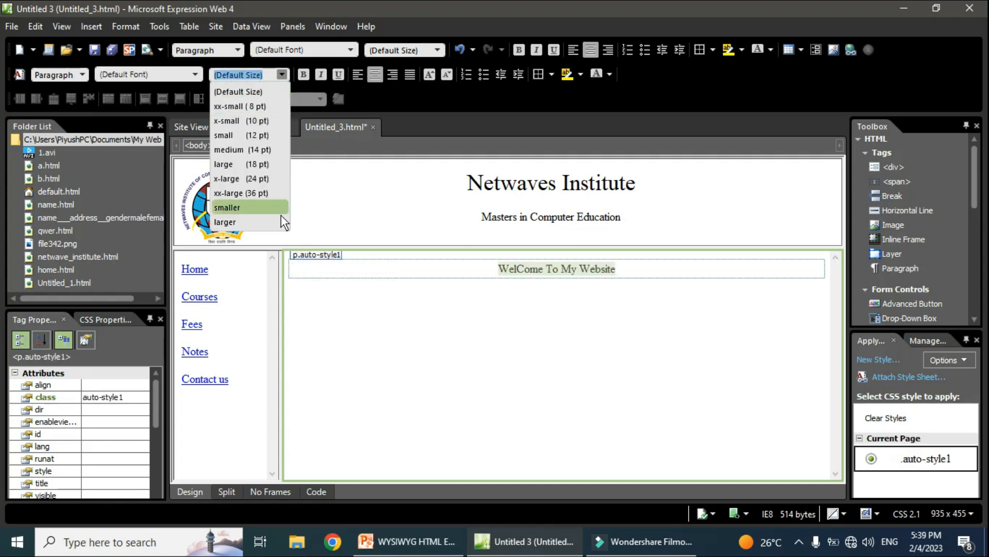
pyautogui.click(258, 194)
pyautogui.click(669, 413)
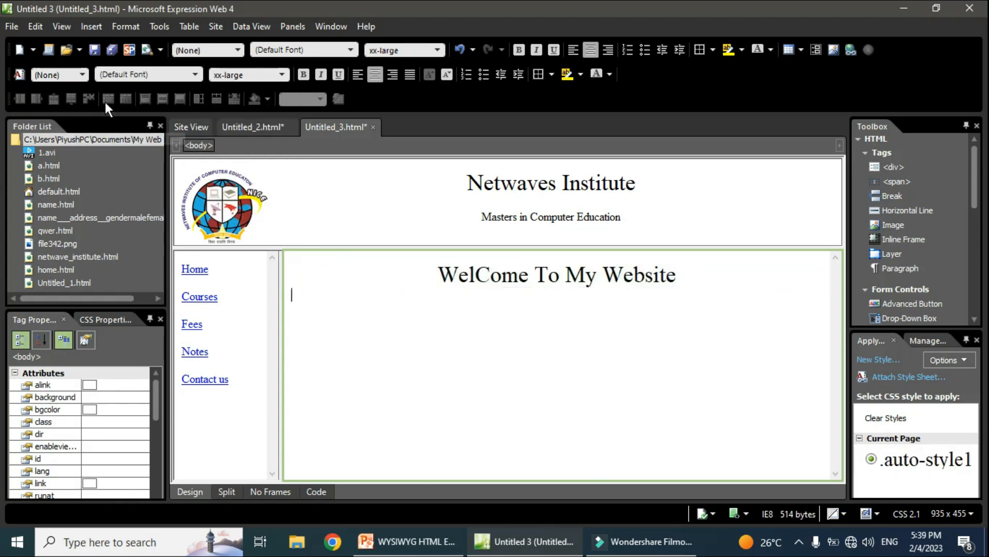
# Step: Save the frames page and all its frame pages under the suggested names, the banner as netwaves_institute.html, overwriting the embedded file342.png
pyautogui.click(92, 50)
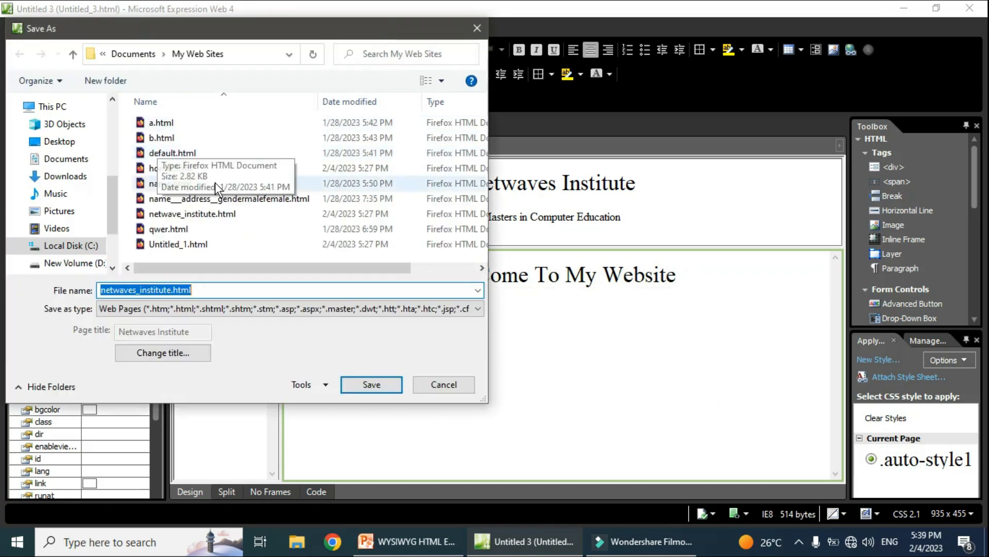
pyautogui.click(391, 384)
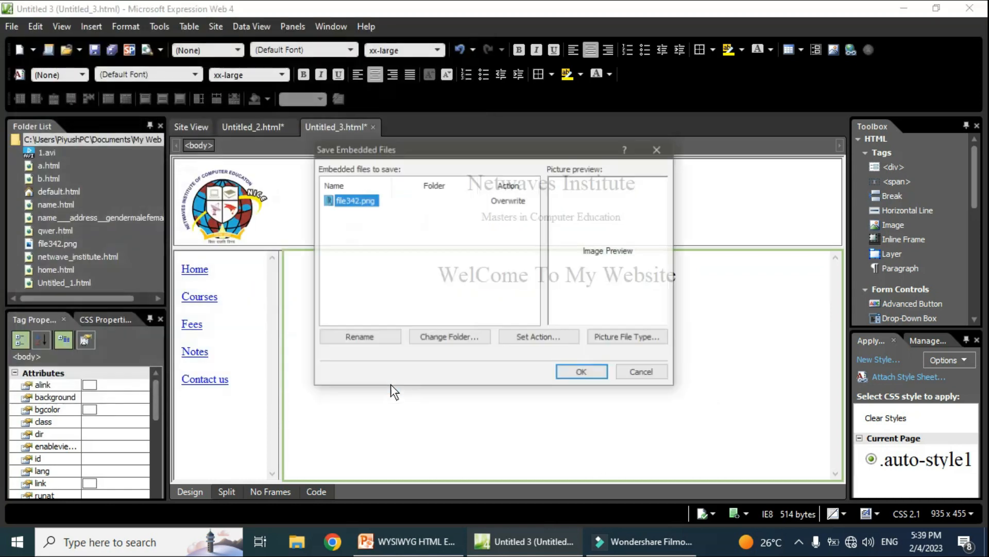
pyautogui.click(579, 372)
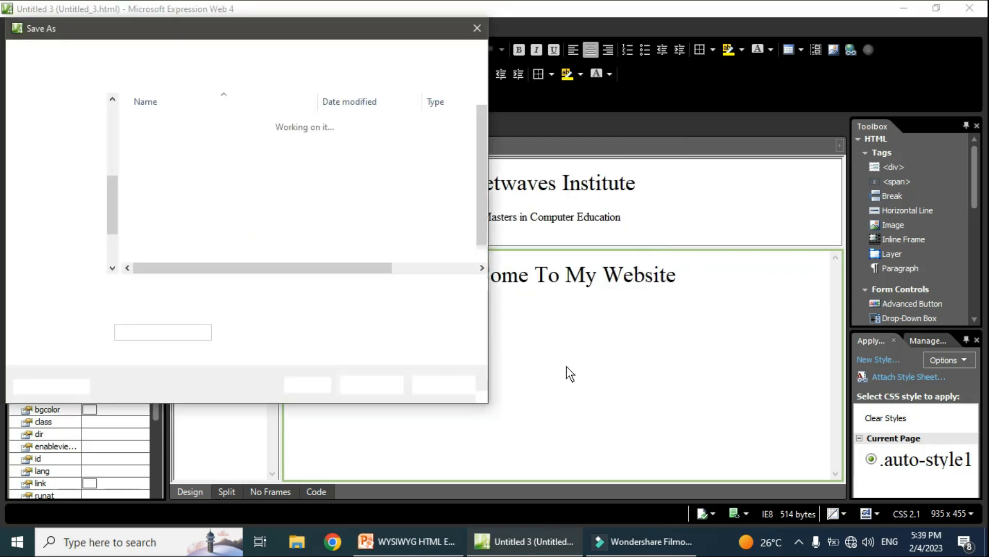
pyautogui.click(374, 384)
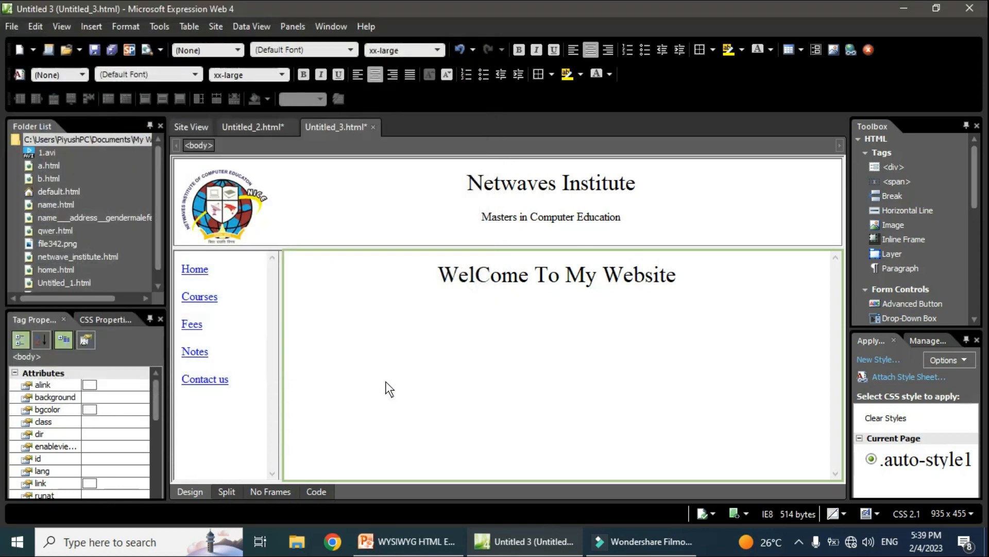
pyautogui.click(383, 384)
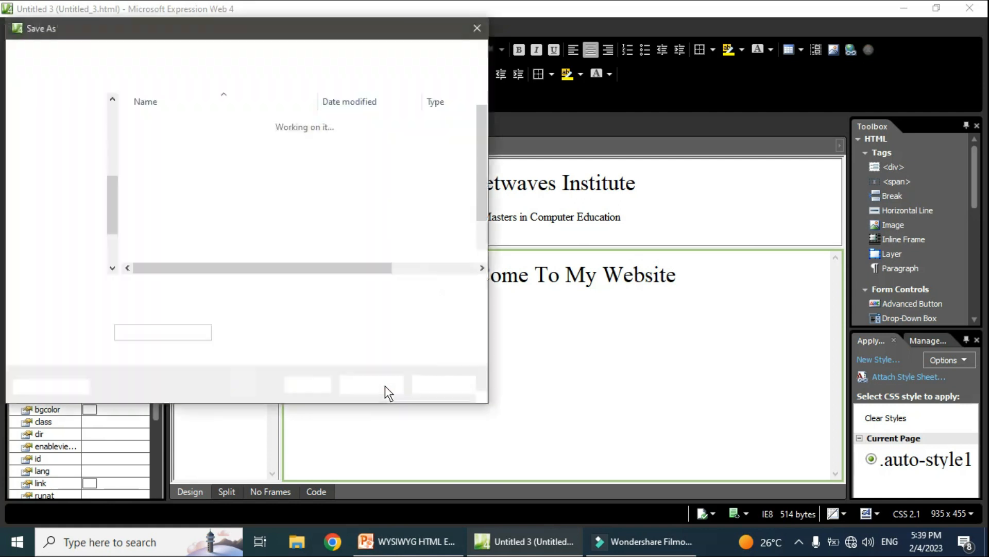
pyautogui.click(387, 386)
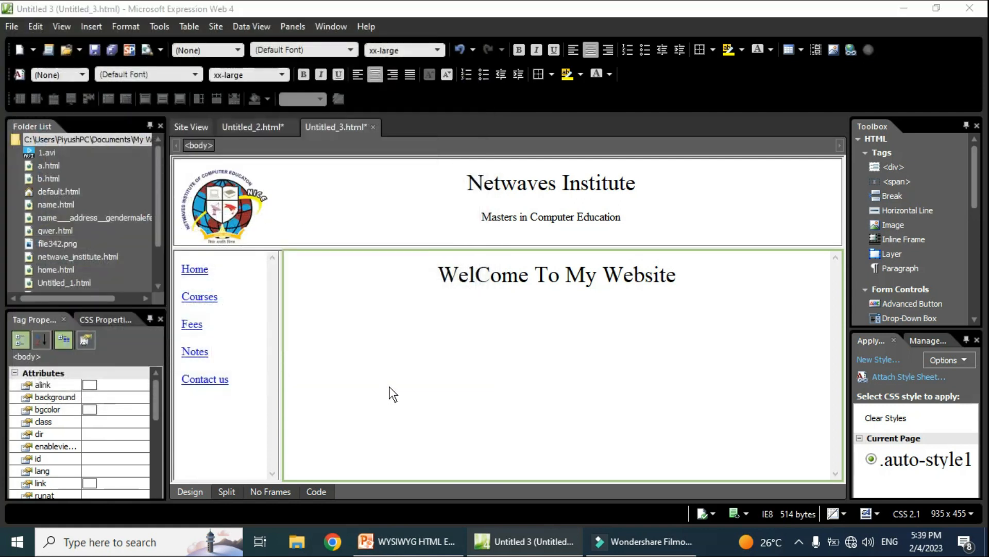
pyautogui.click(371, 384)
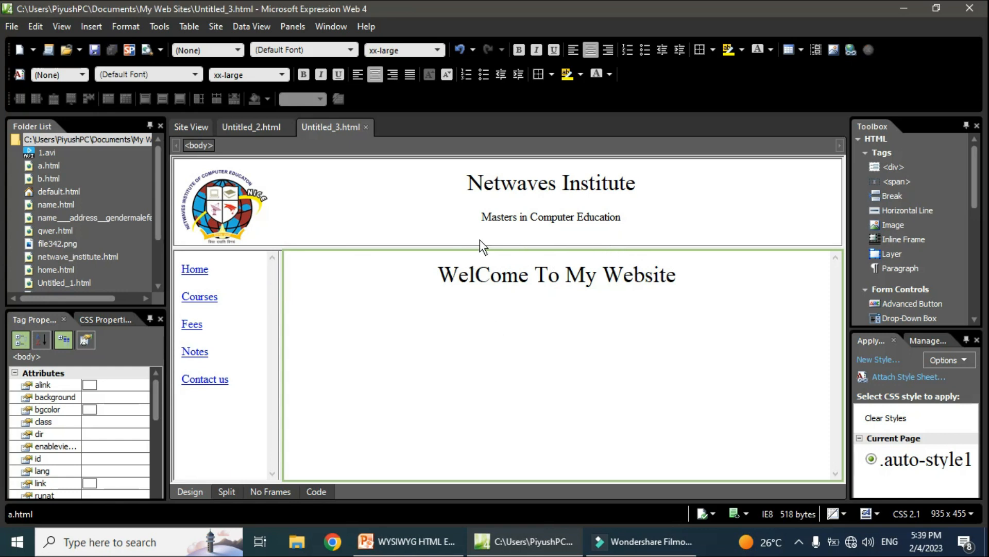
# Step: Preview the frames page in Windows Internet Explorer 9.11, test the Home, Courses, Fees, Notes and Contact us links, and close the preview
pyautogui.click(162, 51)
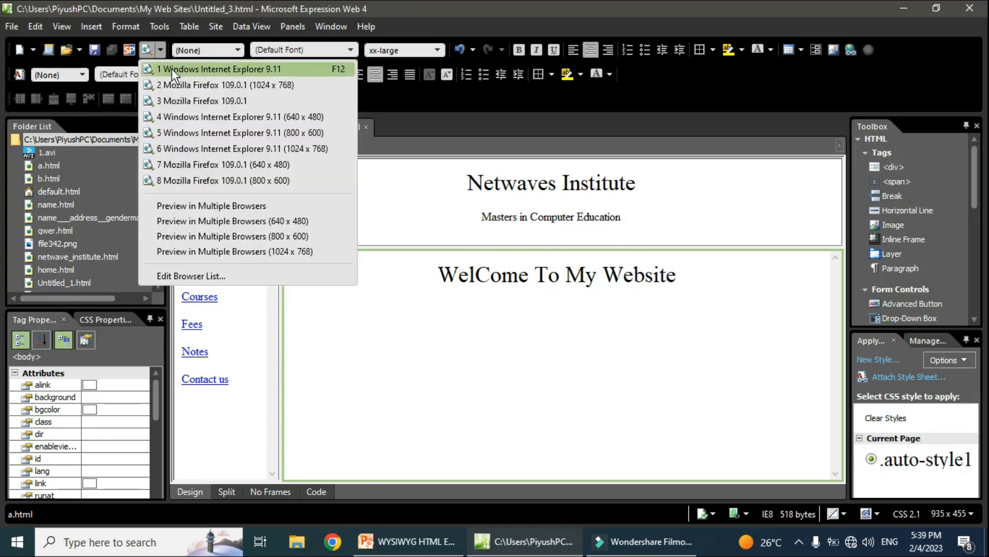
pyautogui.click(171, 69)
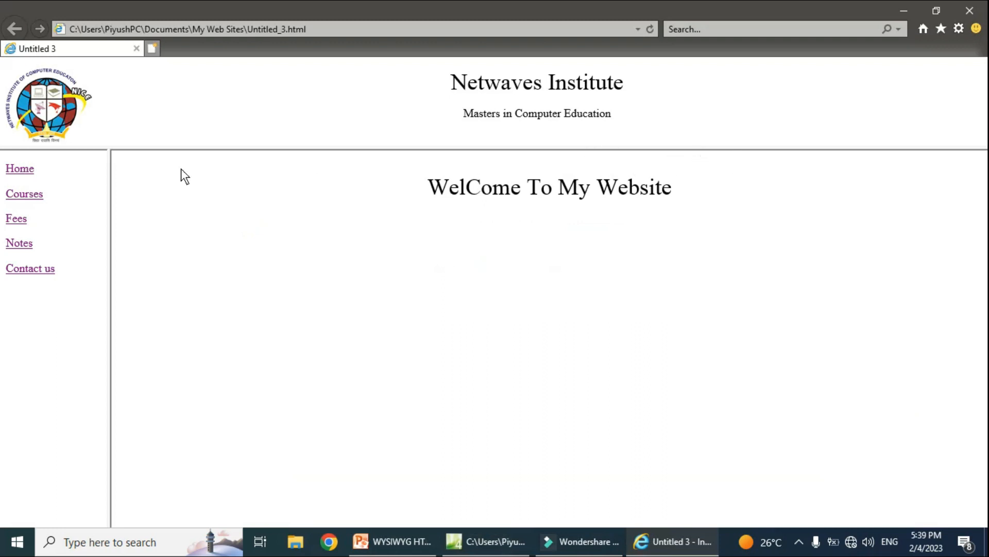
pyautogui.click(24, 171)
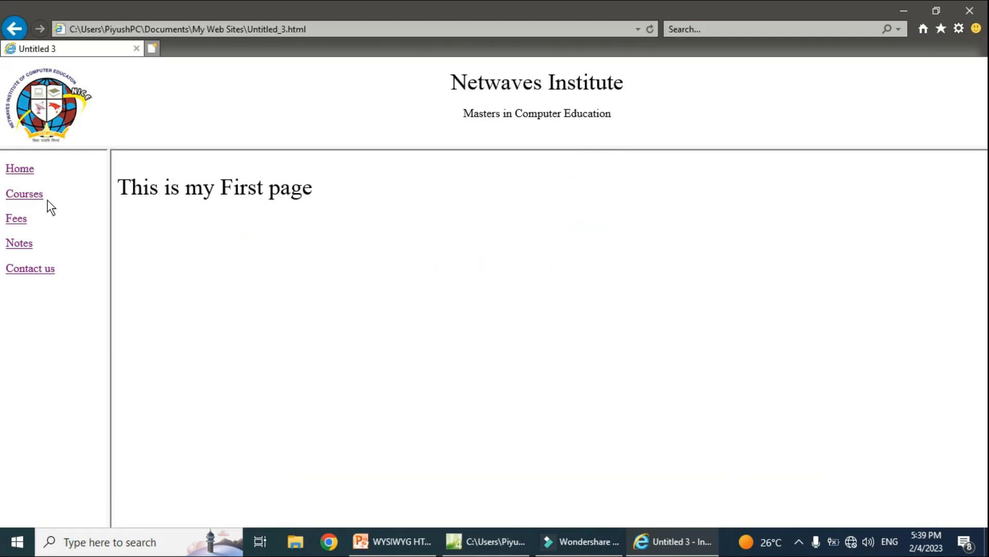
pyautogui.click(24, 196)
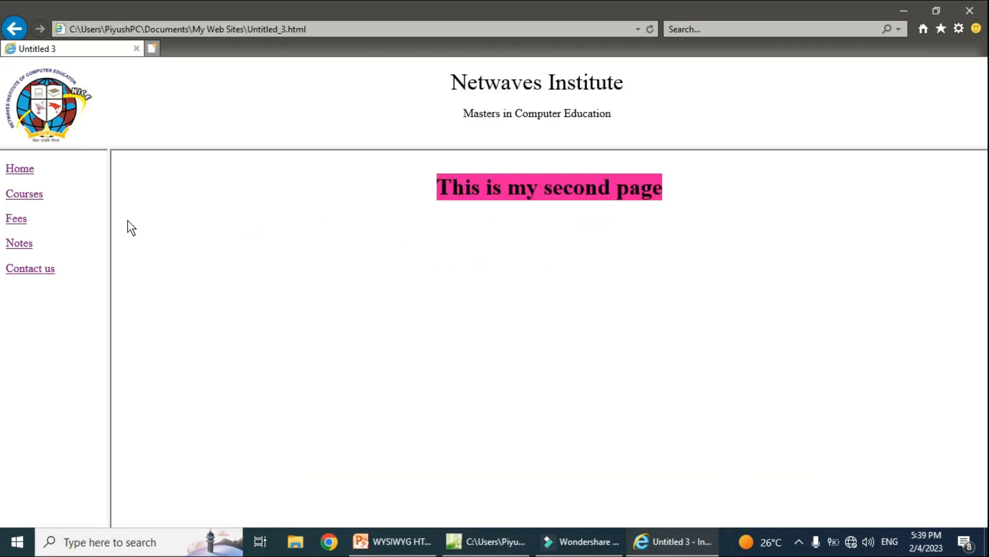
pyautogui.click(15, 218)
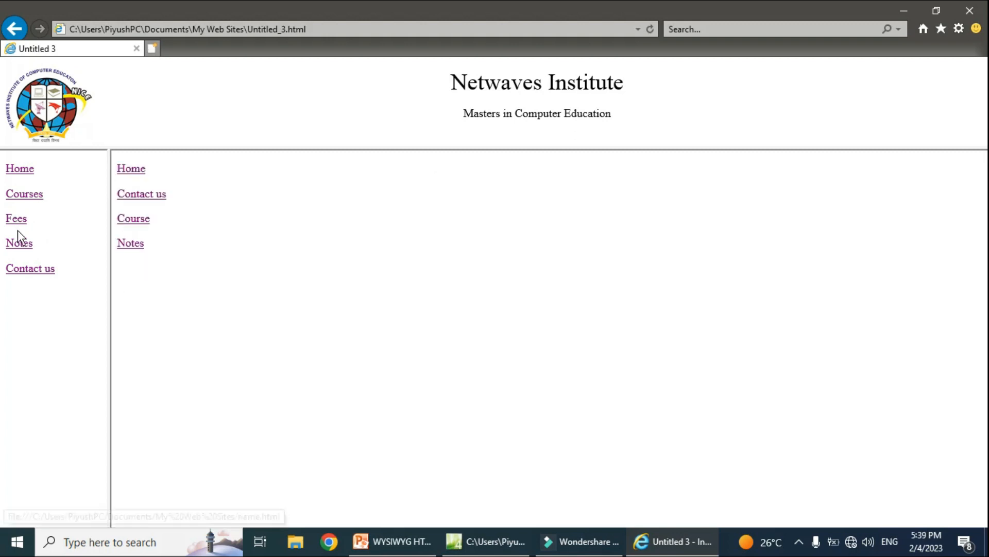
pyautogui.click(26, 247)
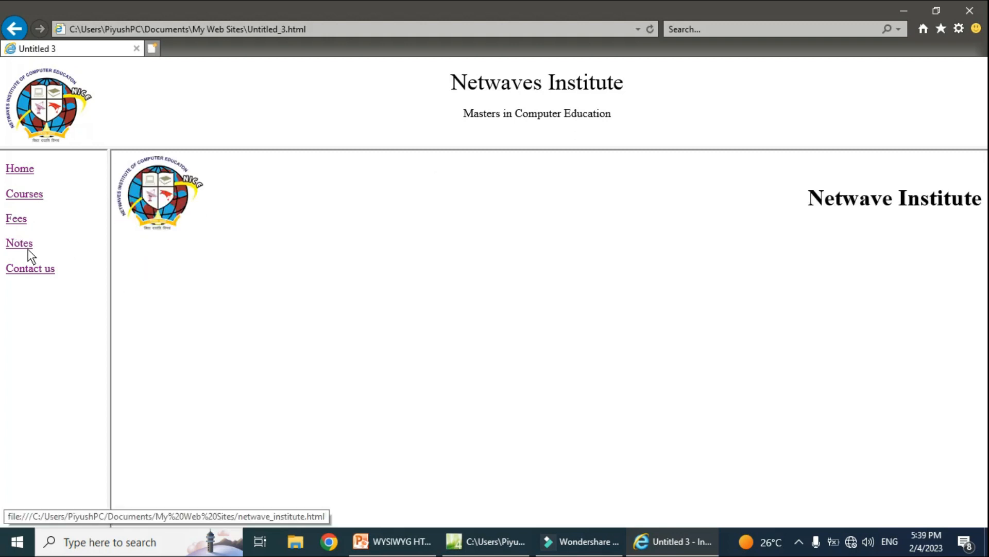
pyautogui.click(17, 265)
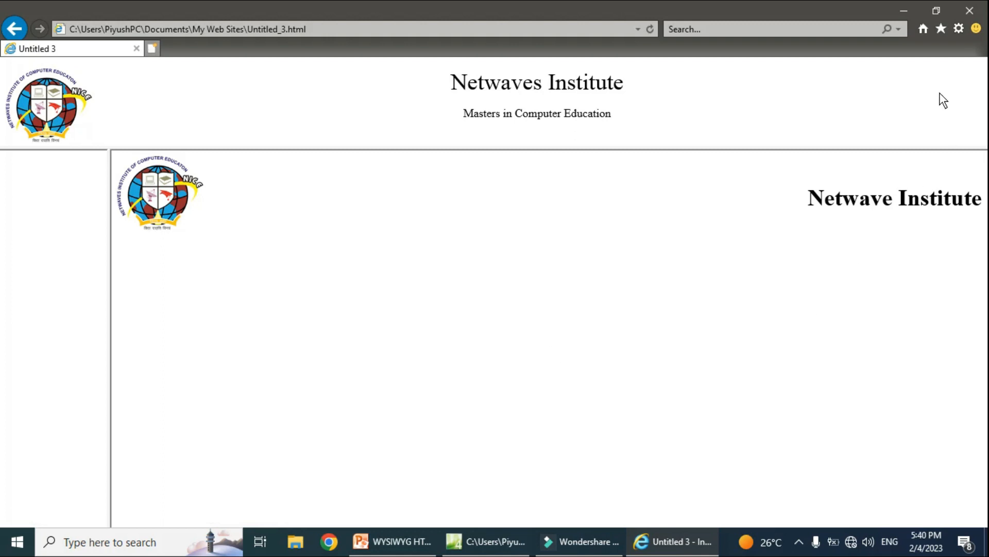
pyautogui.click(970, 10)
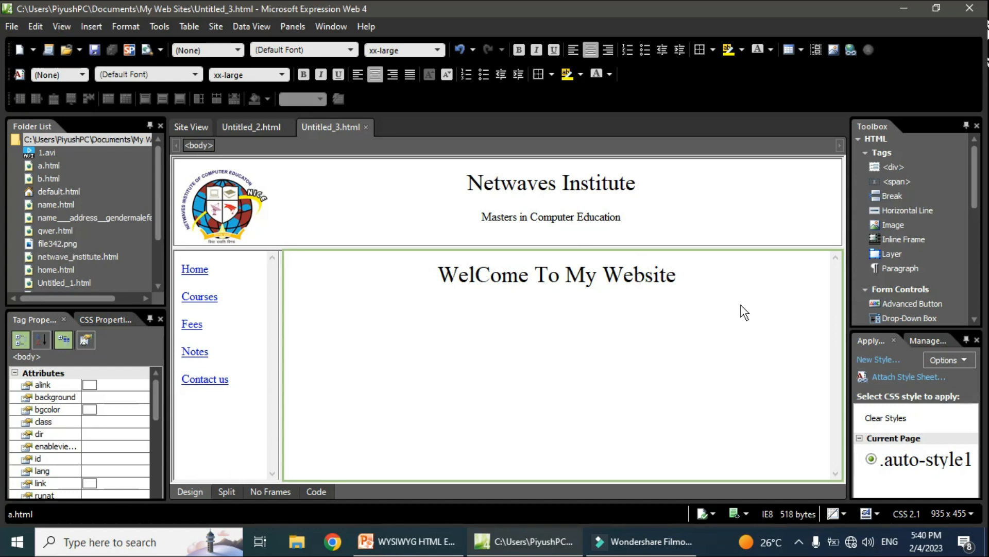
pyautogui.click(797, 542)
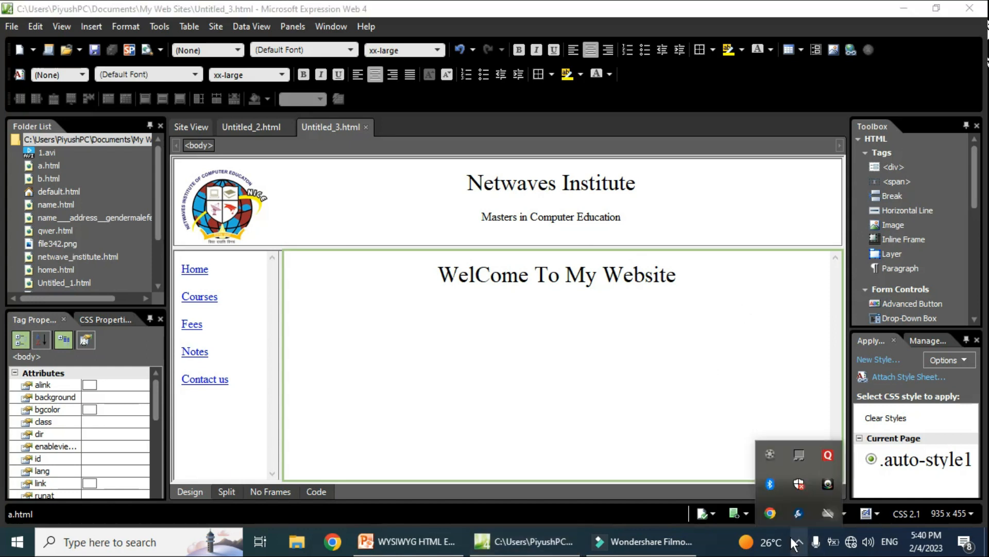
pyautogui.click(773, 455)
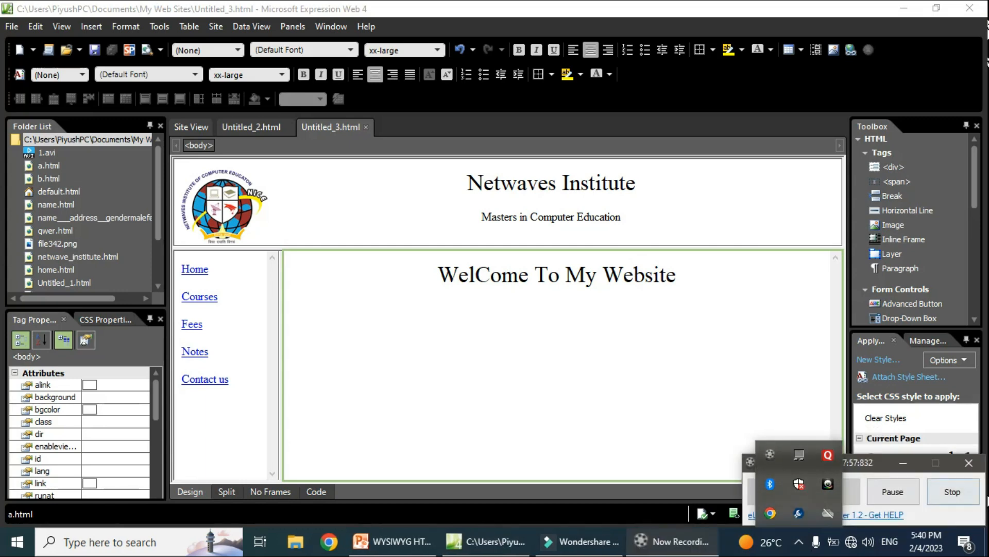